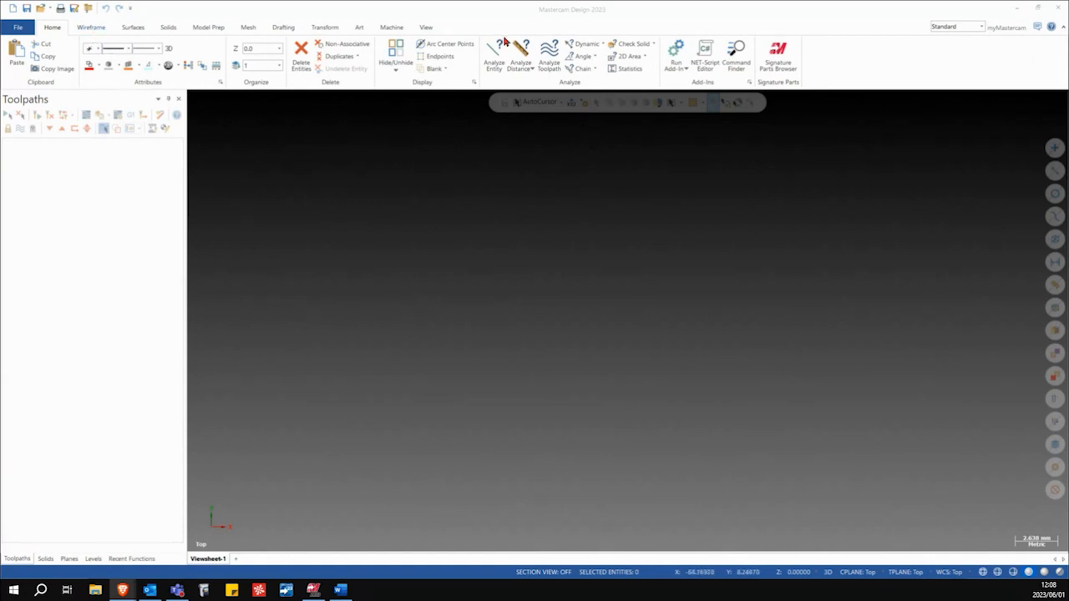
Step: Add a machine group with the default lathe definition and dismiss the save dialog without saving
click(393, 28)
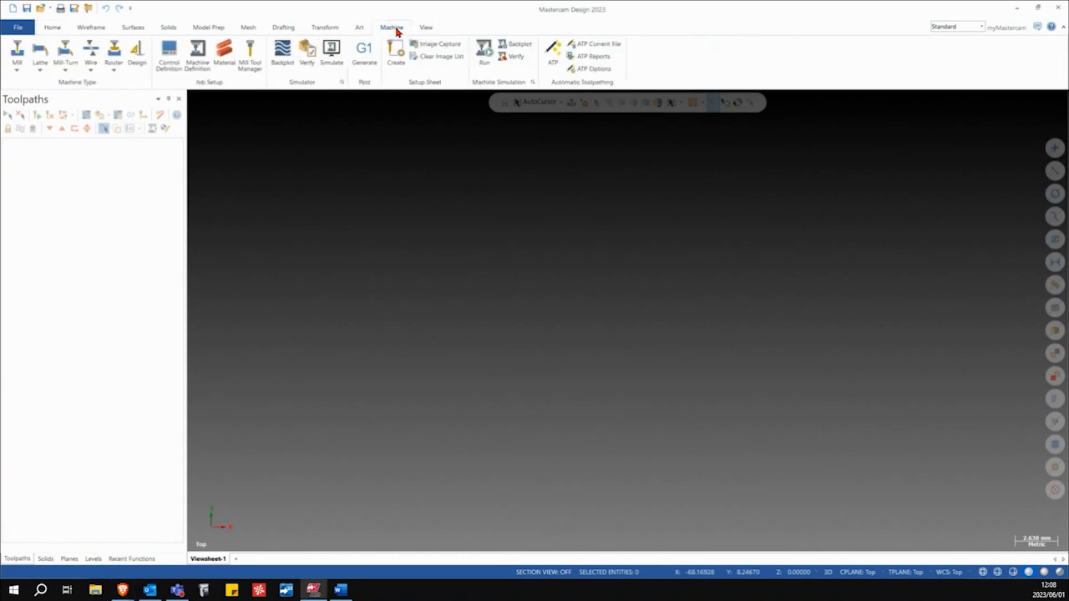
click(41, 71)
click(63, 94)
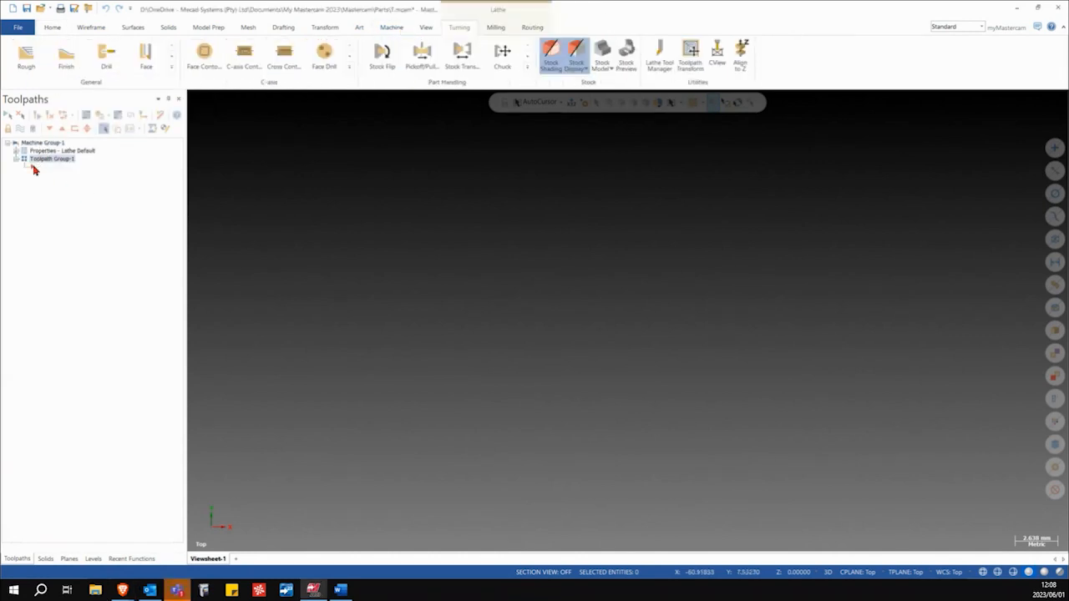
key(ctrl+shift+s)
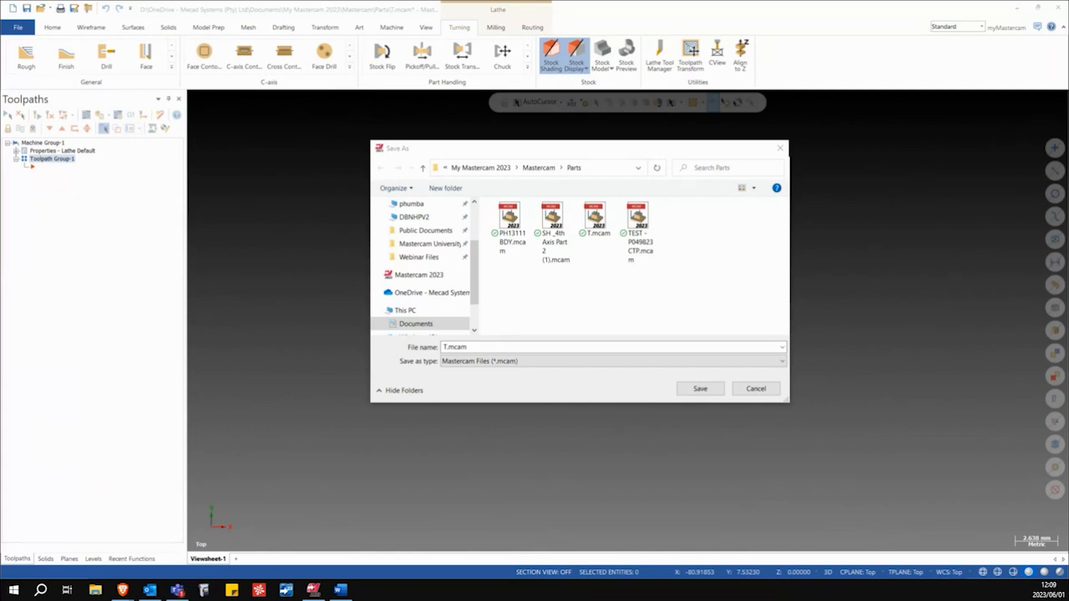
click(780, 148)
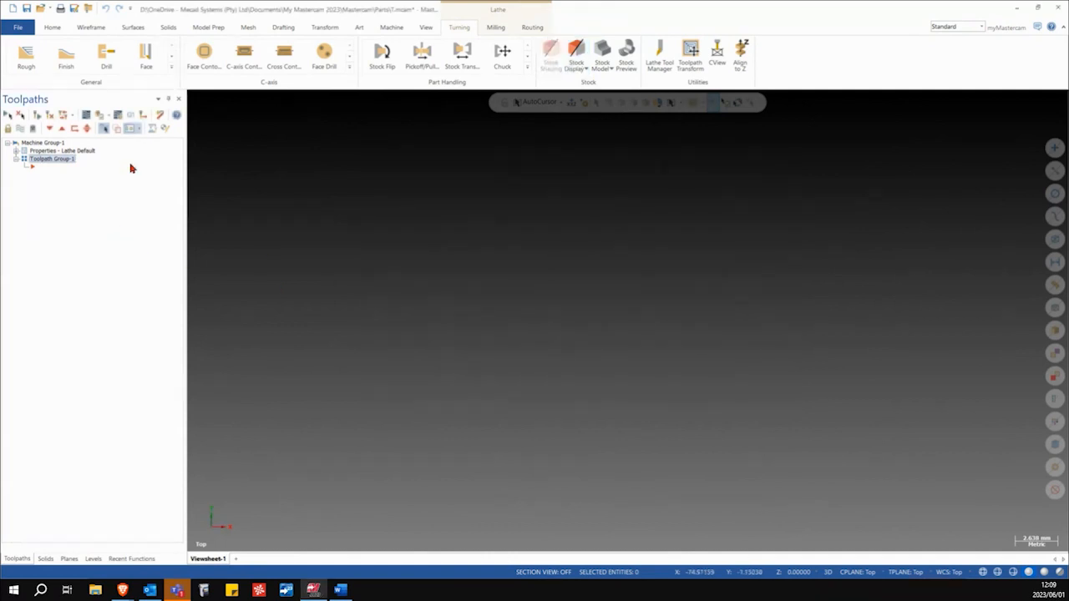
click(395, 28)
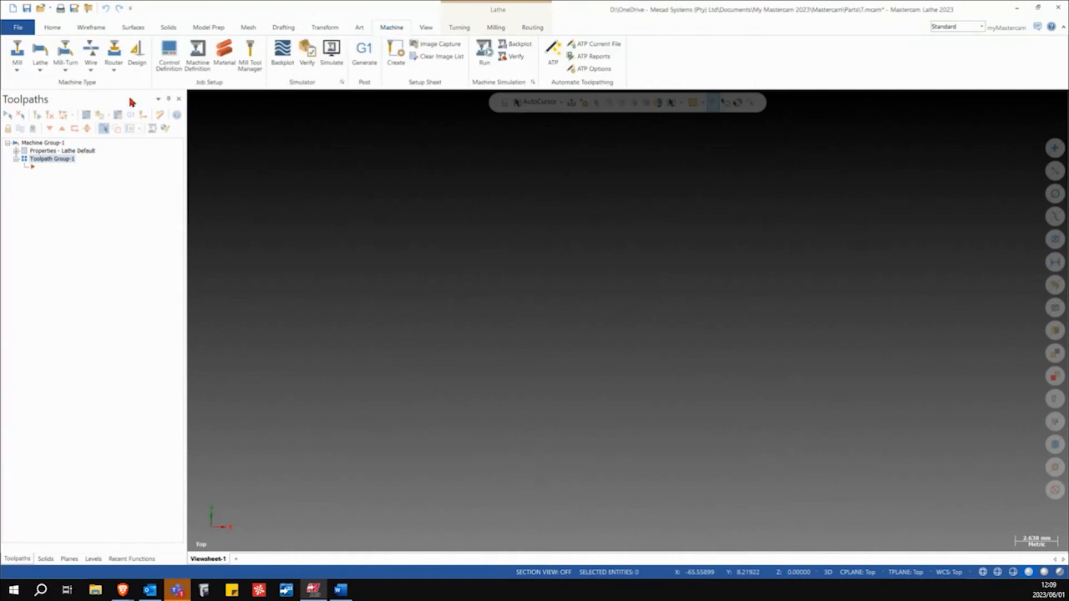
click(39, 71)
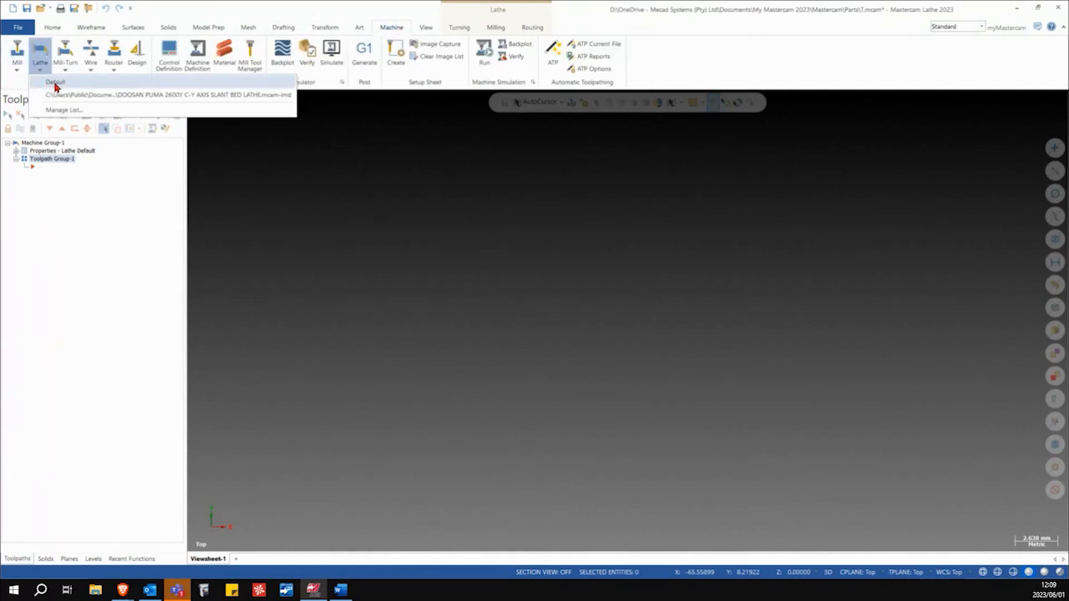
click(55, 84)
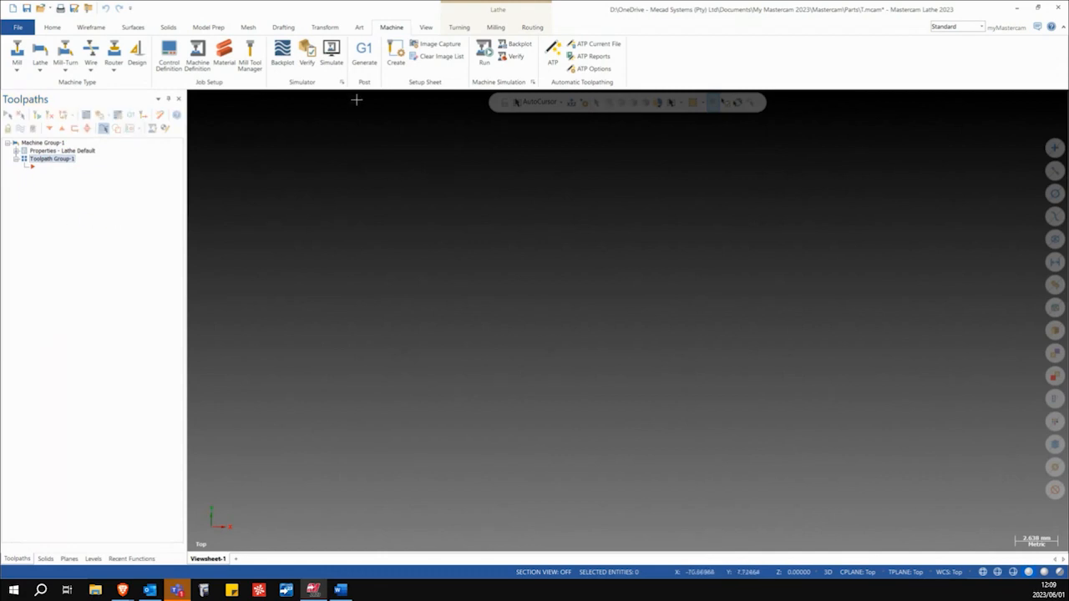
Step: Open the Lathe Tool Manager, check which machine groups can be chosen for the part tools, and close it
click(457, 30)
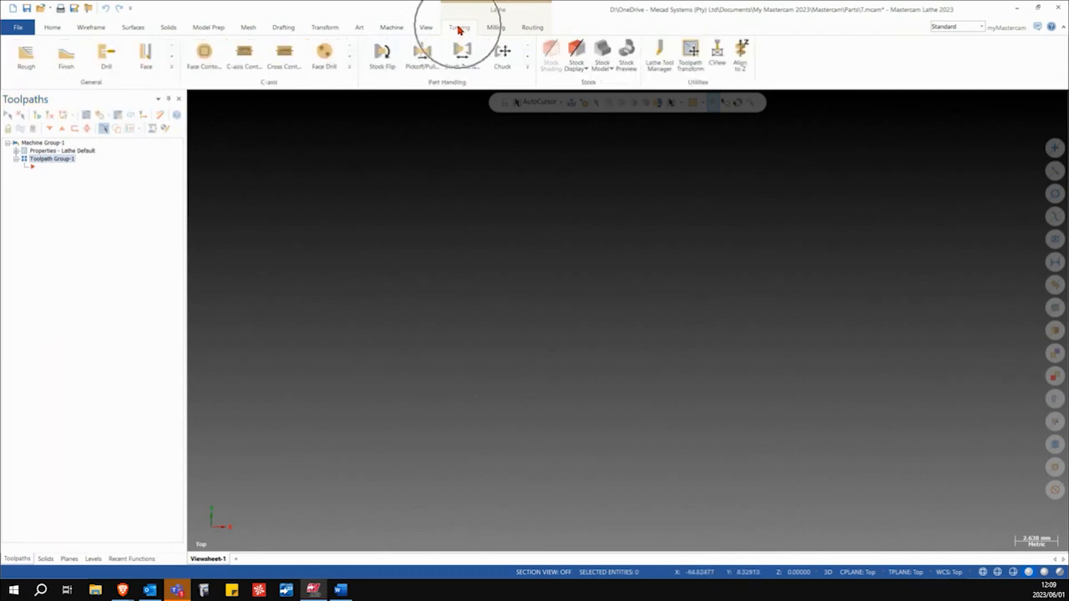
click(657, 67)
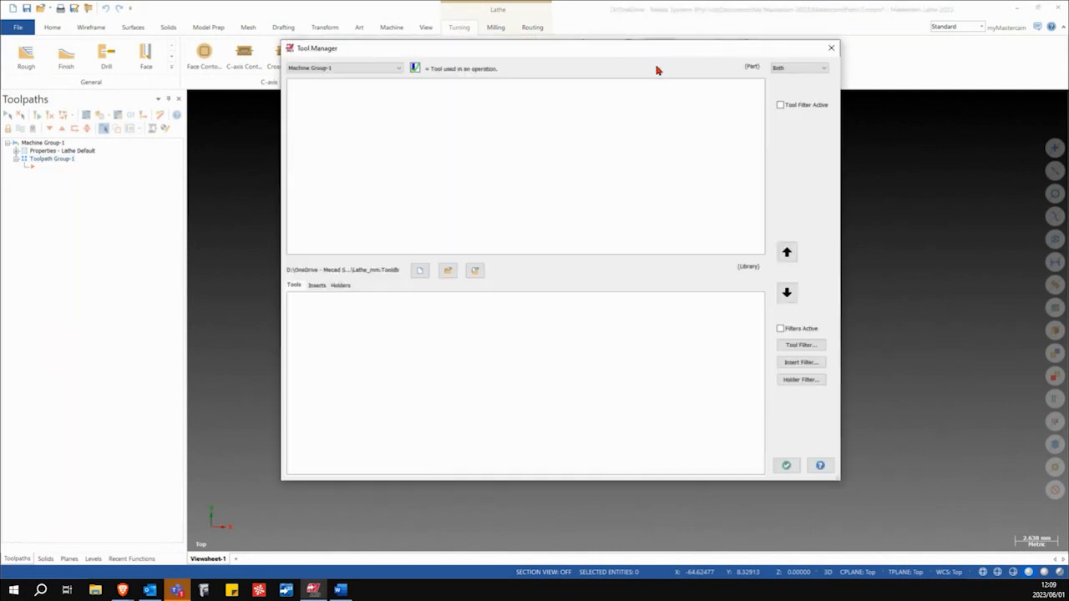
drag(573, 55, 571, 79)
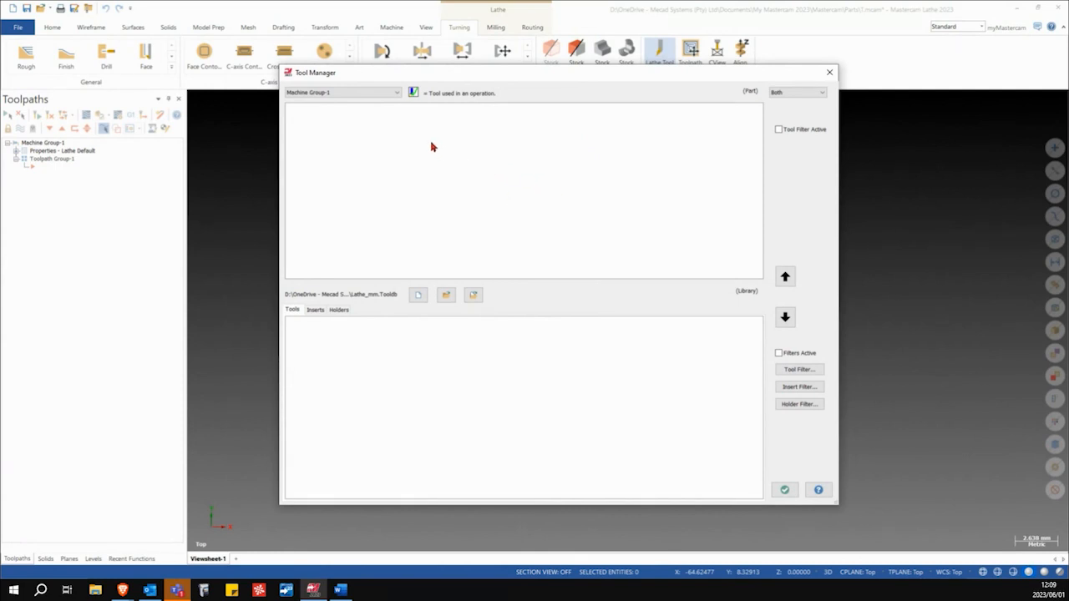
click(376, 94)
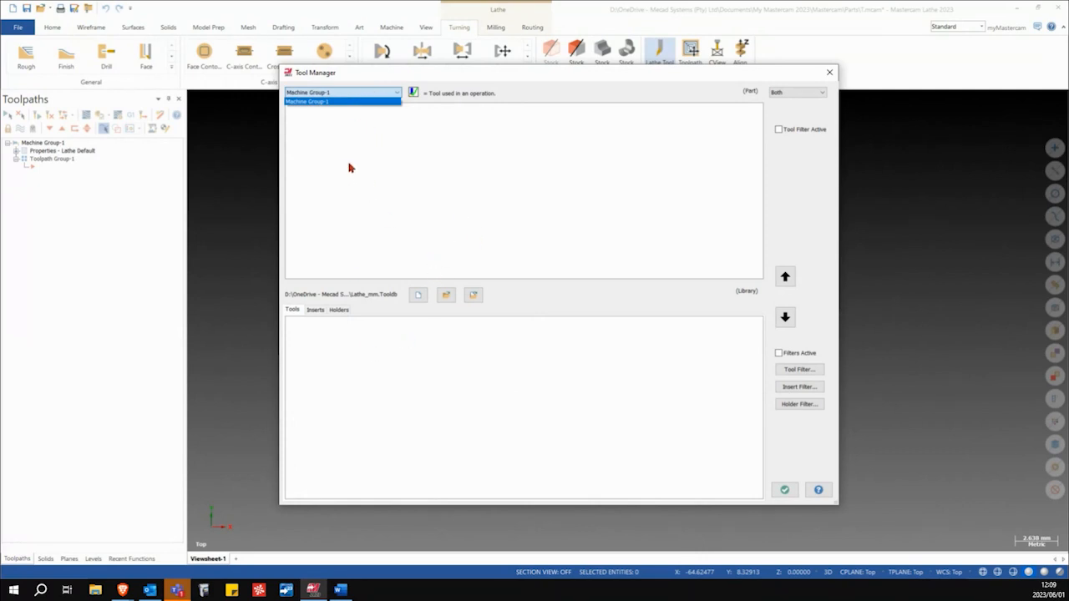
click(398, 192)
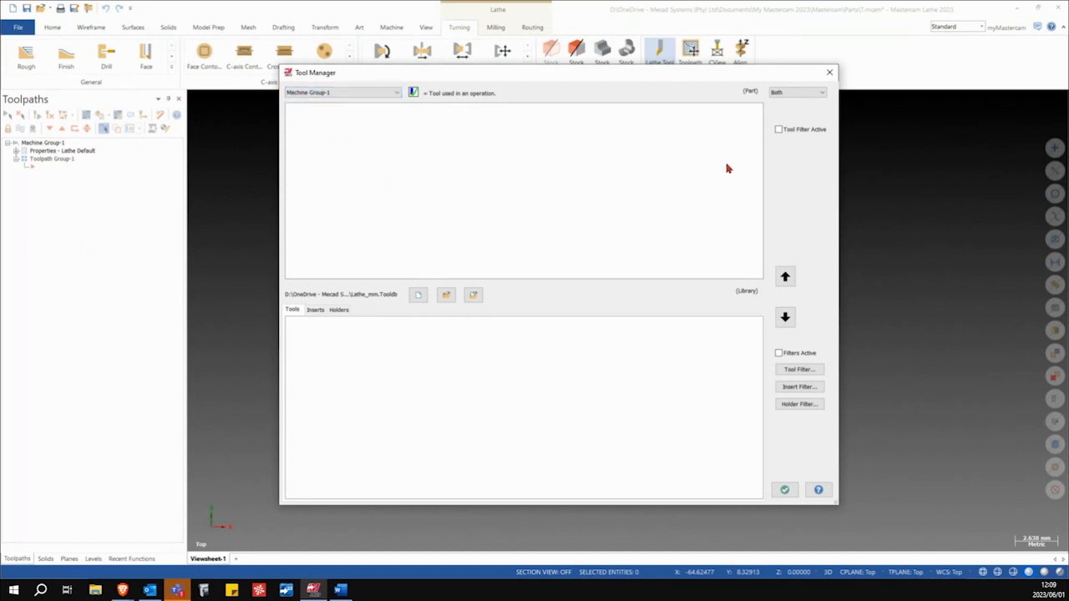
click(784, 491)
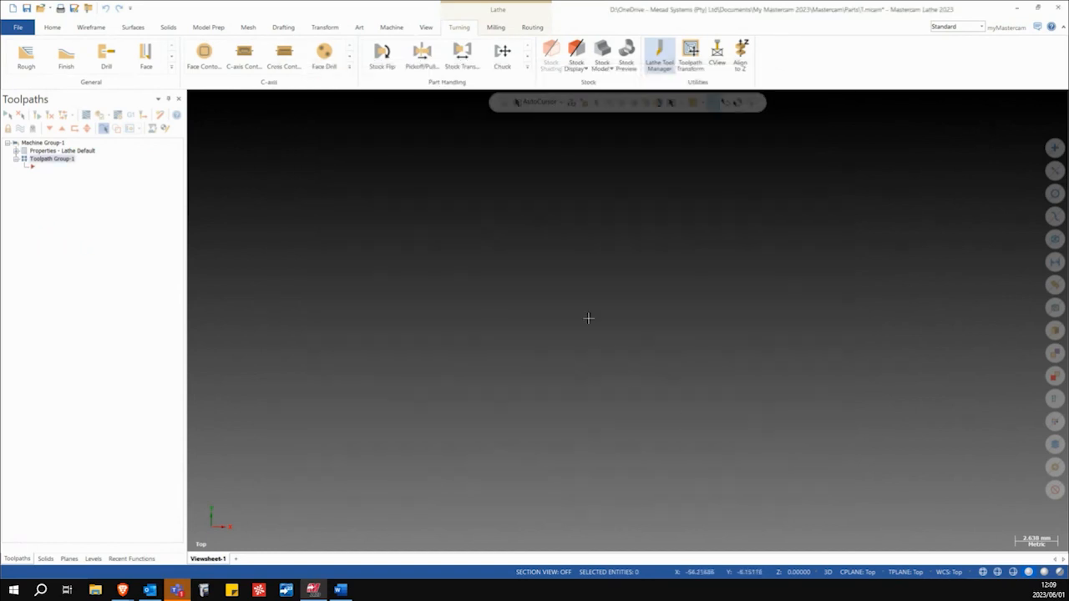
Step: Add a second machine group with the default lathe definition and cancel the file save
click(392, 28)
click(40, 70)
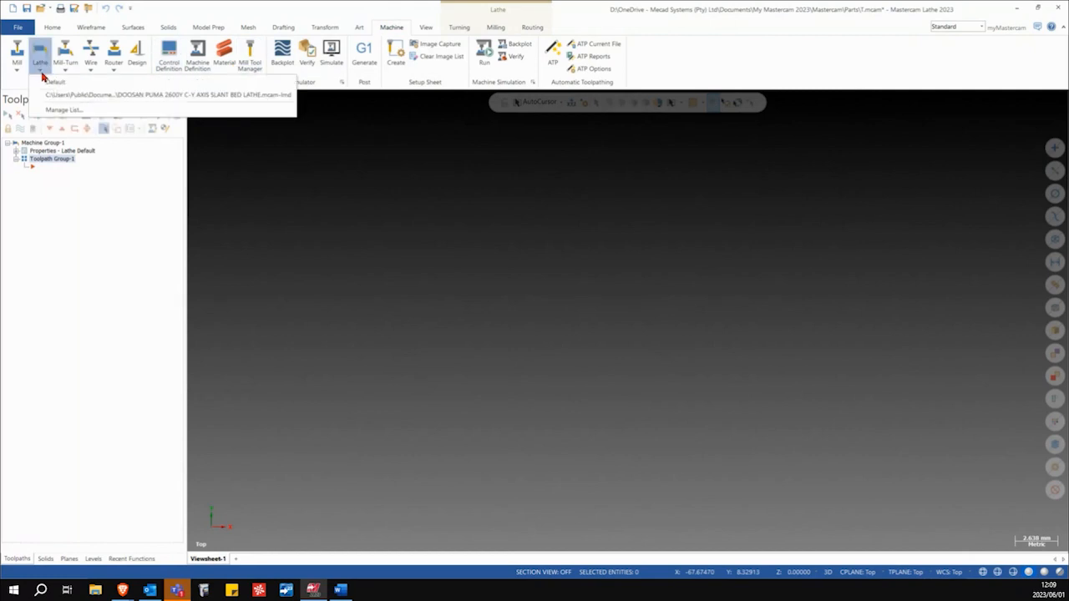
click(56, 84)
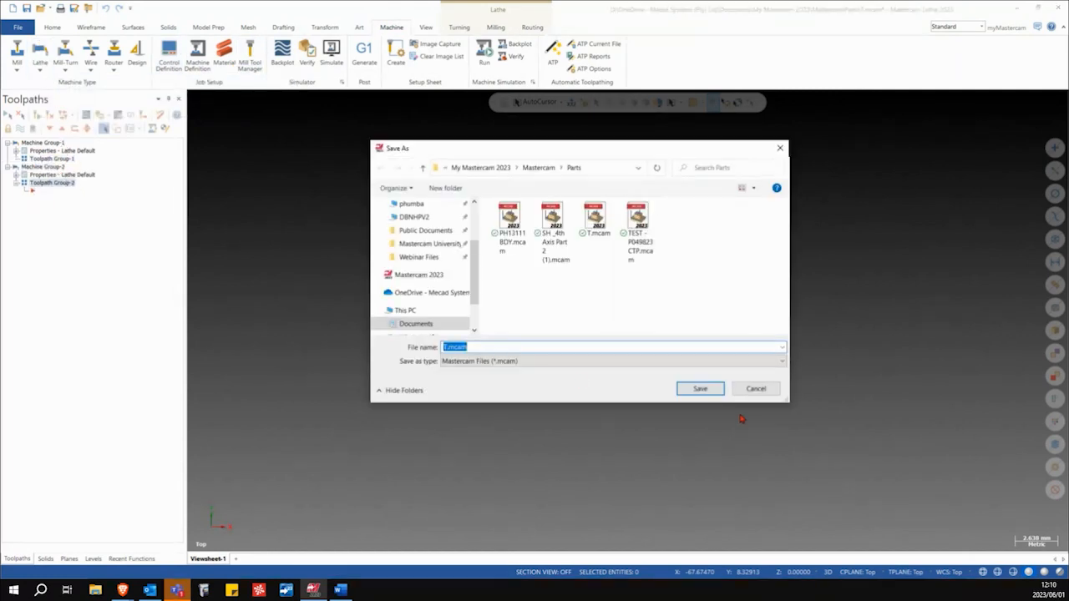
click(755, 388)
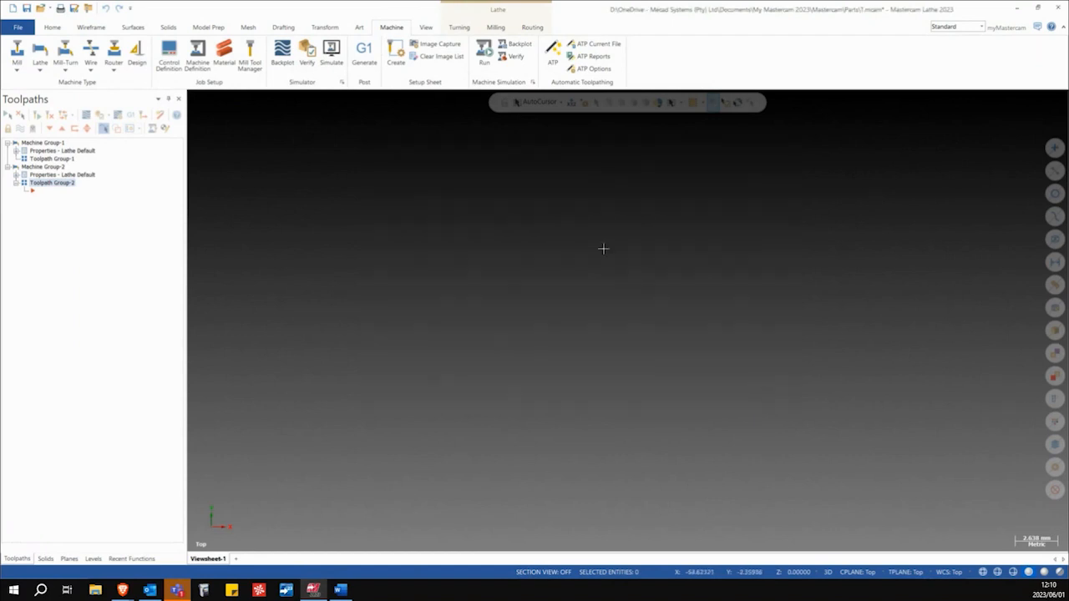
Step: Open the Lathe Tool Manager and switch the part tool list to Machine Group-1, then back to Machine Group-2
click(461, 26)
click(659, 59)
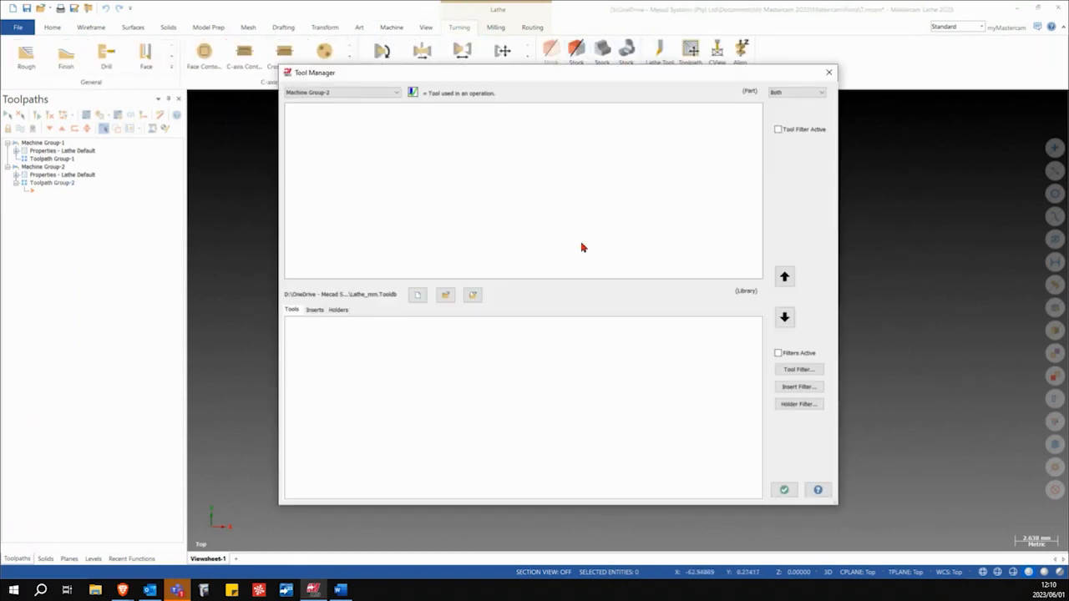
click(359, 92)
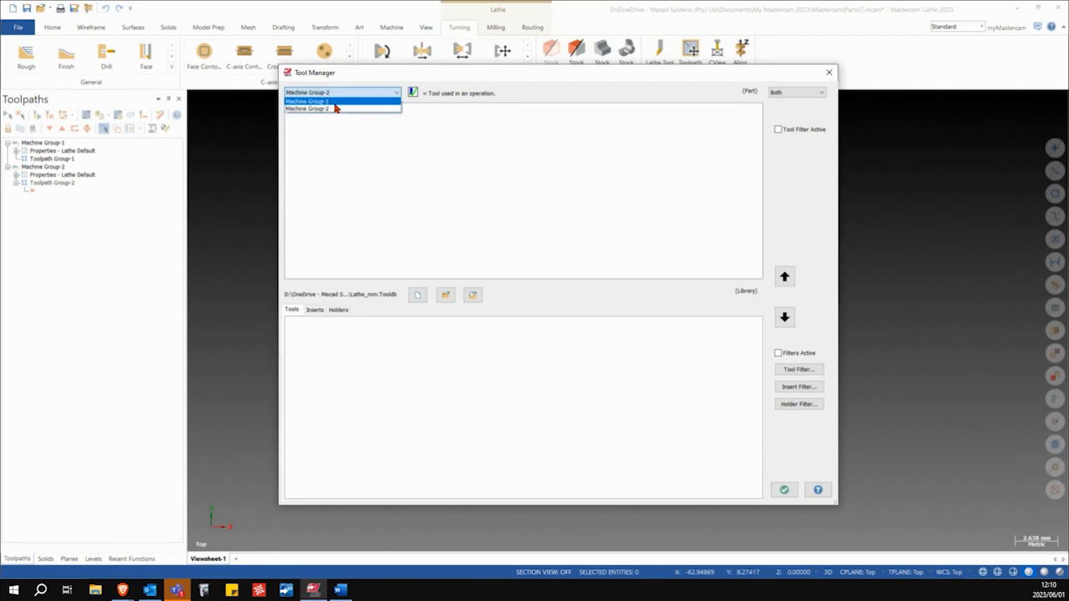
click(334, 102)
click(335, 92)
click(331, 108)
click(335, 93)
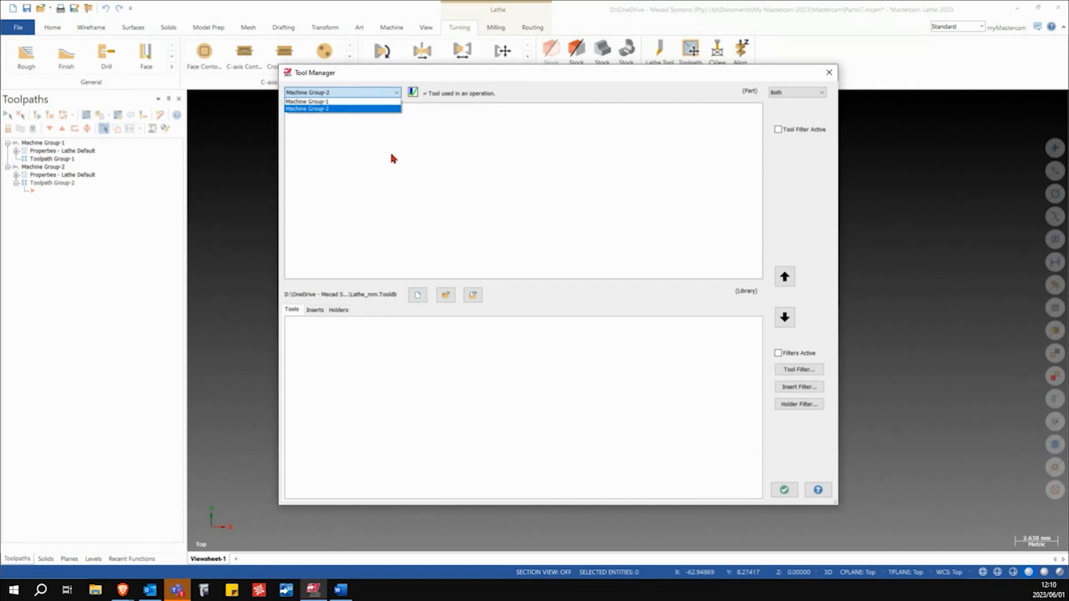
click(407, 126)
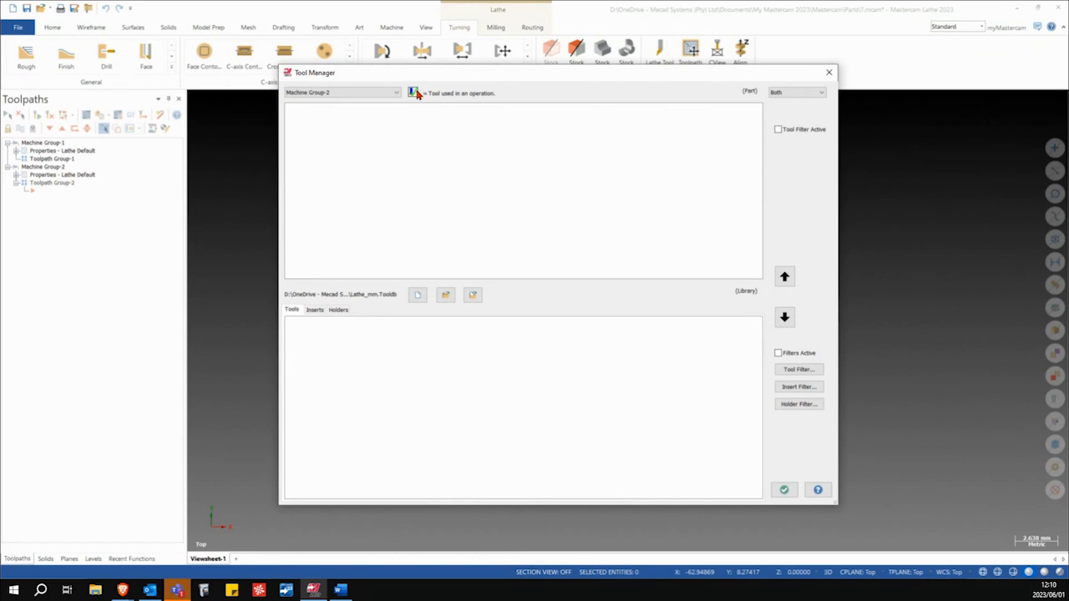
Step: View the Tool Manager with Part Tools only and Library Tools only, then restore the display to Both
click(788, 93)
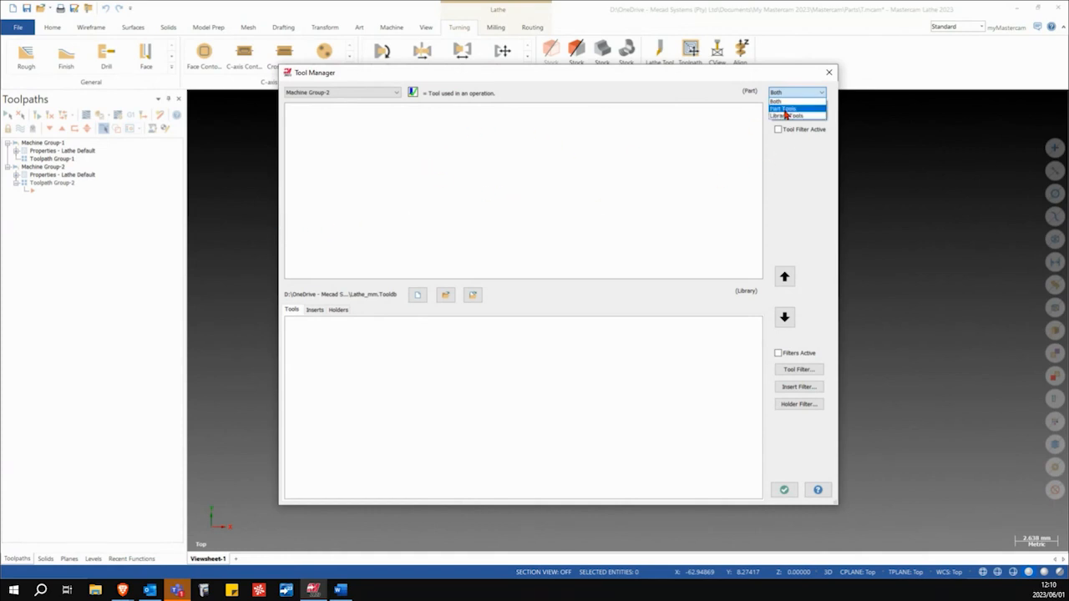
click(784, 108)
click(793, 93)
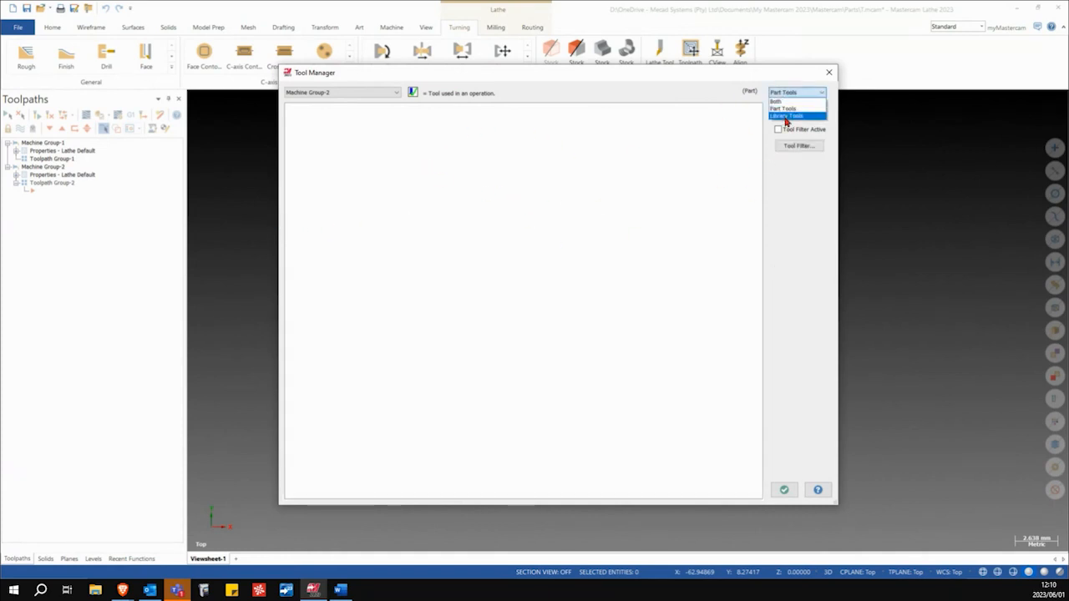
click(787, 118)
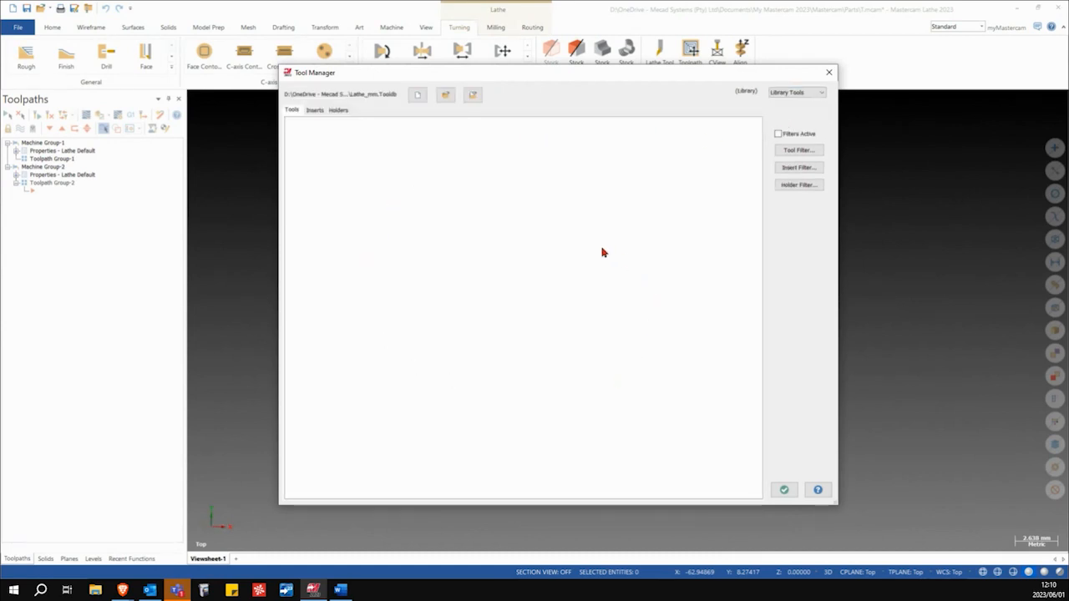
click(783, 94)
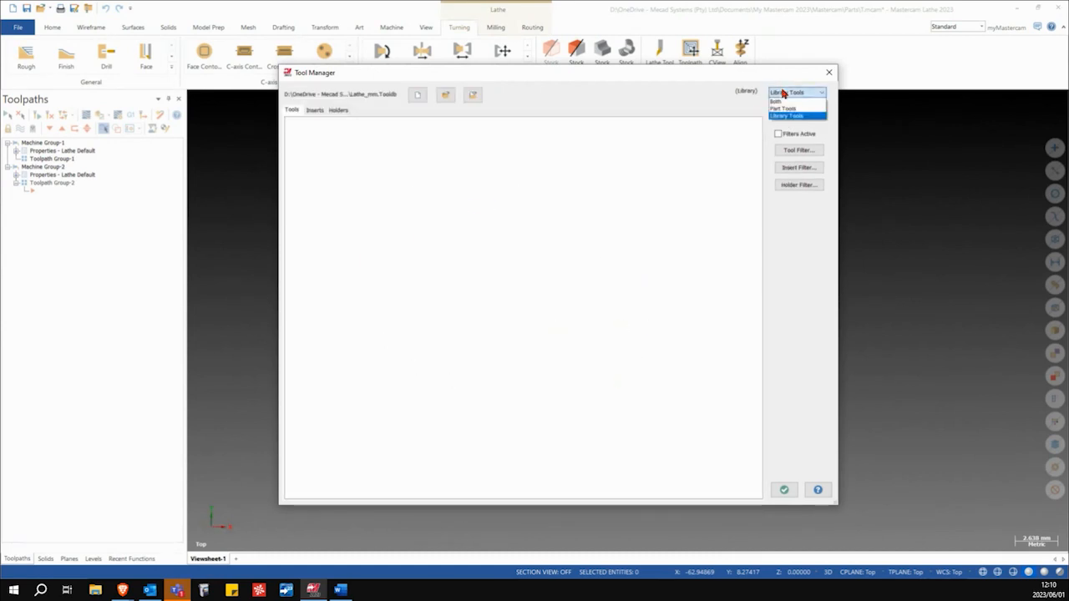
click(730, 135)
click(792, 93)
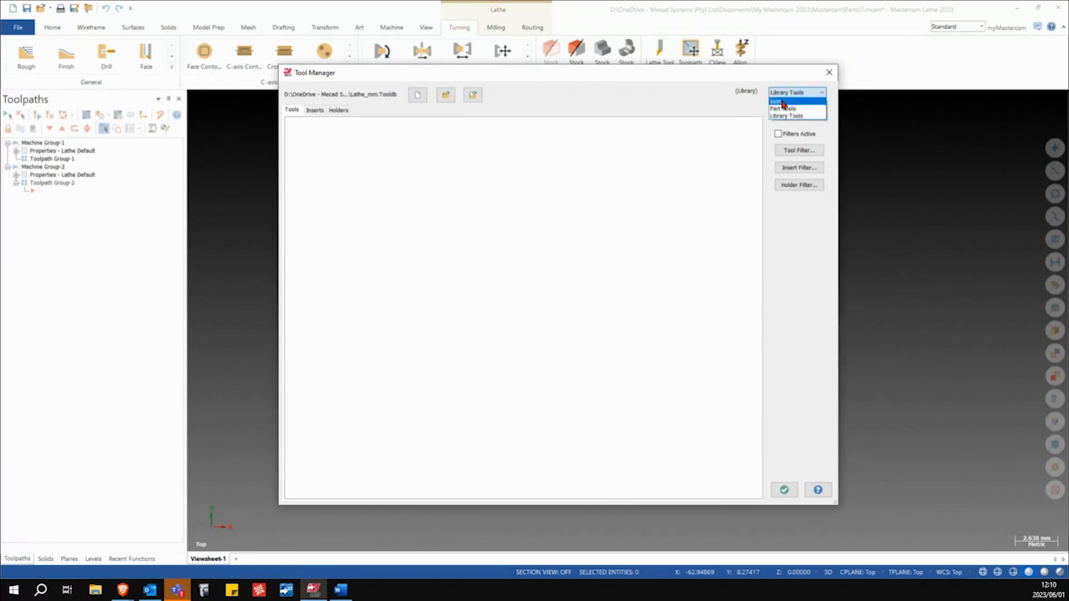
click(783, 102)
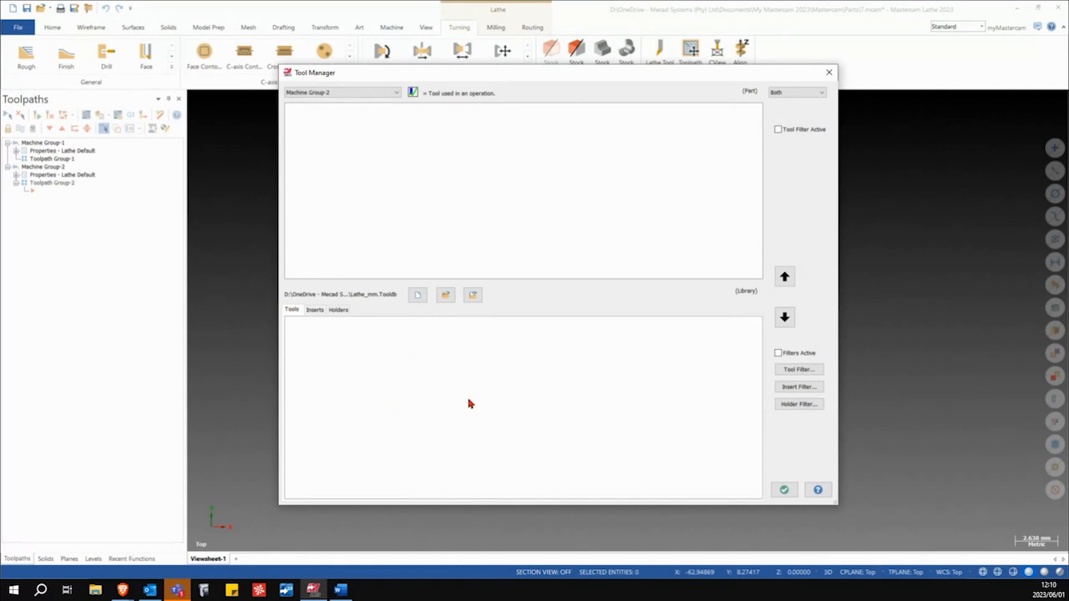
Step: Load the Lathe_mm.tooldb library from the lathe Tools folder of Shared Mastercam 2023 in Public Documents and browse its tools
click(445, 297)
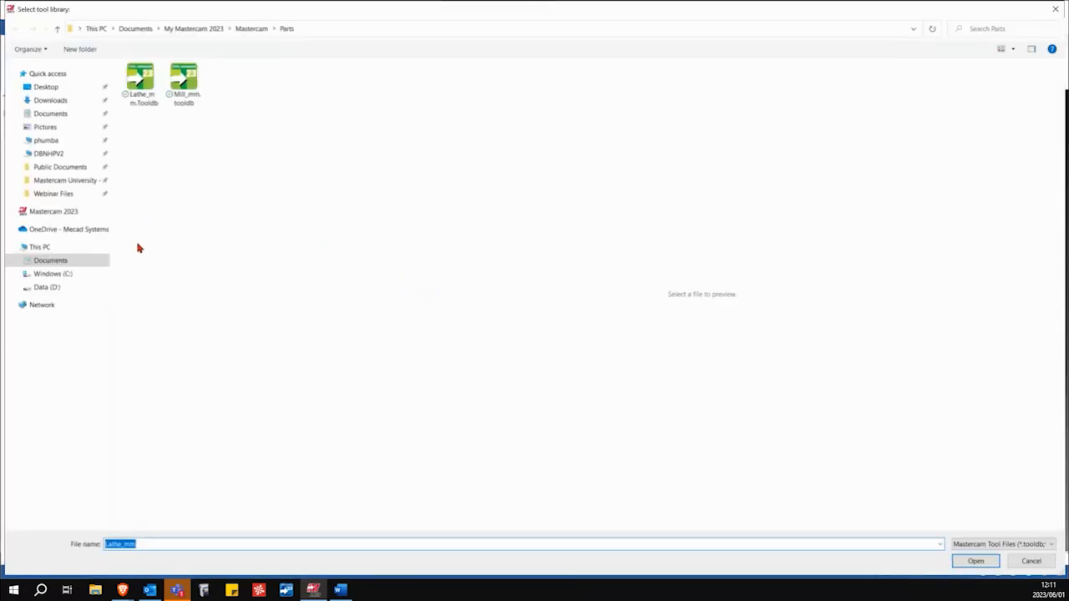
click(112, 167)
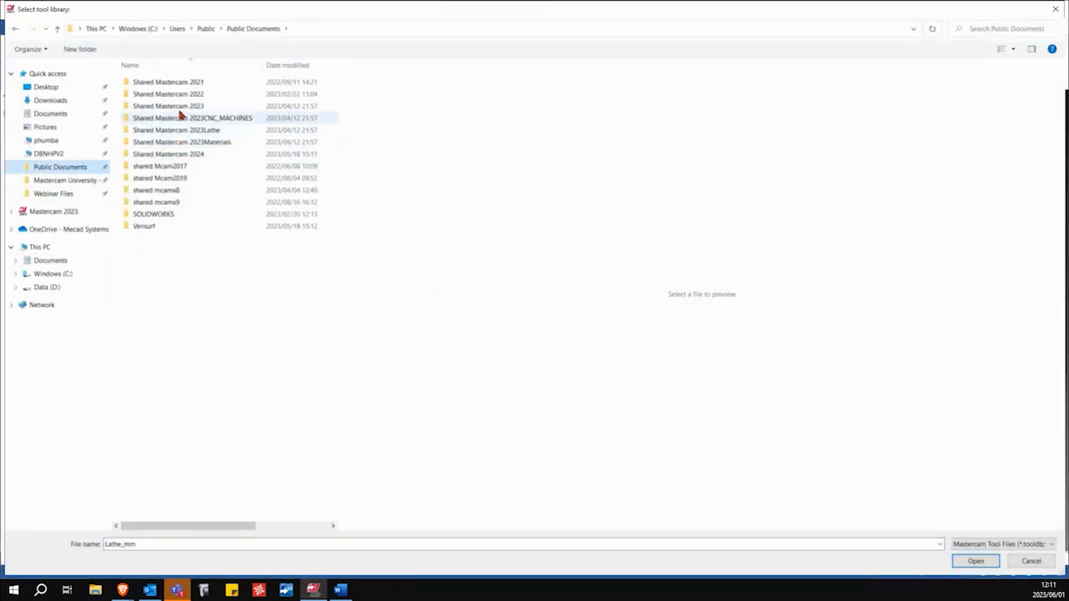
double_click(184, 107)
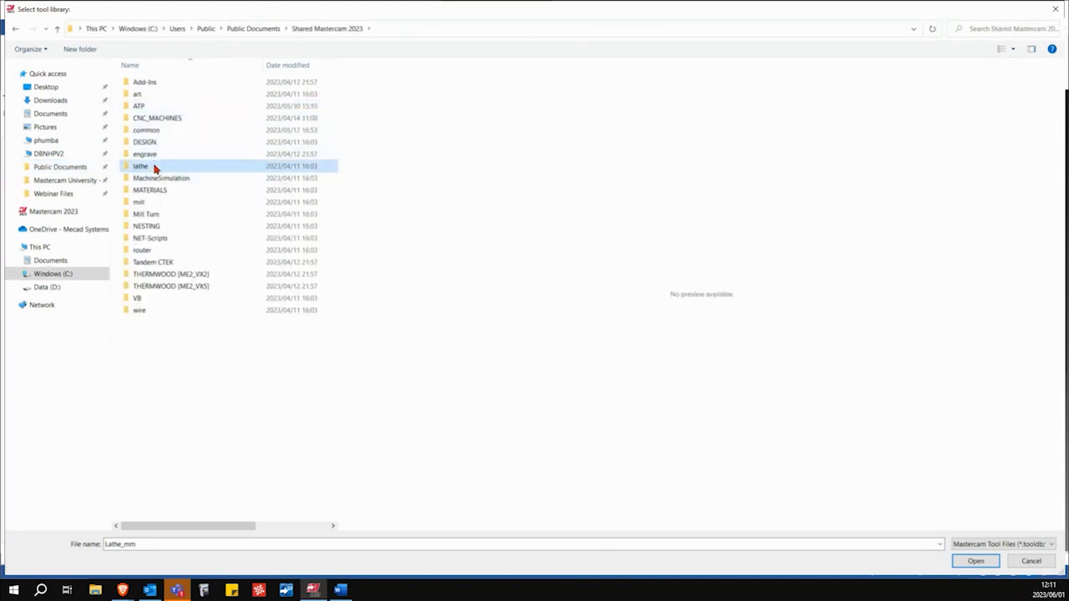
double_click(153, 165)
double_click(159, 106)
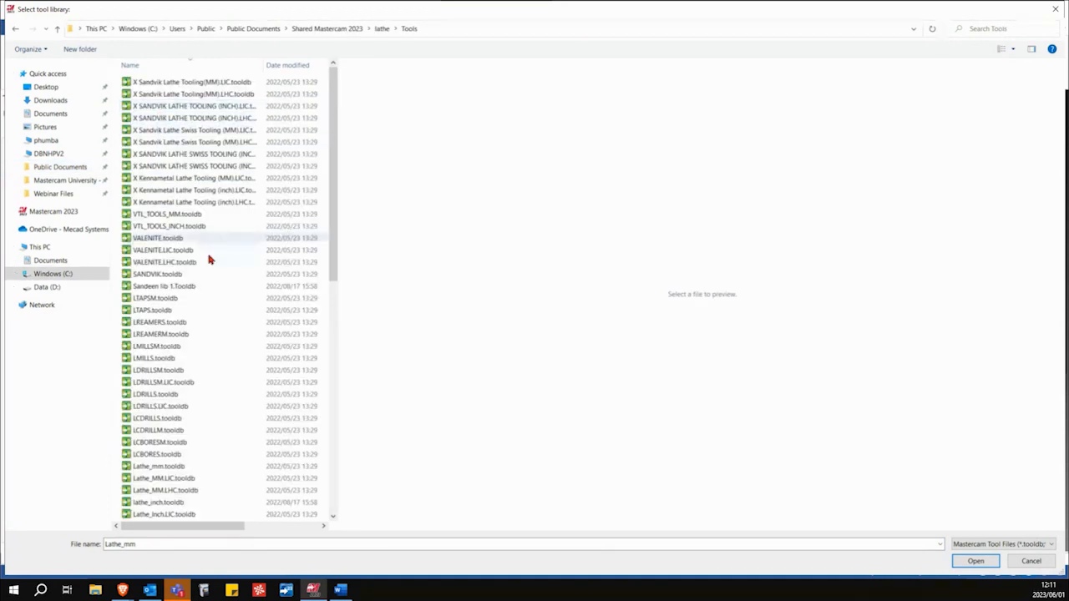
scroll(219, 327, down, 1)
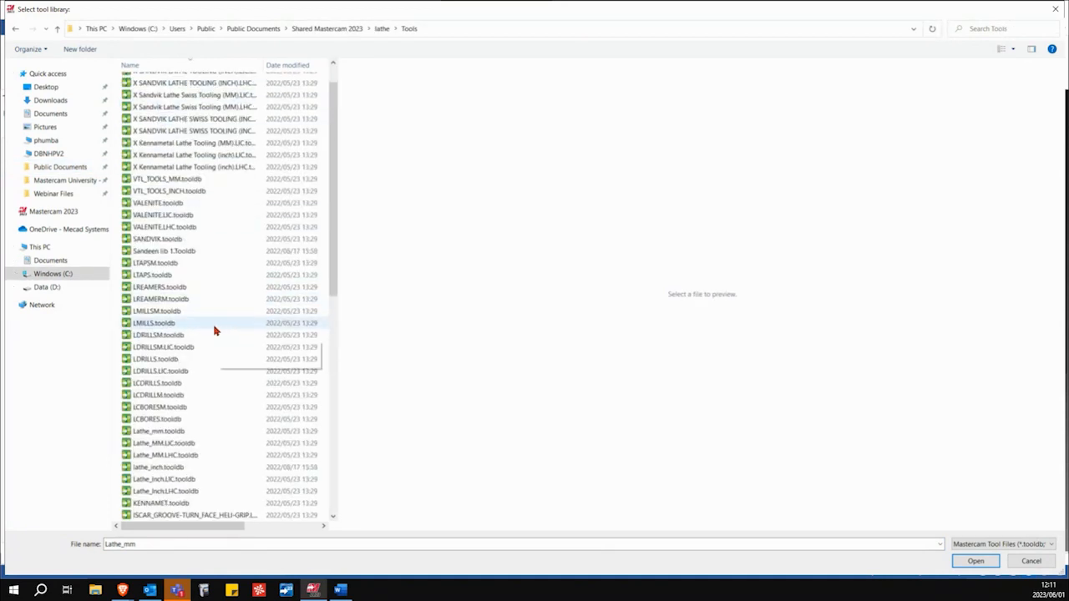
scroll(174, 380, down, 1)
click(165, 395)
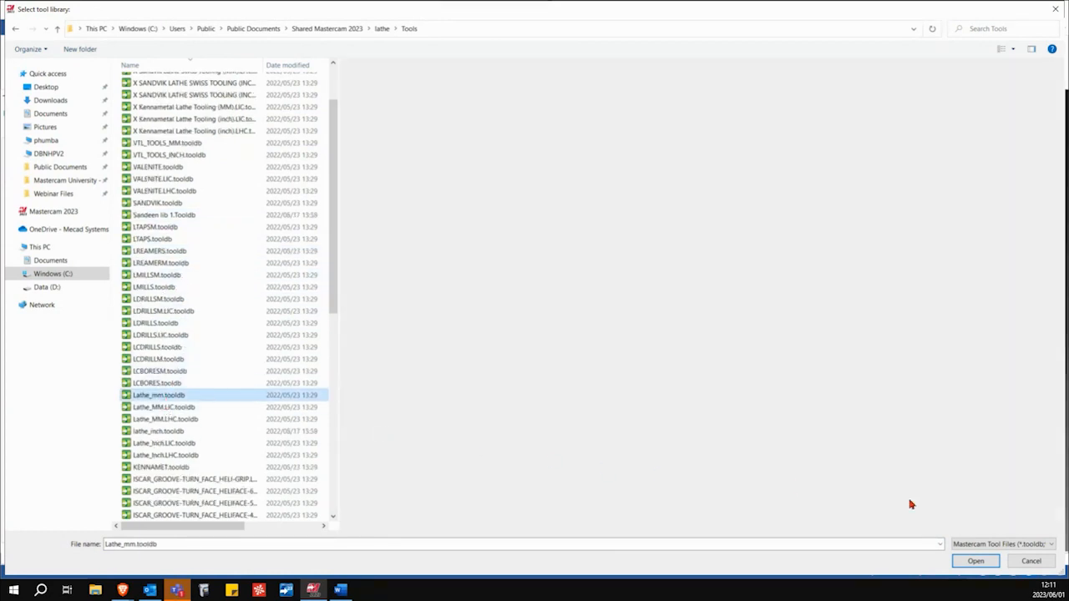
click(996, 565)
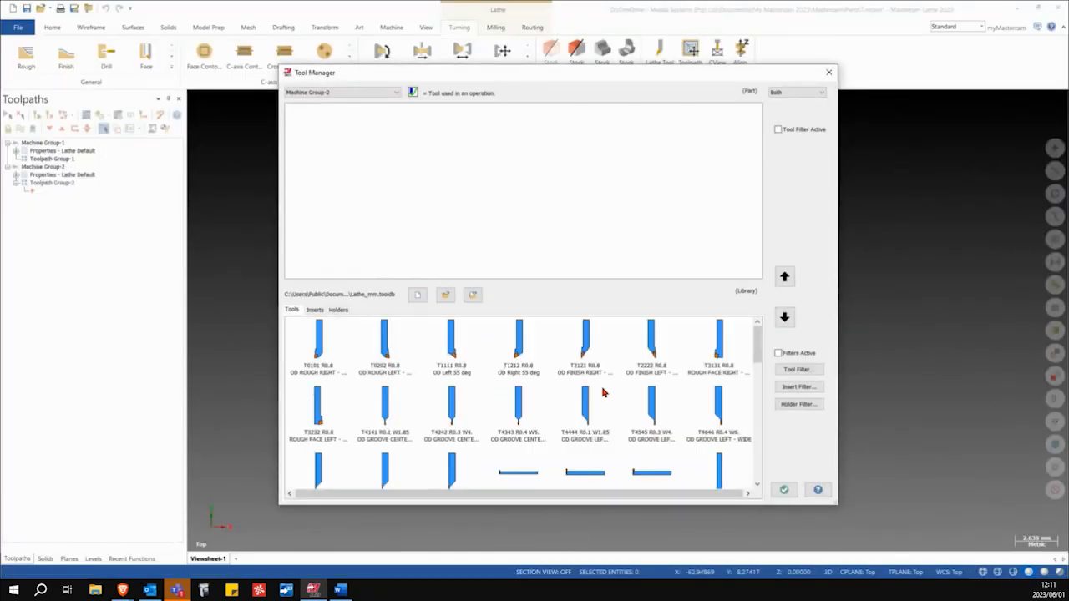
scroll(618, 392, down, 8)
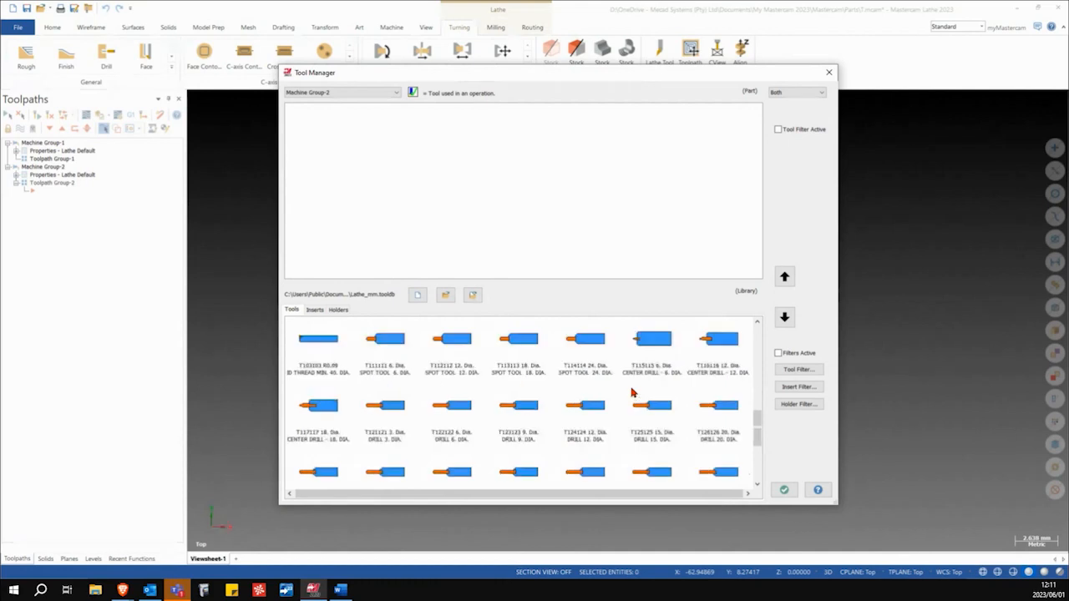
scroll(631, 392, up, 8)
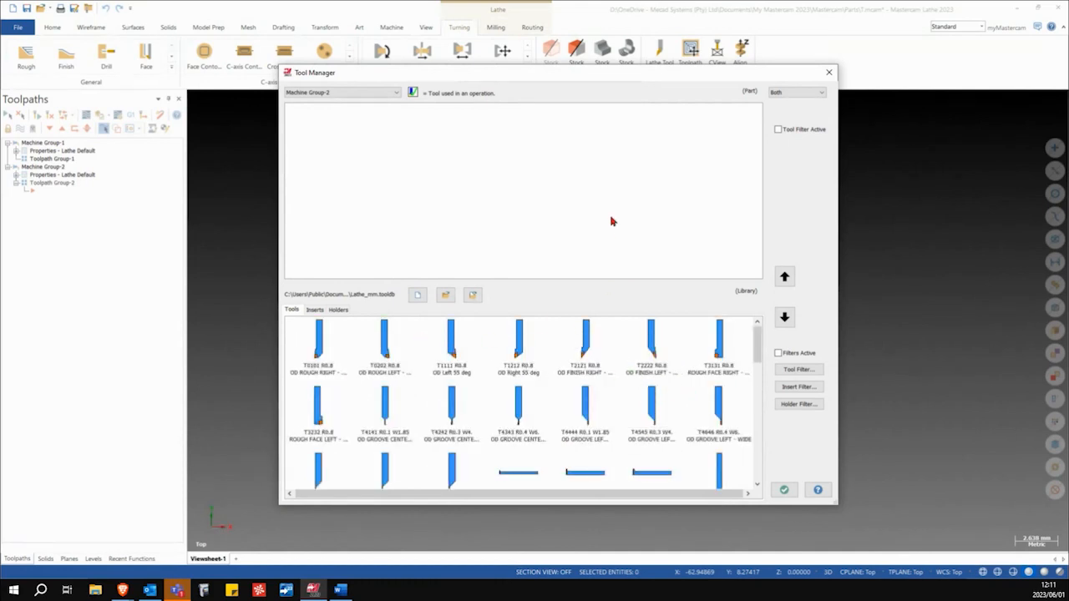
Step: Copy the library tools T0101 OD ROUGH RIGHT and T0202 OD ROUGH LEFT into Machine Group-2's part tools
click(318, 344)
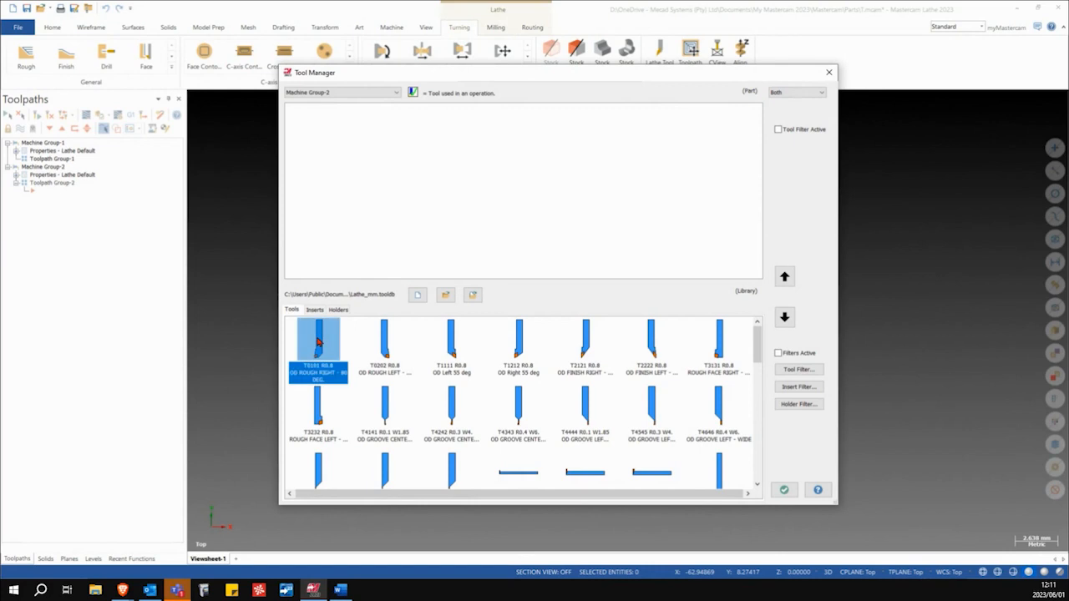
drag(319, 343, 326, 140)
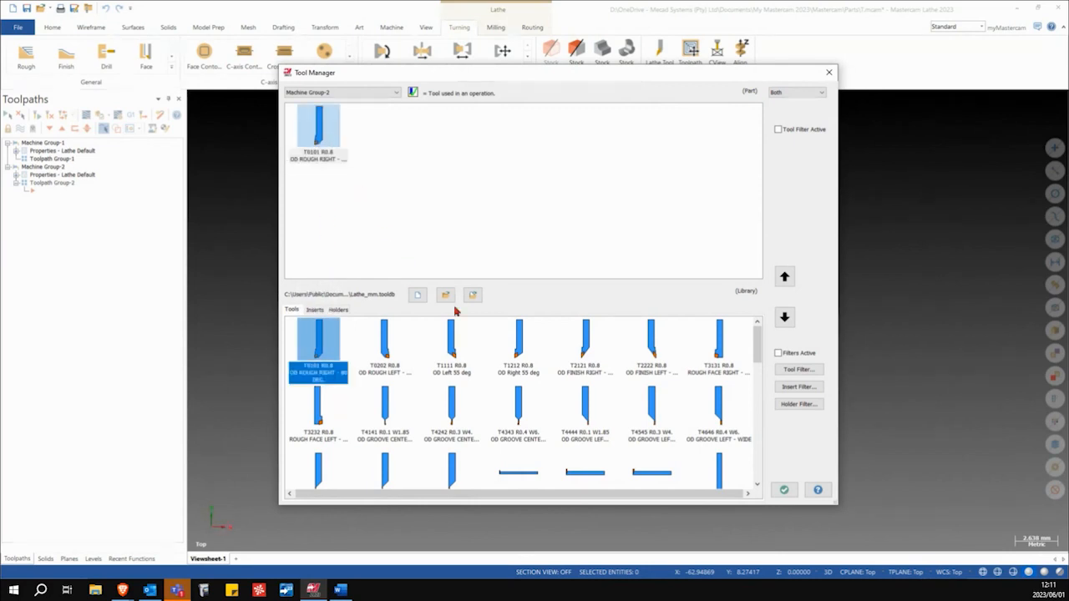
click(387, 351)
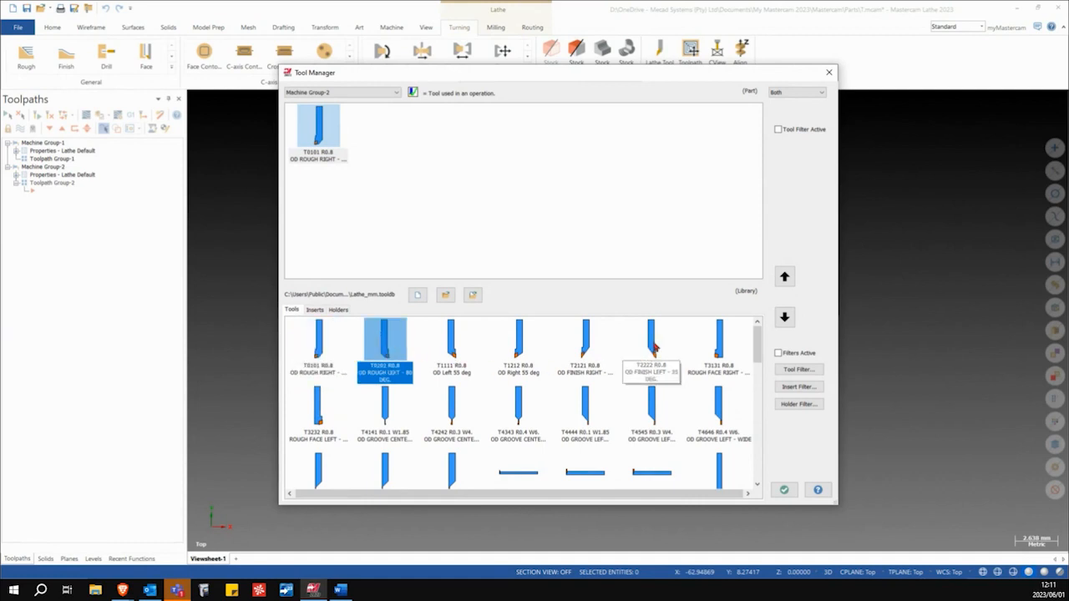
click(784, 278)
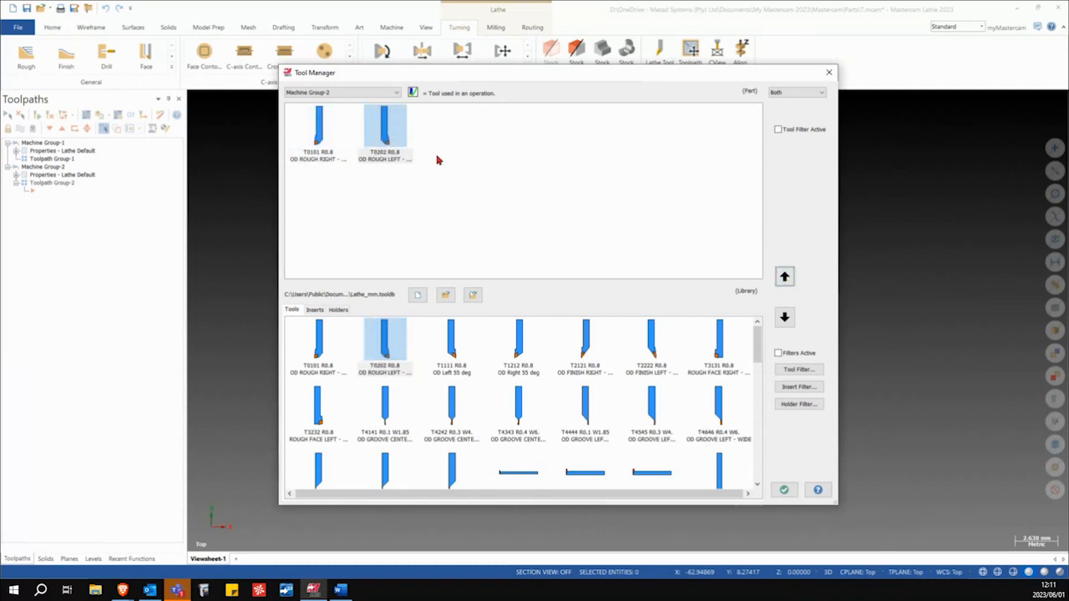
Step: Filter the library by tool type so that only threading tools are listed
click(798, 369)
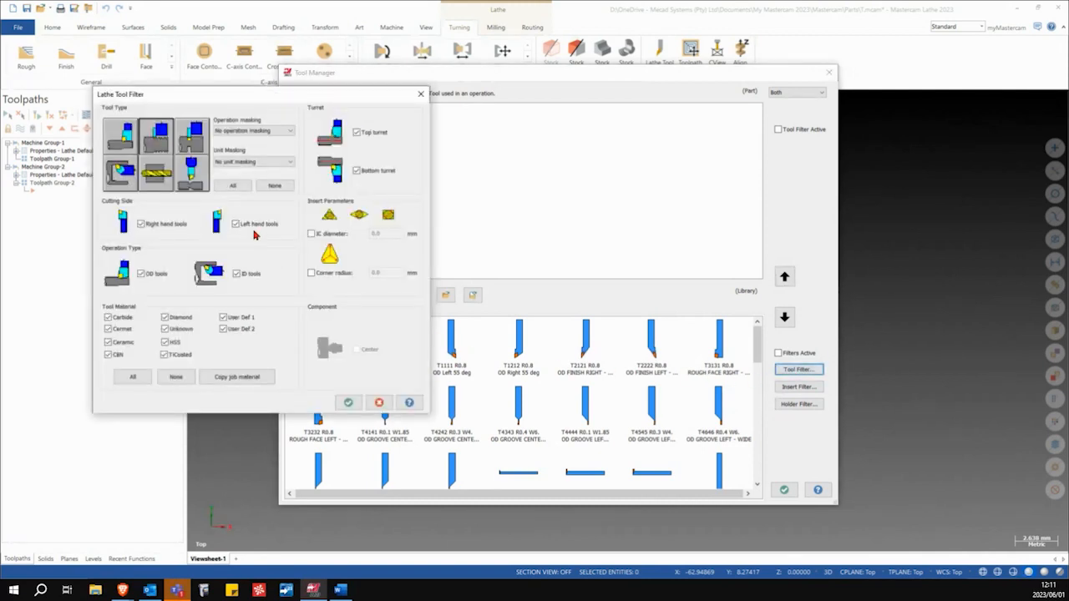
click(273, 184)
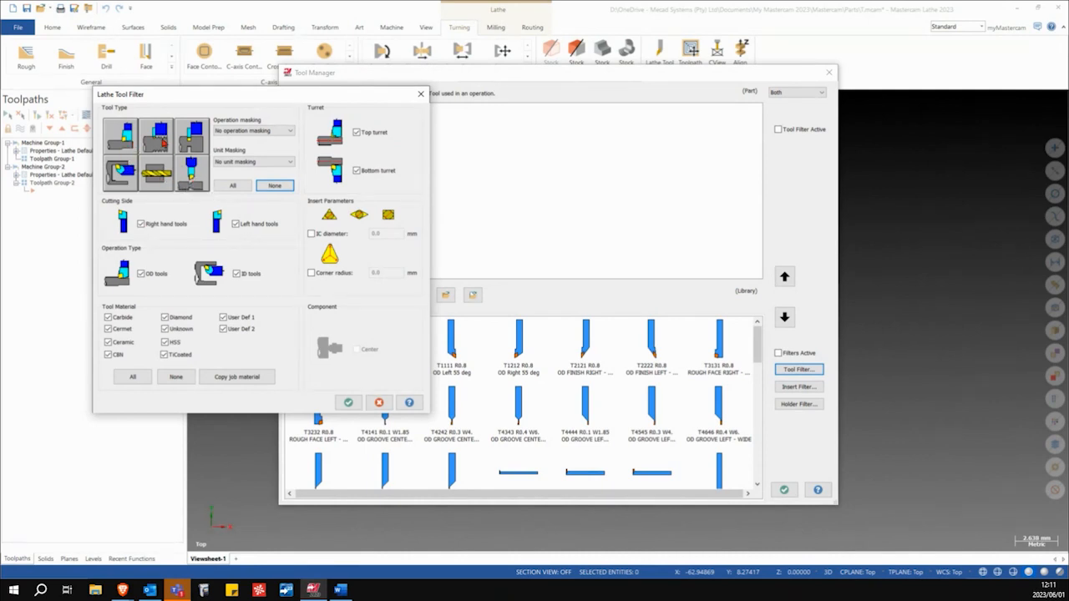
click(159, 142)
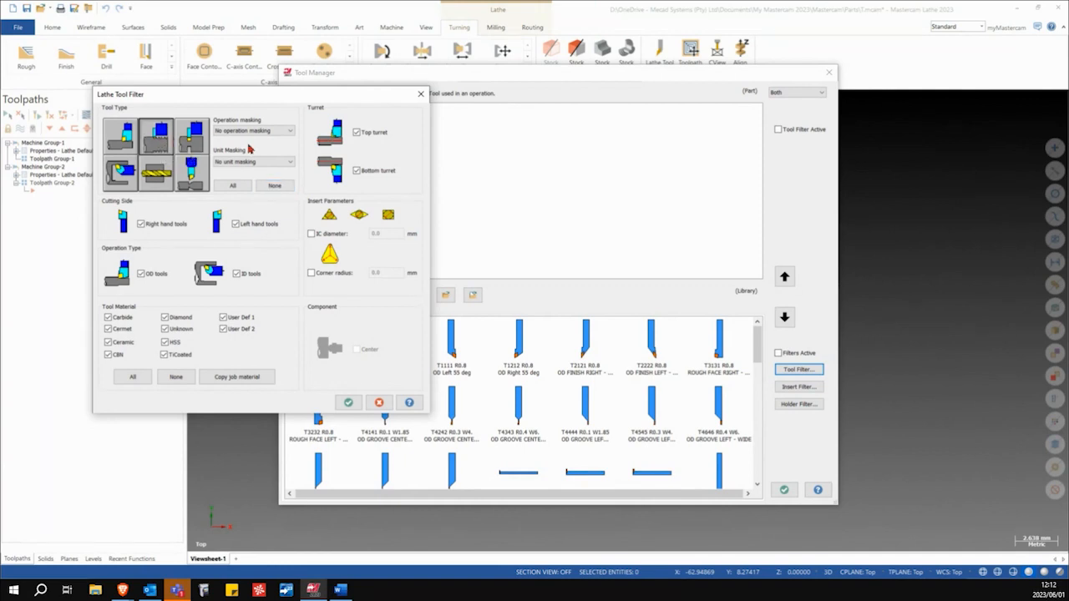
click(349, 402)
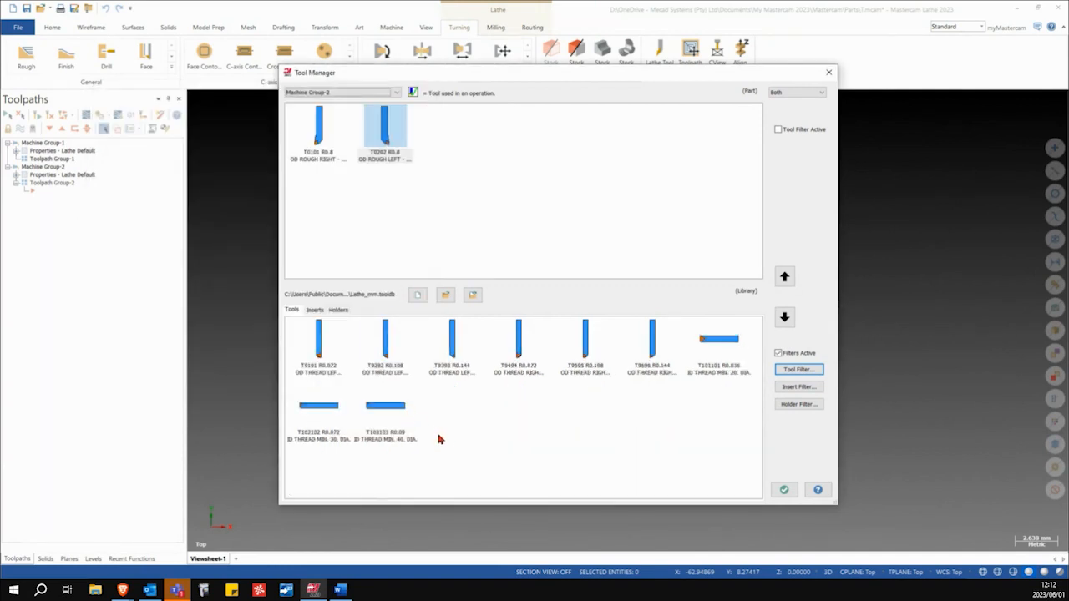
Step: Add the T9494 OD THREAD RIGHT-SMALL tool from the library to Machine Group-2's part tools
drag(496, 418, 715, 398)
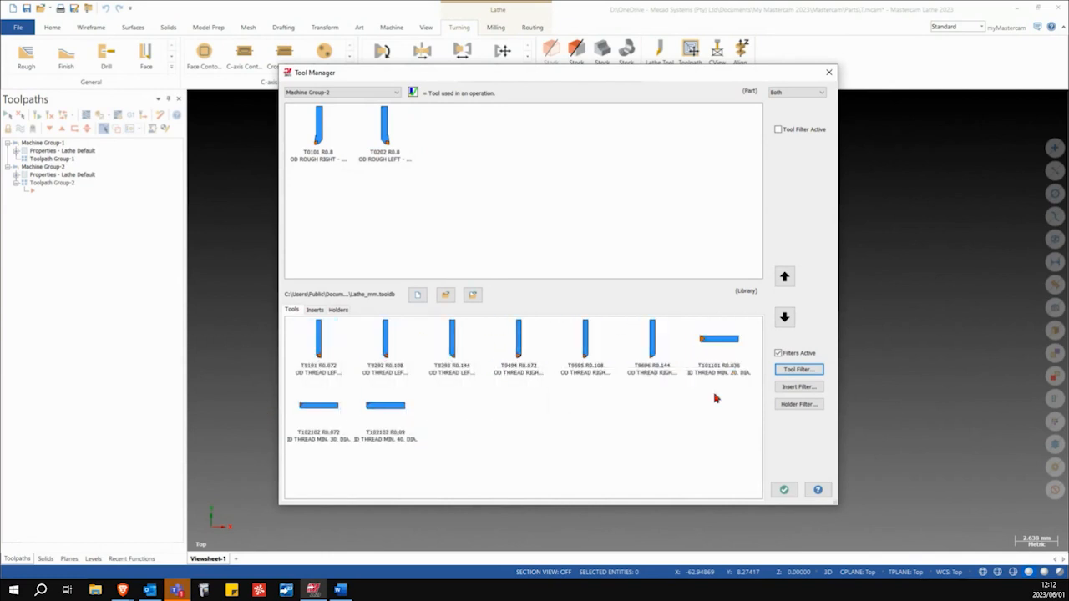
click(519, 351)
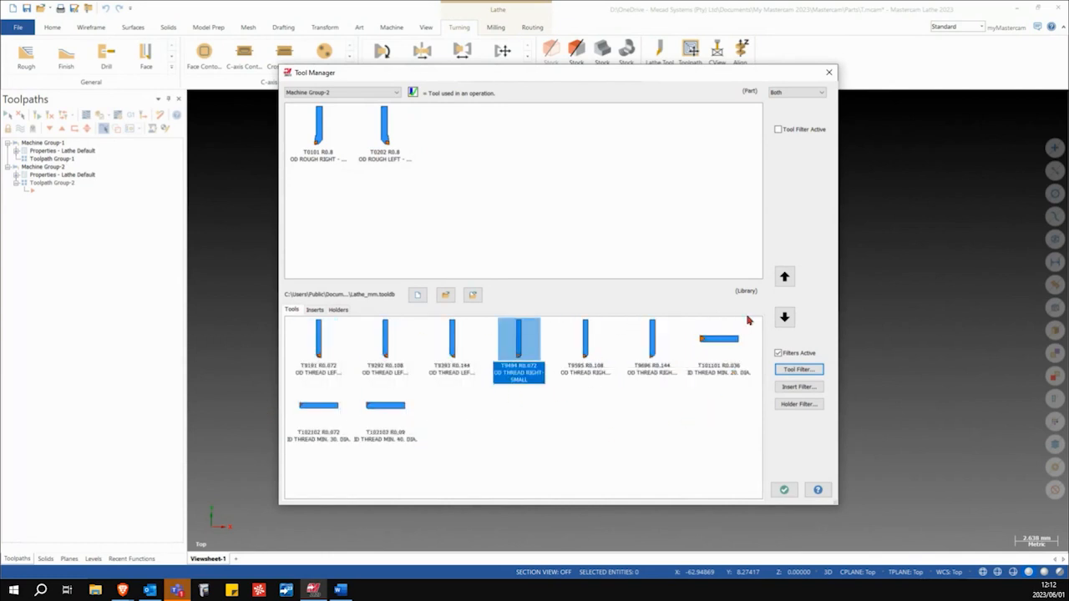
click(784, 276)
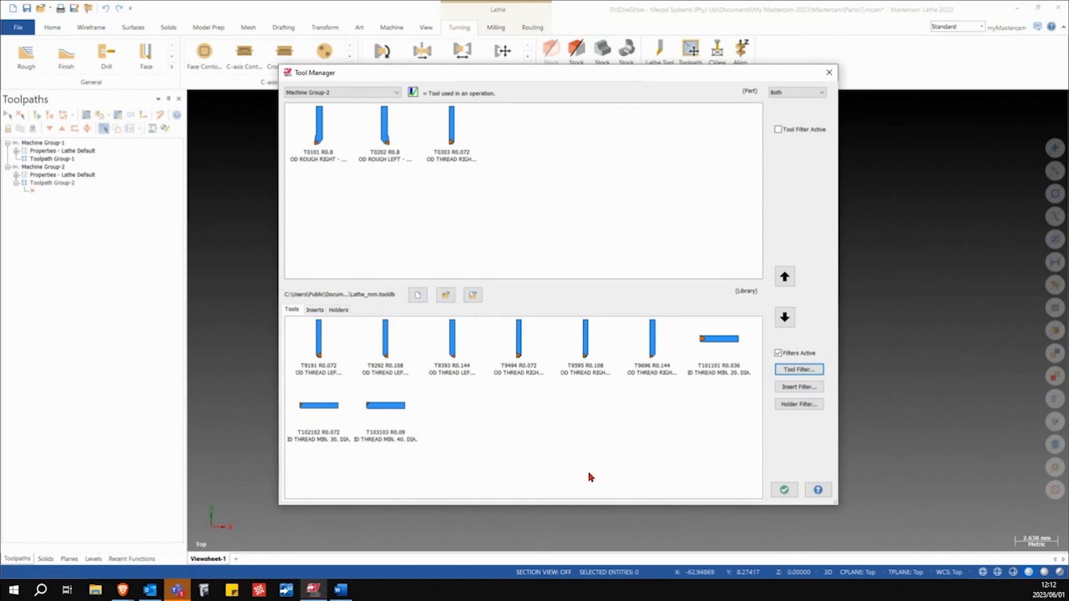
Step: Review and accept the insert and holder filters with all types enabled, then deactivate the library filters
click(796, 391)
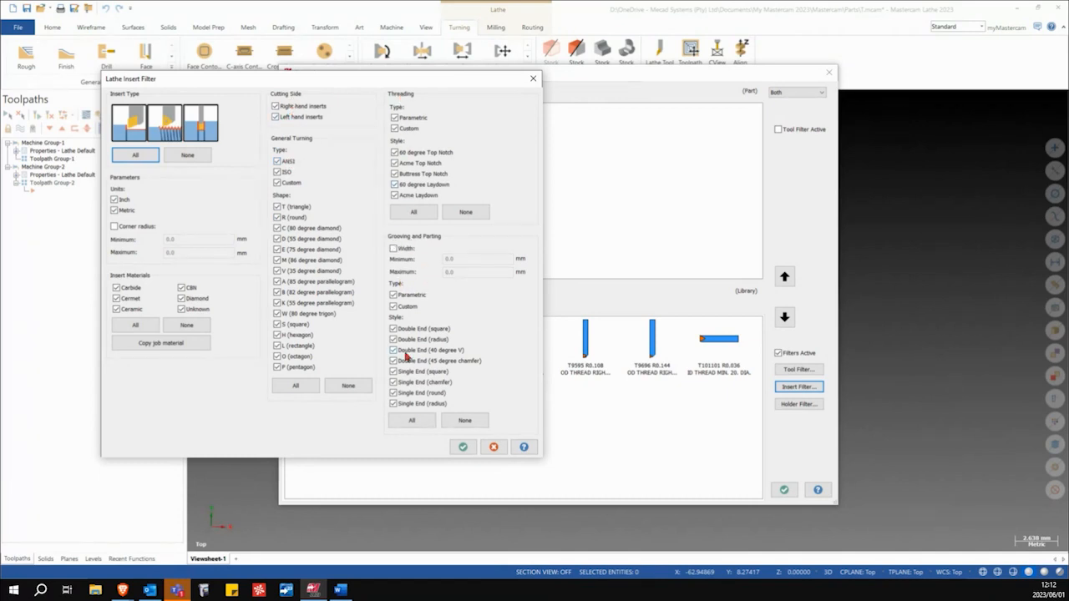
click(461, 448)
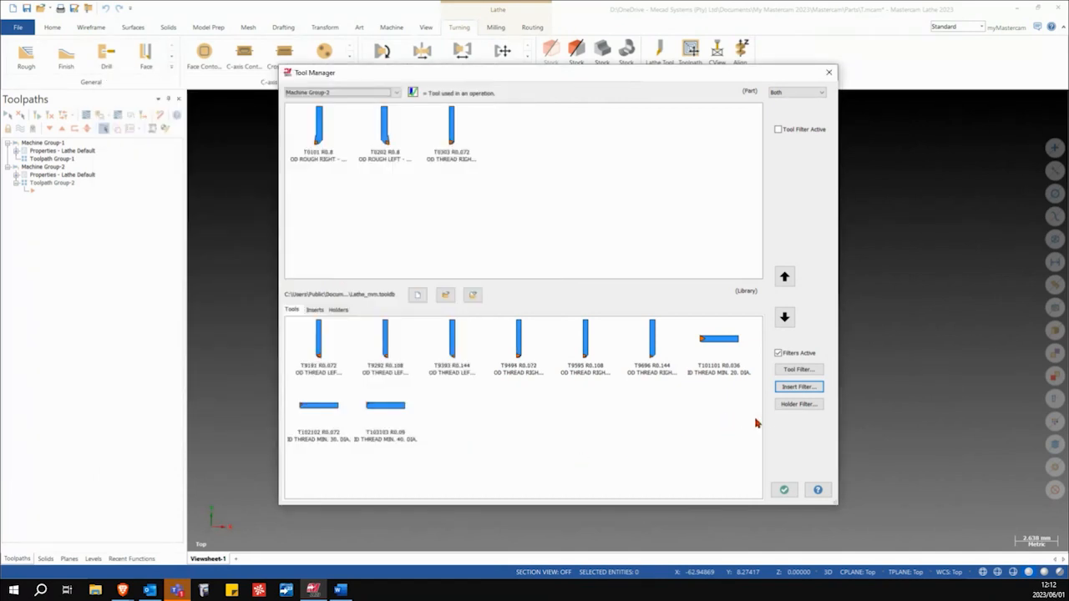
click(789, 405)
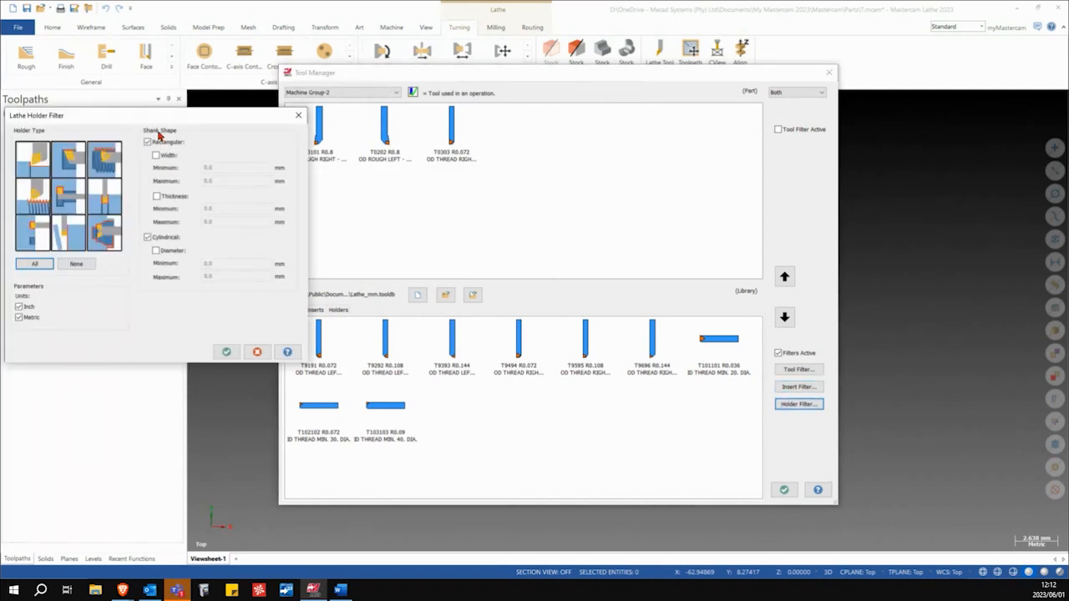
click(226, 353)
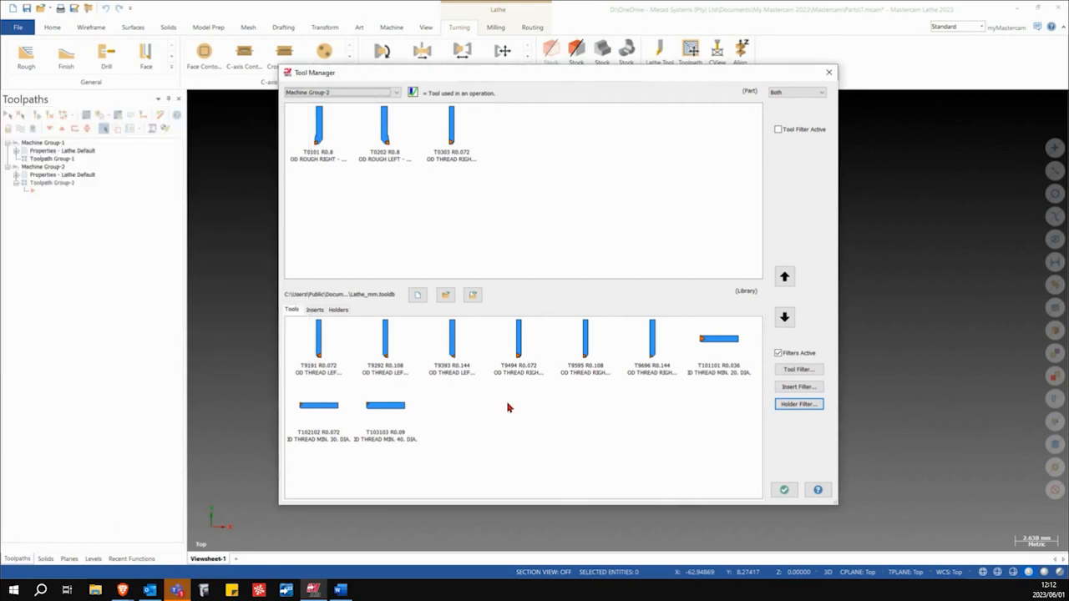
click(778, 353)
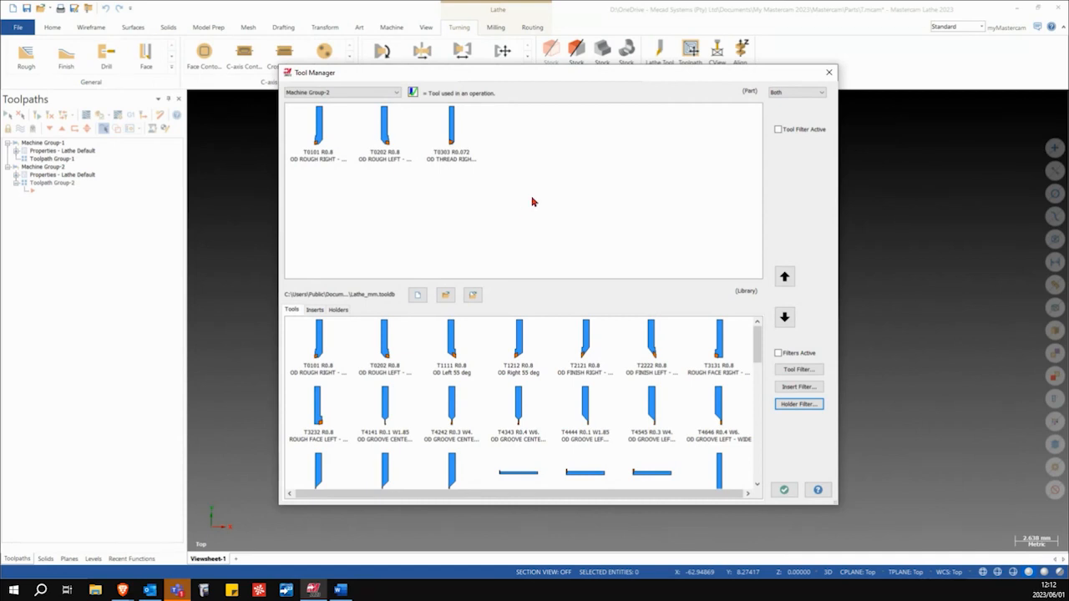
Step: Close the Tool Manager and open the recent file How to create tool libraries.mcam
click(783, 490)
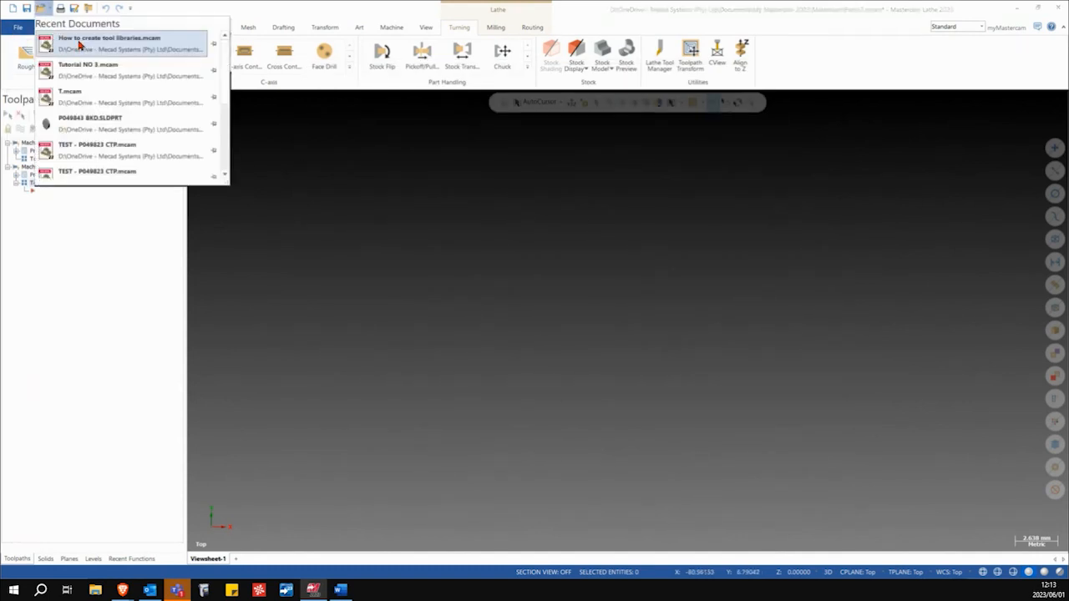
click(79, 45)
click(565, 316)
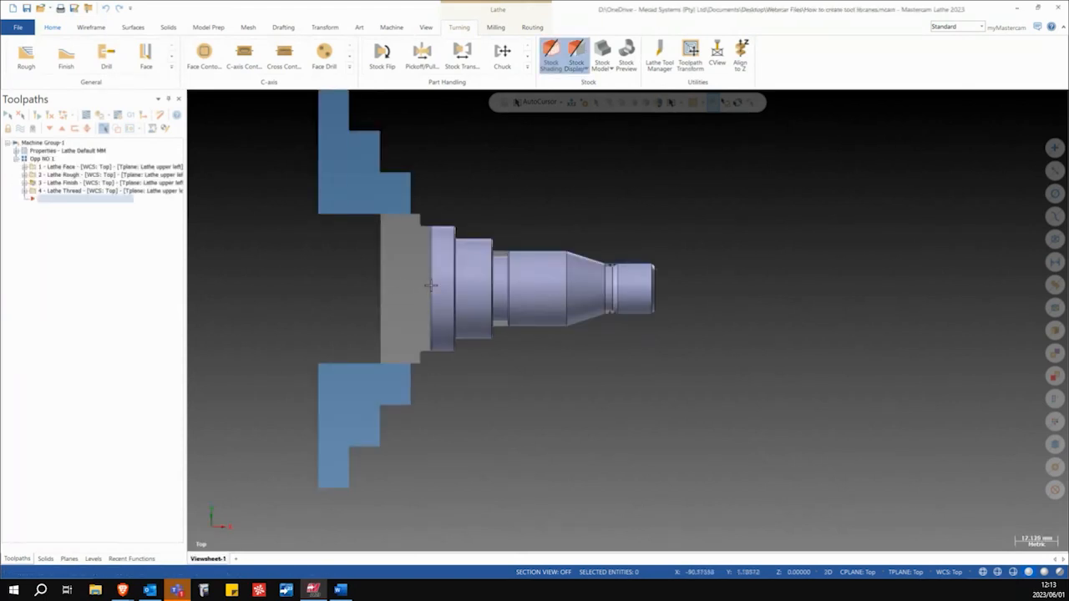
middle_drag(551, 314, 576, 300)
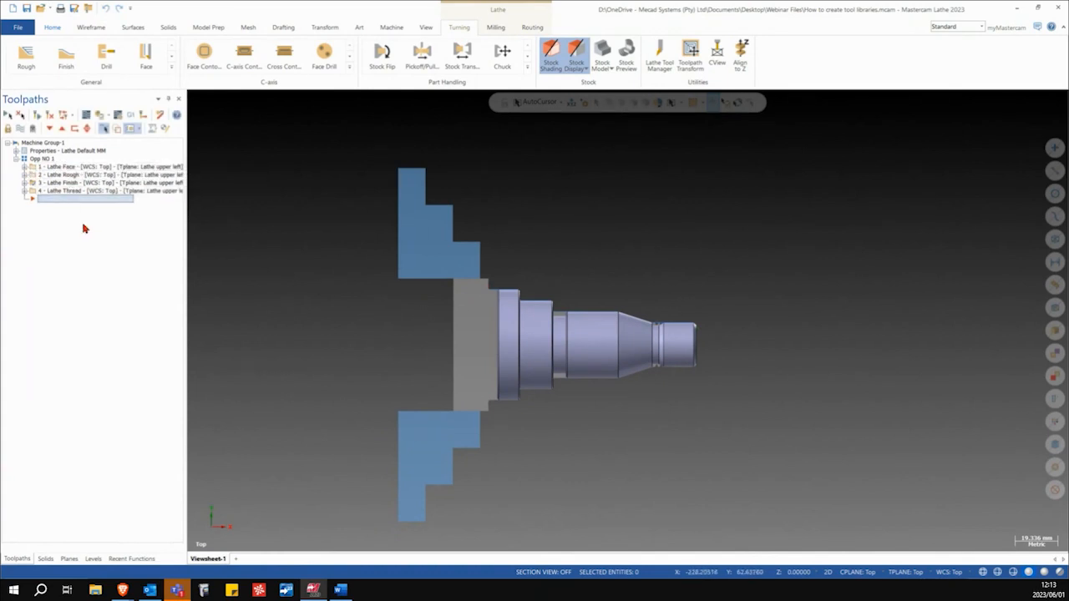
Step: Expand the Lathe Face, Rough, Finish and Thread operations to review the tool each one uses
click(25, 167)
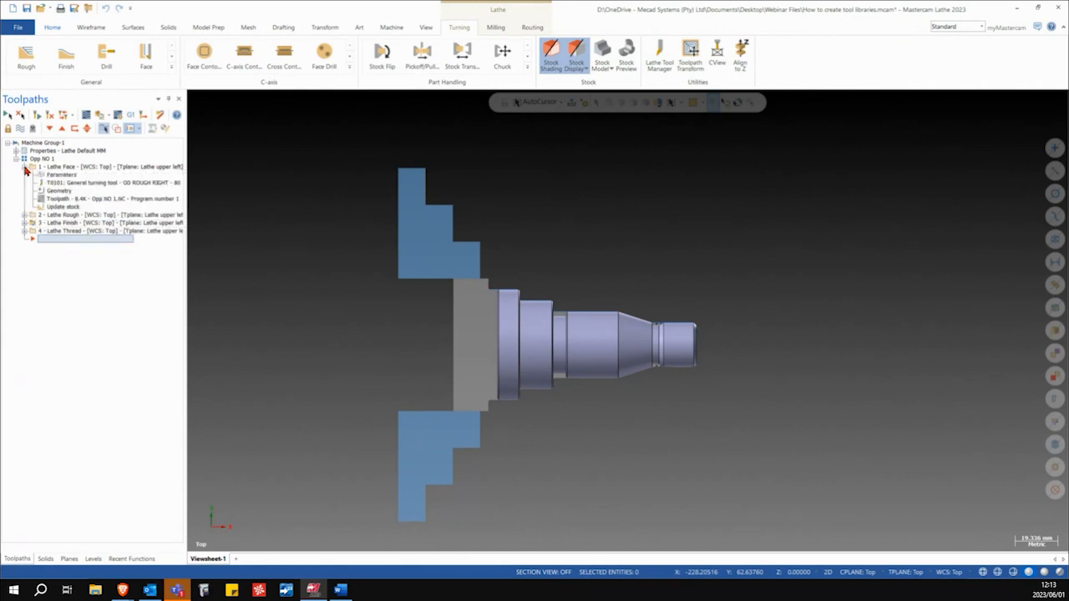
click(25, 215)
click(25, 263)
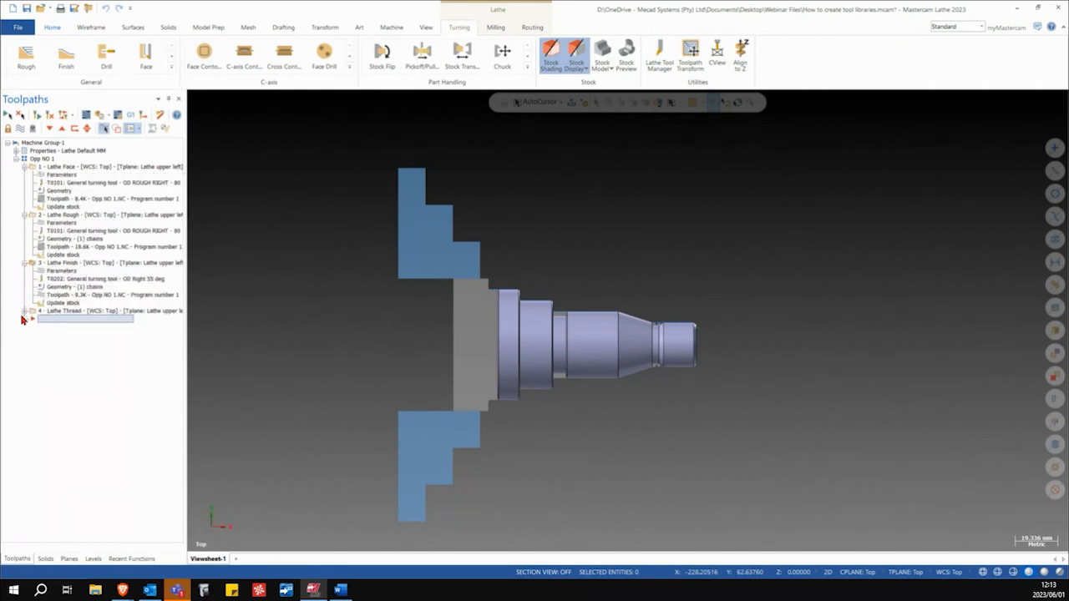
click(25, 311)
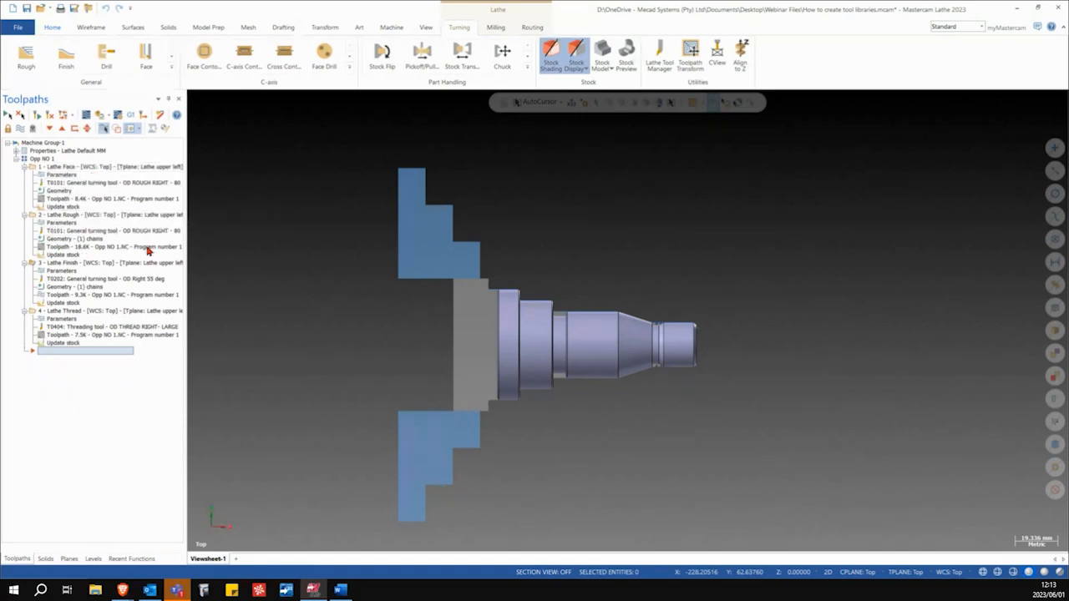
drag(138, 215, 151, 234)
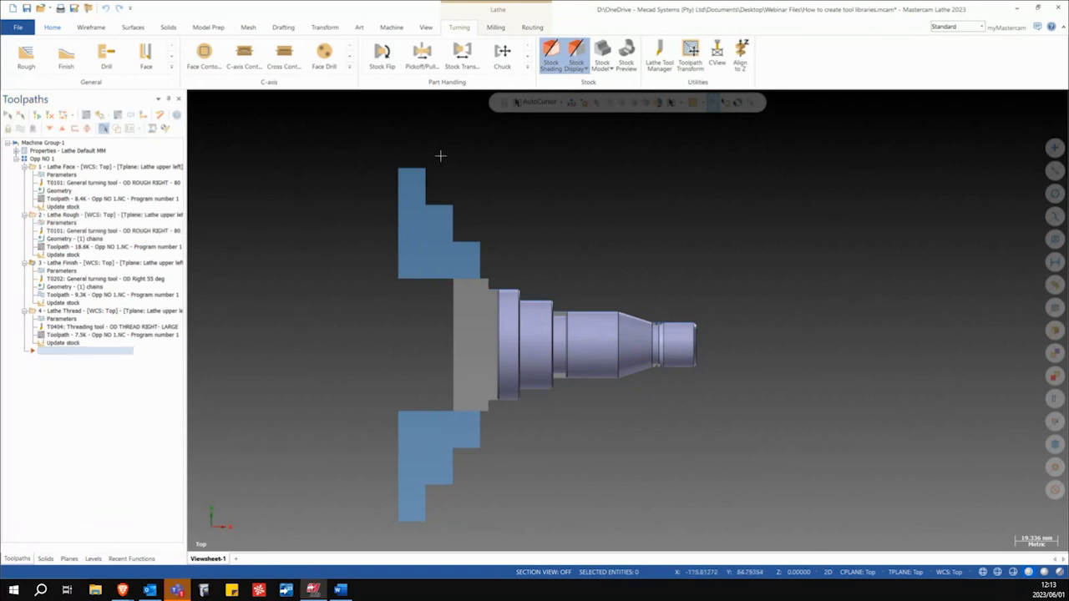
Step: Open the Lathe Tool Manager and start a new tool library in the 3D Tools folder of Webinar Files on the Desktop
click(659, 60)
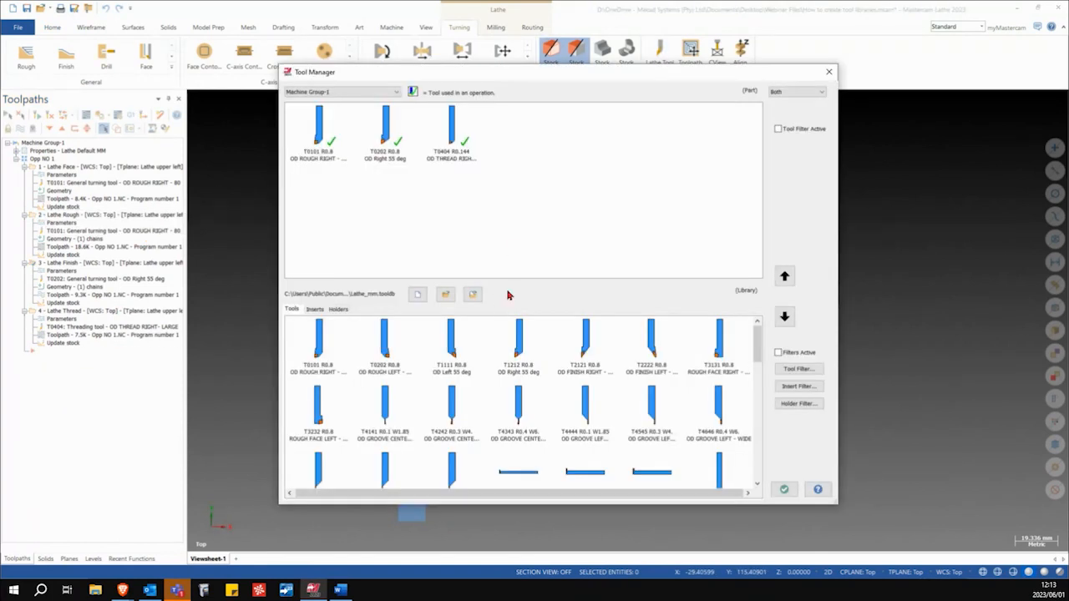
click(420, 298)
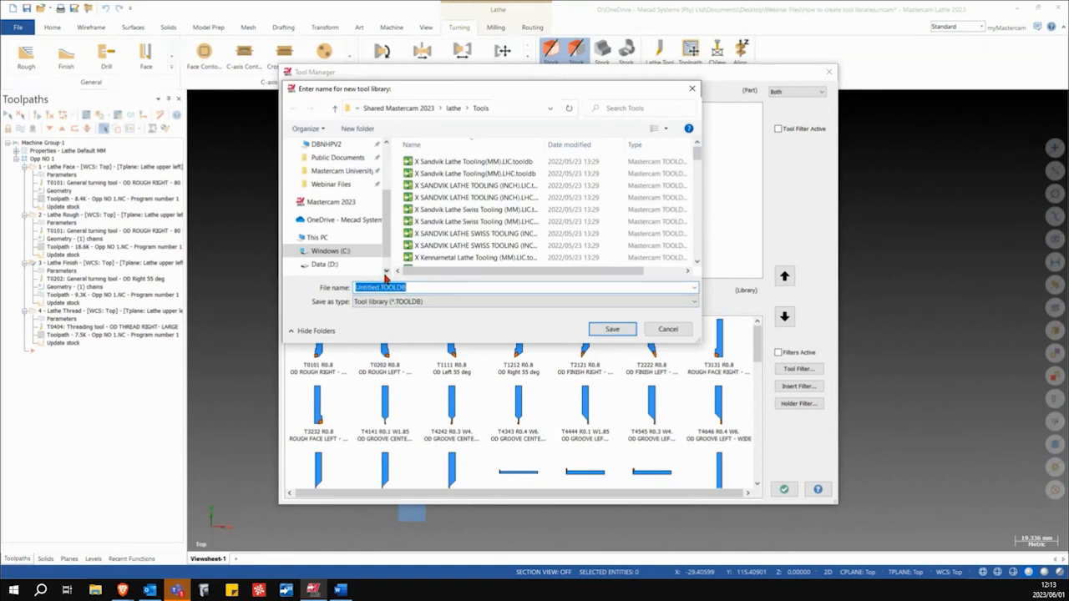
scroll(330, 167, up, 2)
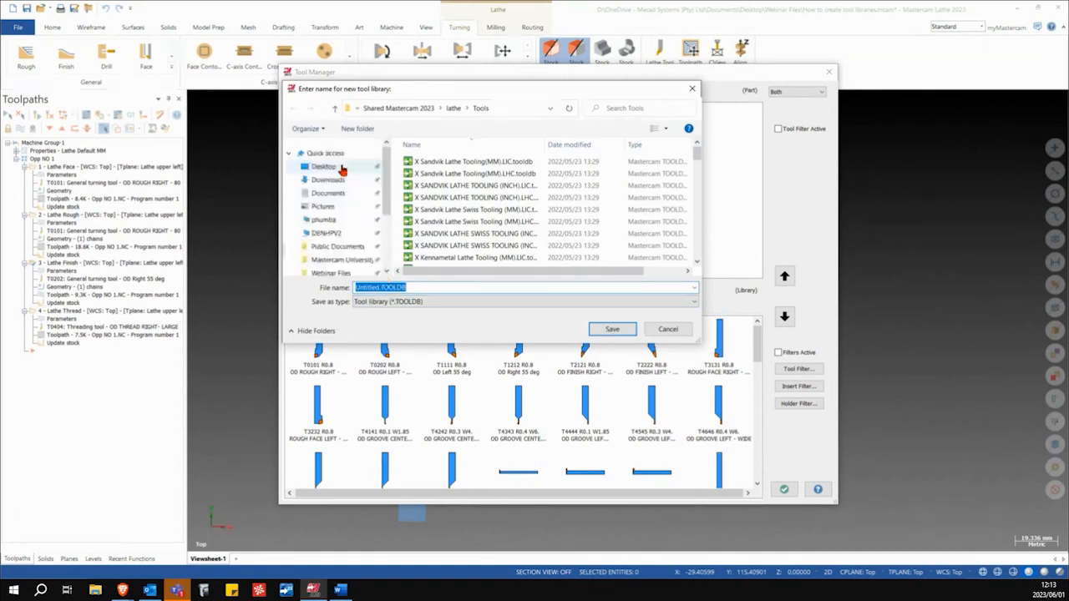
scroll(327, 233, down, 1)
click(327, 253)
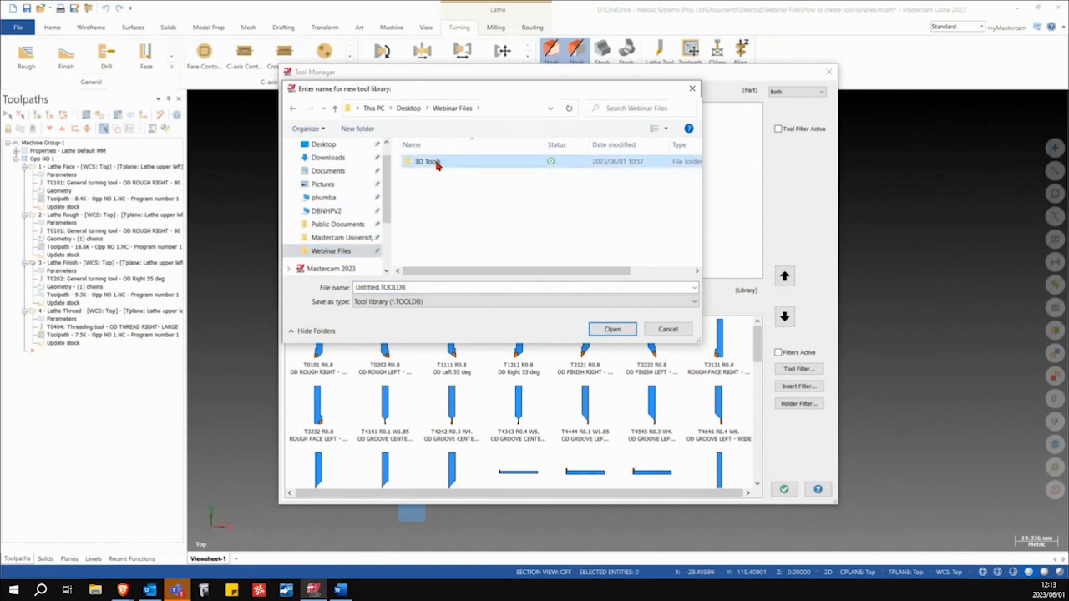
double_click(435, 162)
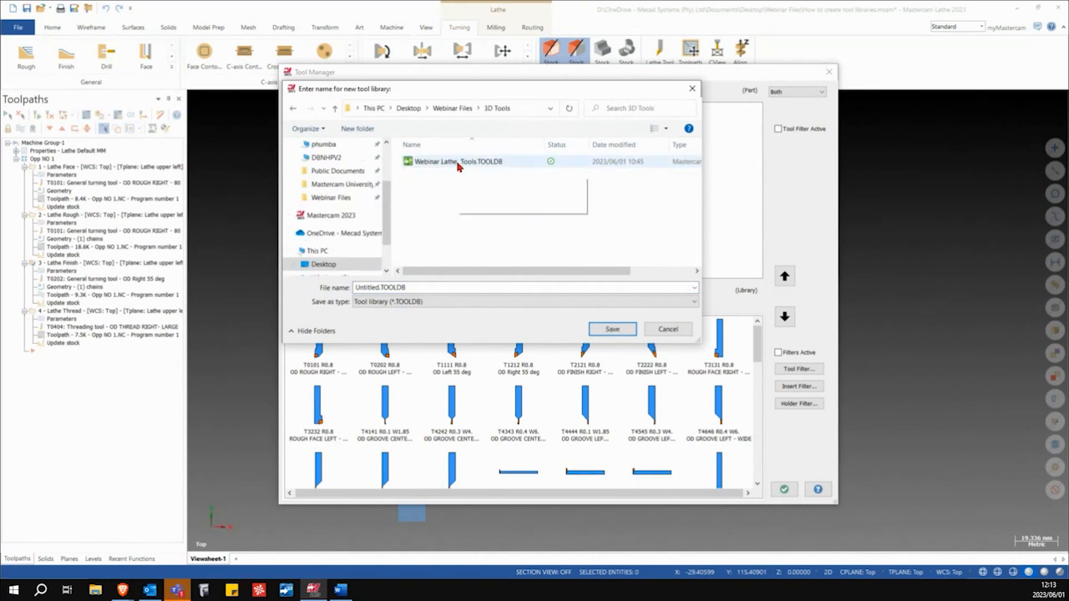
Step: Delete the existing library file and save the new one as Webinar Lathe_Tools.TOOLDB, agreeing to replace it
click(458, 162)
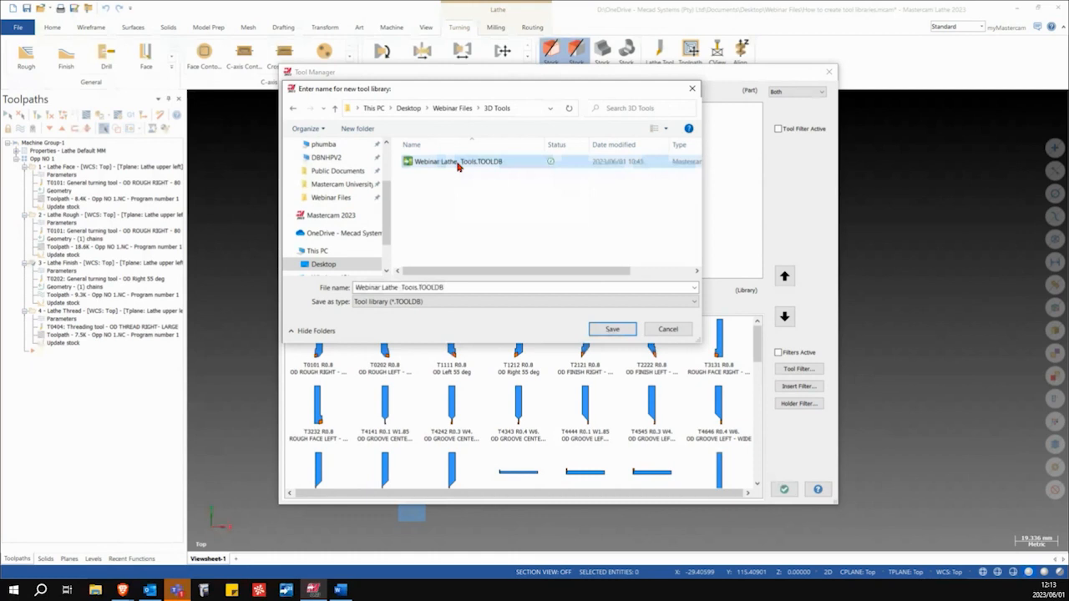
key(Delete)
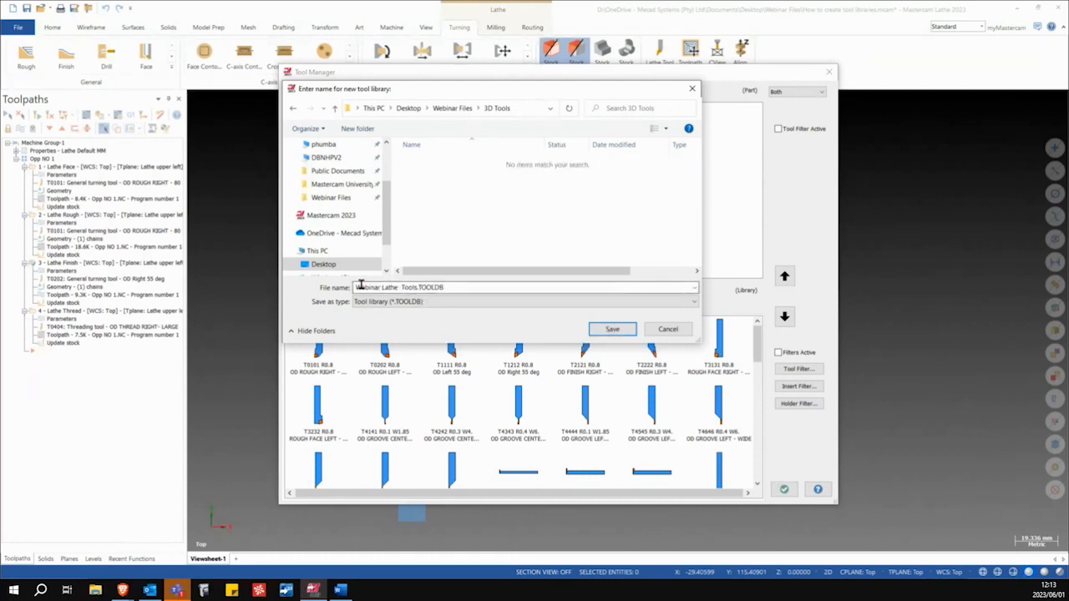
triple_click(415, 287)
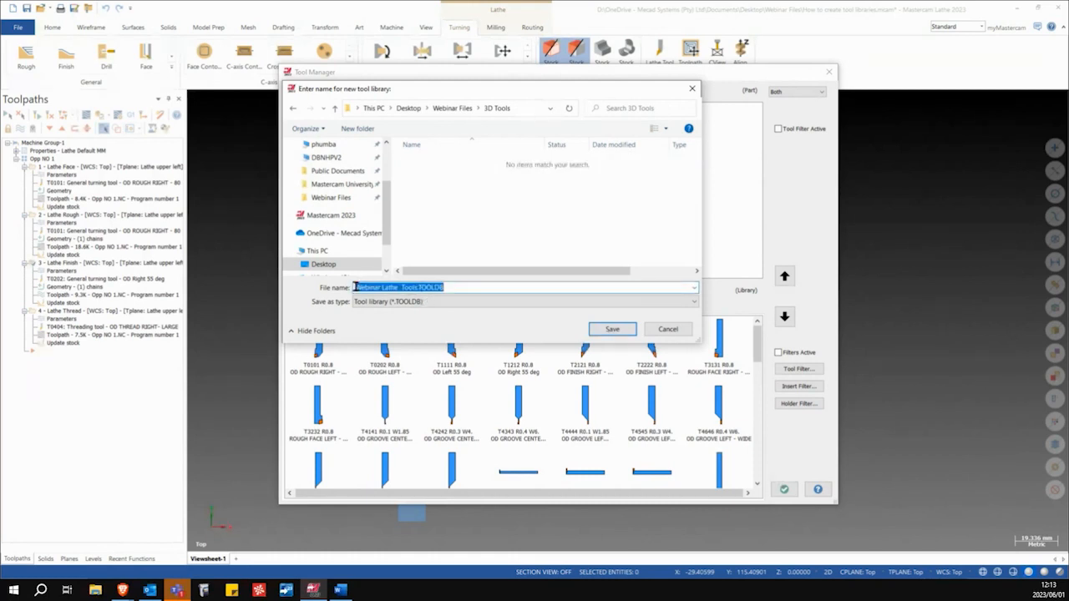
click(615, 330)
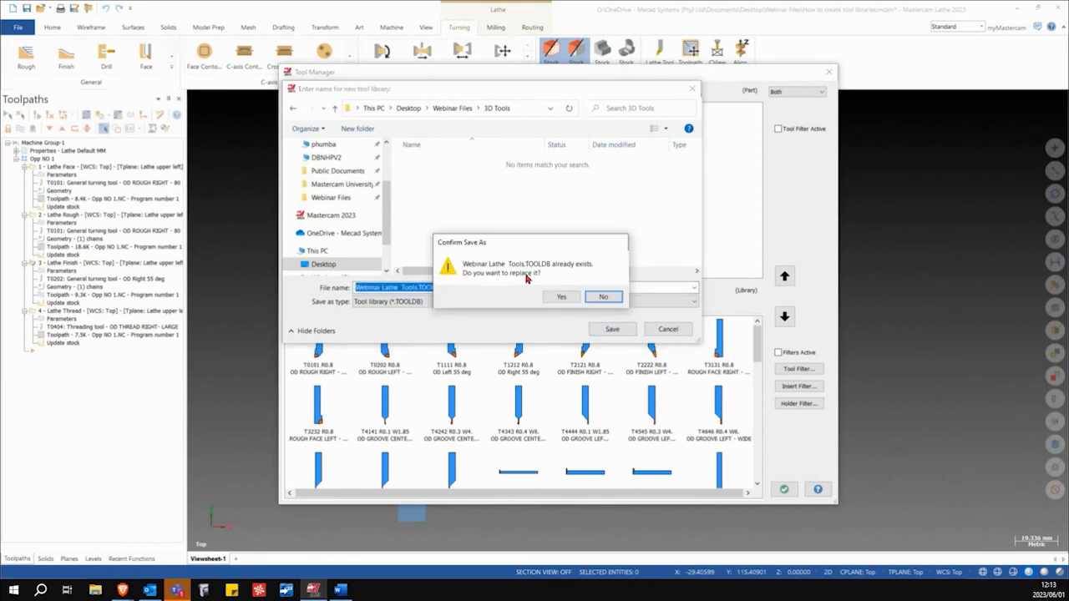
click(557, 298)
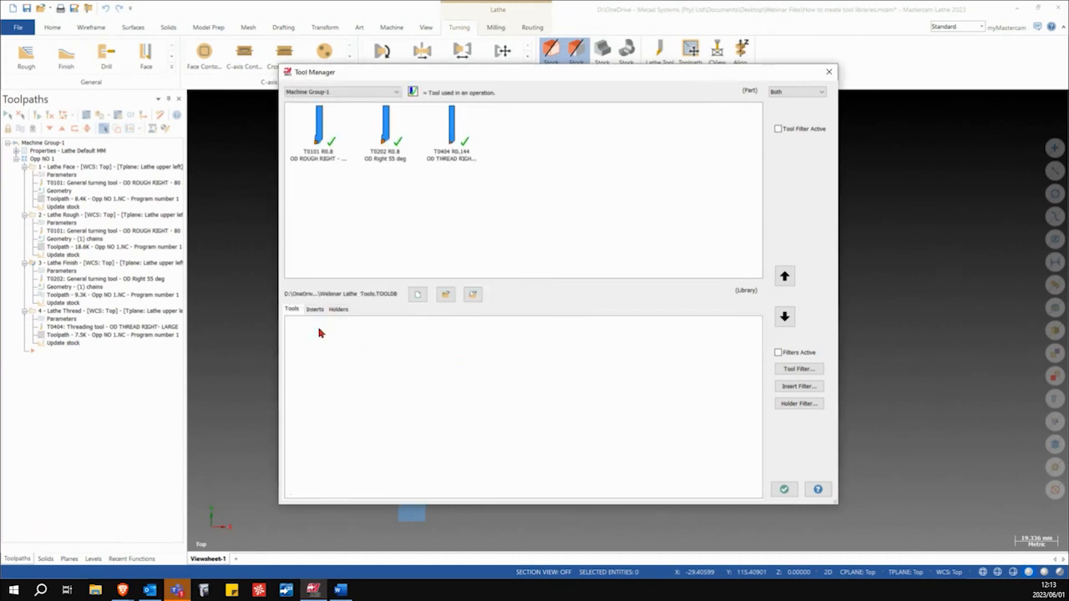
Step: Copy all three Machine Group-1 part tools, T0101, T0202 and T0404, into the new empty tool library
drag(302, 327, 732, 481)
drag(294, 321, 731, 481)
drag(528, 154, 288, 133)
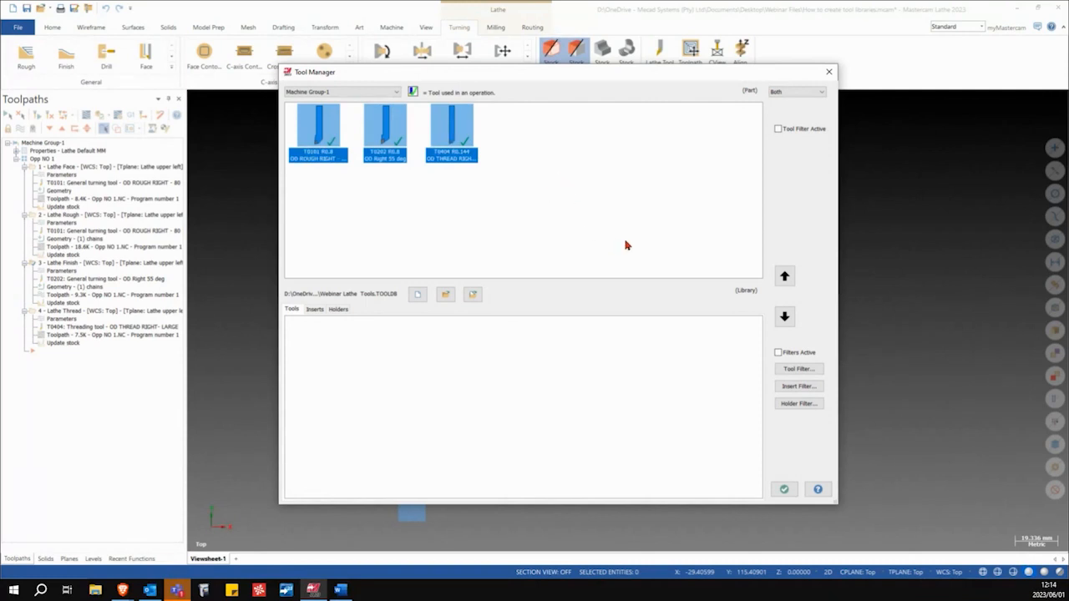
click(373, 389)
drag(550, 134, 286, 193)
drag(458, 141, 458, 365)
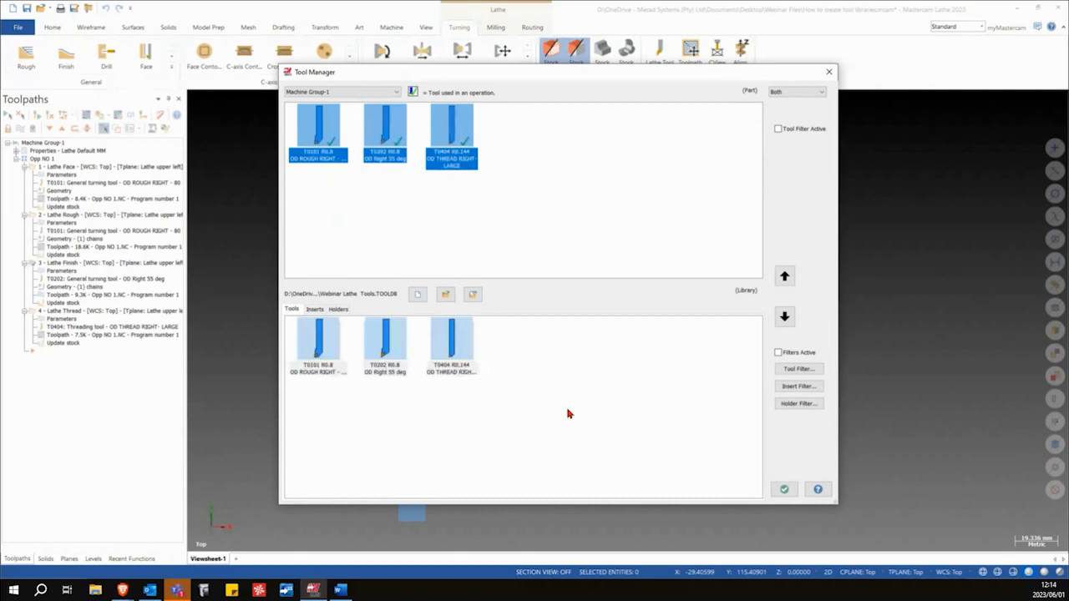
Step: Create a new 3D lathe tool in the library and name it External Finish Tool R0.8
click(555, 358)
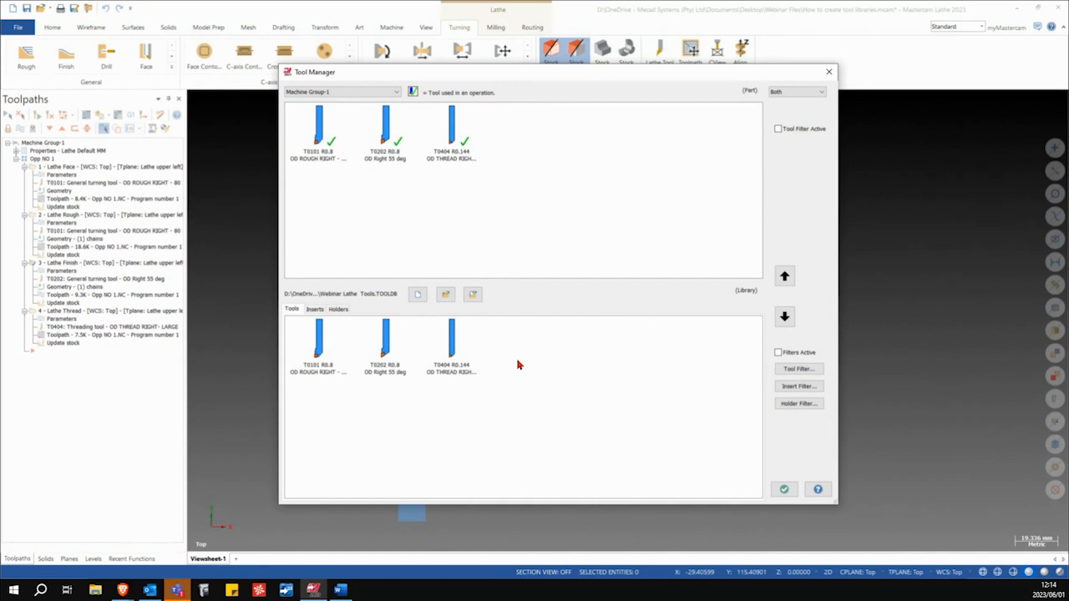
right_click(516, 351)
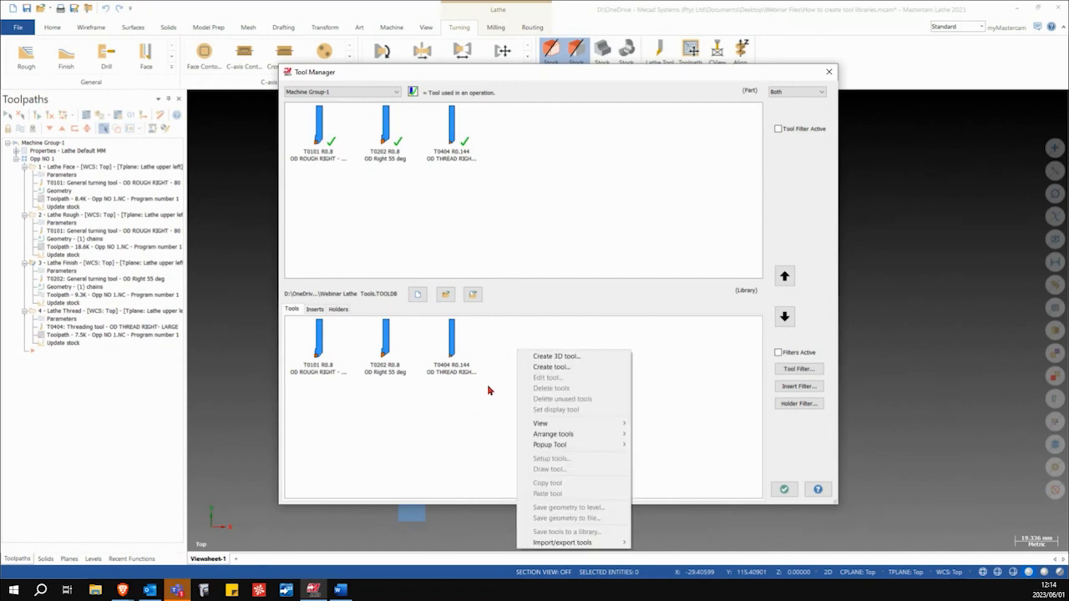
click(557, 357)
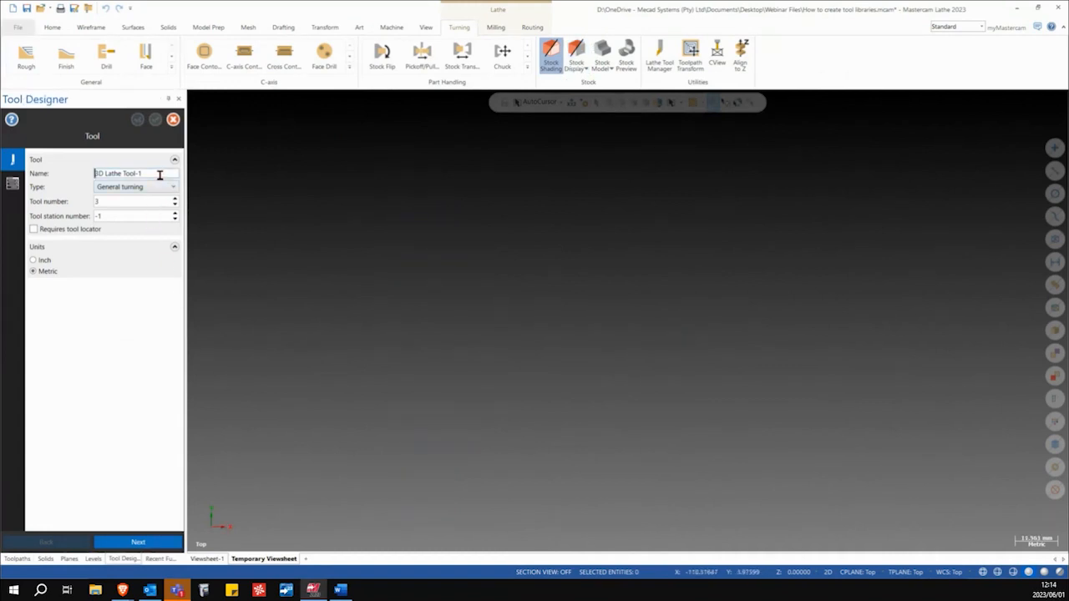
triple_click(159, 173)
text(External Finish Tool R0.8)
triple_click(145, 173)
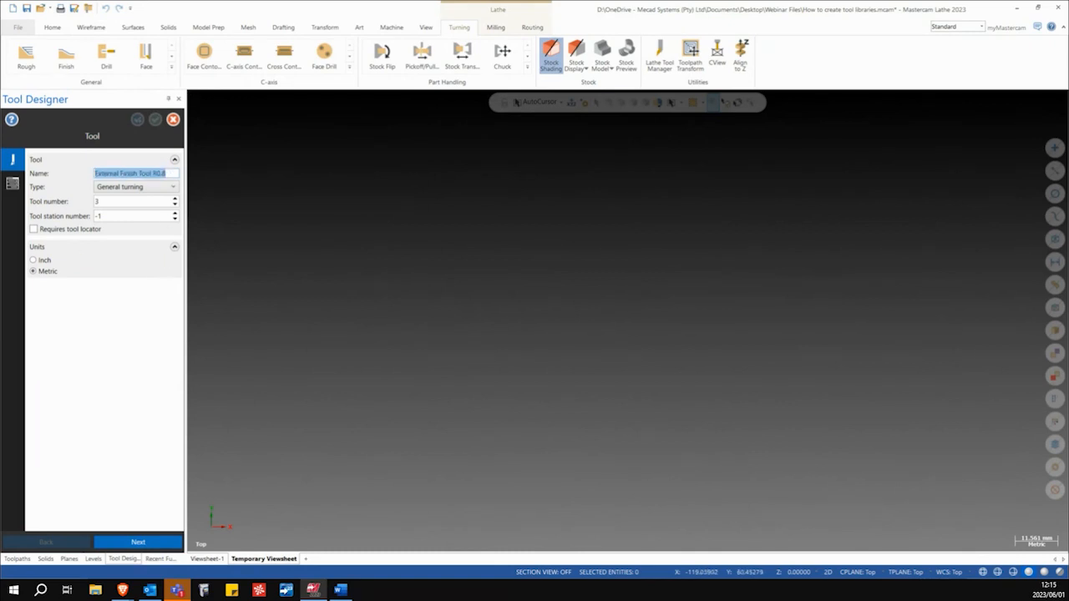
key(Right)
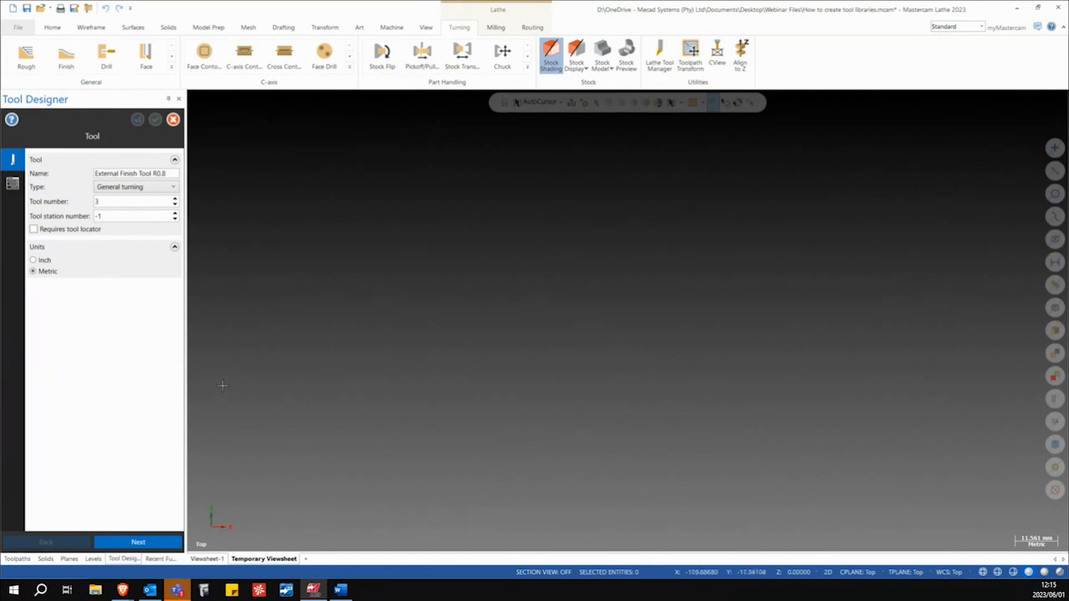
Step: Switch to the Brave browser and review the ISCAR catalogue page for the PVACL 1212H-11S-JHP holder, including its drawing and dimensions
click(125, 586)
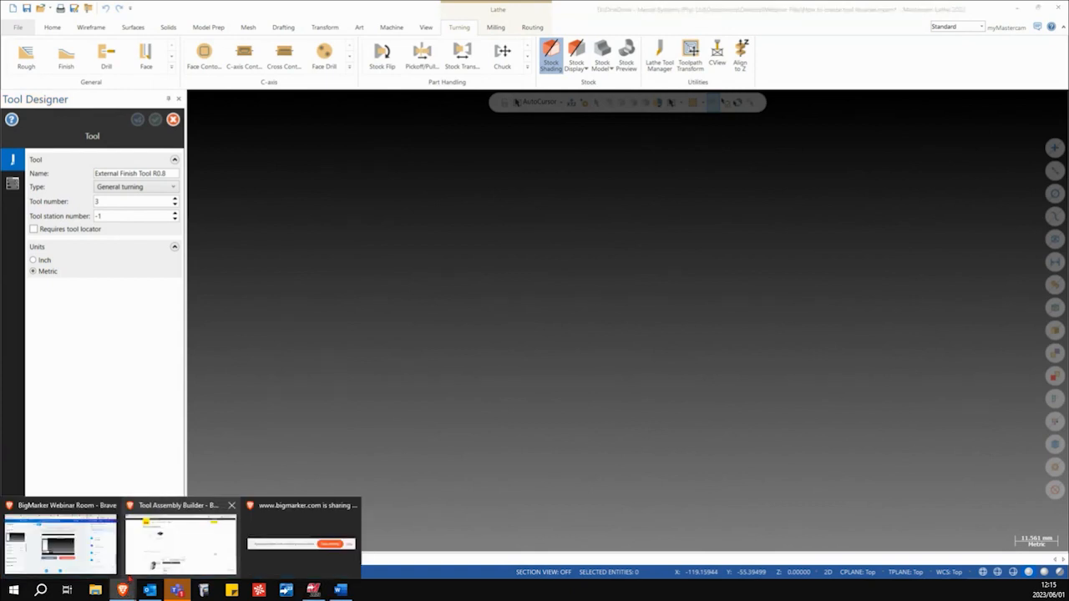
click(187, 544)
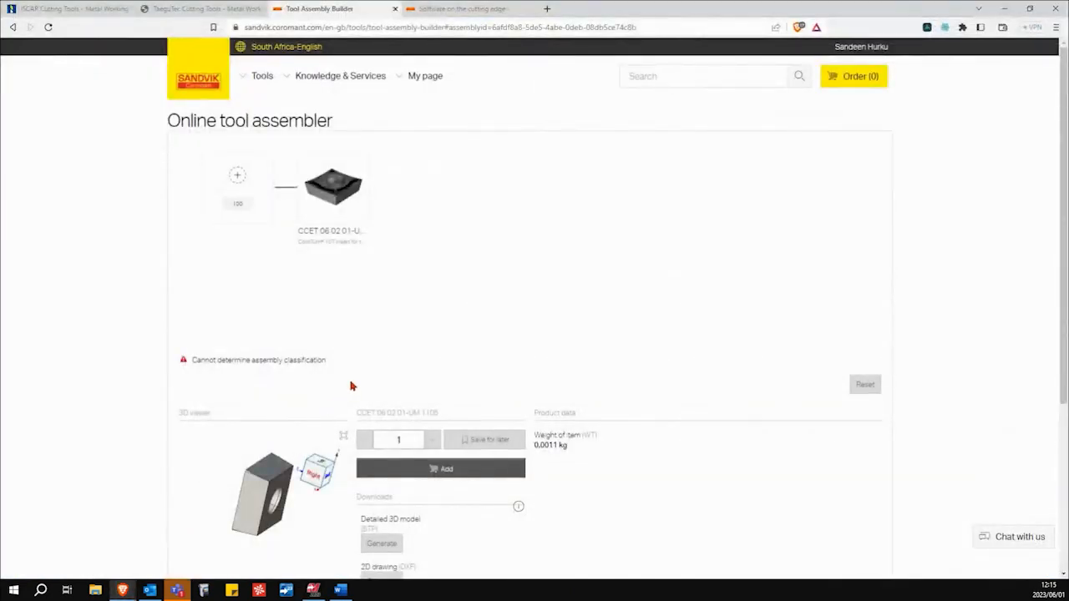
click(60, 9)
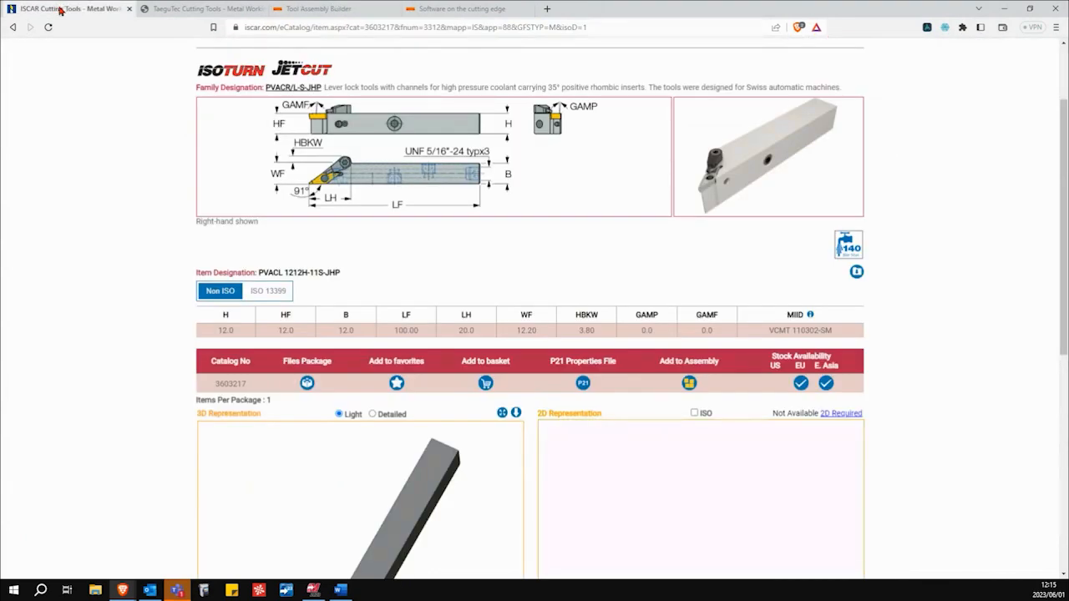
scroll(126, 210, up, 1)
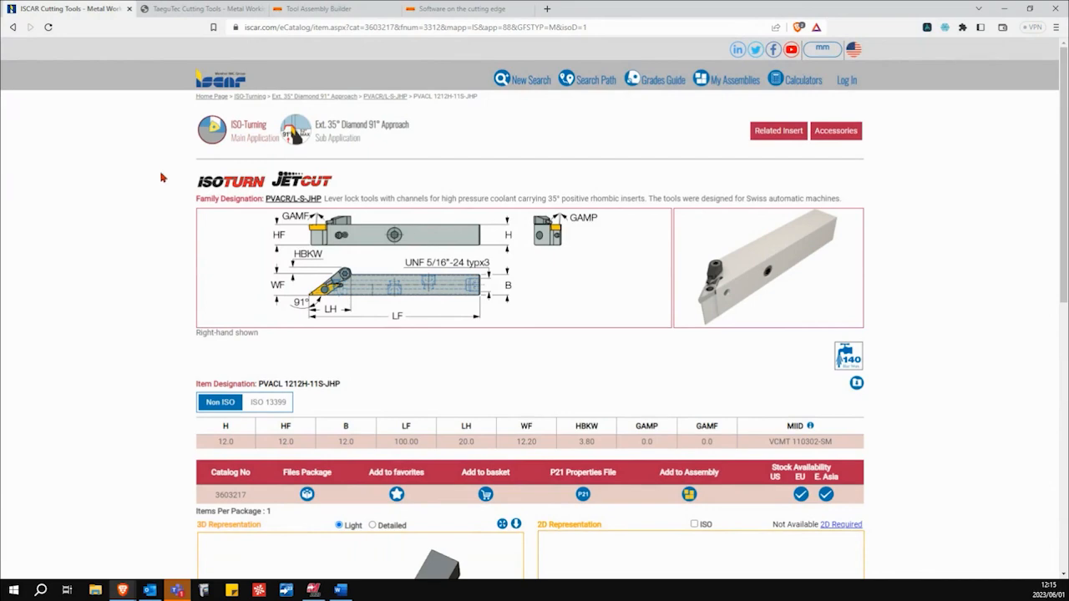
click(247, 134)
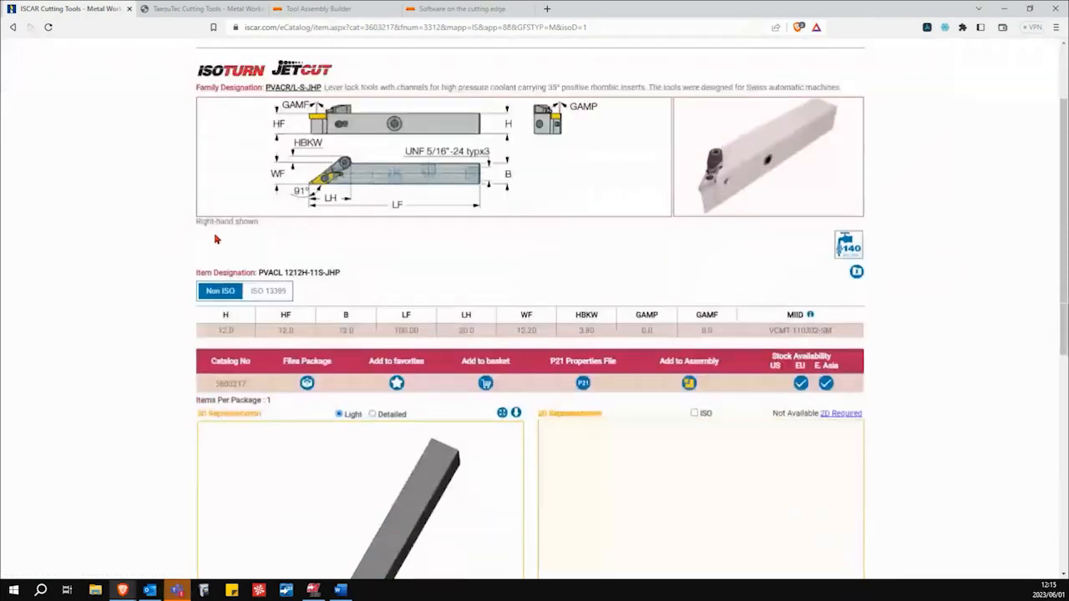
scroll(214, 238, down, 1)
scroll(142, 225, up, 1)
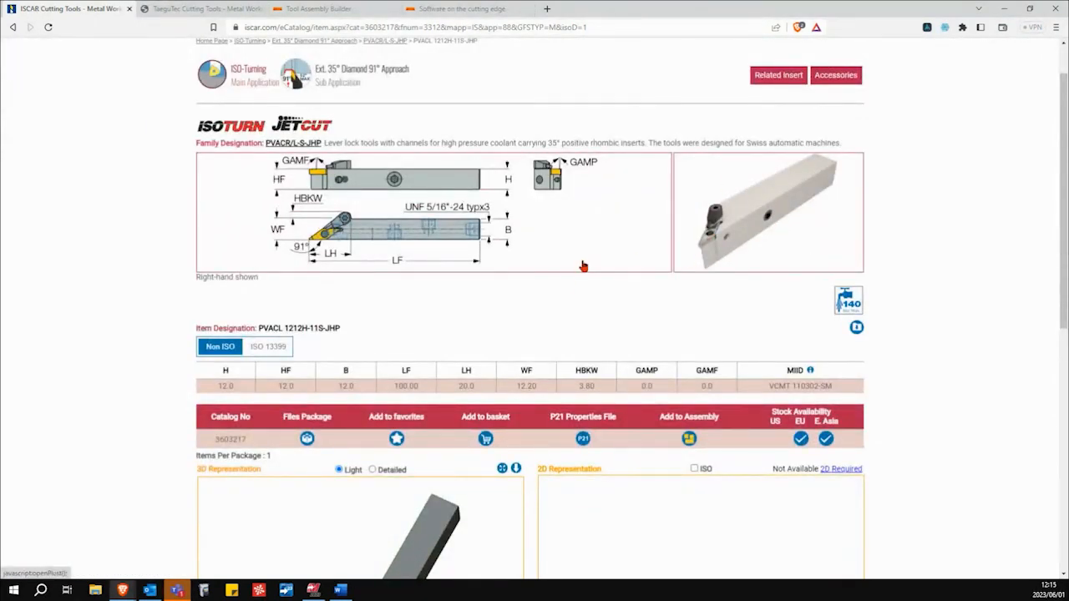
scroll(439, 379, down, 2)
scroll(84, 317, down, 1)
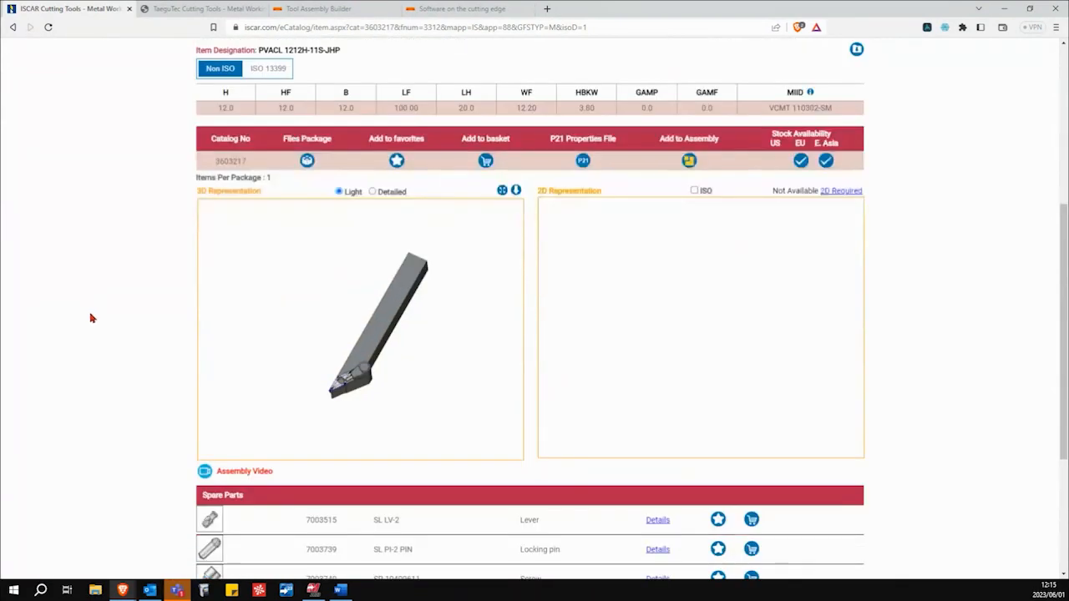
Step: Compare the Light and Detailed 3D representations of the ISCAR holder, examining the insert seat up close
drag(428, 351, 447, 337)
scroll(371, 355, up, 5)
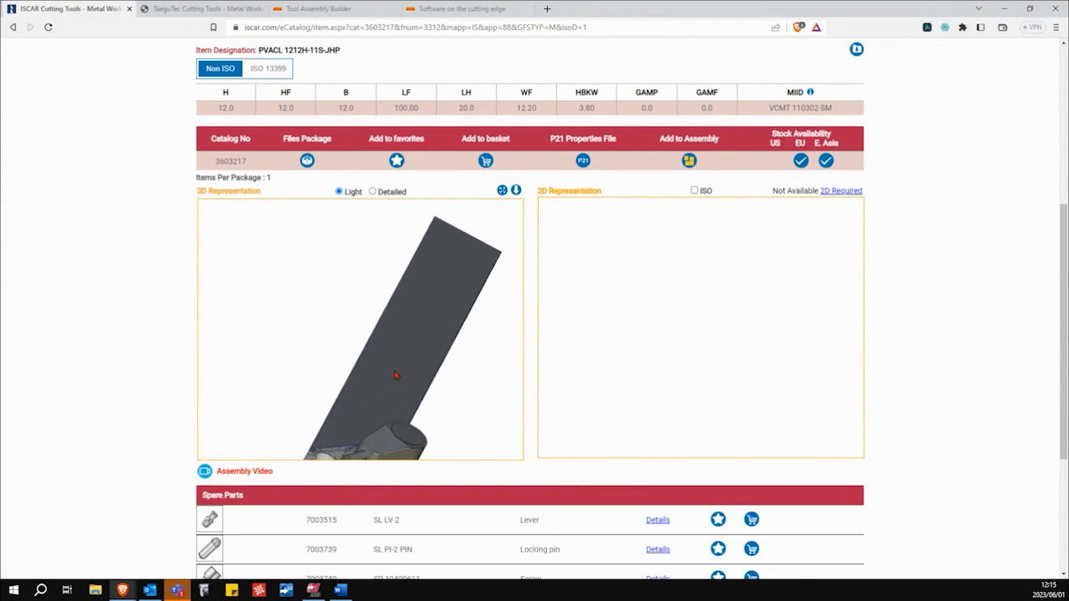
scroll(398, 362, down, 3)
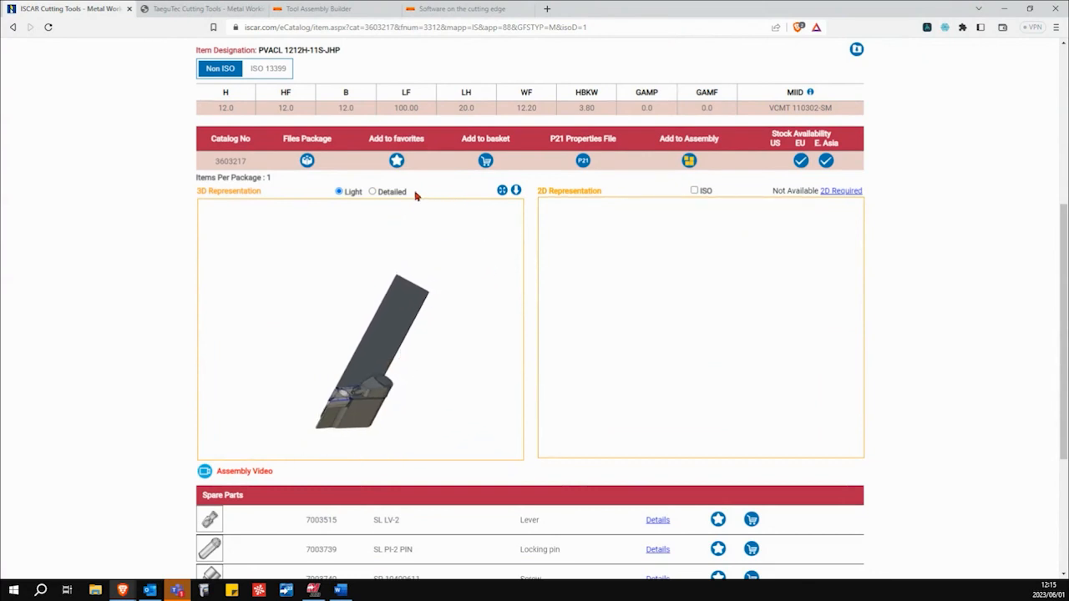
click(373, 192)
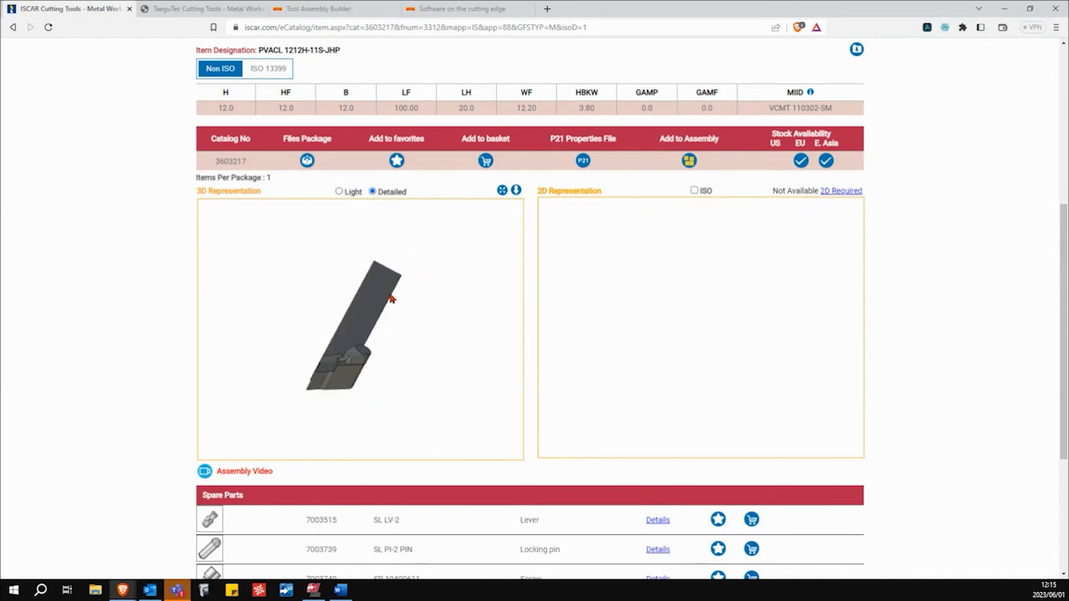
drag(406, 313, 307, 380)
scroll(313, 381, up, 5)
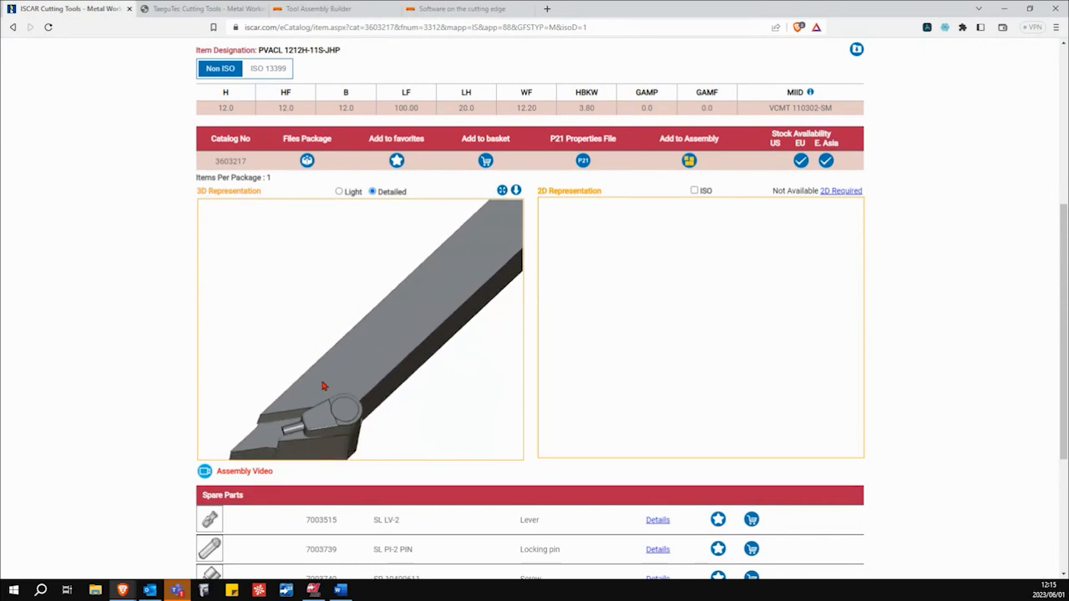
Step: Return the holder's 3D representation to Light and try its STP file download, cancelling at the save stage
click(347, 192)
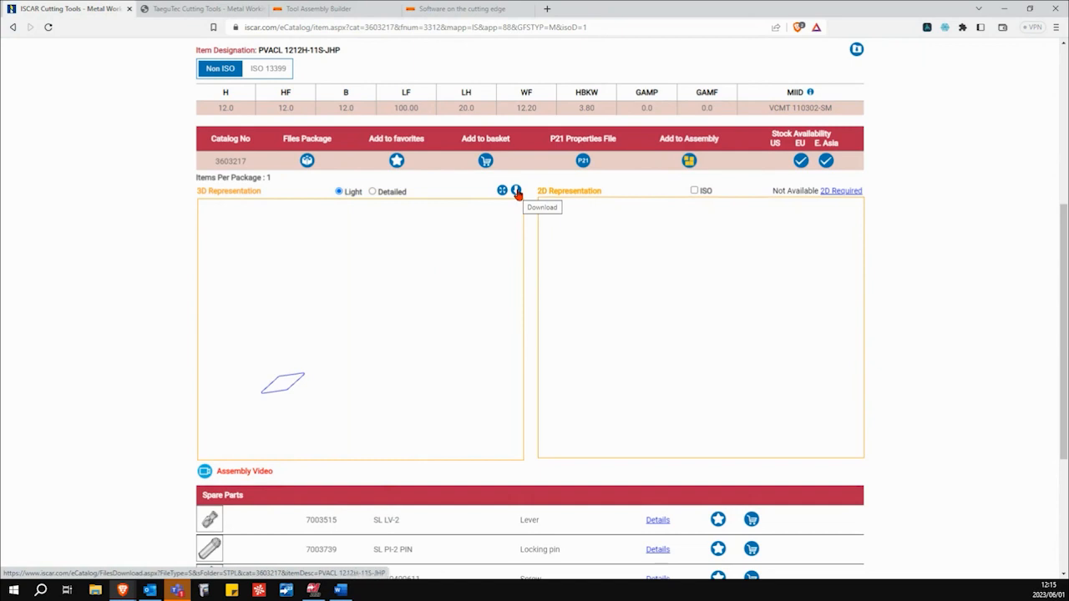
click(516, 191)
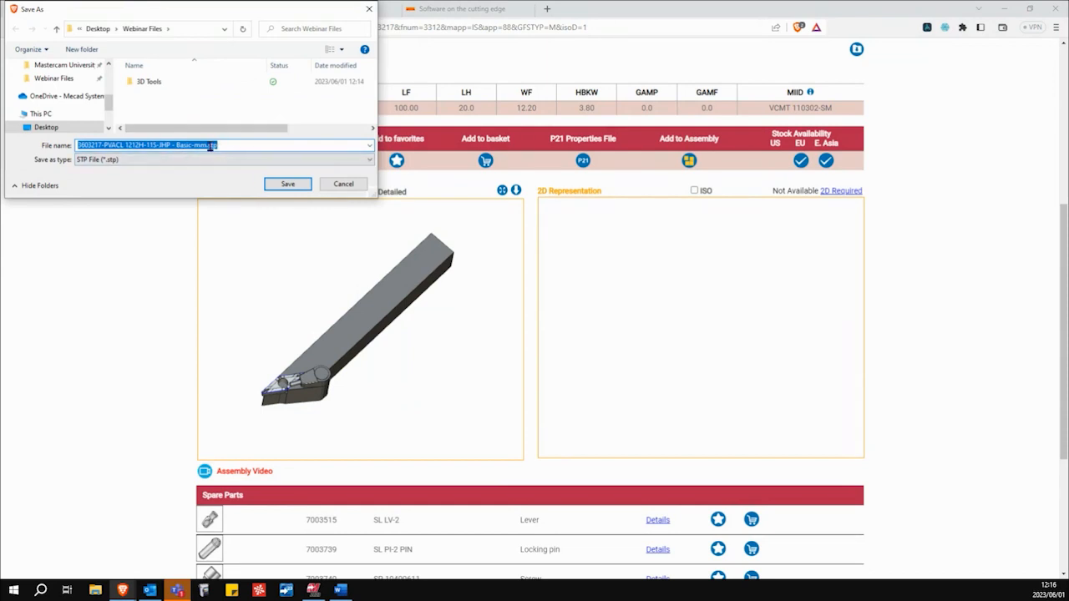
click(341, 186)
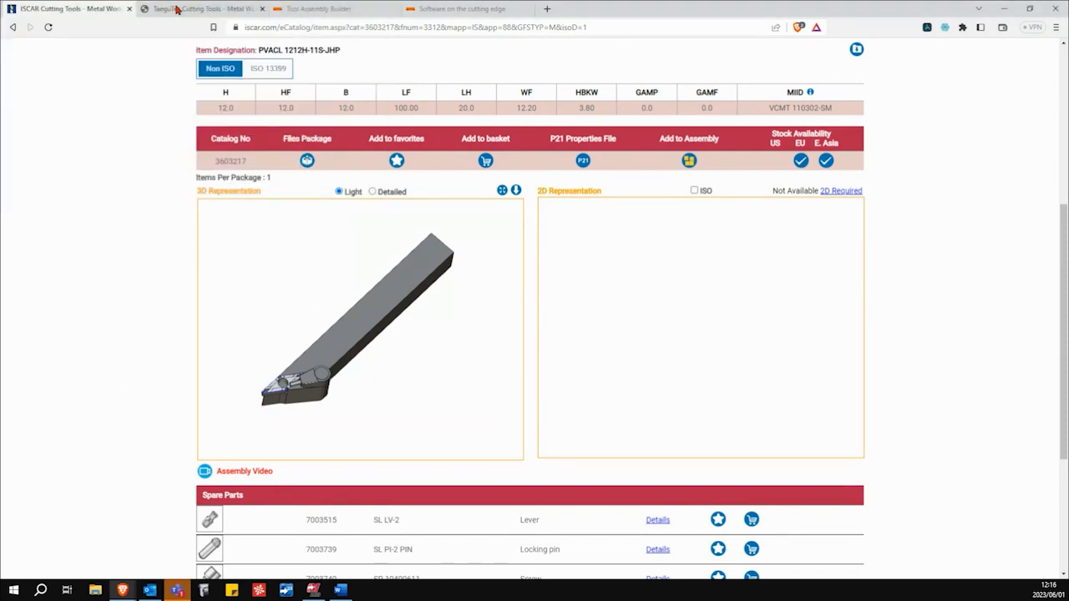
Step: Browse the turning tool categories in the TaeguTec online catalogue
click(176, 9)
scroll(126, 198, up, 1)
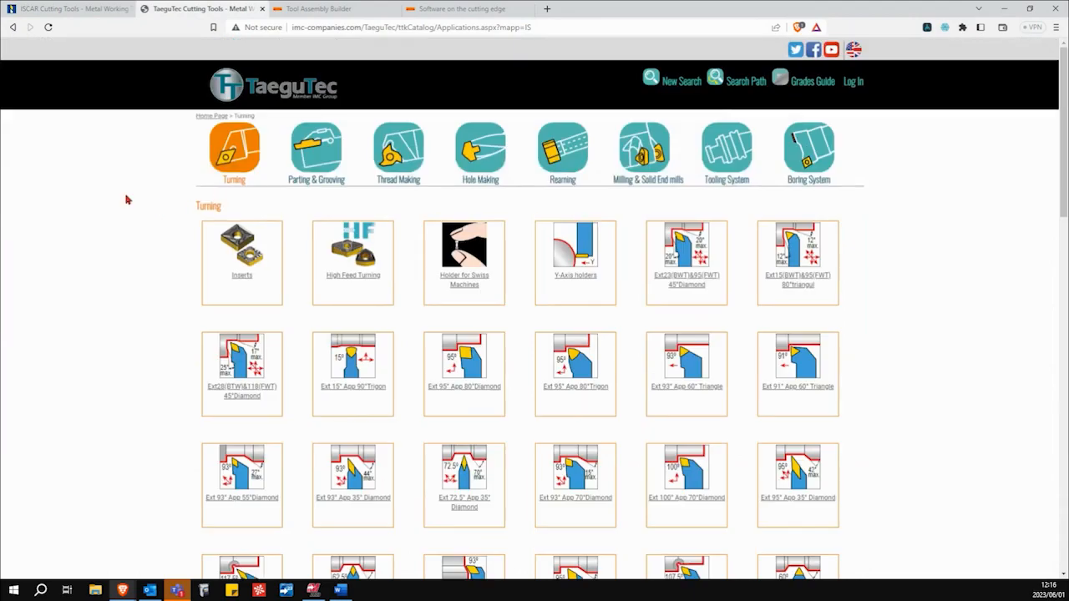
scroll(127, 199, down, 7)
scroll(126, 199, down, 8)
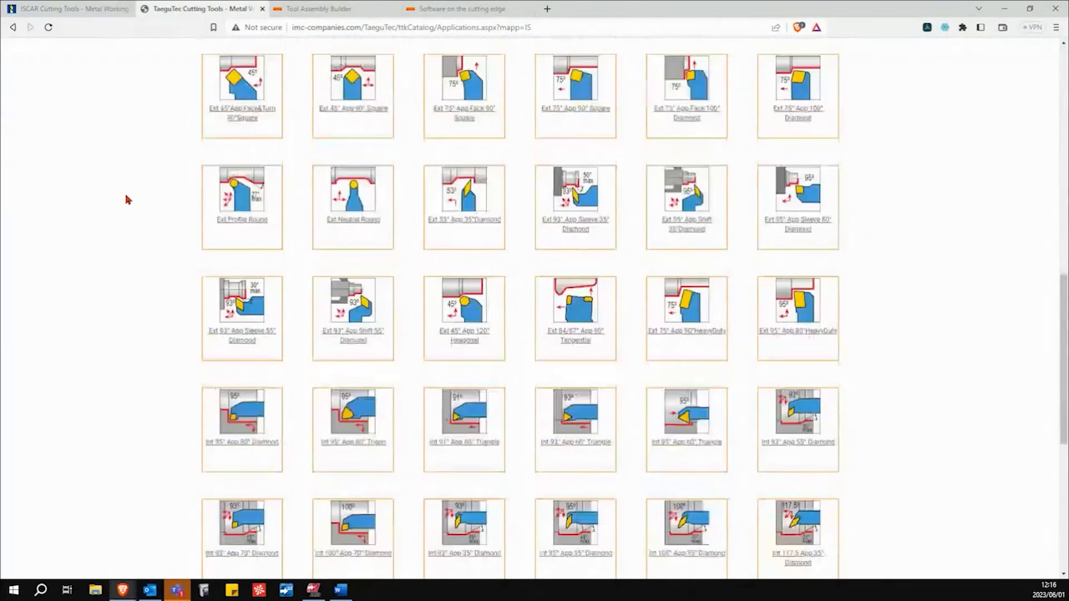
scroll(126, 199, up, 6)
scroll(126, 200, up, 9)
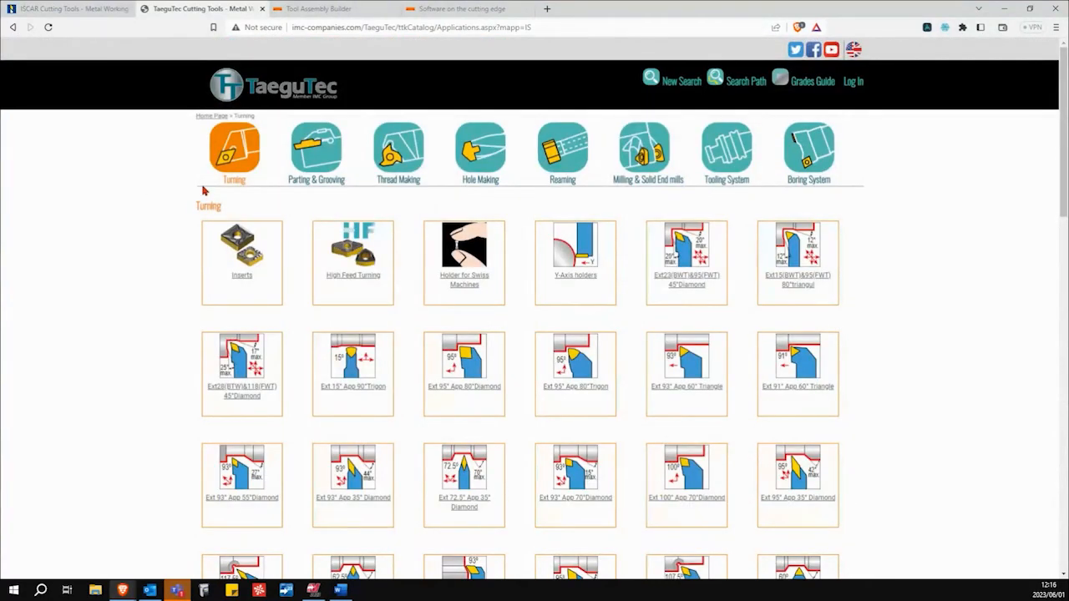
Step: In the Sandvik Coromant online tool assembler, open the list of tools that fit the CCET 06 02 01-UM insert
click(338, 9)
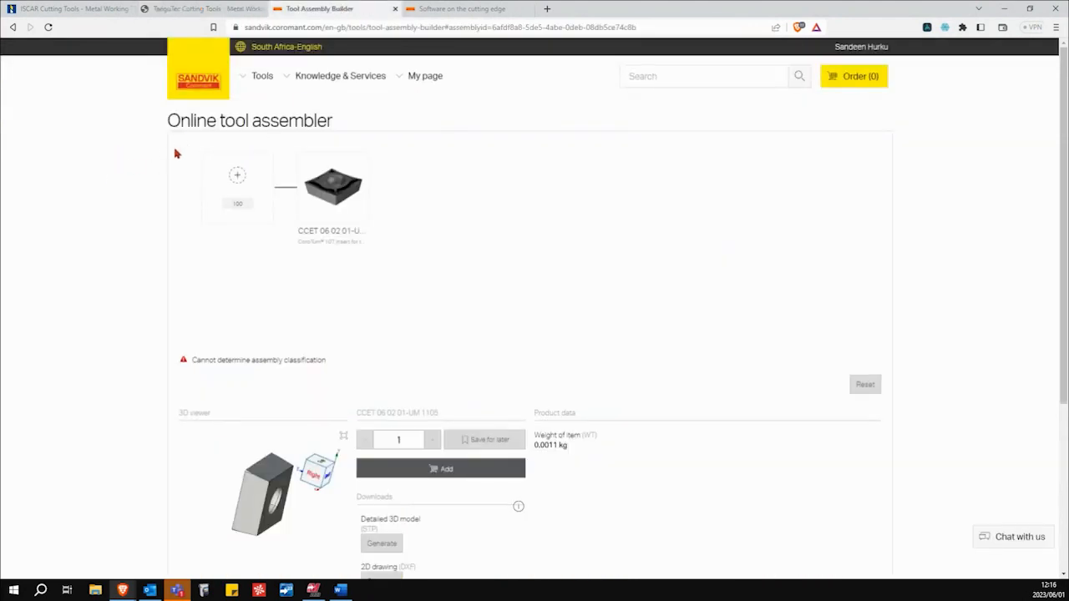
drag(169, 120, 408, 142)
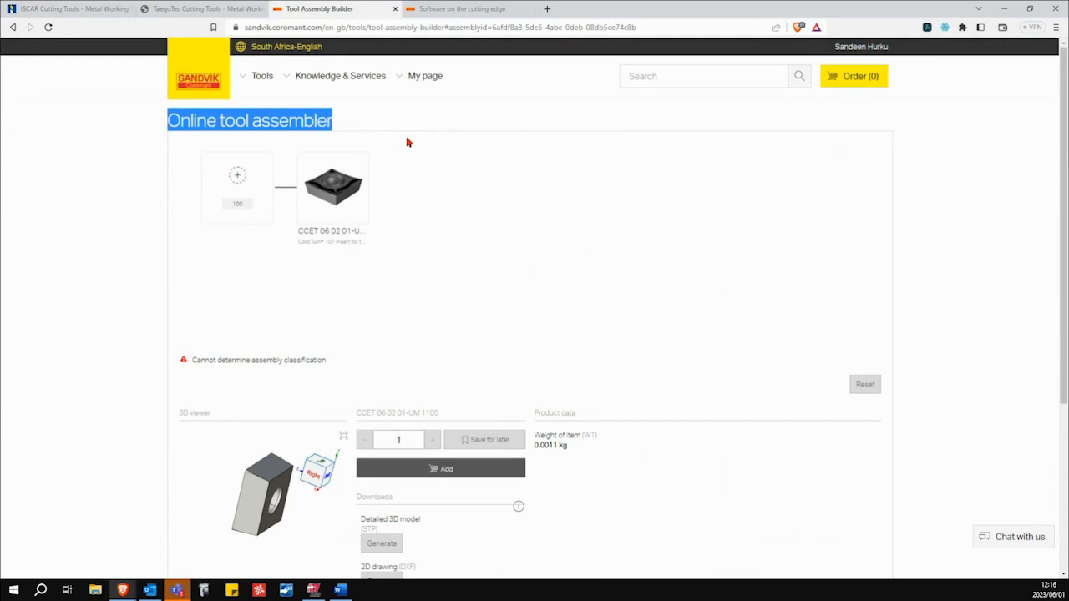
click(429, 137)
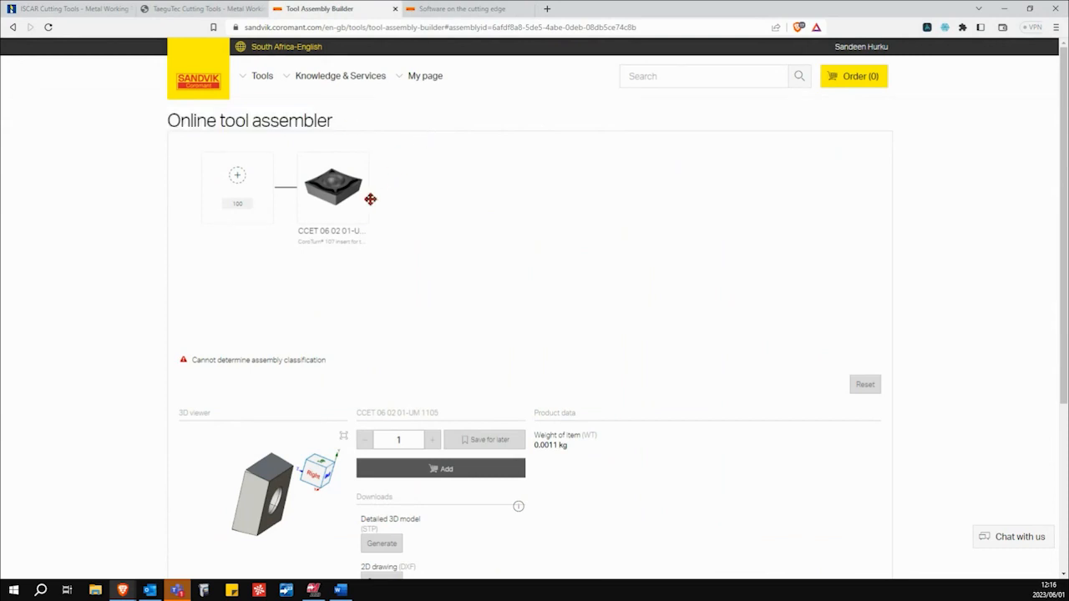
click(253, 181)
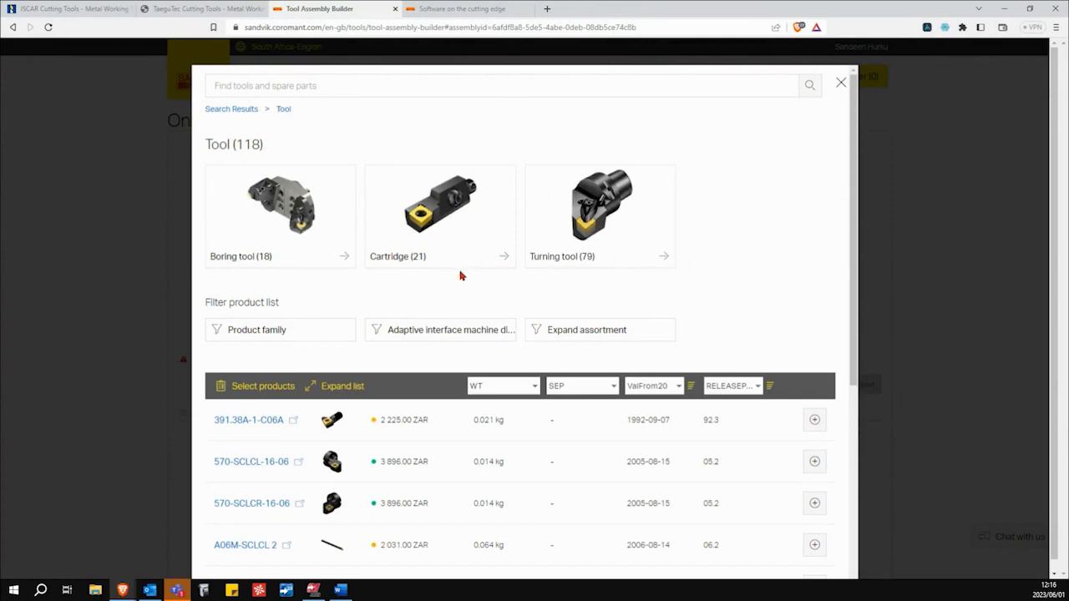
Step: Filter the product list to the CoroTurn 107 family and add the A06M-SCLCL 2 boring bar to the assembly
scroll(475, 308, down, 1)
click(312, 223)
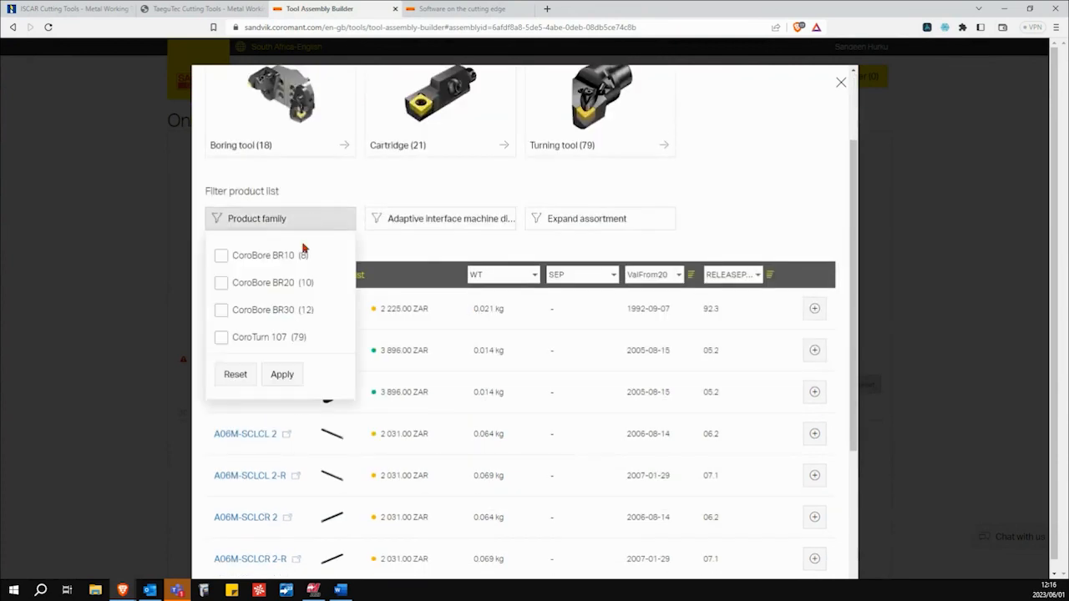
click(239, 338)
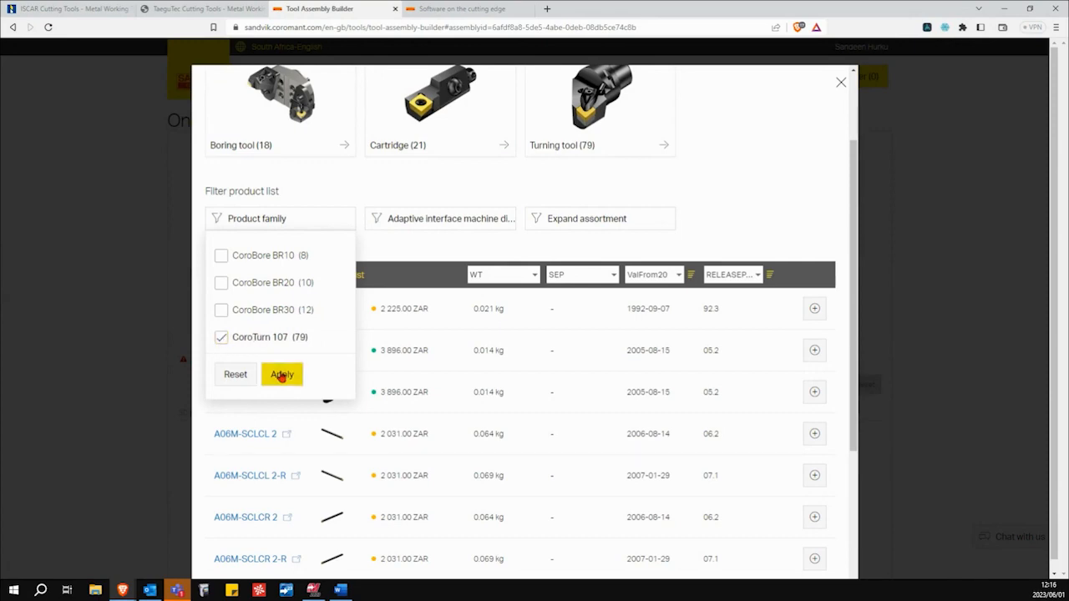
click(282, 375)
scroll(589, 328, down, 2)
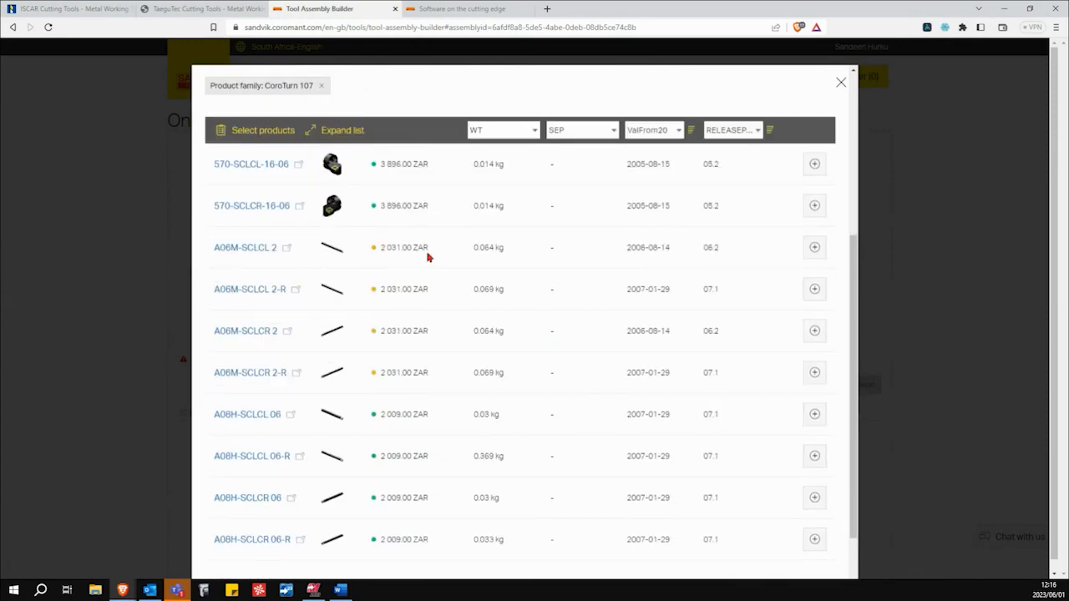
click(814, 247)
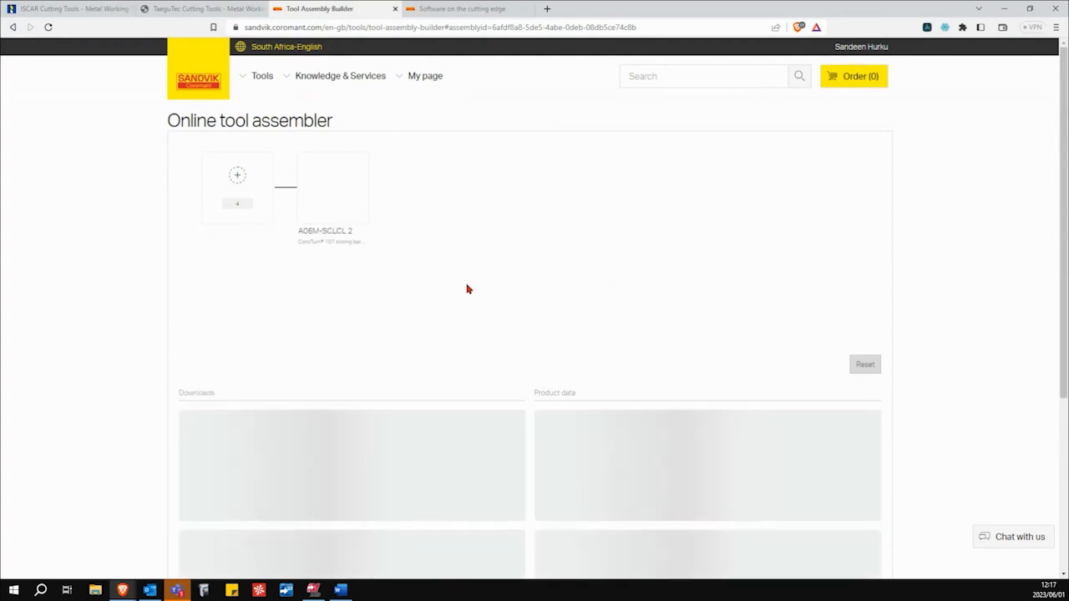
Step: Examine the assembled boring bar's product data, download options and 3D model, rotating it to see the insert end
scroll(144, 289, down, 1)
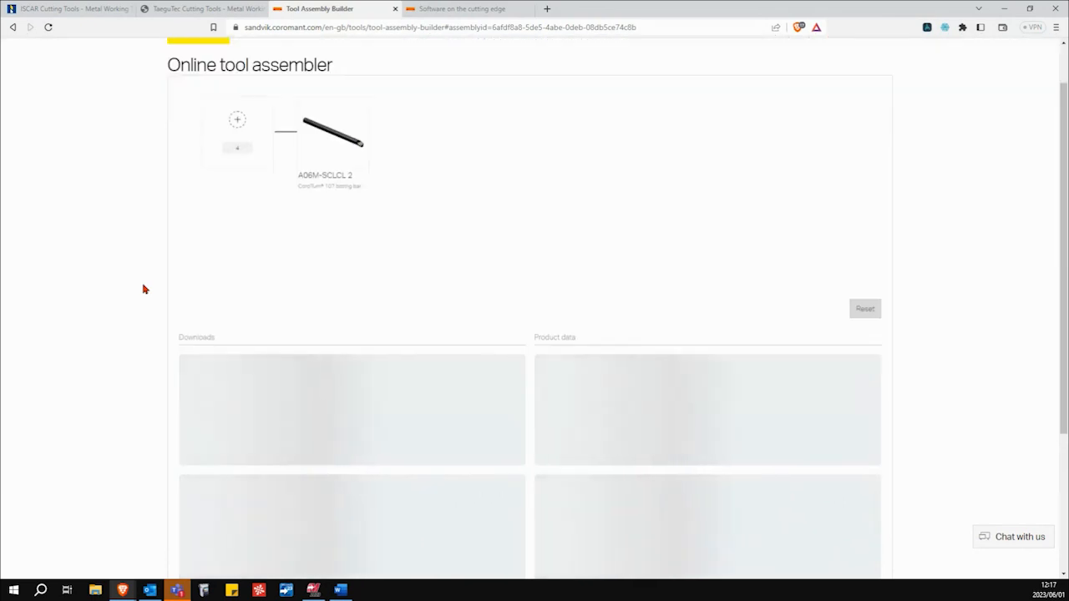
mouse_move(351, 195)
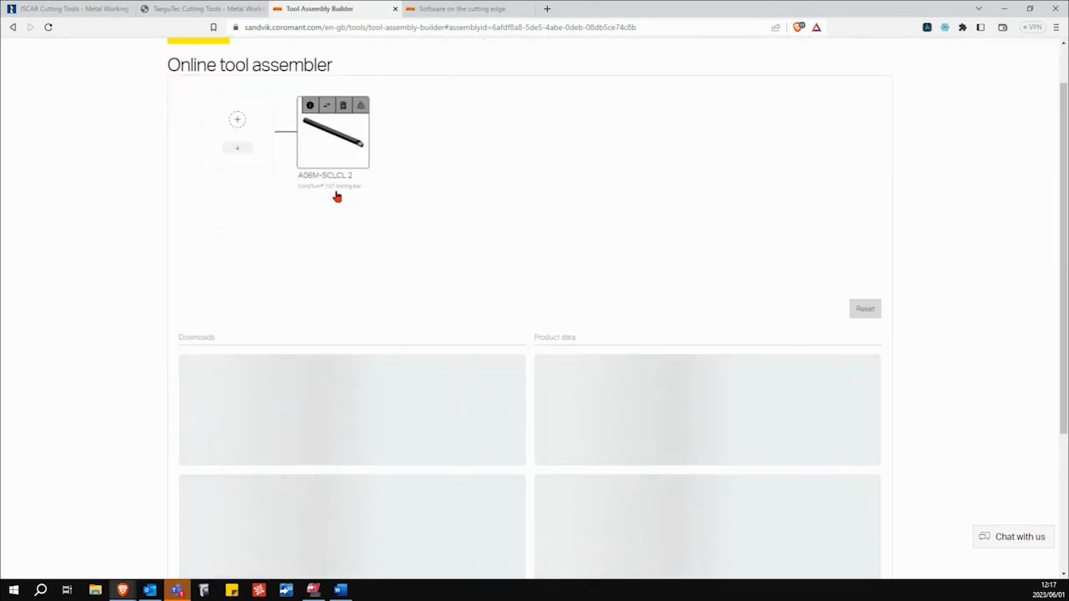
scroll(145, 212, down, 4)
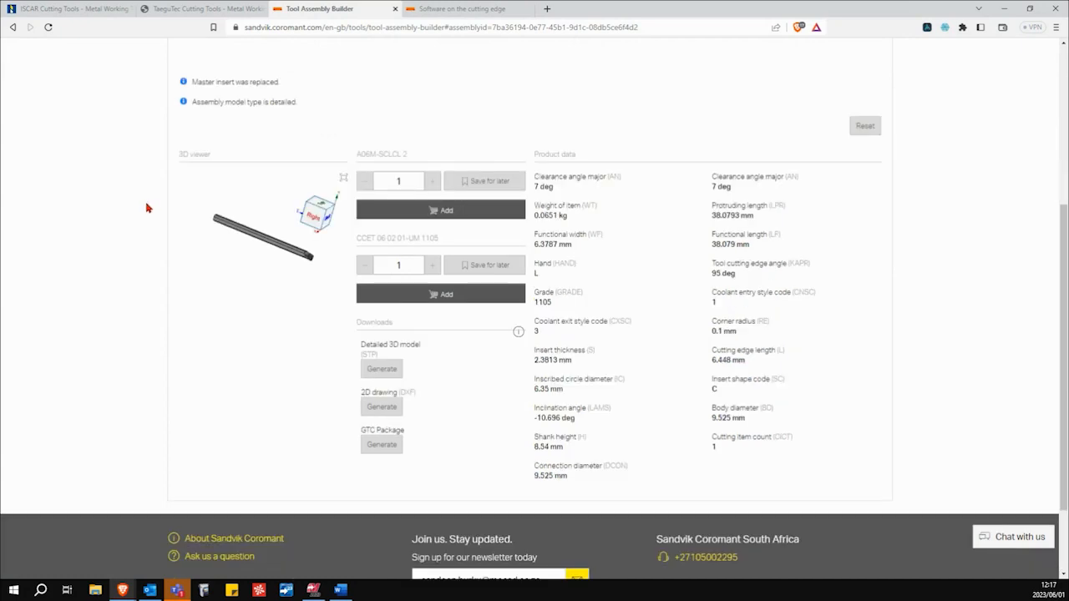
scroll(286, 255, up, 2)
drag(287, 255, 315, 269)
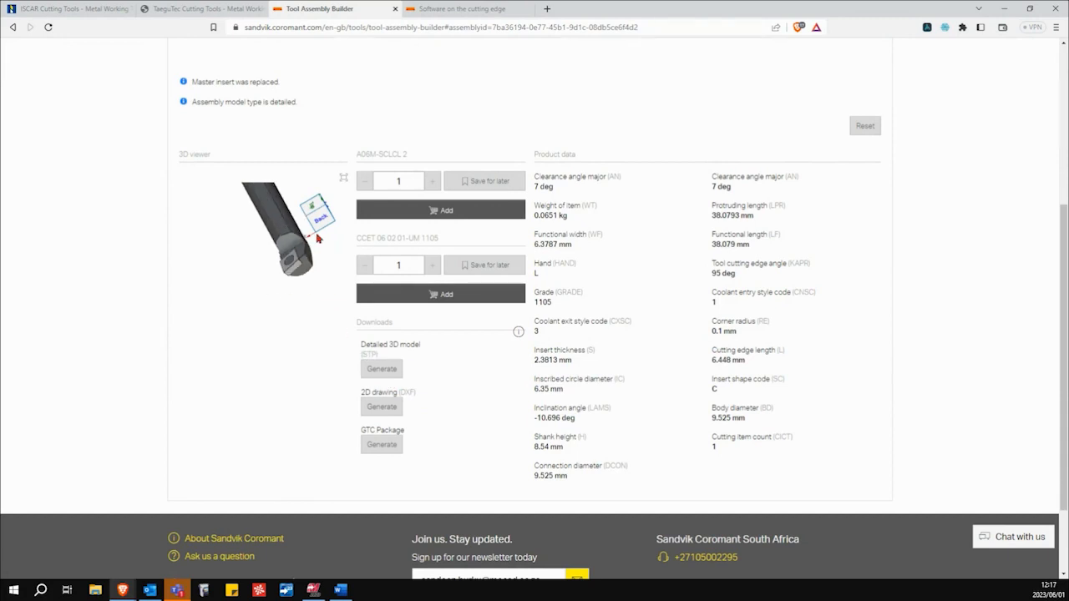
scroll(573, 109, up, 3)
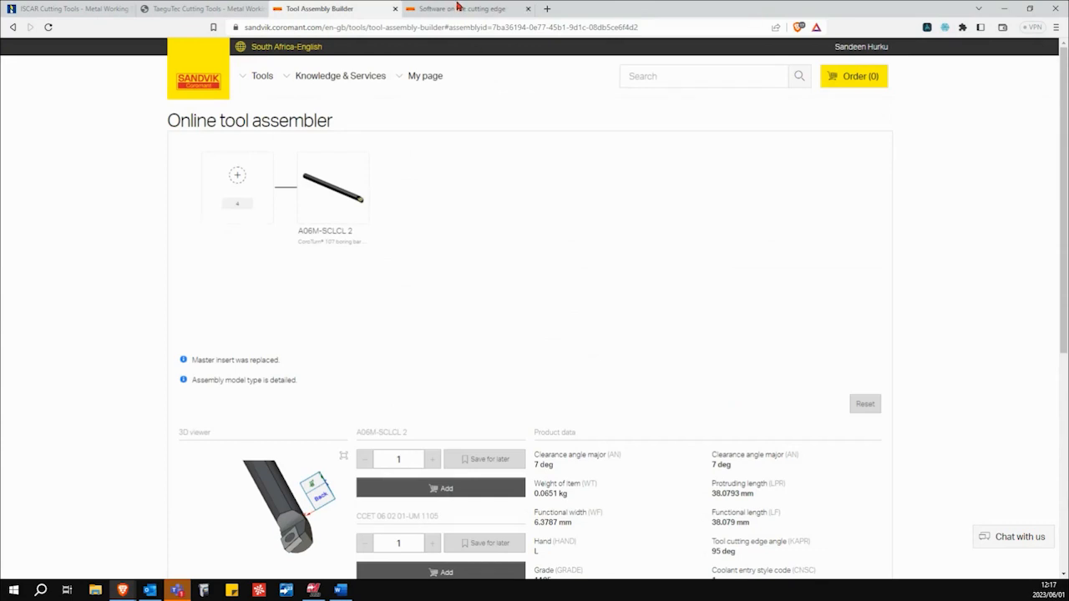
Step: Read the introduction of Sandvik Coromant's "Software on the cutting edge" article about its tool library partnership with Mastercam
click(461, 8)
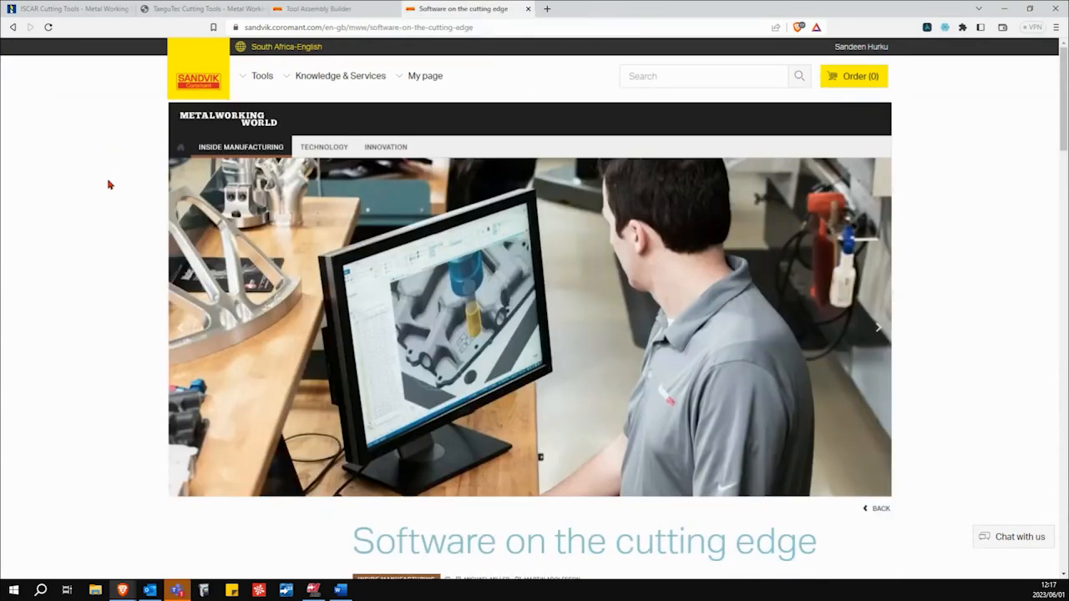
scroll(108, 179, down, 1)
scroll(117, 184, up, 1)
scroll(118, 202, down, 6)
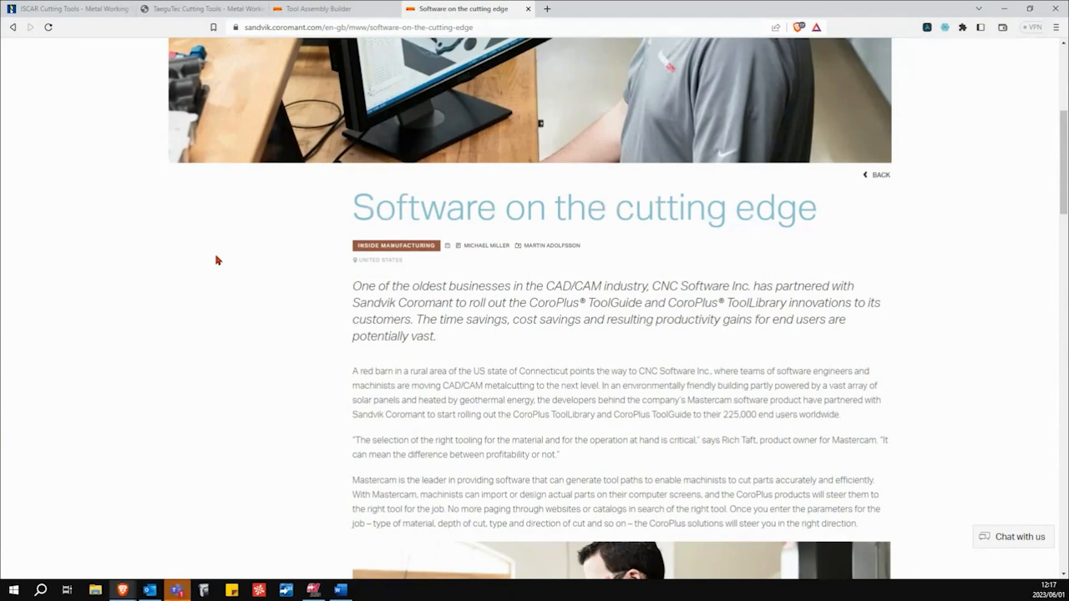
scroll(125, 259, up, 4)
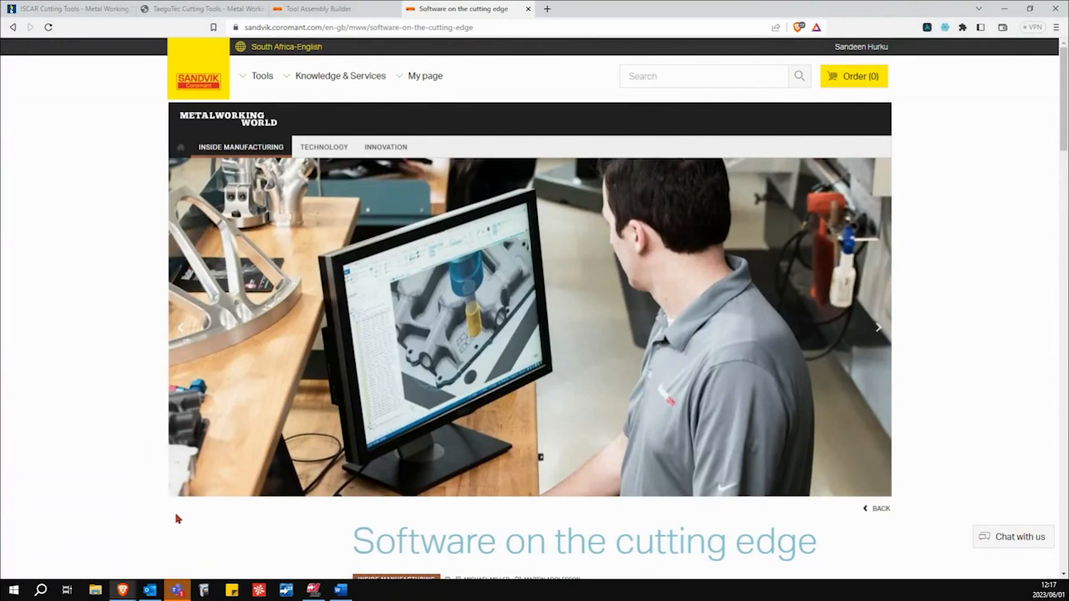
scroll(324, 553, down, 1)
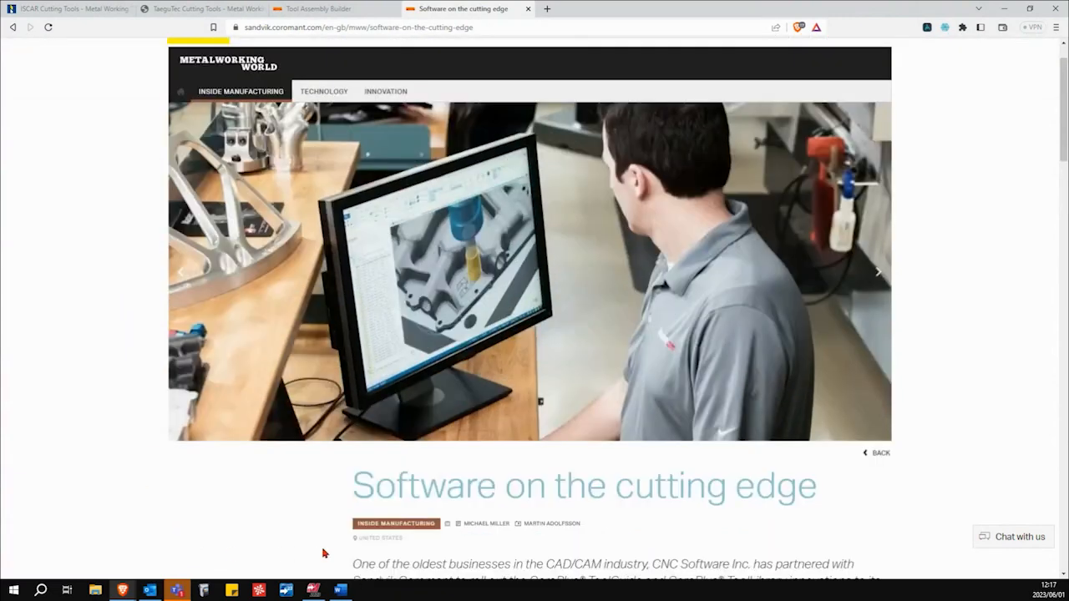
scroll(325, 521, down, 2)
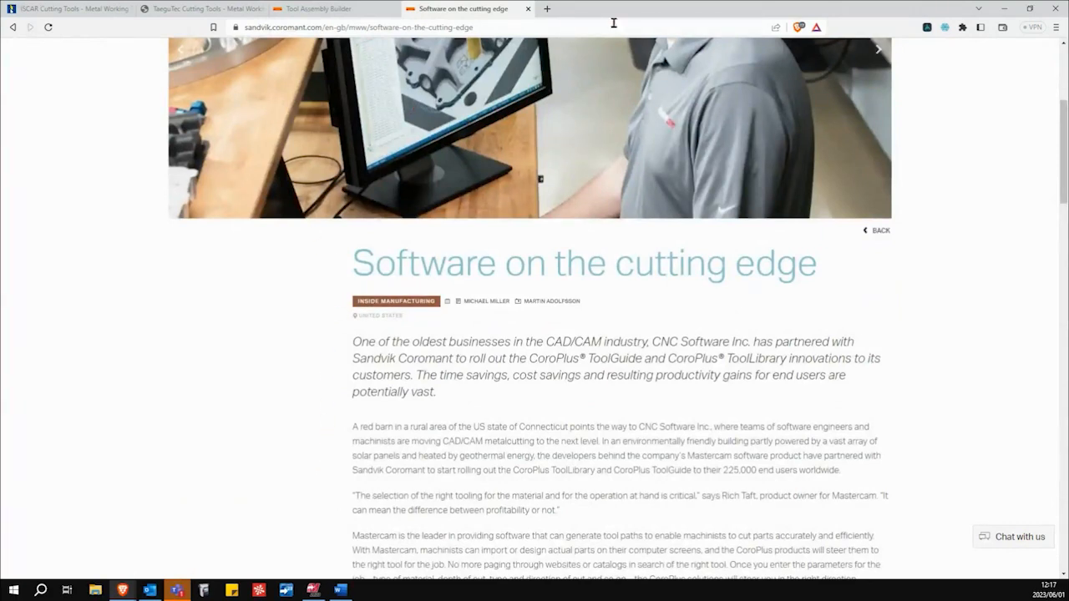
Step: Switch to Mastercam's Tool Designer, keep the General turning type, and define a holder component named External Finish Tool R0.8
click(1003, 14)
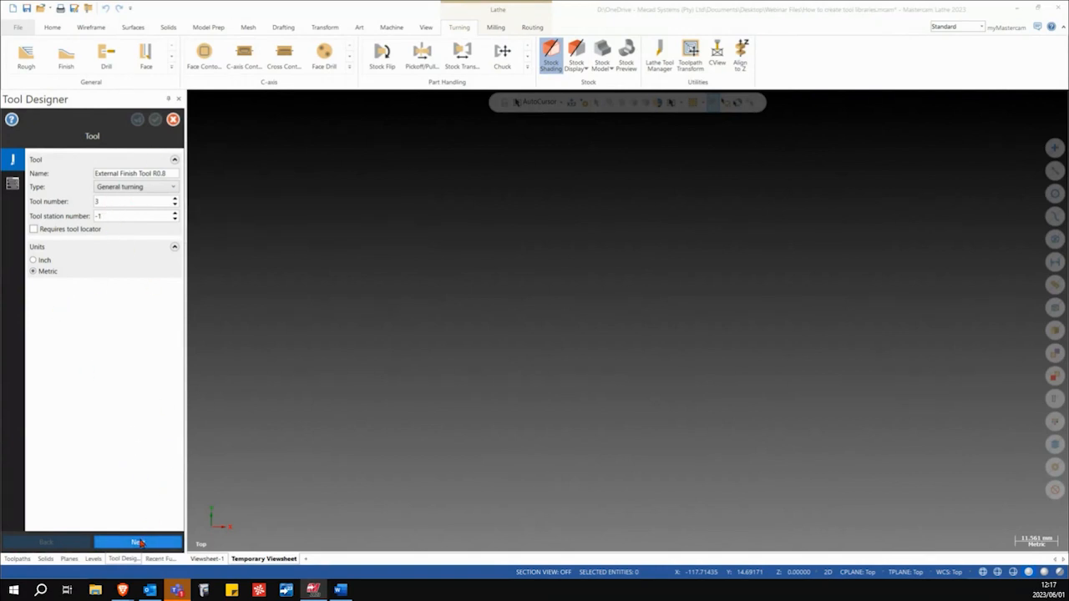
click(166, 195)
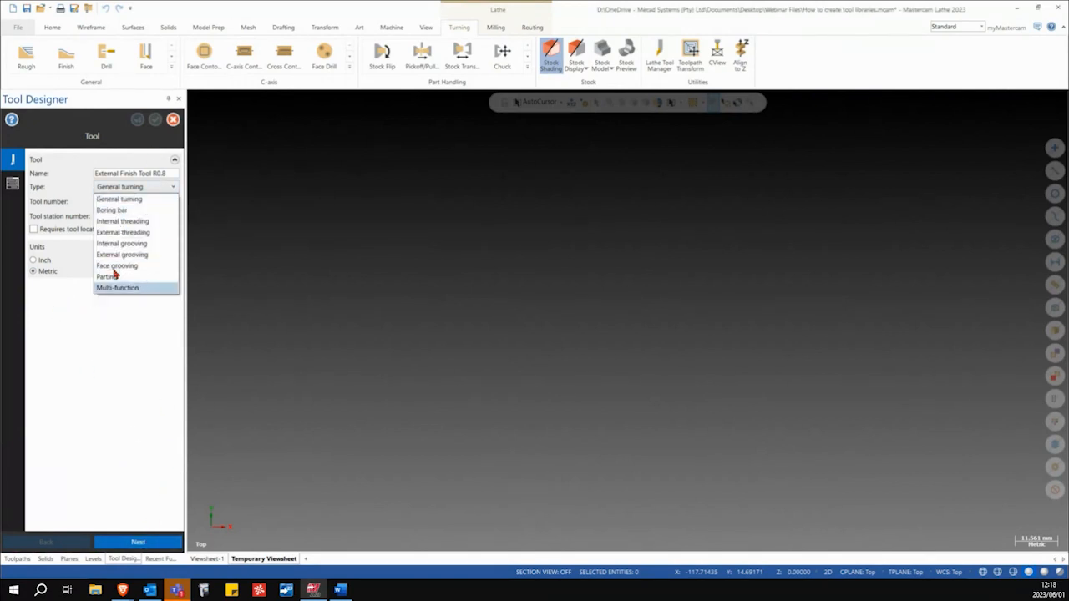
click(127, 331)
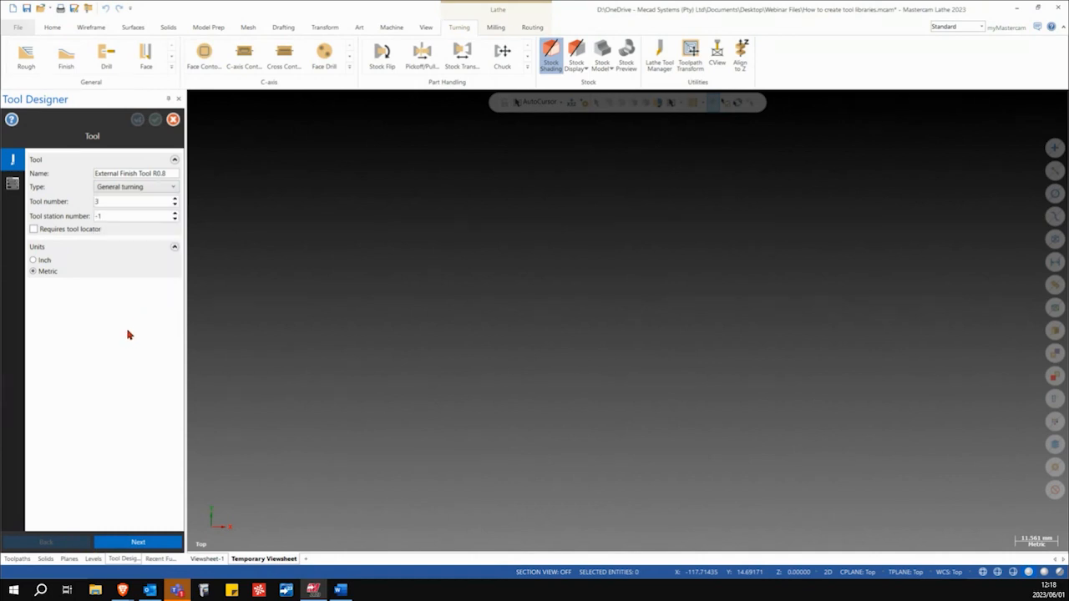
click(136, 543)
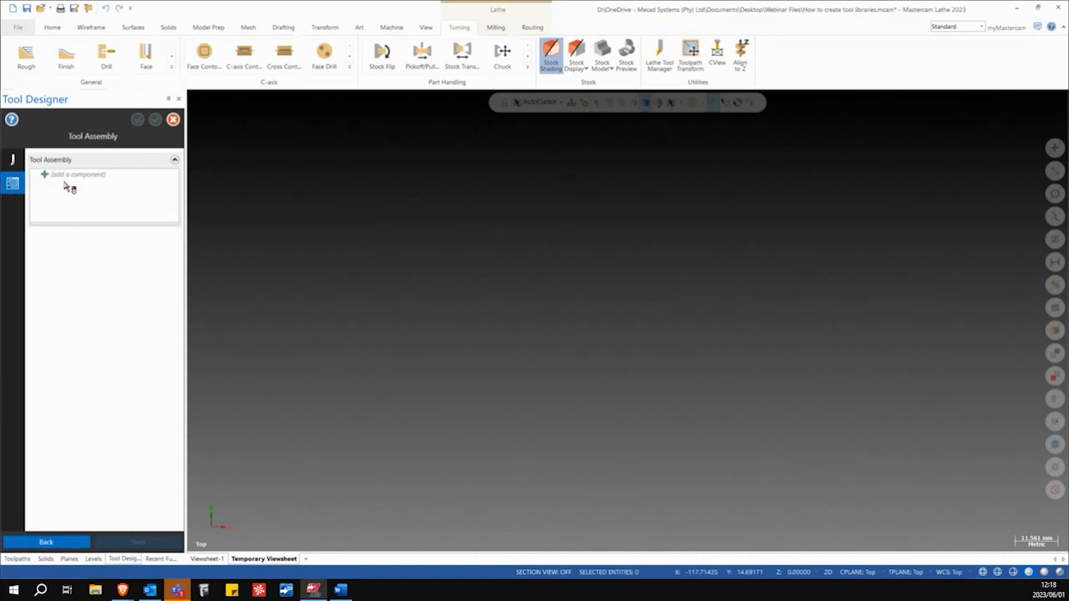
click(171, 177)
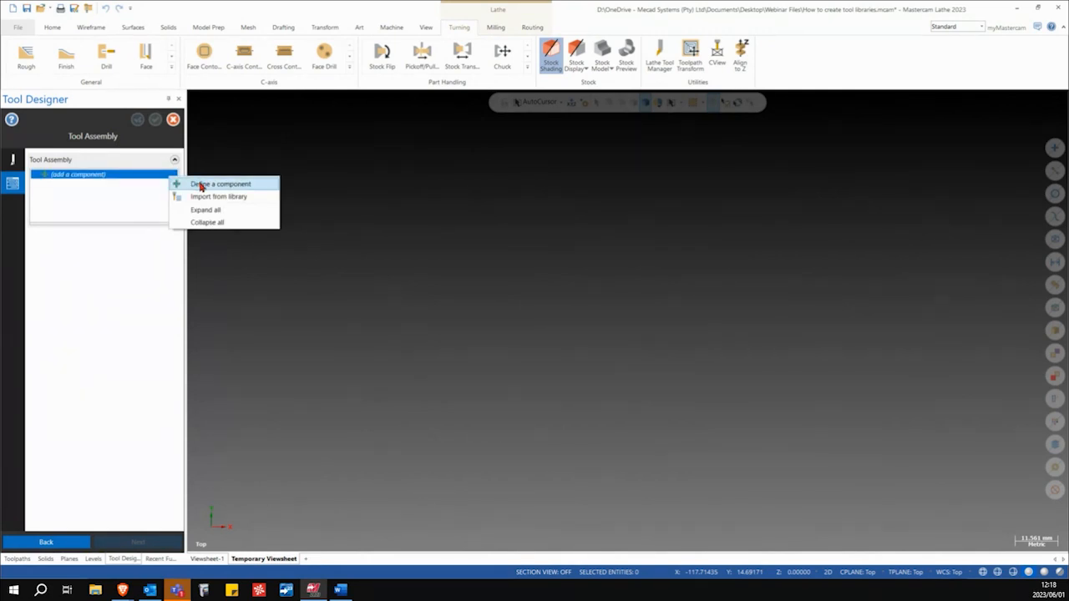
click(200, 185)
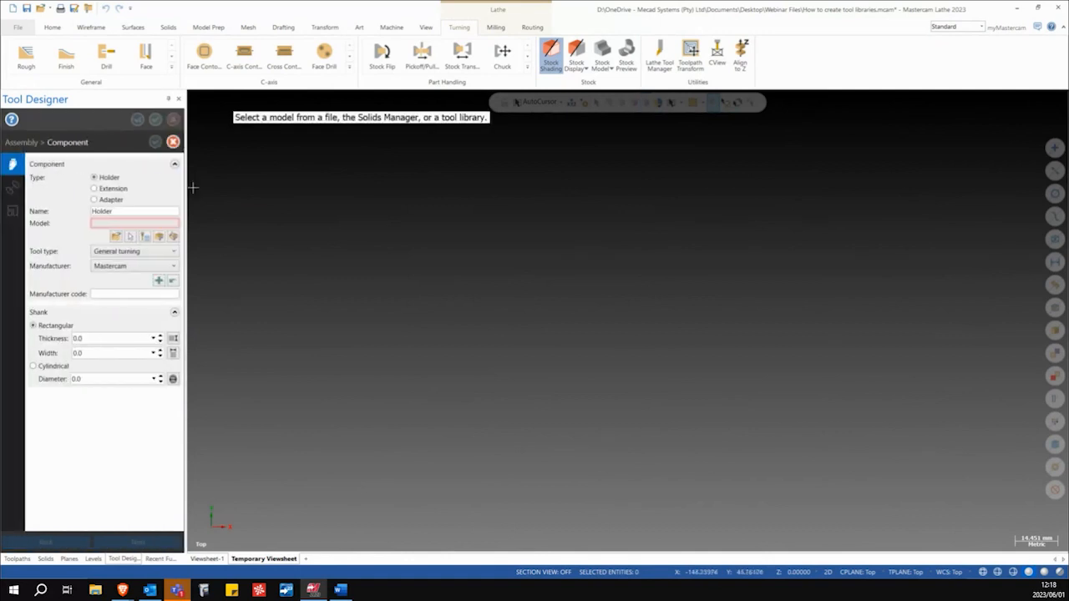
double_click(134, 213)
text(External Finish Tool R0.8)
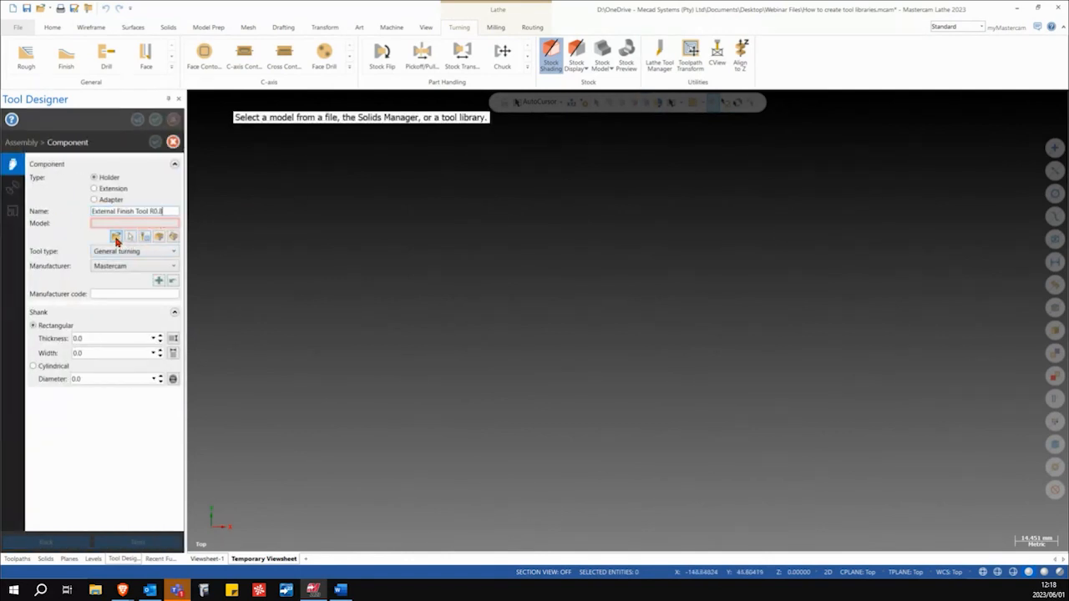
Step: Import External Finishing Tool-R0.8.stp from the 3D Tools folder in Webinar Files and assign its holder body as the holder model
click(116, 238)
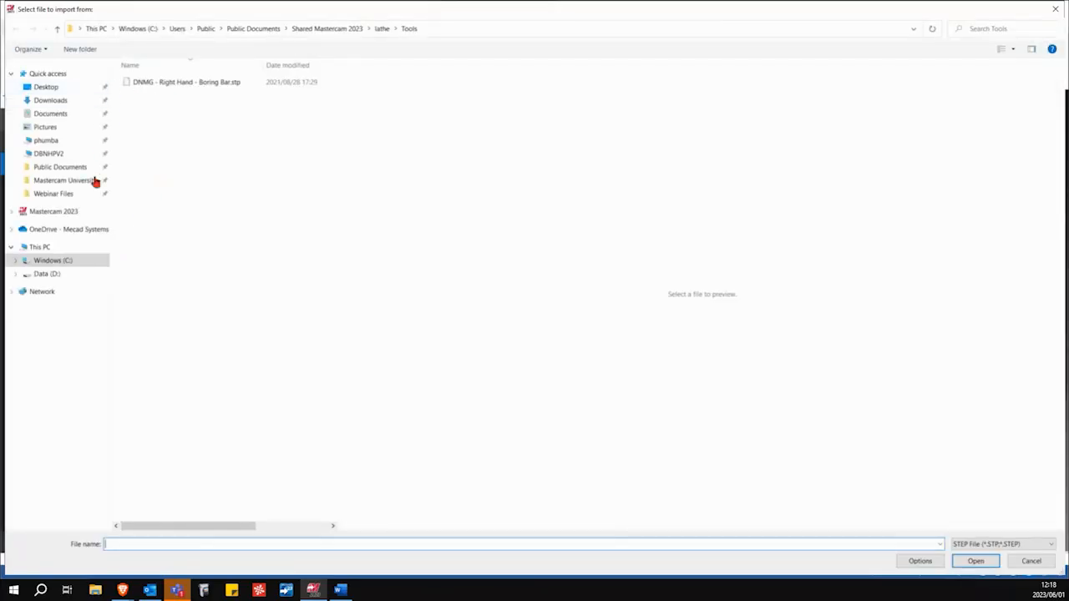
click(47, 195)
double_click(144, 84)
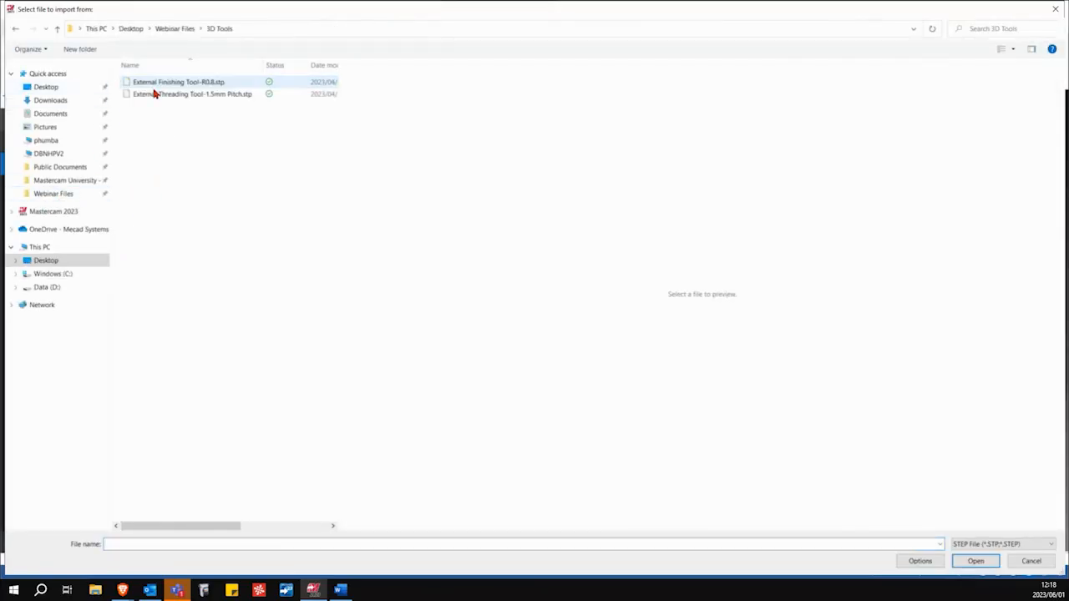
click(177, 84)
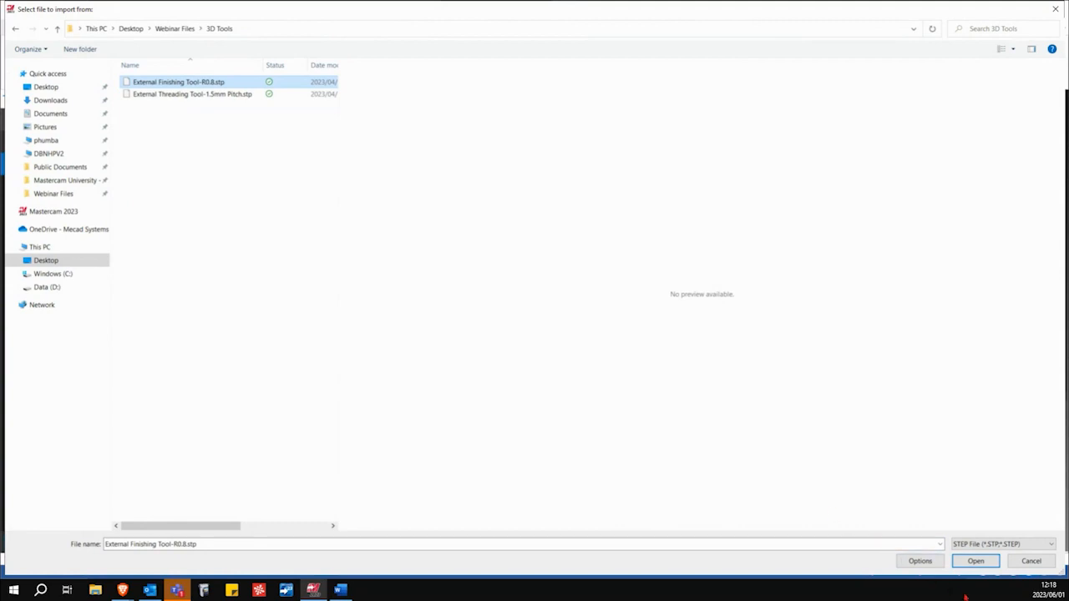
click(969, 562)
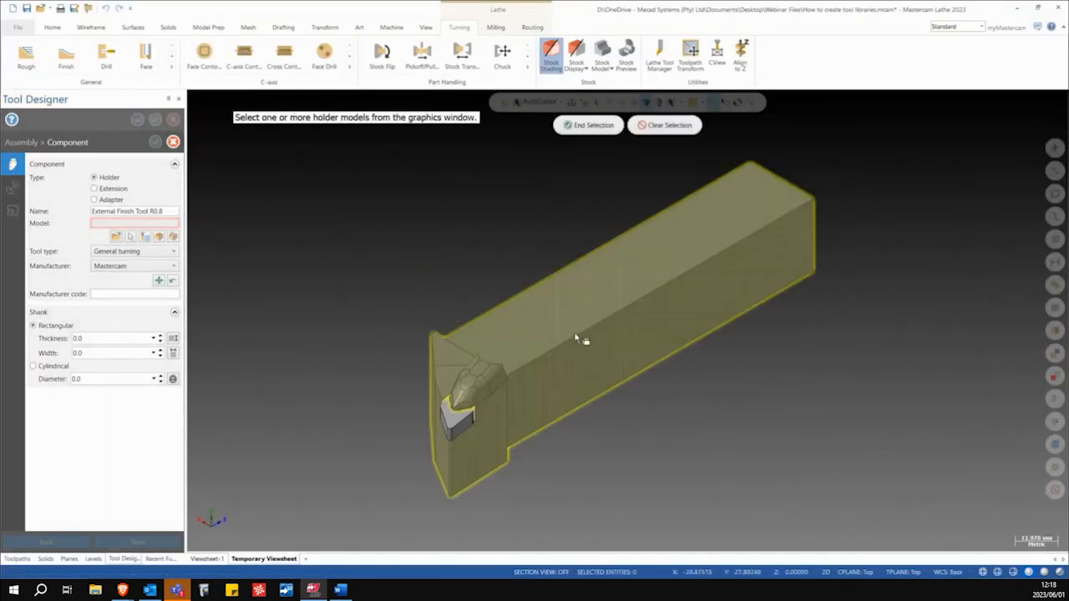
scroll(797, 367, down, 1)
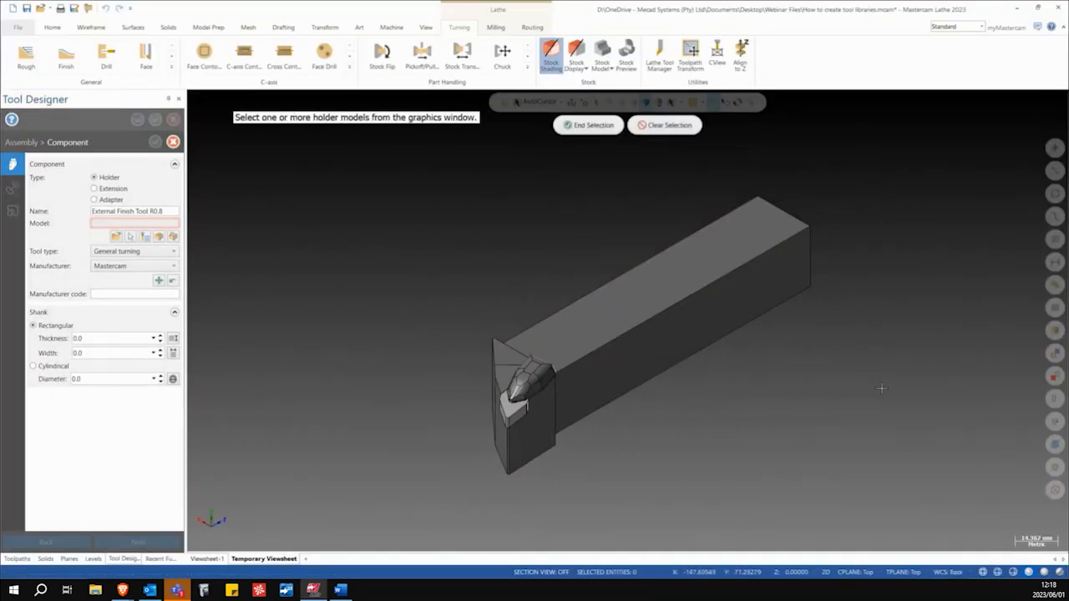
middle_drag(750, 377, 771, 355)
middle_drag(751, 366, 744, 374)
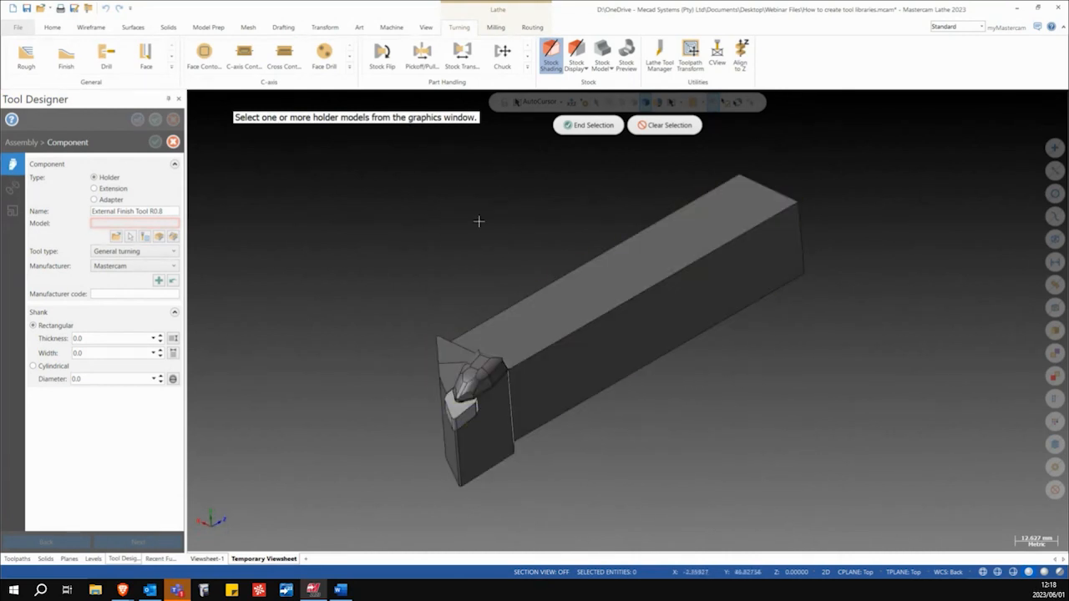
click(692, 256)
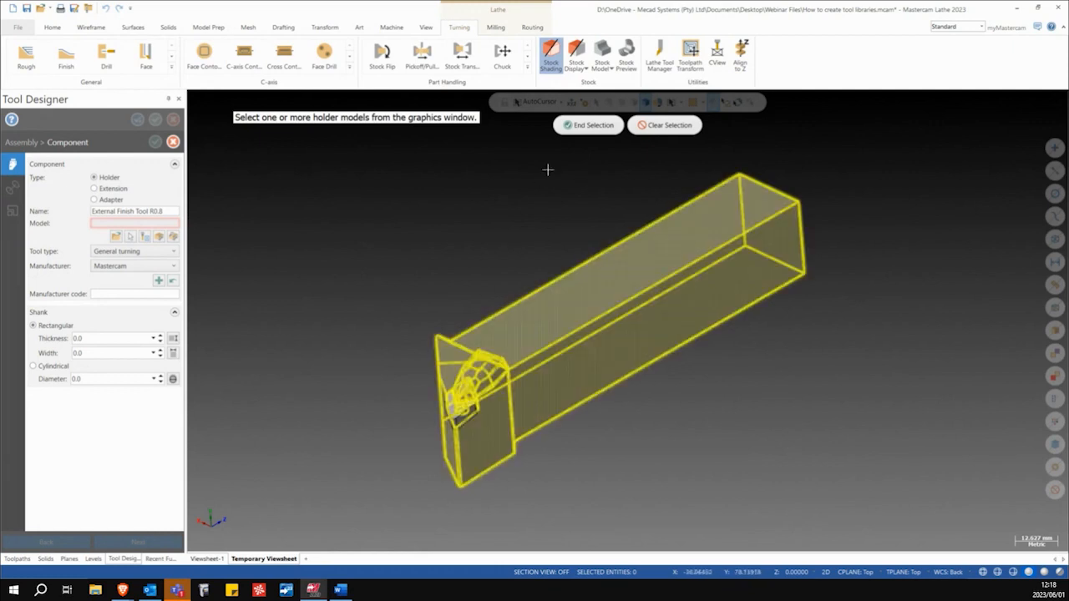
click(591, 125)
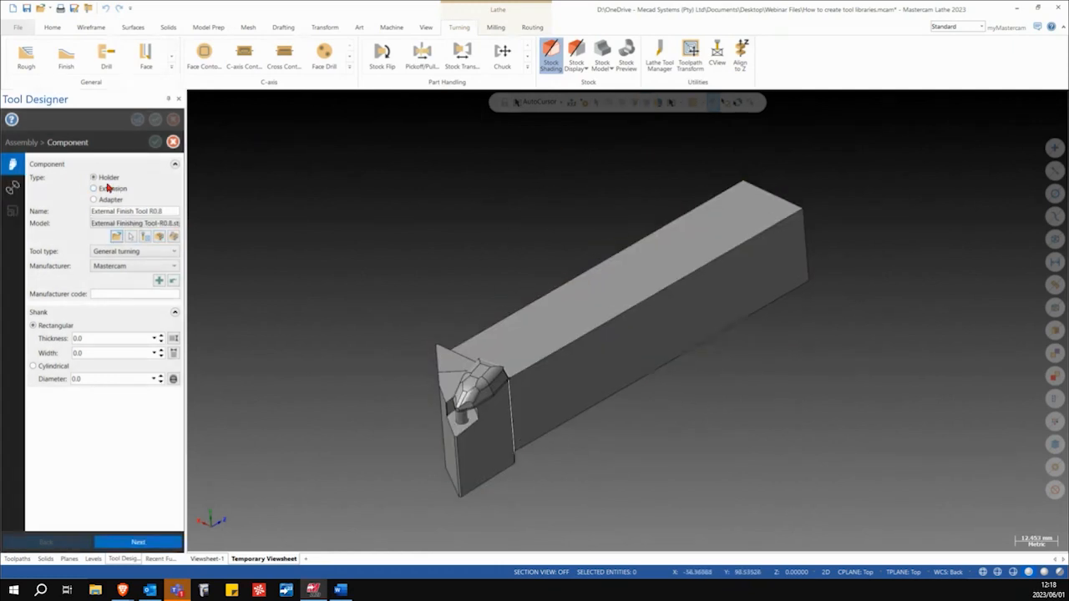
Step: Define the rectangular shank's thickness from the vertical edge and its width from the upper edge of the holder's rear end
click(125, 251)
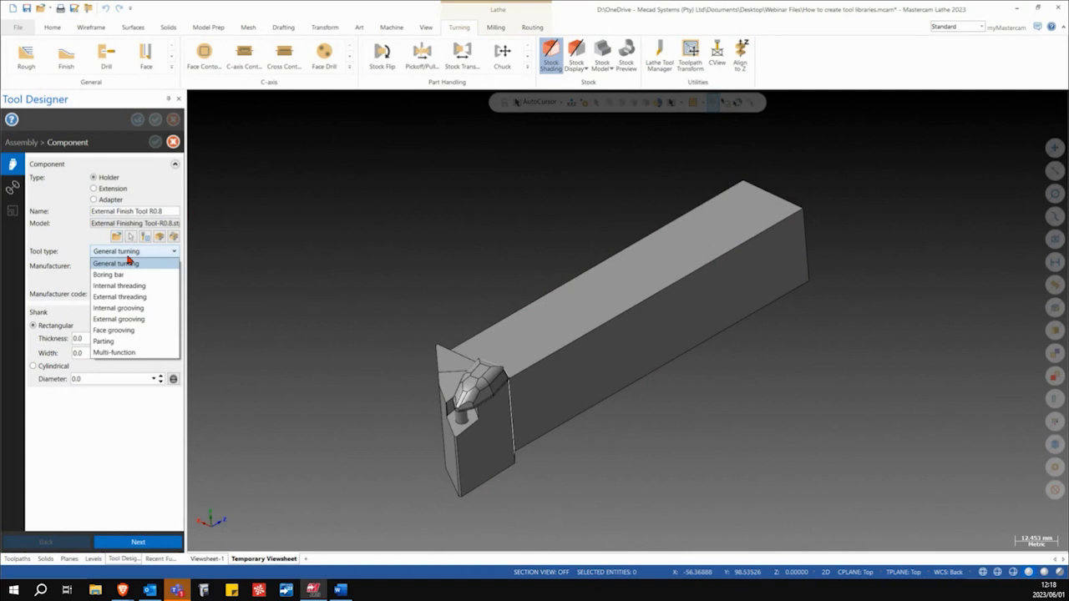
click(73, 250)
click(173, 338)
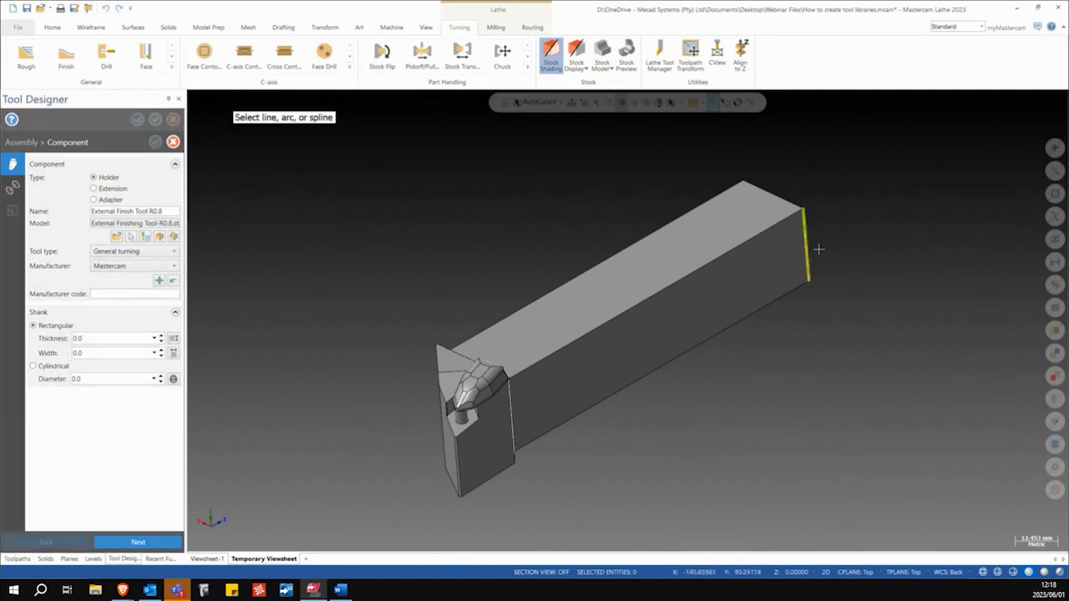
click(810, 255)
click(173, 353)
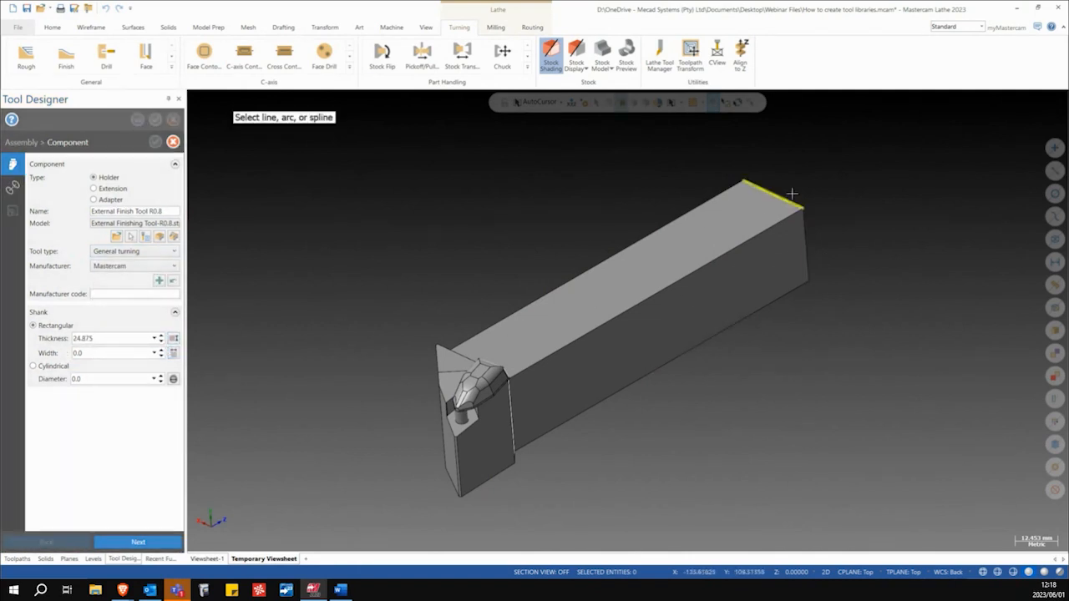
click(790, 209)
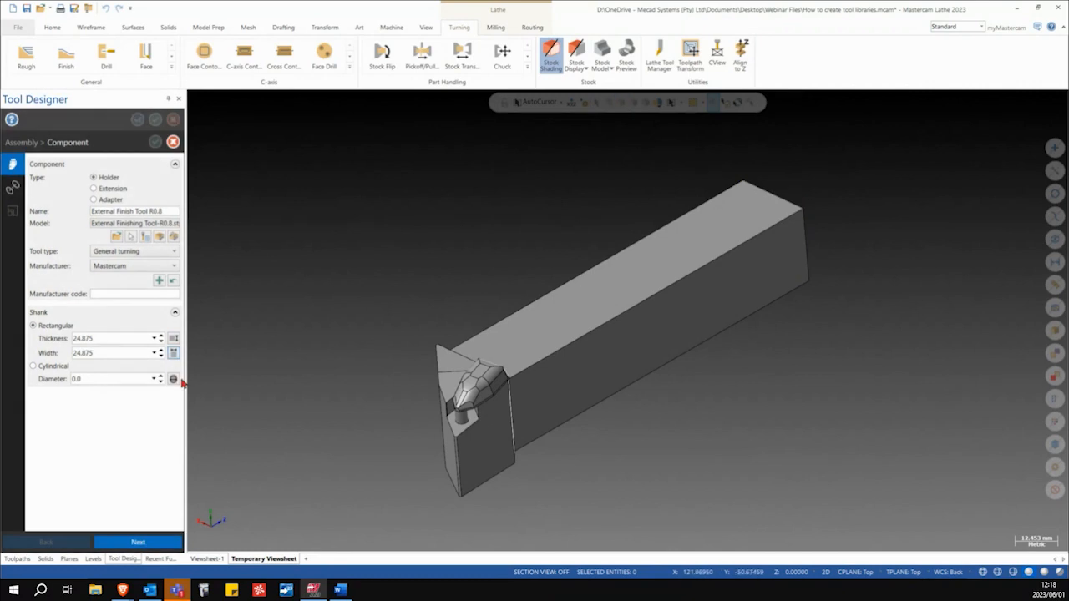
Step: Set the machine side connection plane to the holder's flat rear face with the default gnomon orientation and complete the holder's connections
click(138, 541)
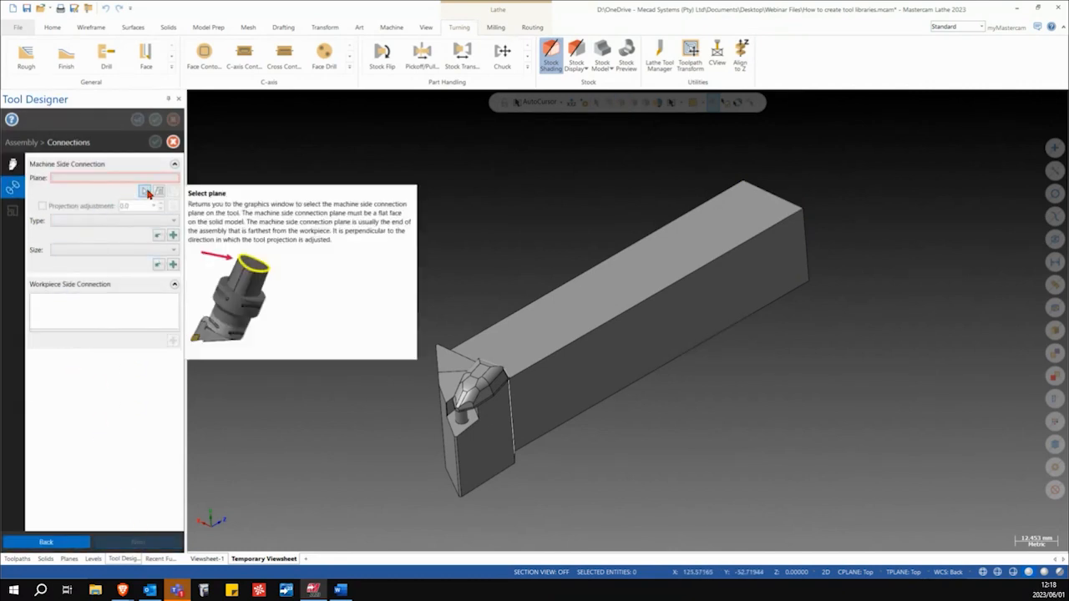
click(147, 192)
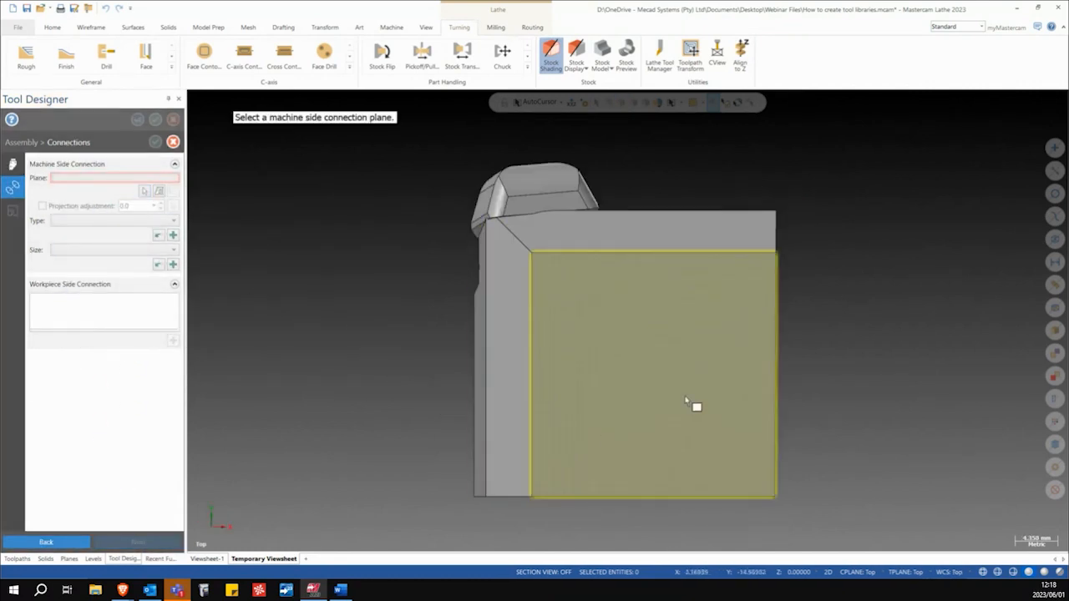
click(644, 378)
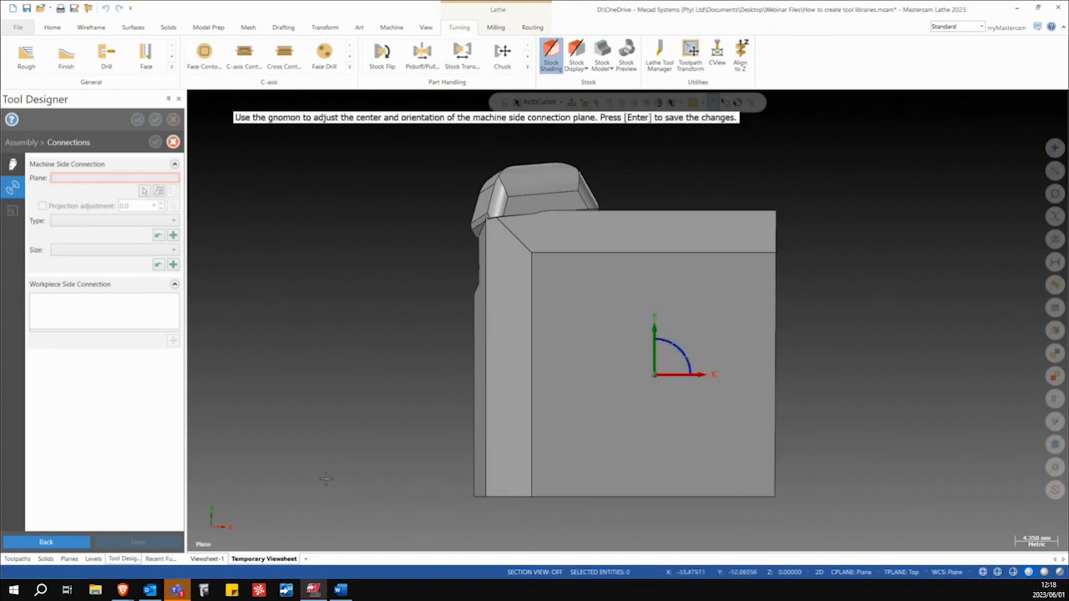
key(Return)
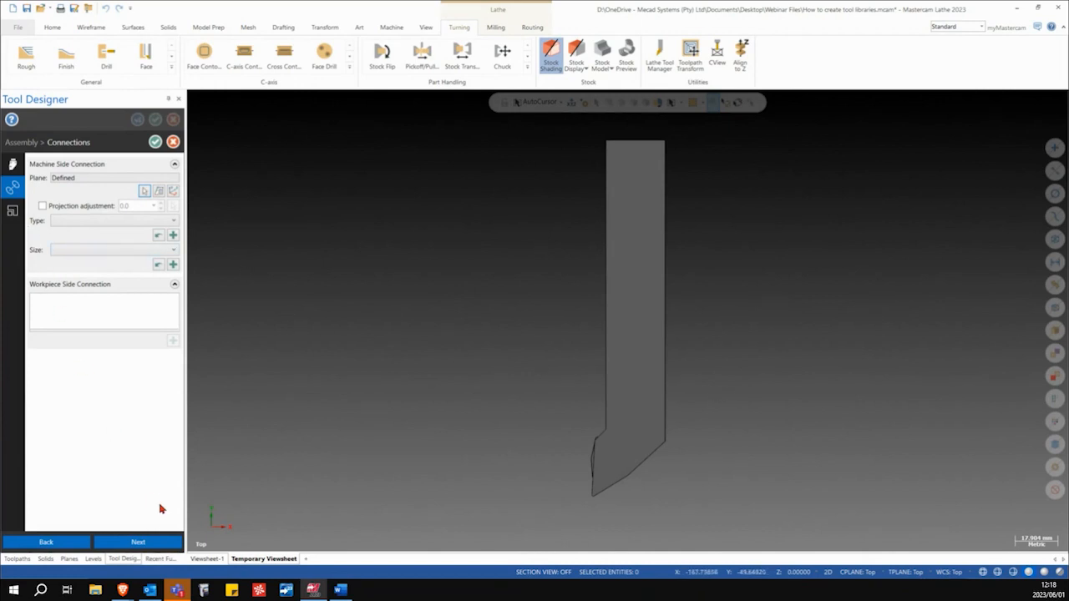
click(138, 542)
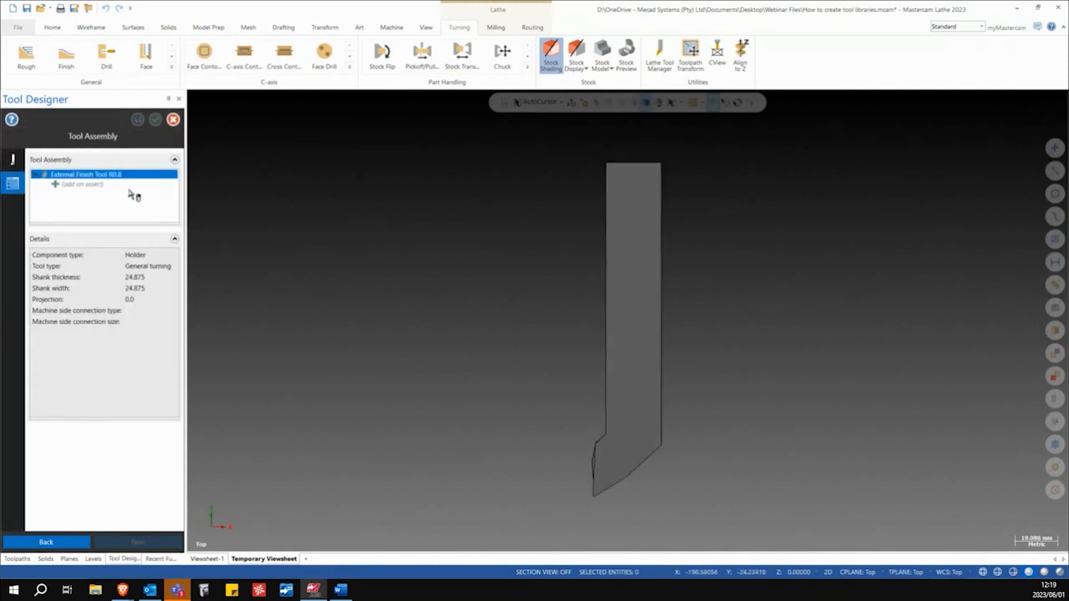
Step: Define an insert for the tool assembly and name it External Finish Tool R0.8
right_click(174, 184)
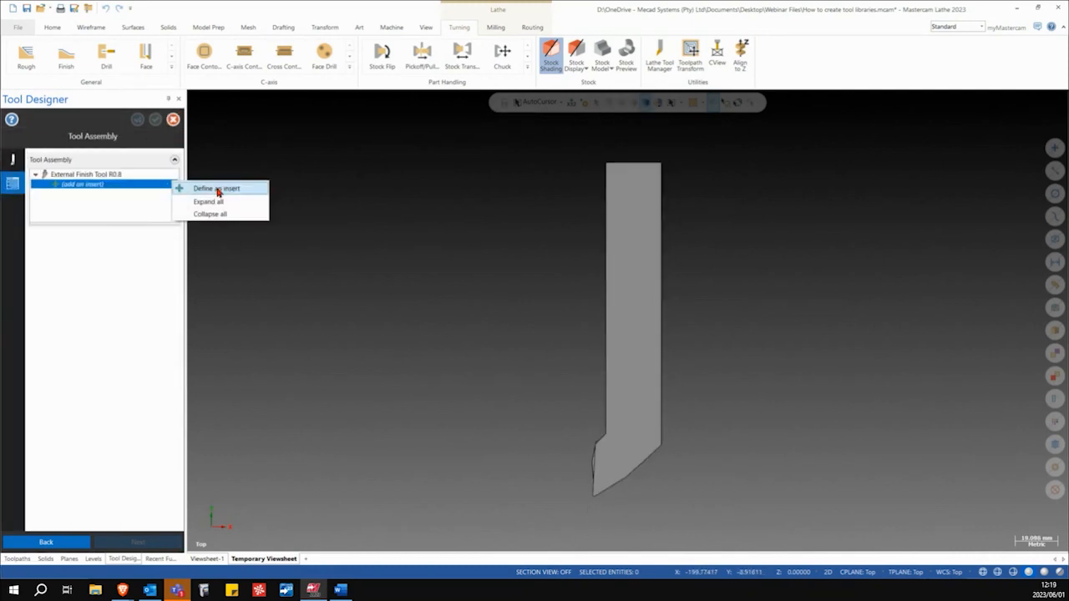
click(217, 188)
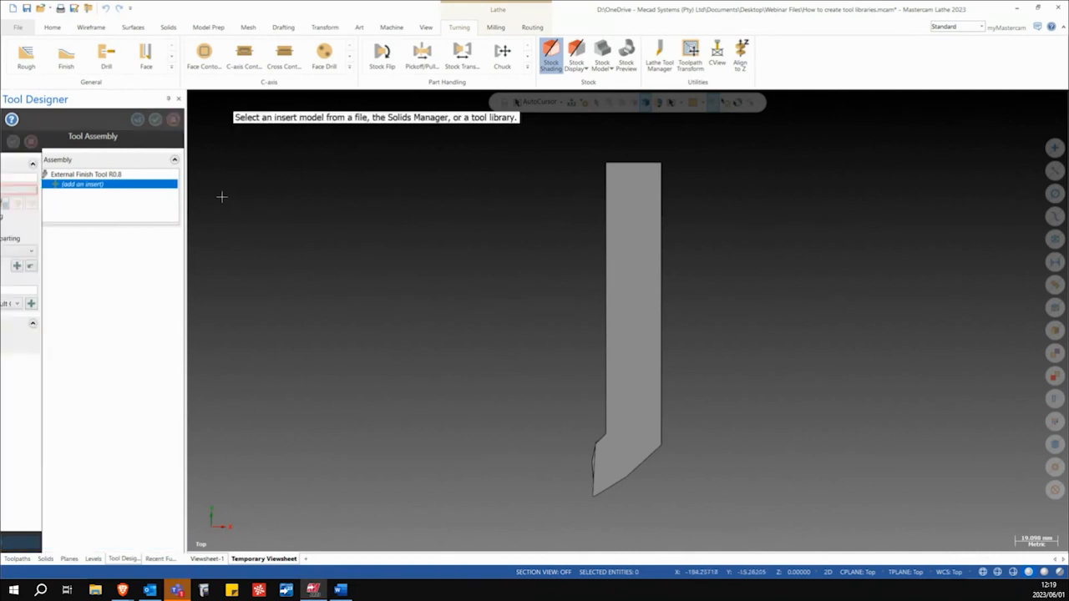
double_click(152, 177)
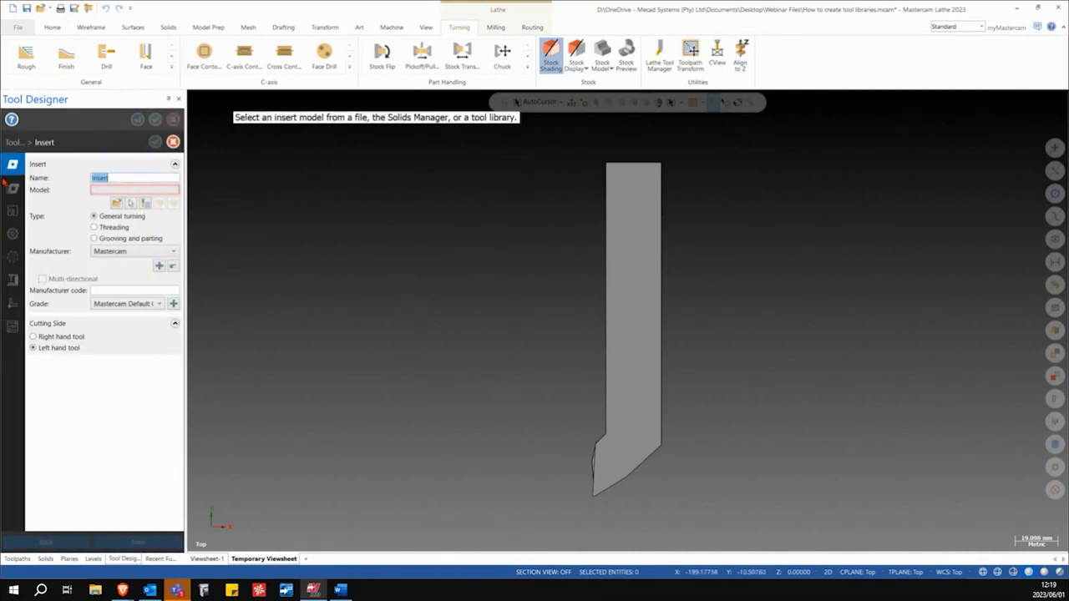
text(External Finish Tool R0.8)
Step: Import External Finishing Tool-R0.8.stp and assign its insert body as the insert model, keeping the General turning type and left hand cutting side
click(117, 204)
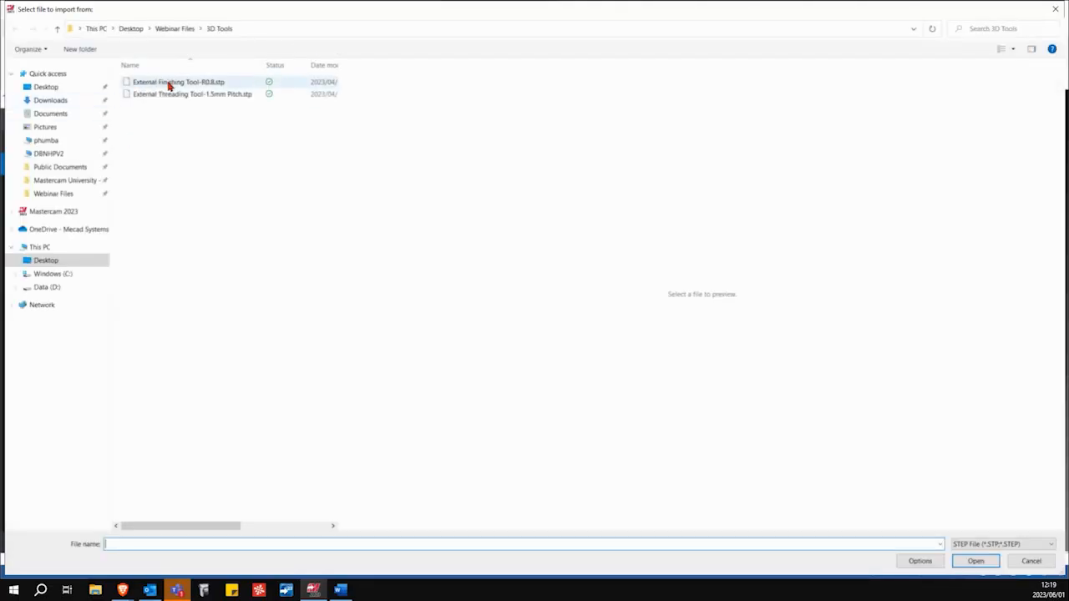
click(170, 83)
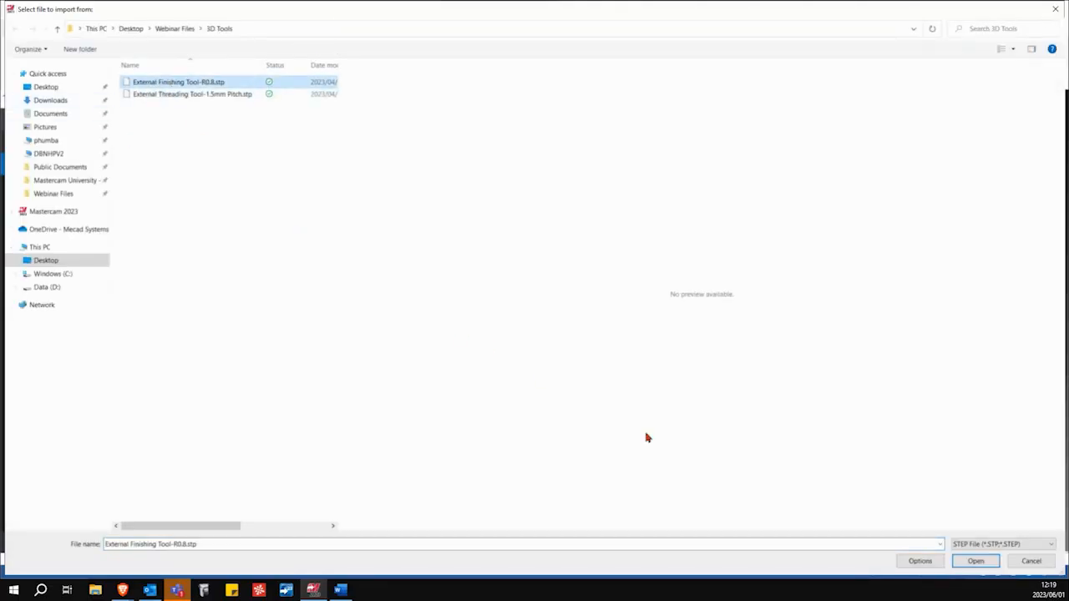
click(965, 563)
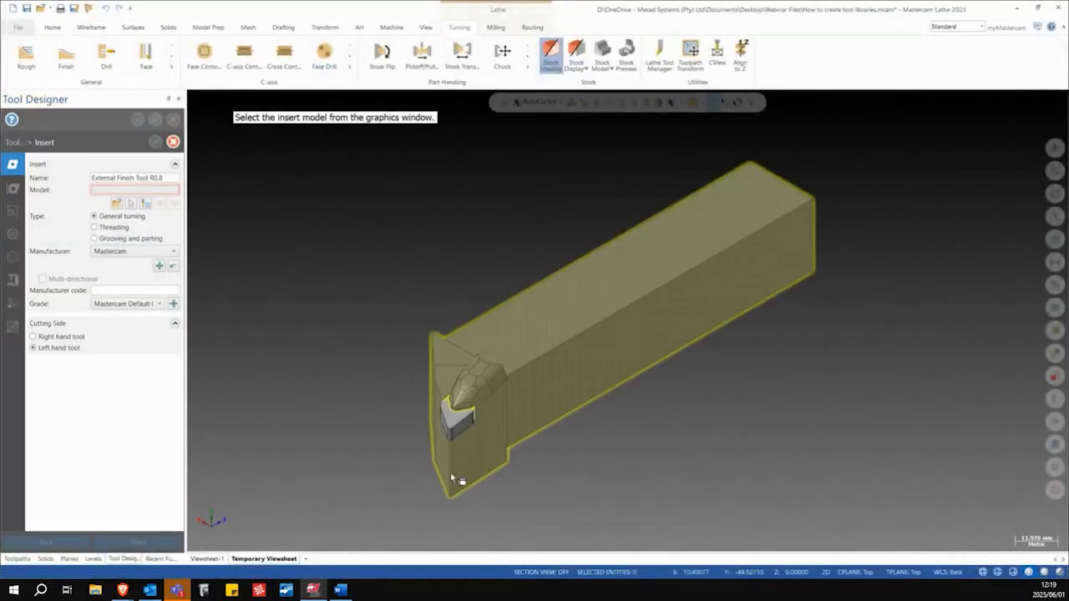
scroll(458, 480, up, 2)
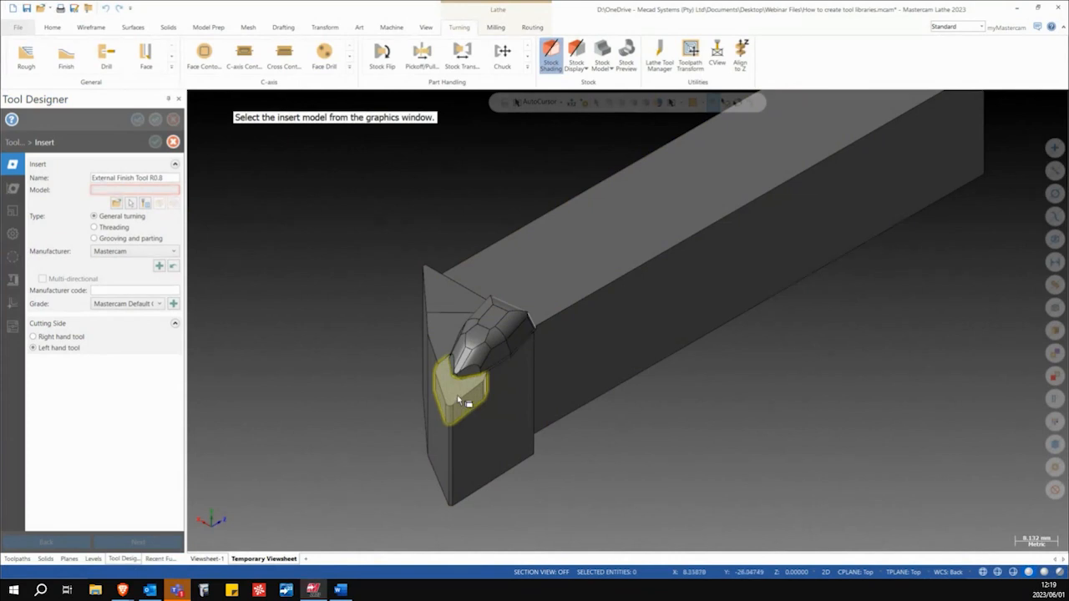
click(463, 401)
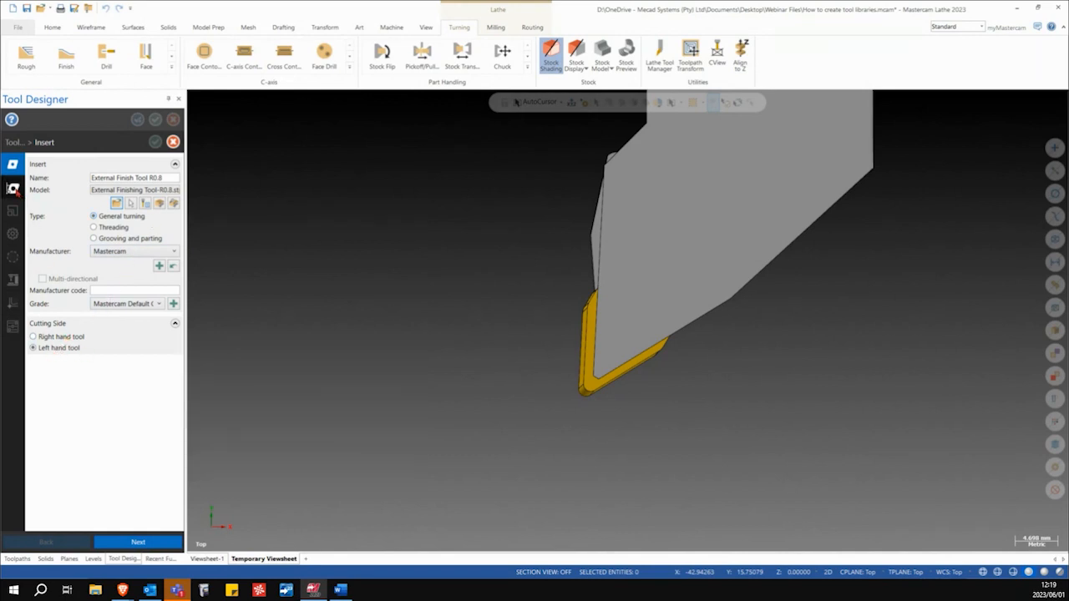
click(132, 543)
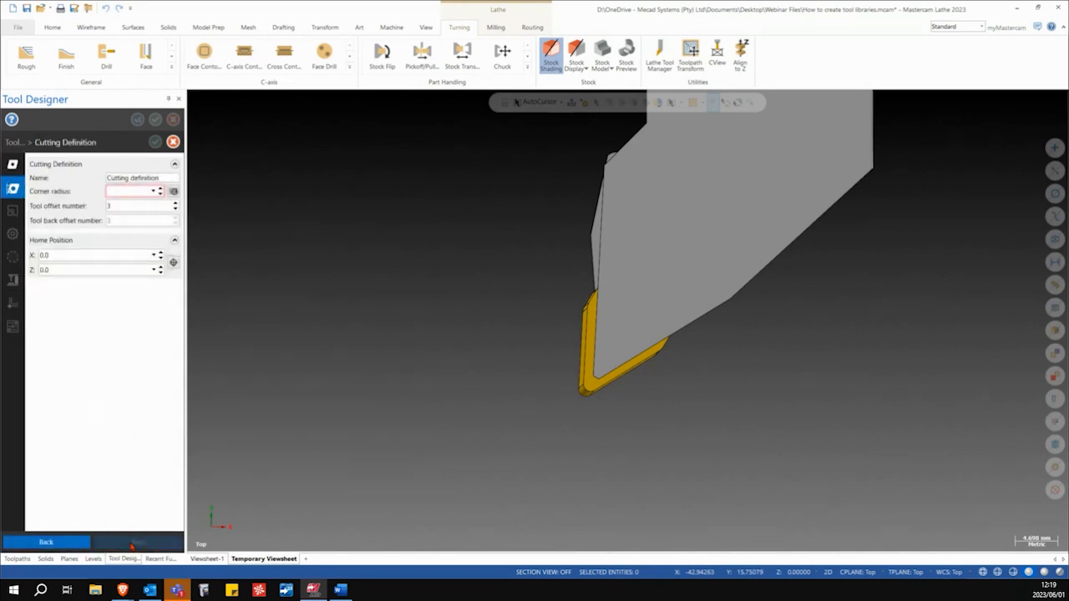
Step: Define the insert's corner radius from the radial face at its cutting nose and complete the cutting definition
click(173, 191)
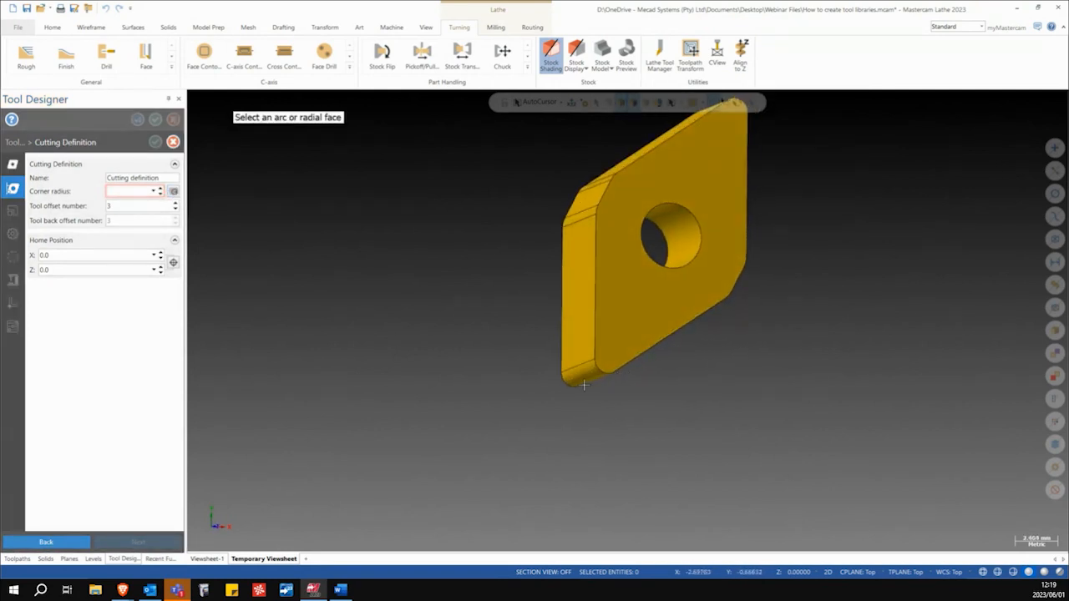
click(585, 383)
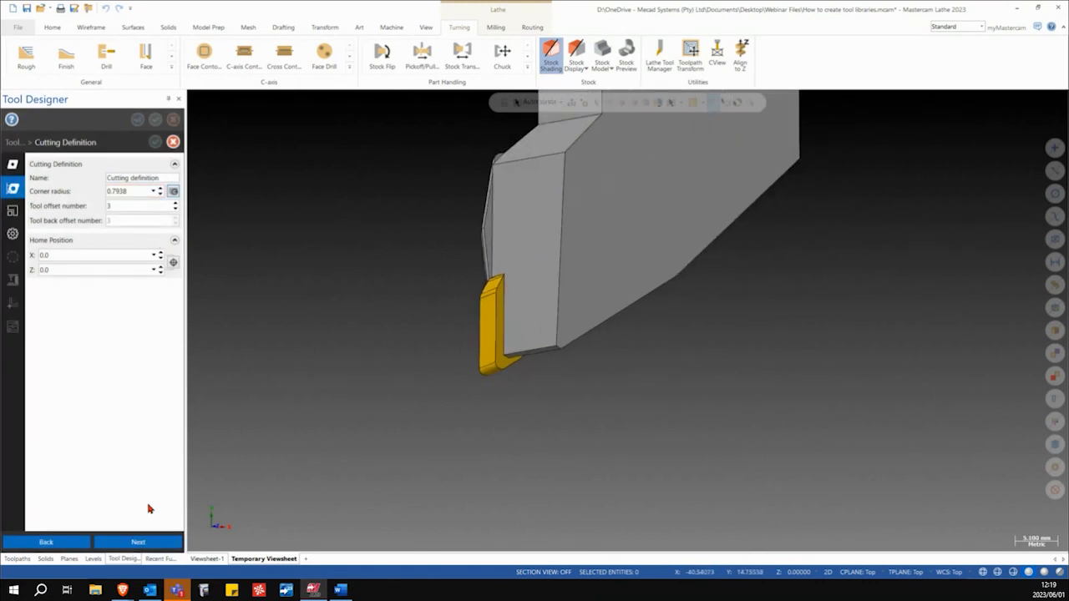
click(140, 541)
click(141, 542)
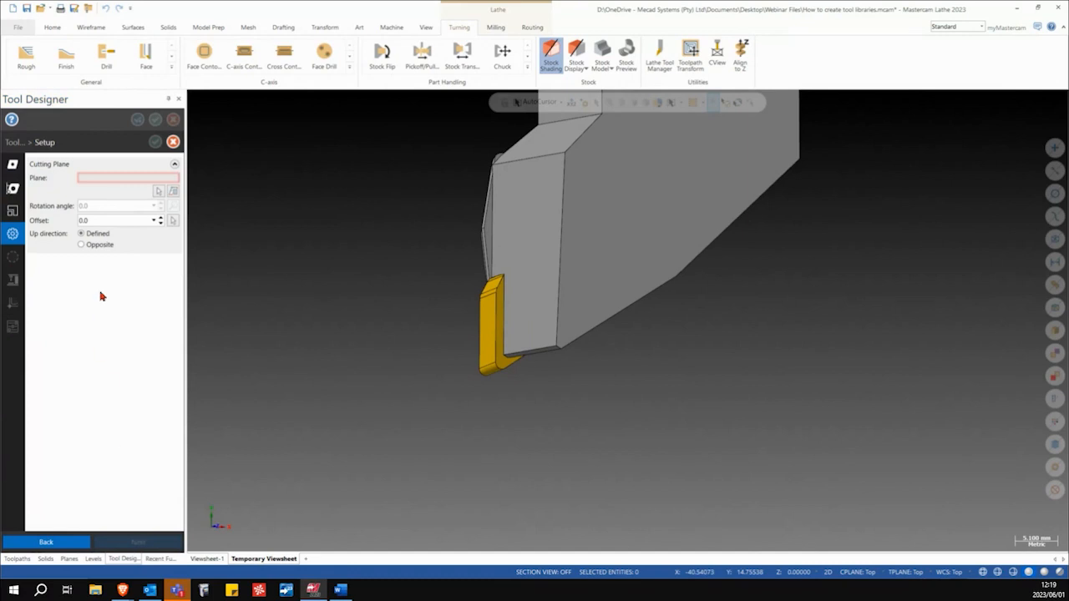
Step: Define the cutting plane from the flat upper face of the holder's shank
click(158, 191)
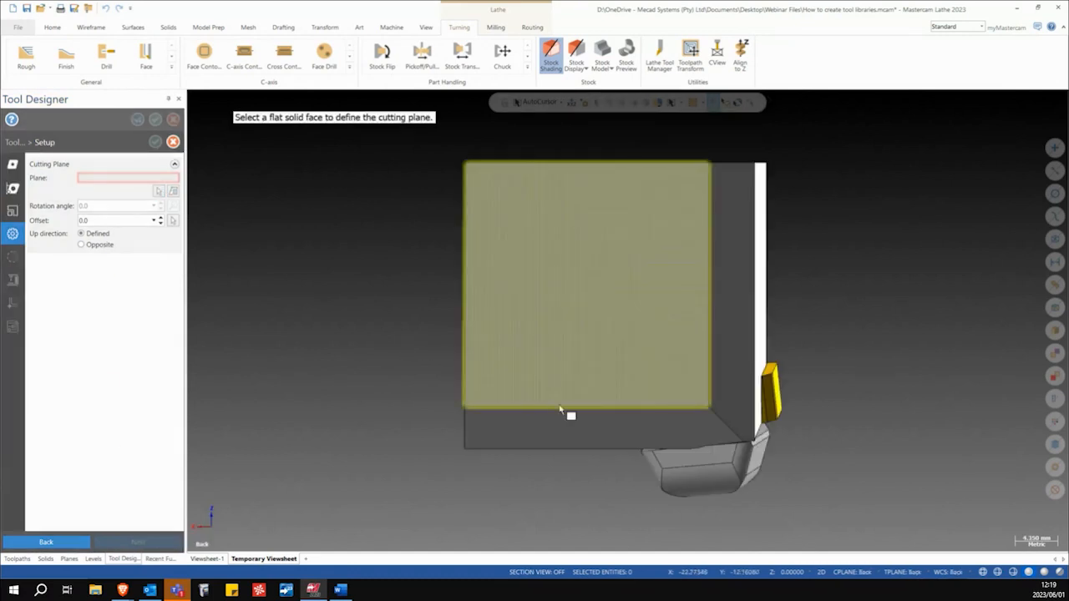
mouse_move(754, 422)
middle_down()
mouse_move(668, 339)
mouse_move(672, 197)
mouse_move(637, 201)
mouse_move(556, 291)
middle_up()
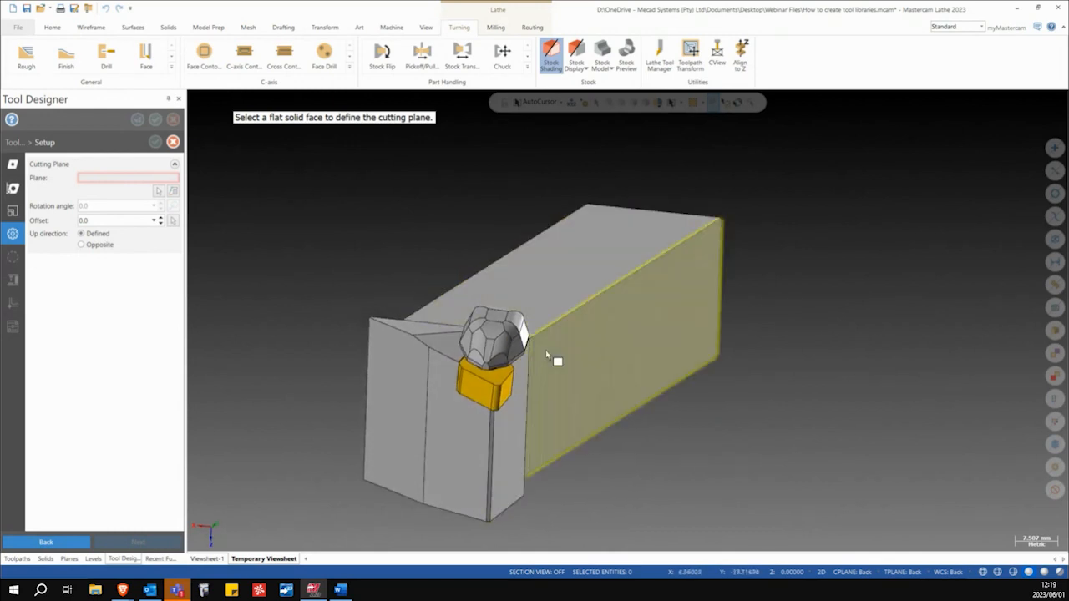
click(596, 252)
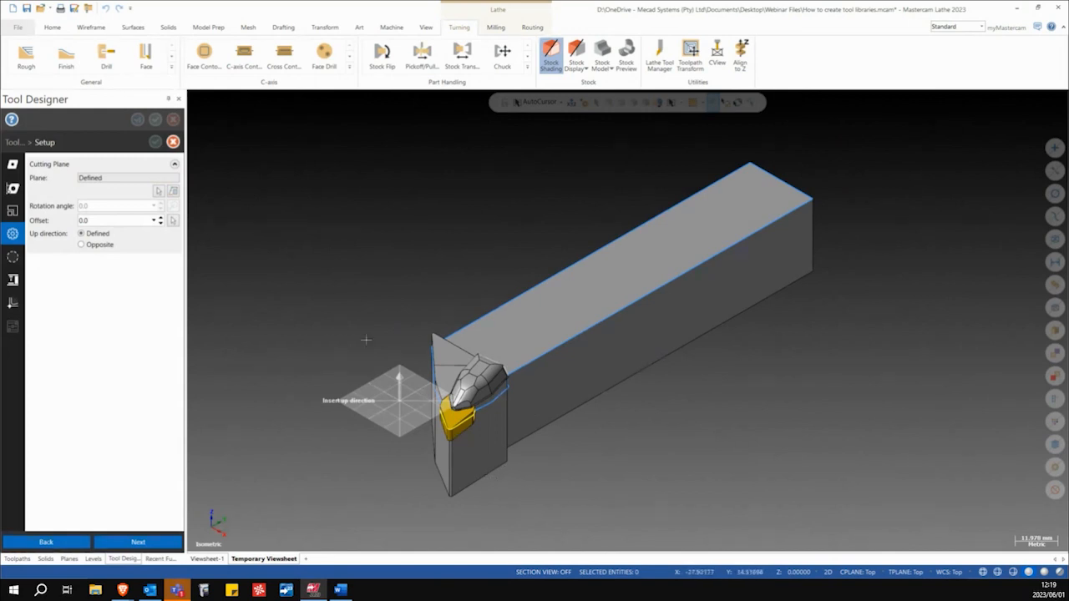
Step: Offset the cutting plane to the upper edge of the insert's nose radius and accept the boundary with its default tolerances
key(F1)
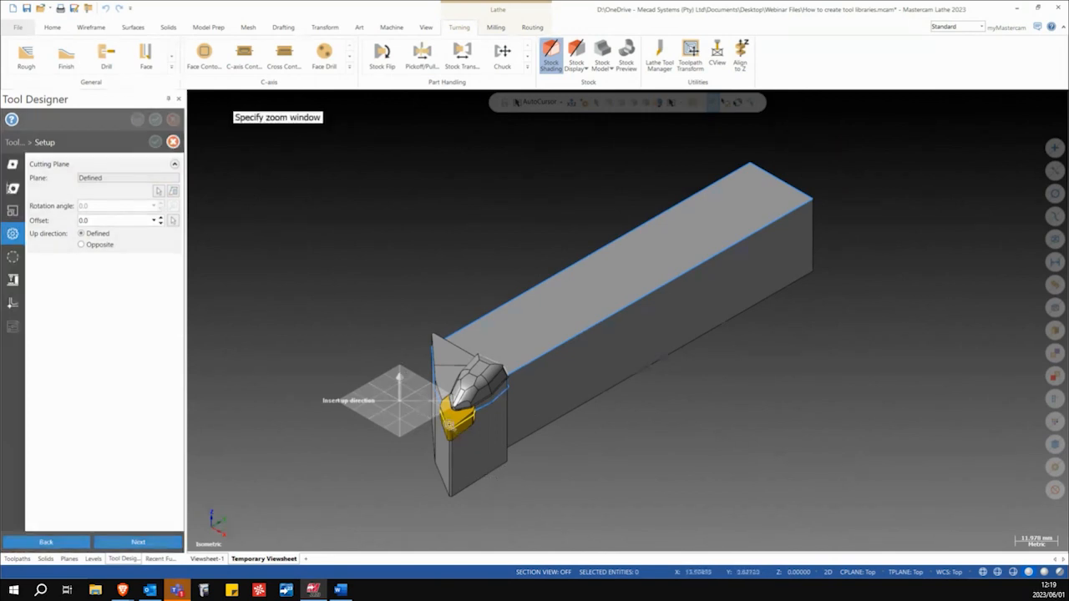
click(470, 447)
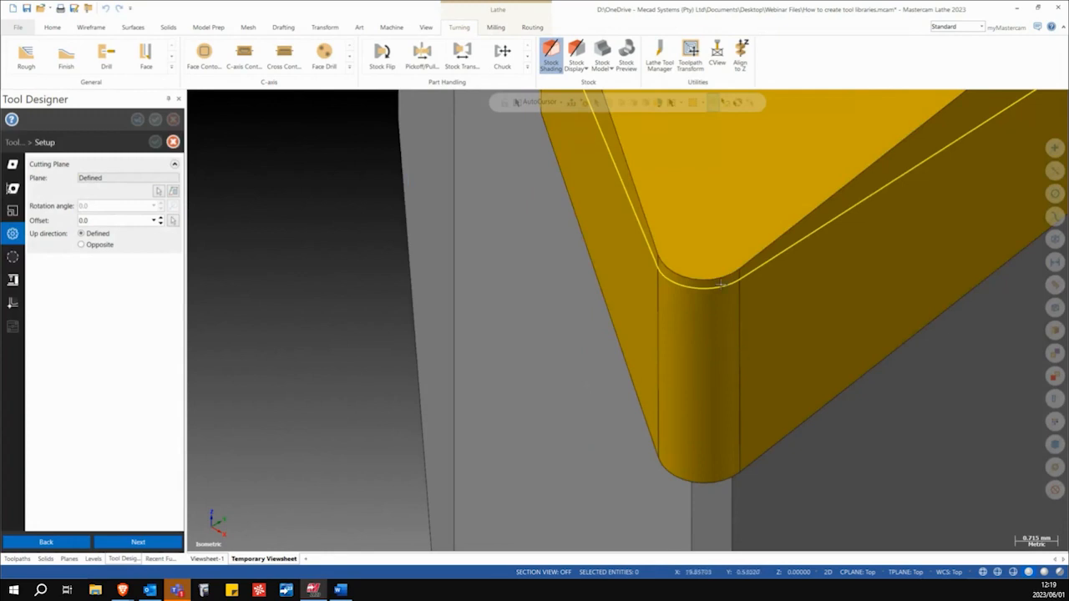
scroll(719, 284, up, 3)
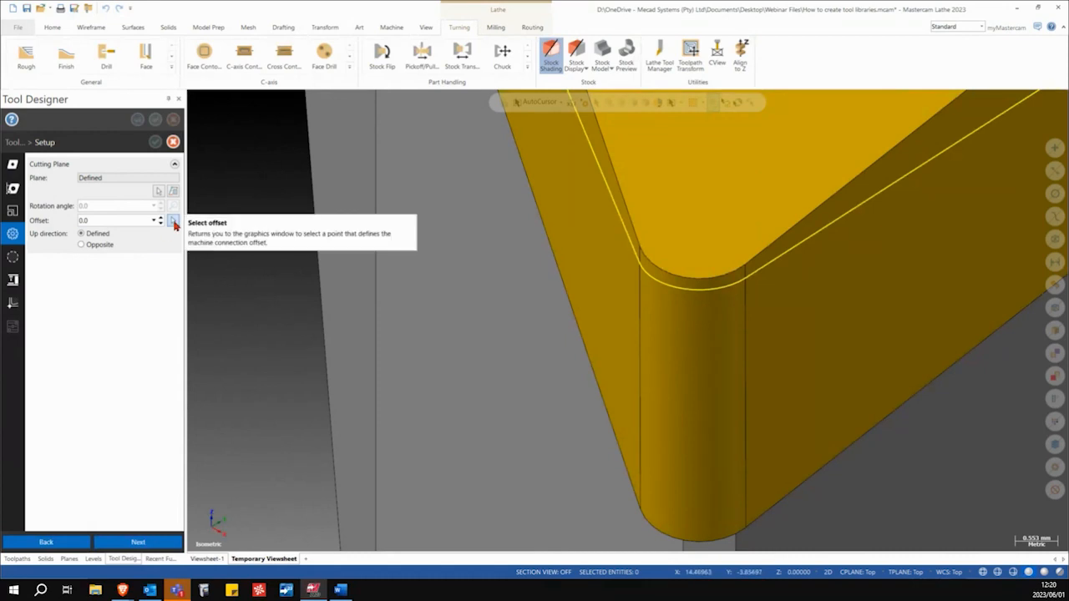
click(172, 220)
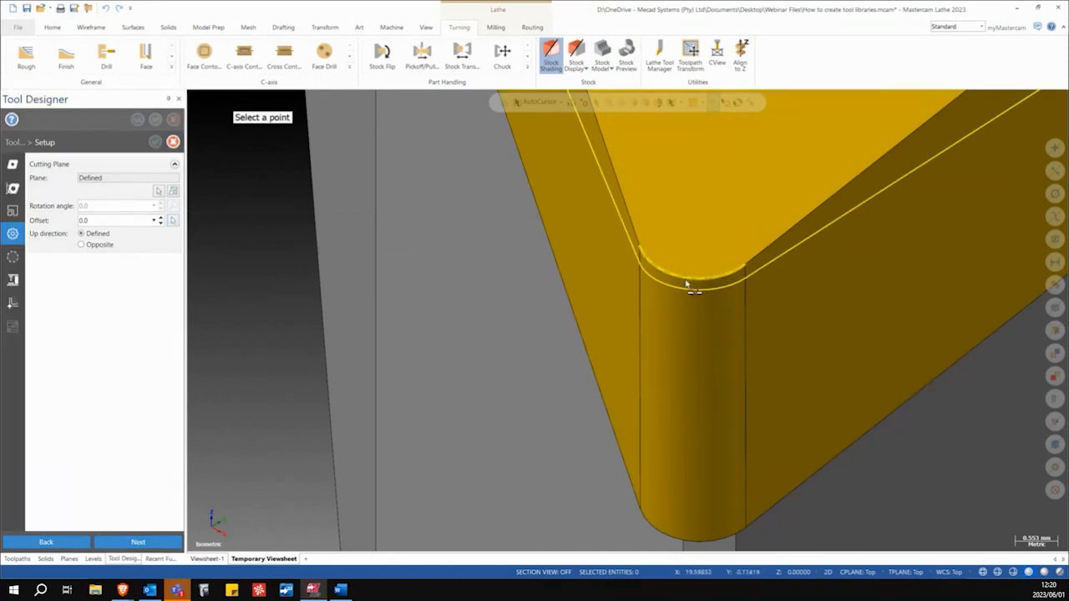
click(686, 286)
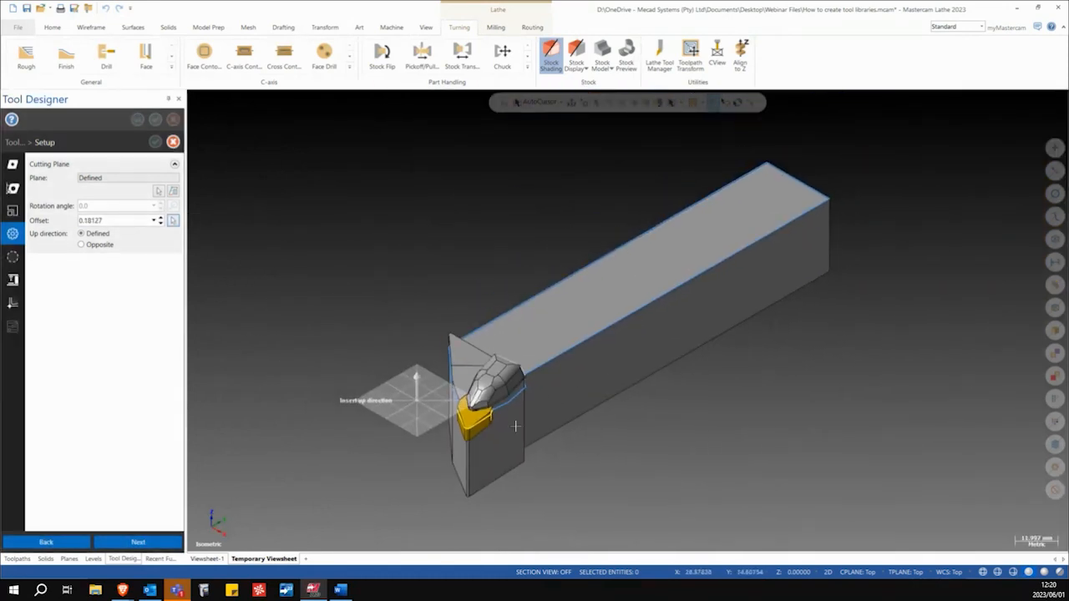
key(F1)
click(459, 417)
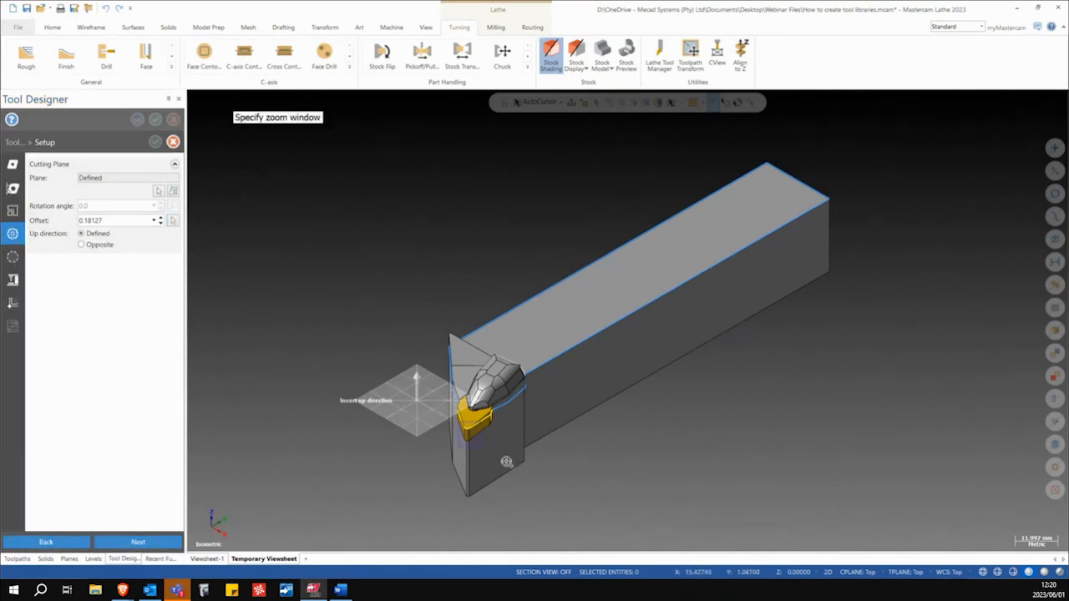
click(508, 449)
scroll(343, 222, up, 1)
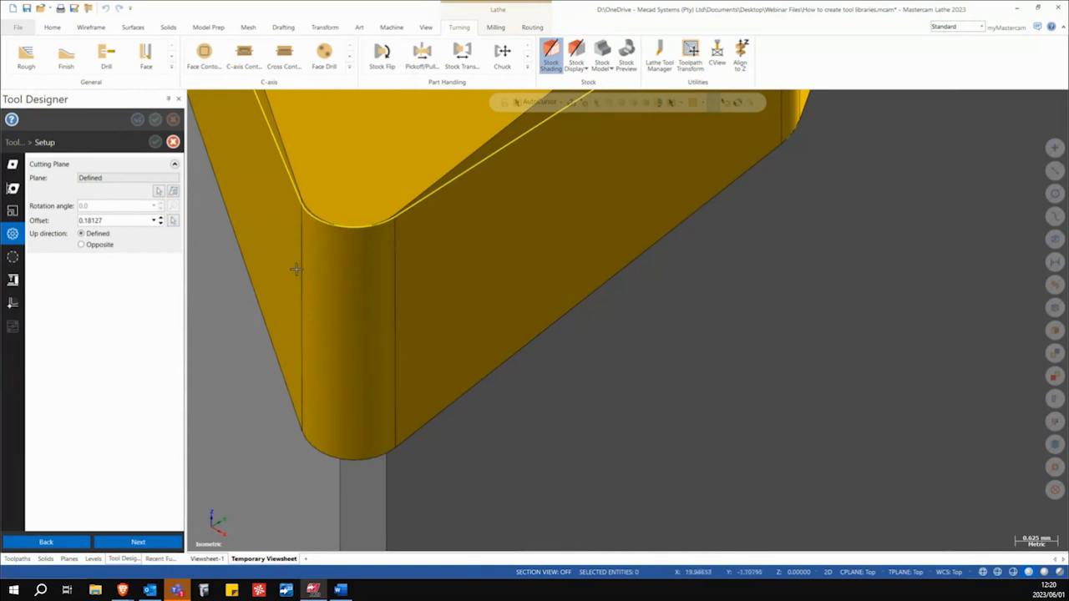
click(137, 543)
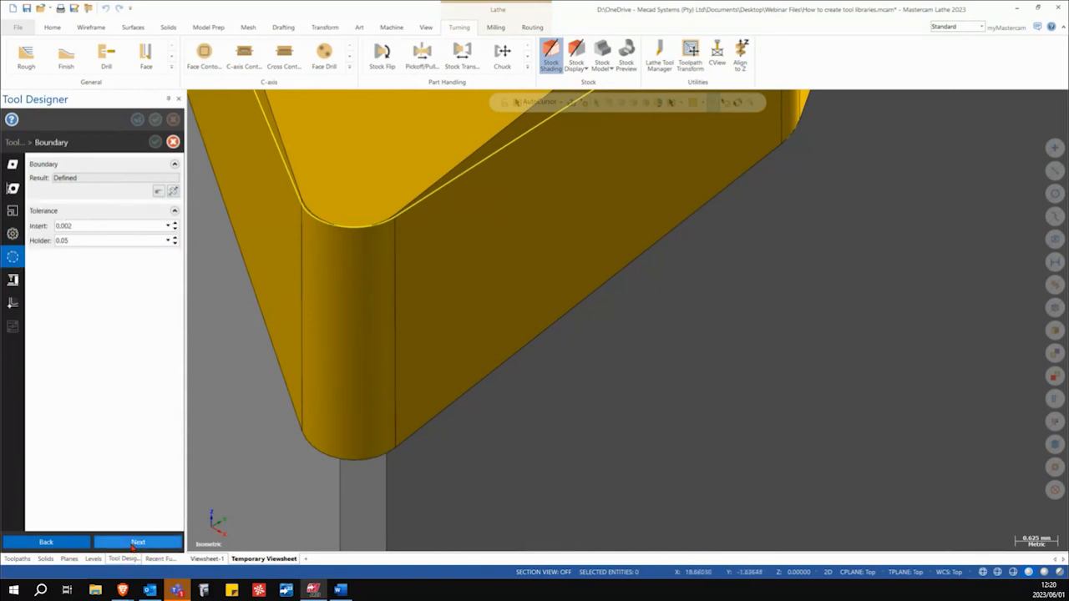
click(138, 542)
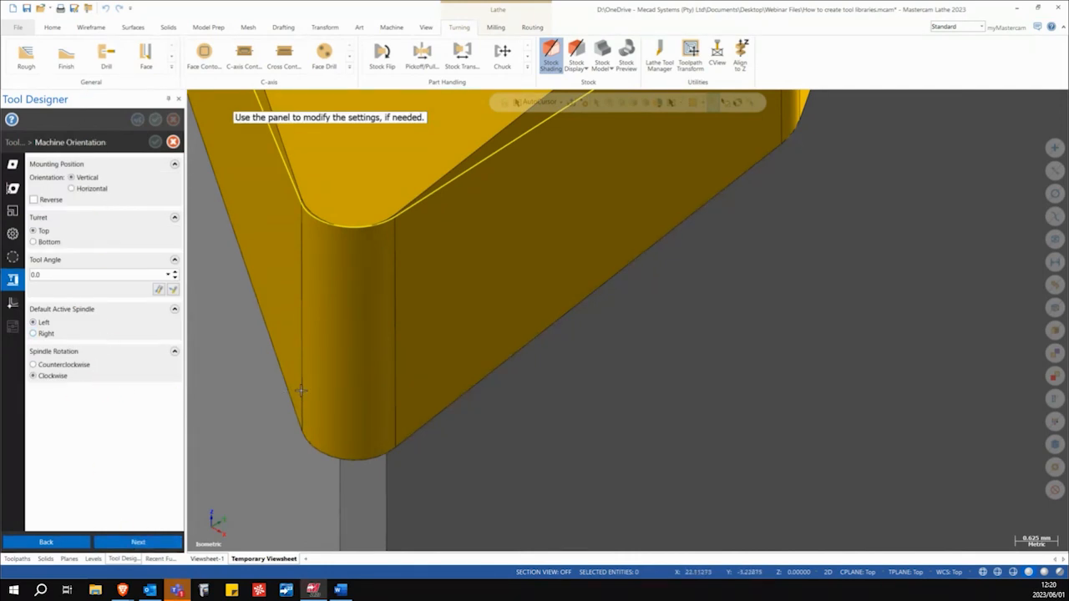
Step: Set the machine orientation's spindle rotation to counterclockwise, keeping the vertical mounting, top turret and left spindle
key(alt+1)
scroll(470, 340, down, 1)
scroll(470, 341, down, 1)
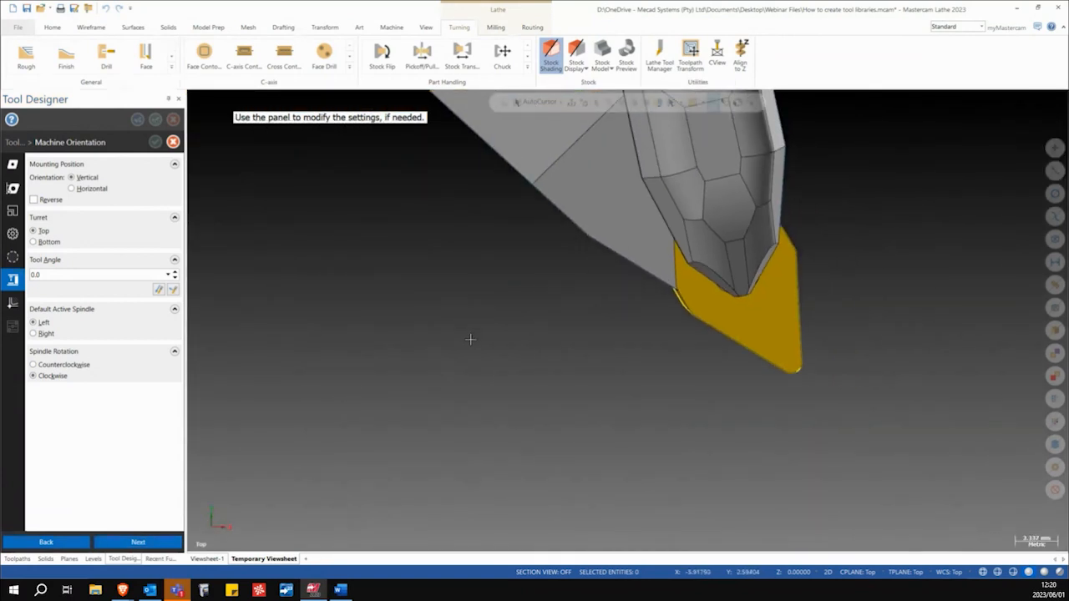
right_click(461, 309)
click(491, 359)
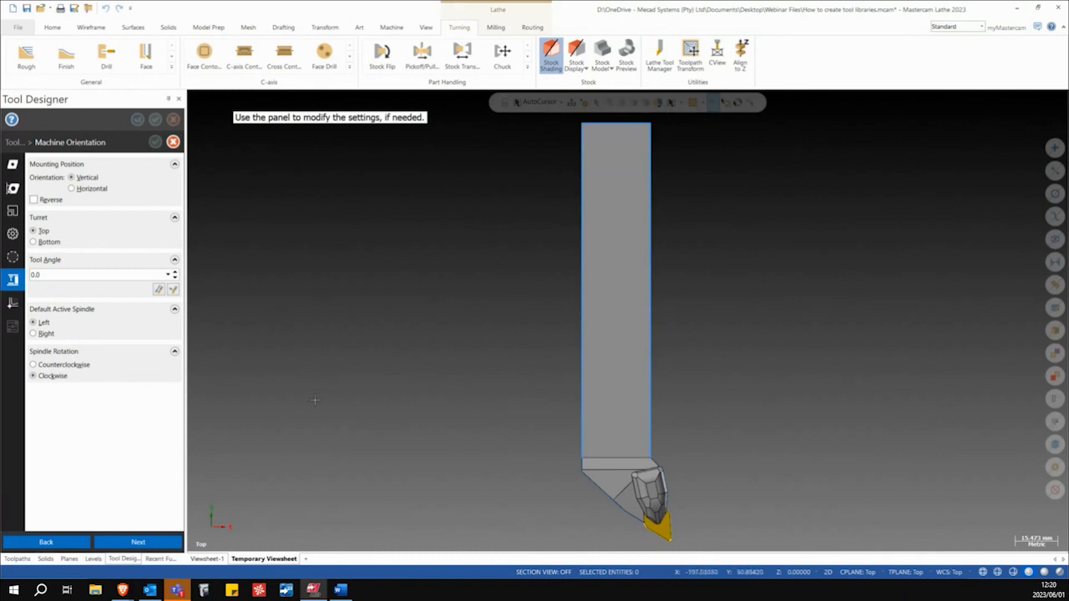
click(65, 370)
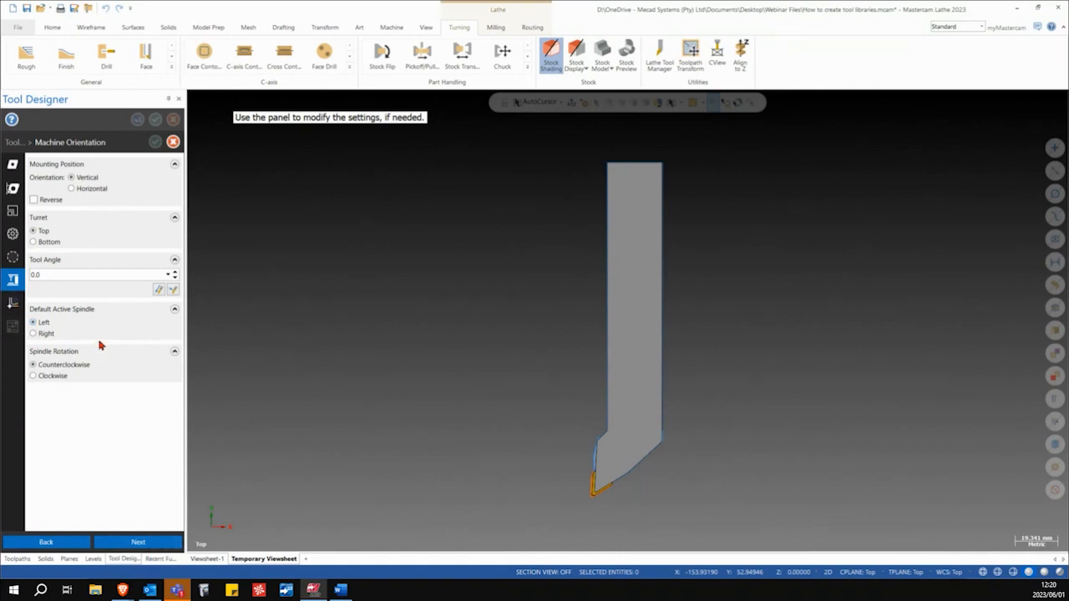
click(133, 541)
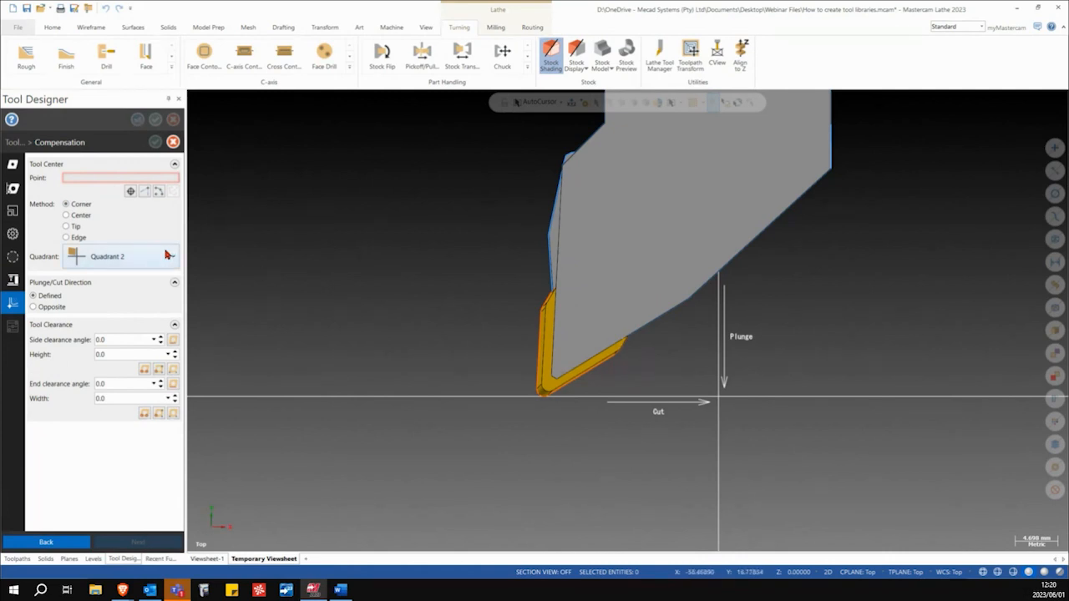
Step: Set the compensation to Quadrant 1 and define the tool center with an arc tangent to the two insert edges beside the cutting nose
click(113, 259)
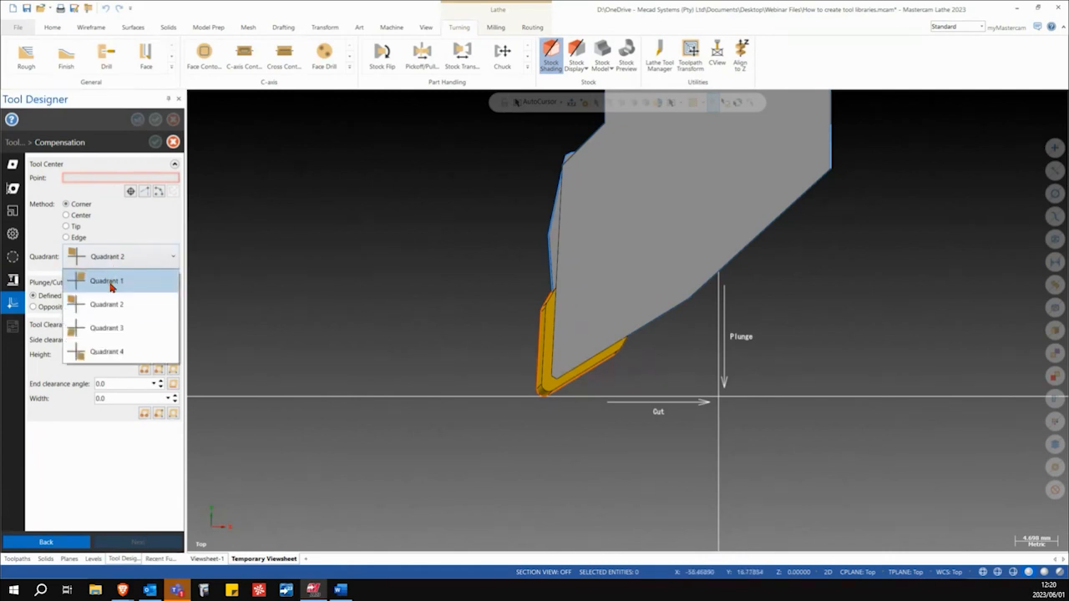
click(109, 282)
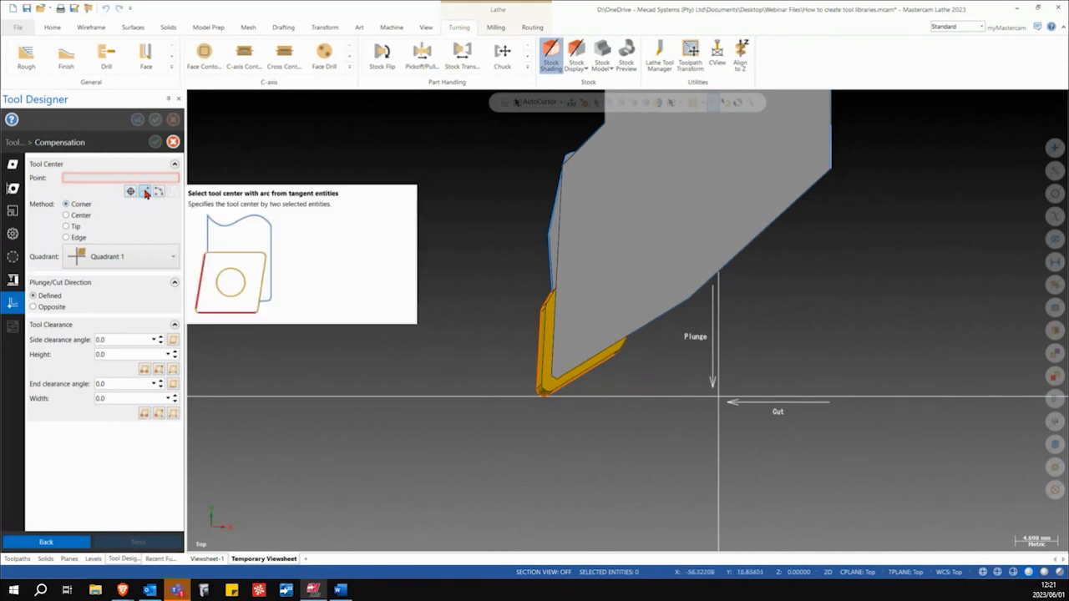
click(145, 193)
click(566, 384)
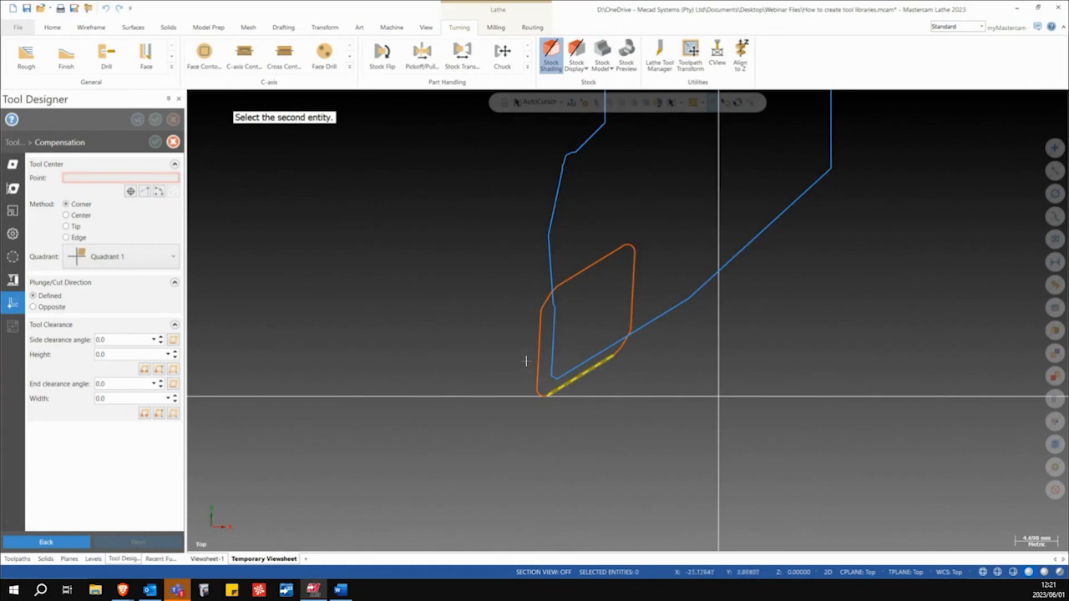
click(534, 358)
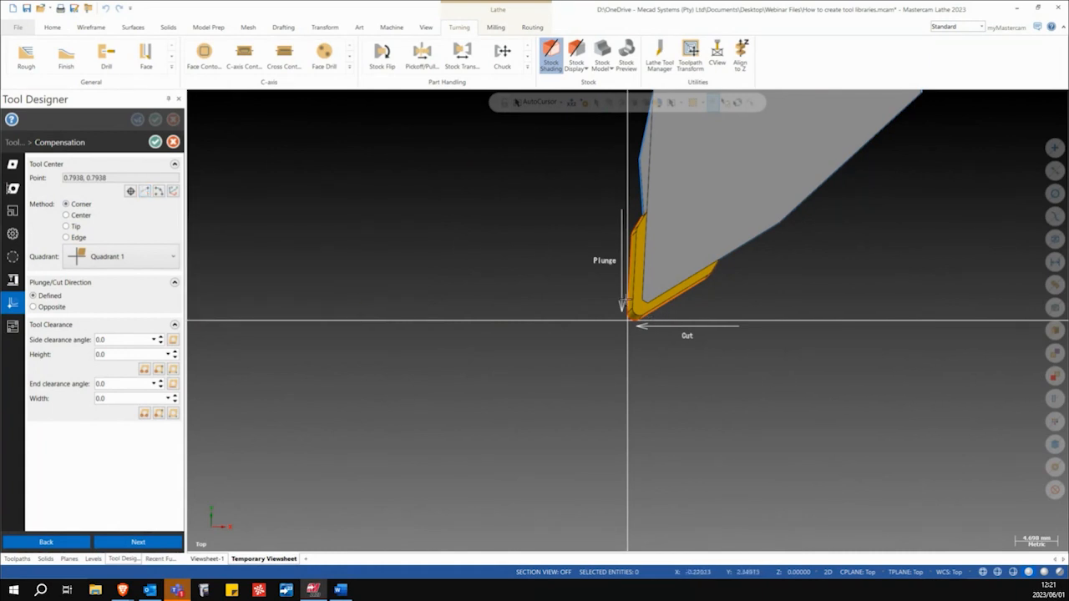
Step: Define the side clearance angle from the insert's near-vertical side edge
key(F1)
drag(656, 351, 618, 295)
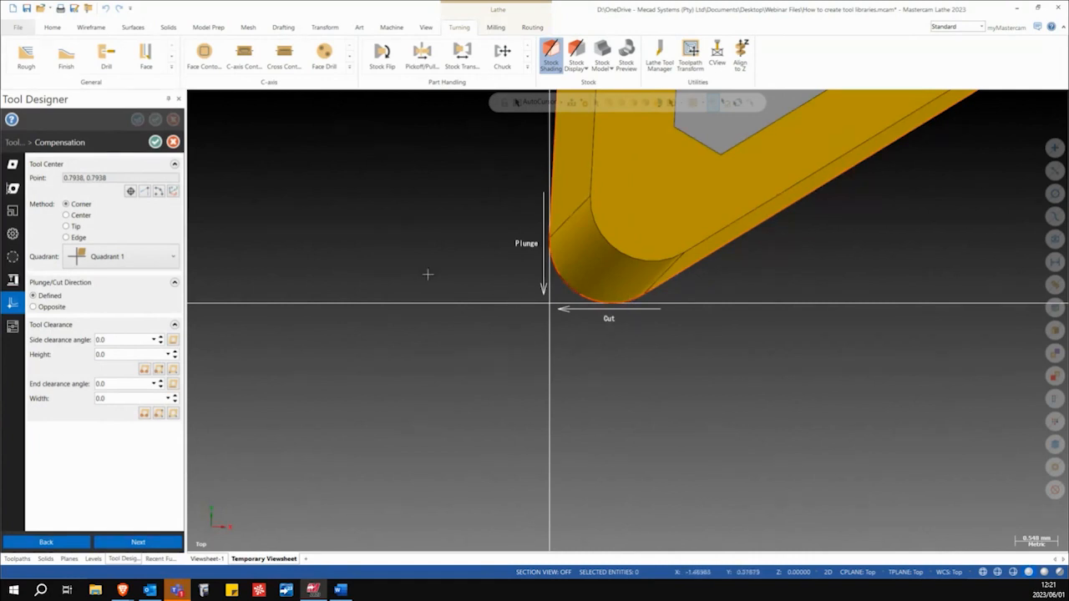
click(174, 341)
scroll(603, 302, down, 1)
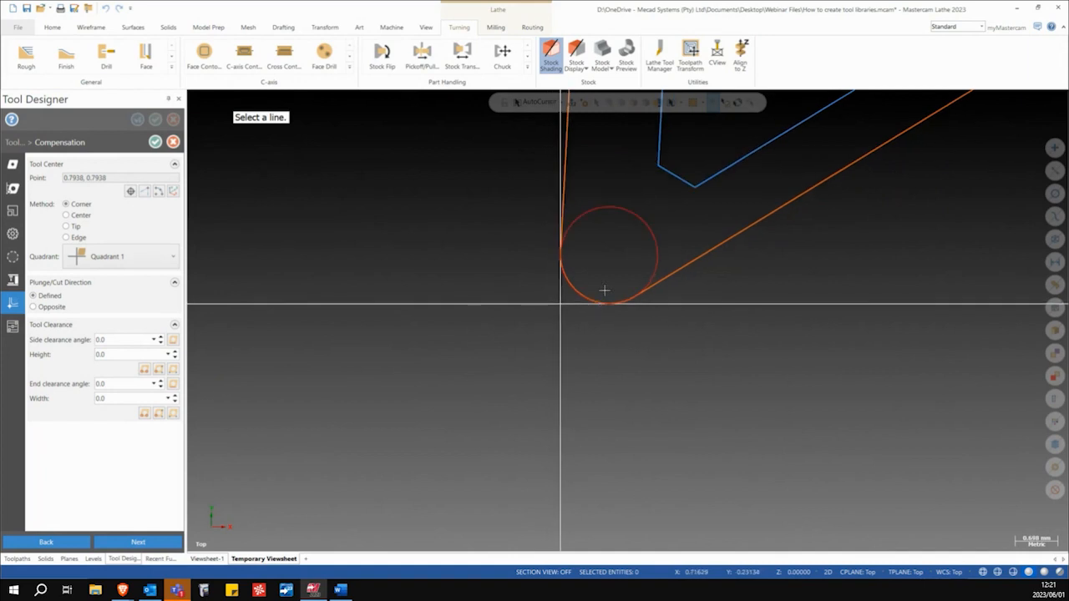
middle_drag(604, 289, 601, 437)
click(558, 385)
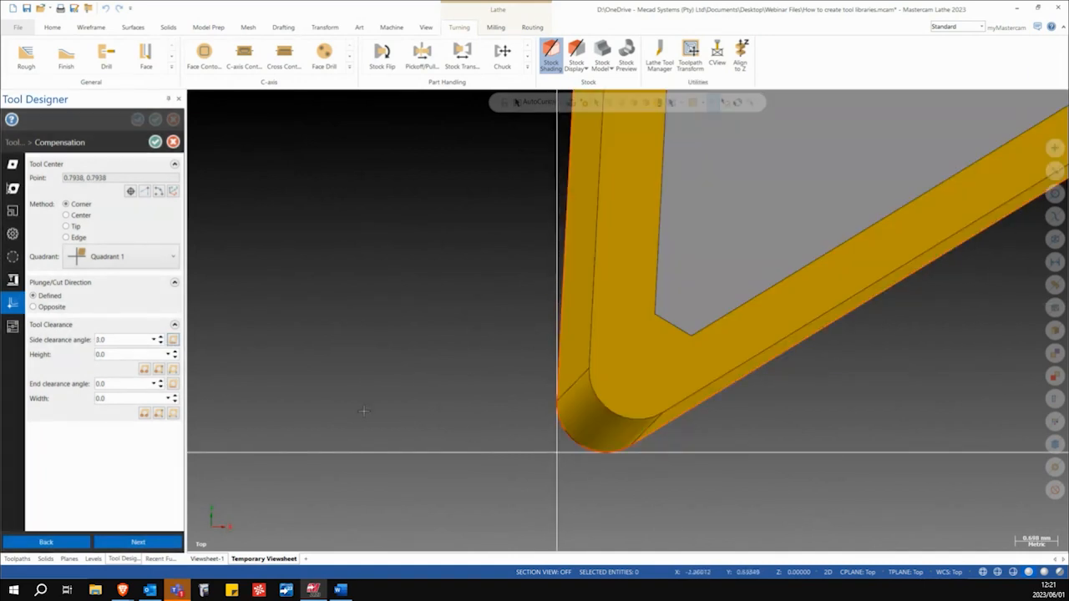
Step: Set the side clearance height of the insert's compensation to 7
click(130, 354)
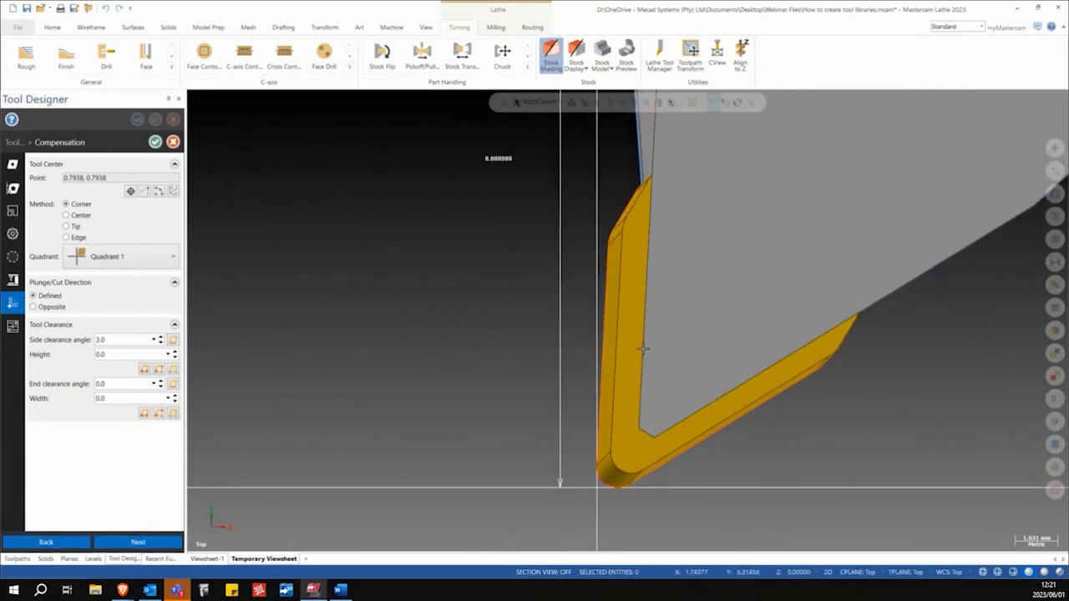
drag(122, 354, 84, 351)
text(7)
key(Return)
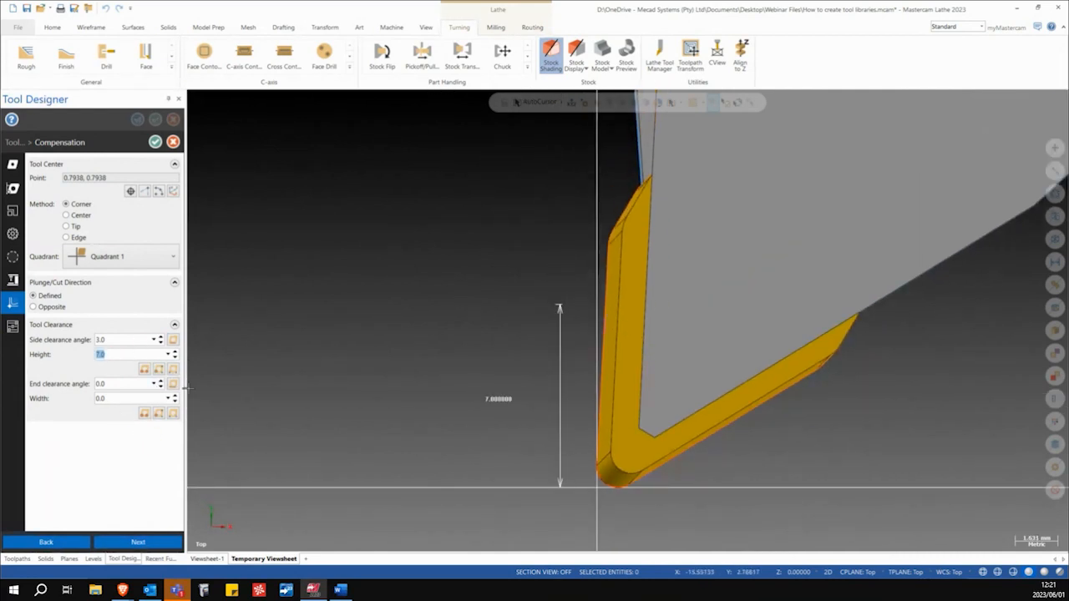
Step: Define the end clearance angle from the insert's lower slanted edge and set the clearance width to 5
click(172, 383)
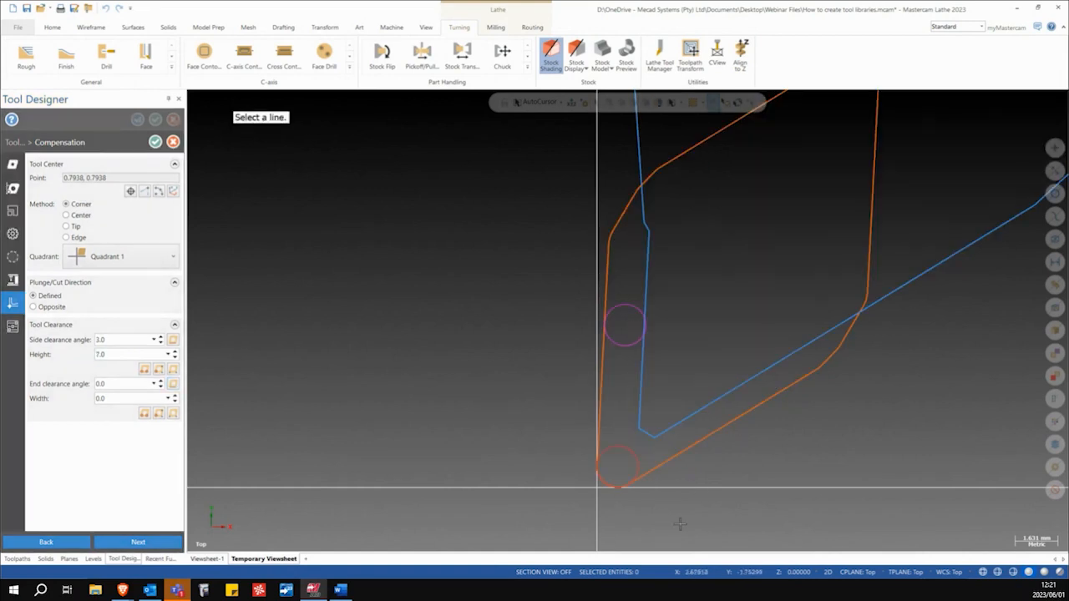
click(675, 456)
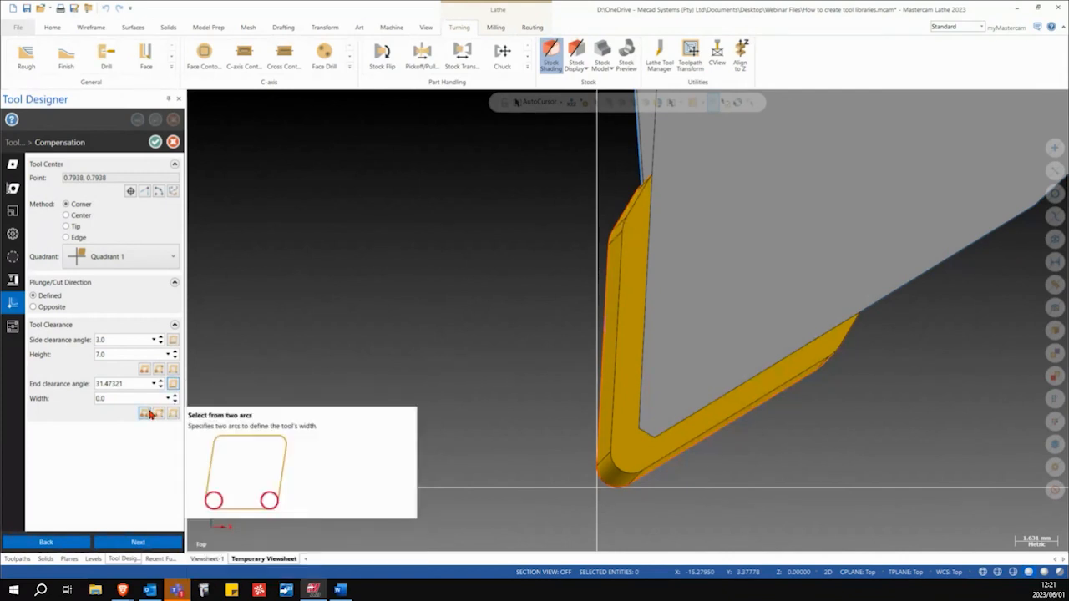
click(109, 398)
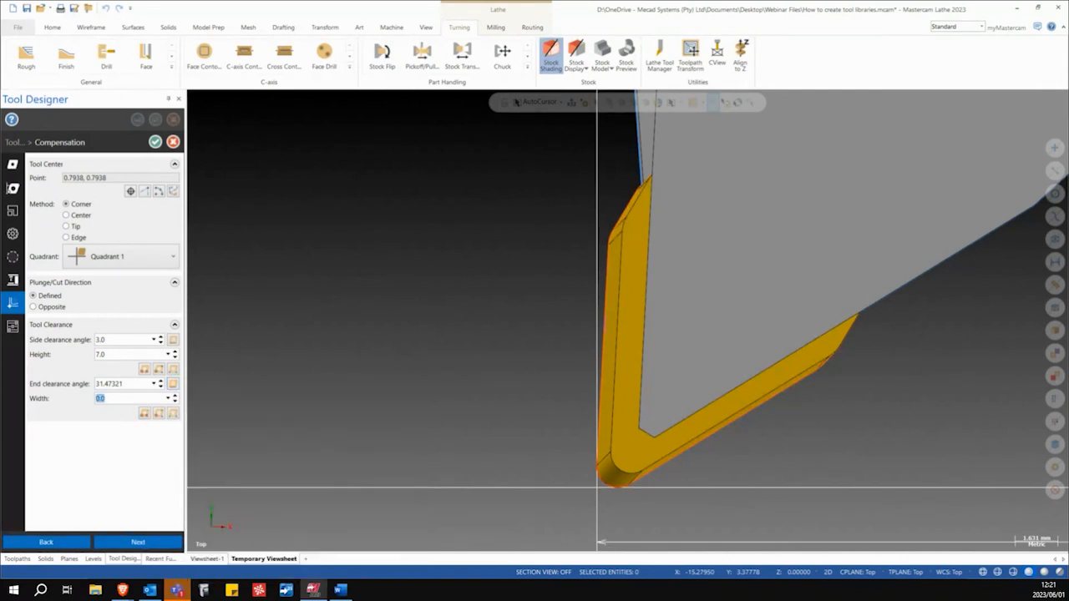
text(5)
key(Return)
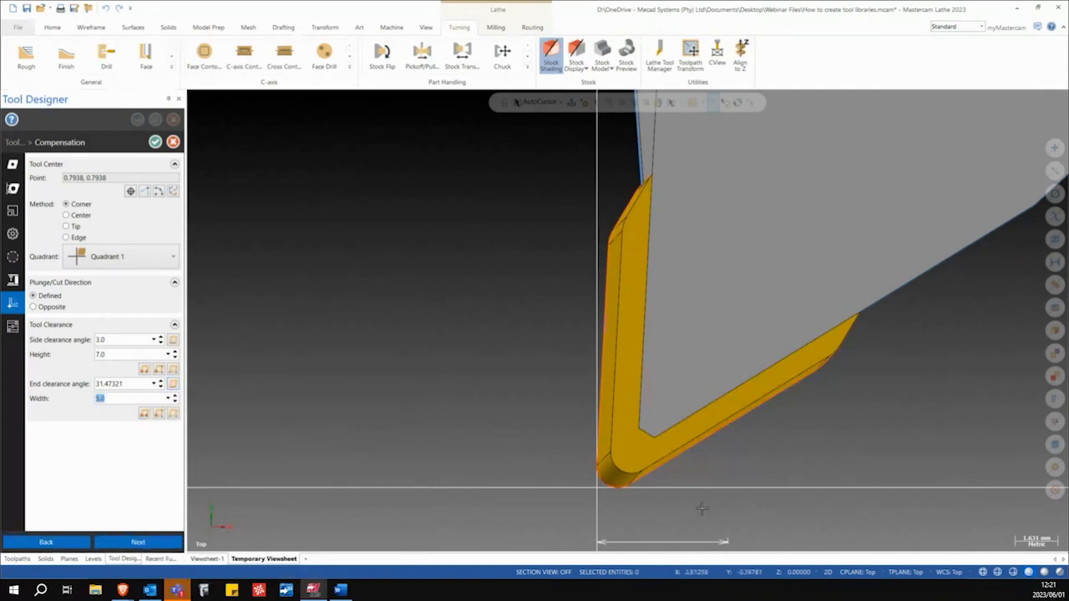
scroll(702, 508, down, 2)
middle_drag(698, 475, 686, 370)
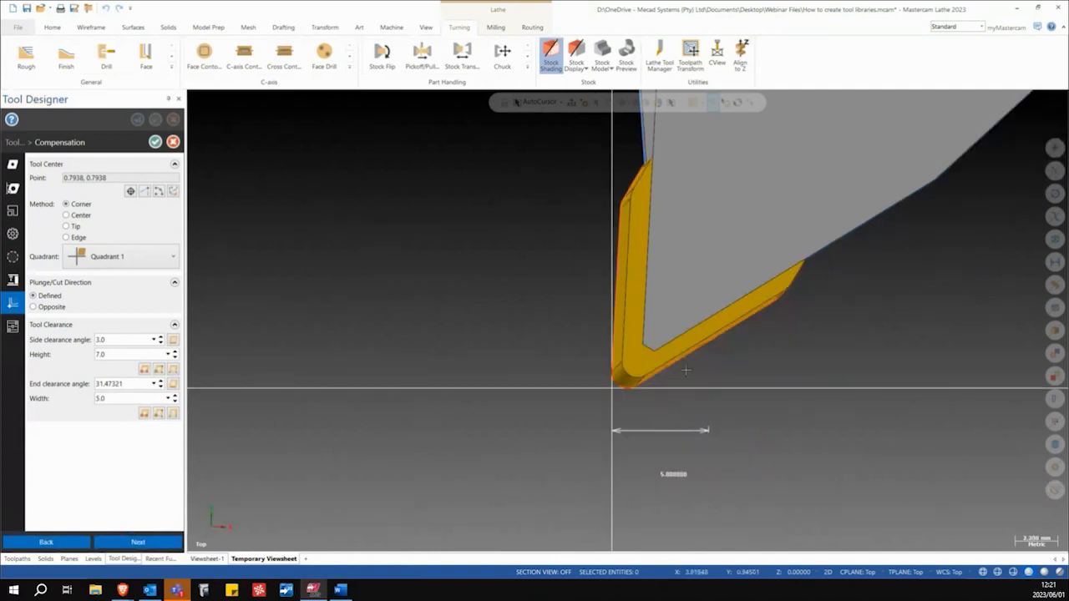
Step: Accept the default carbide cutting parameters and save the finished External Finish Tool R0.8 assembly to the tool library
click(138, 542)
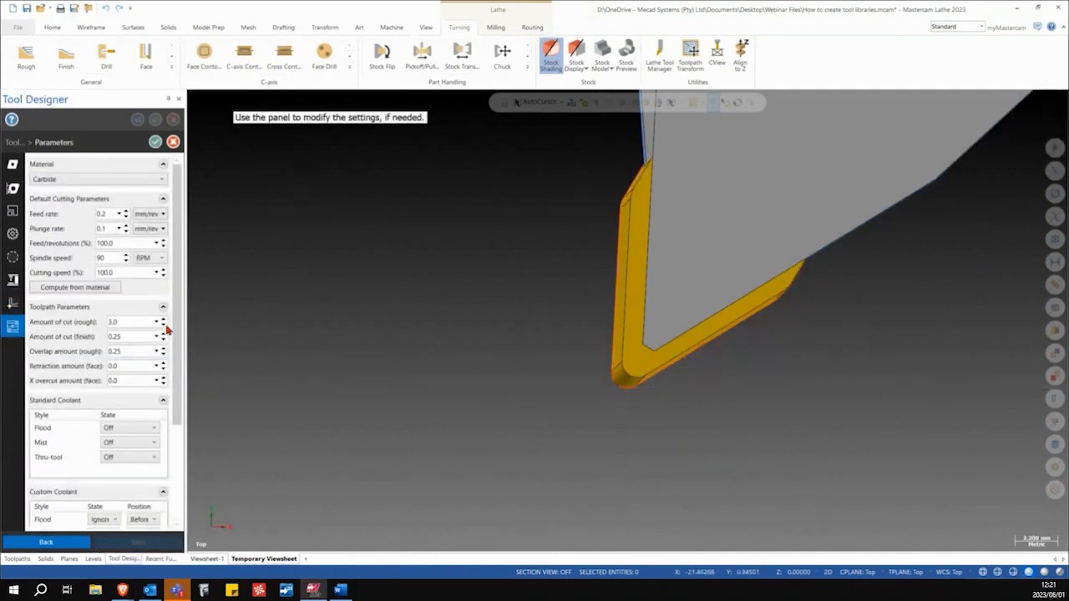
key(Return)
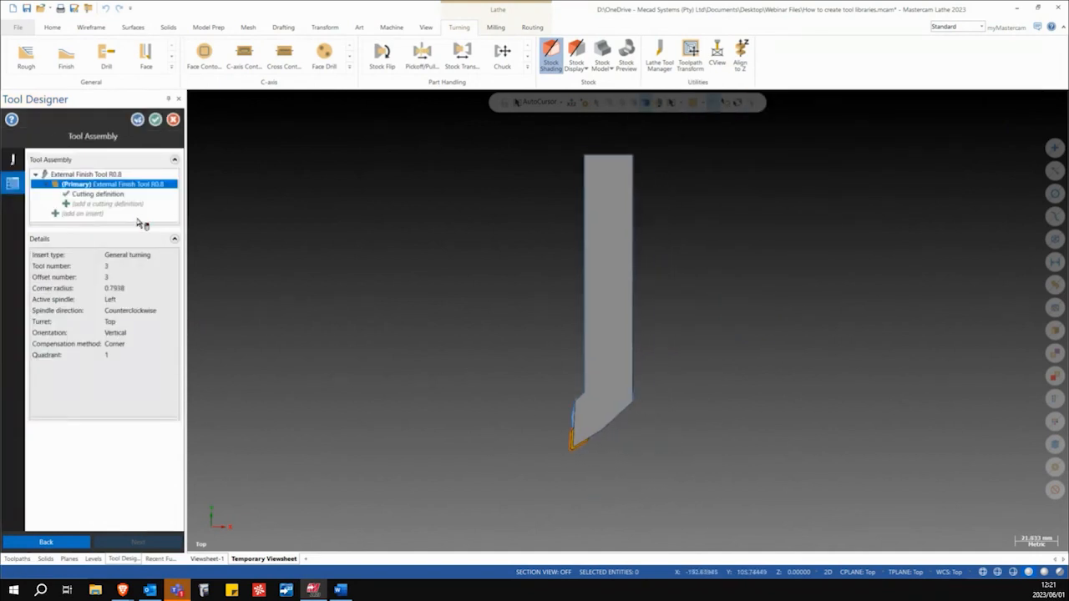
click(155, 121)
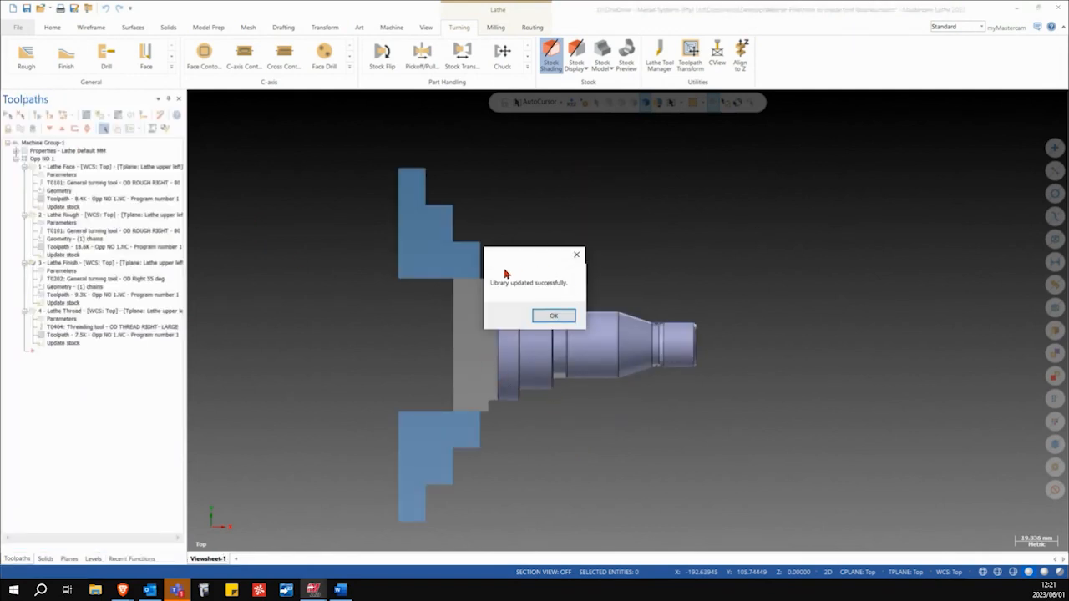
click(561, 318)
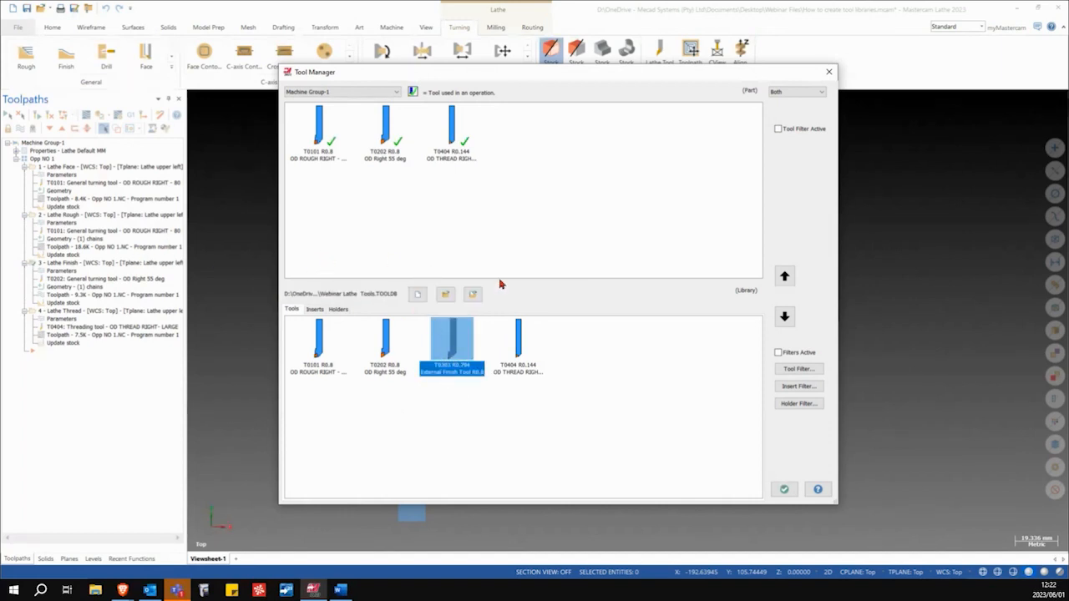
Step: Copy External Finish Tool R0.8 from the library into Machine Group-1 and confirm the tool library changes
drag(451, 345, 503, 125)
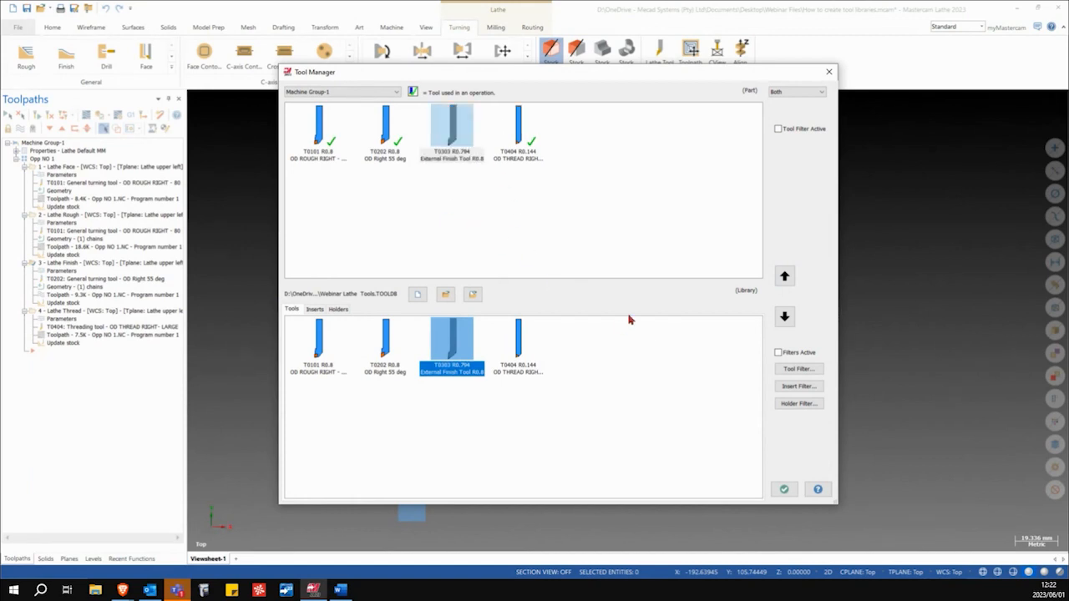
click(572, 264)
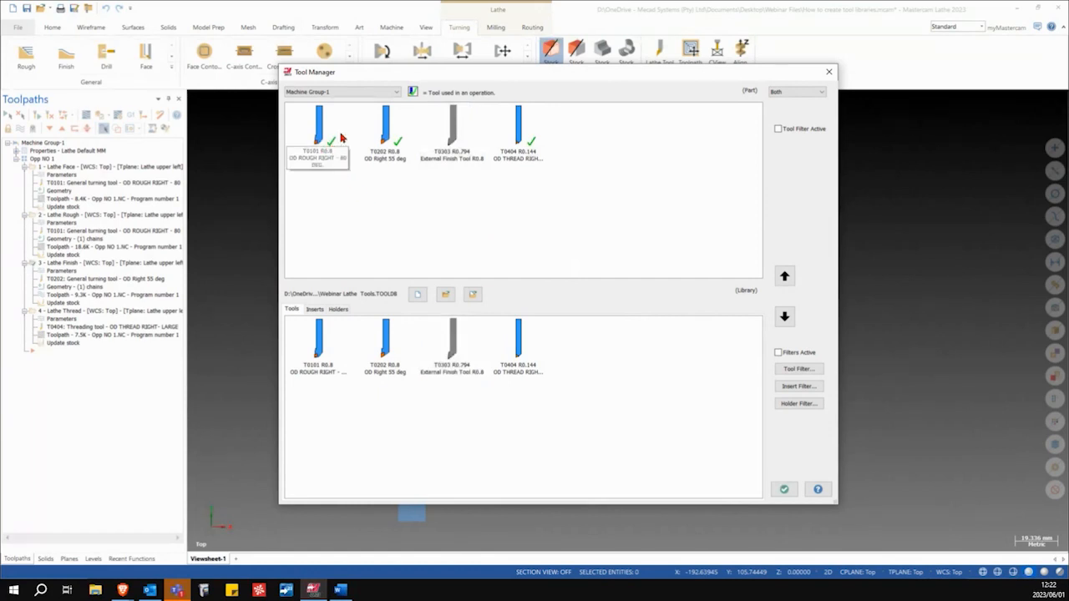
mouse_move(342, 137)
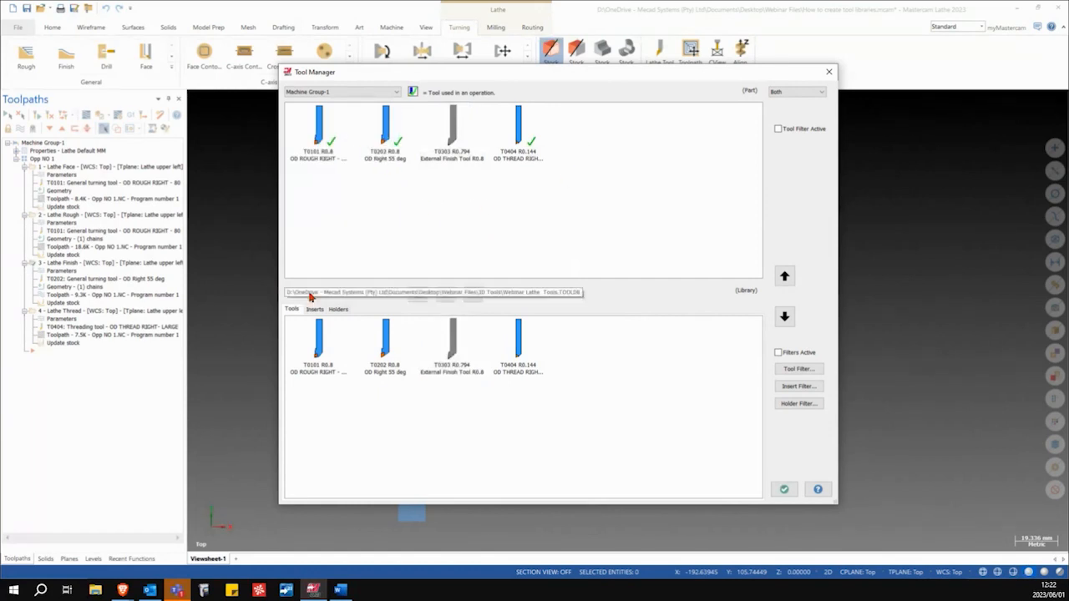
click(462, 164)
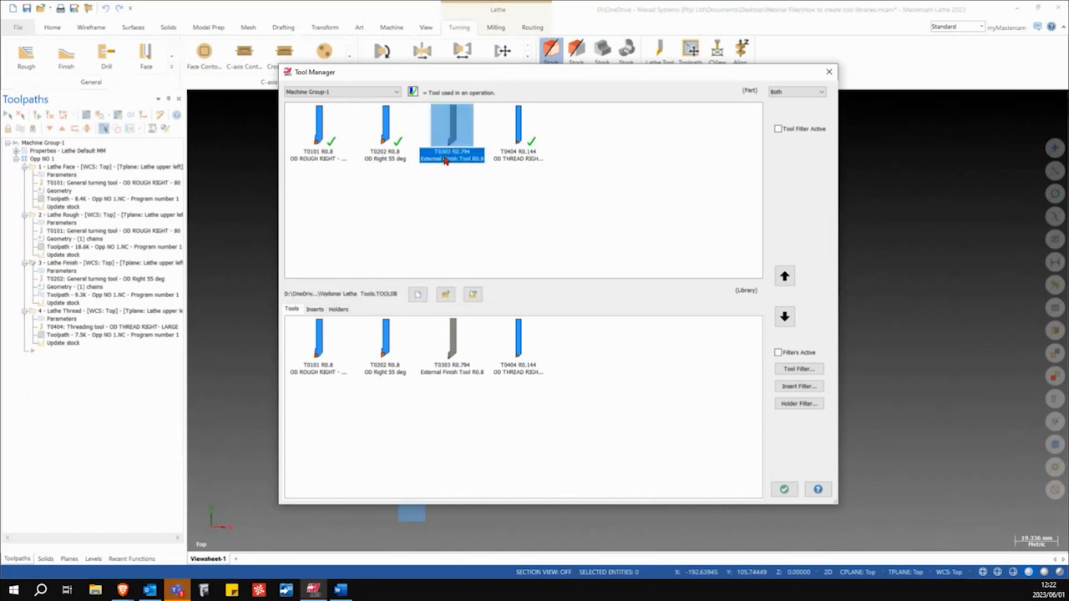
click(783, 489)
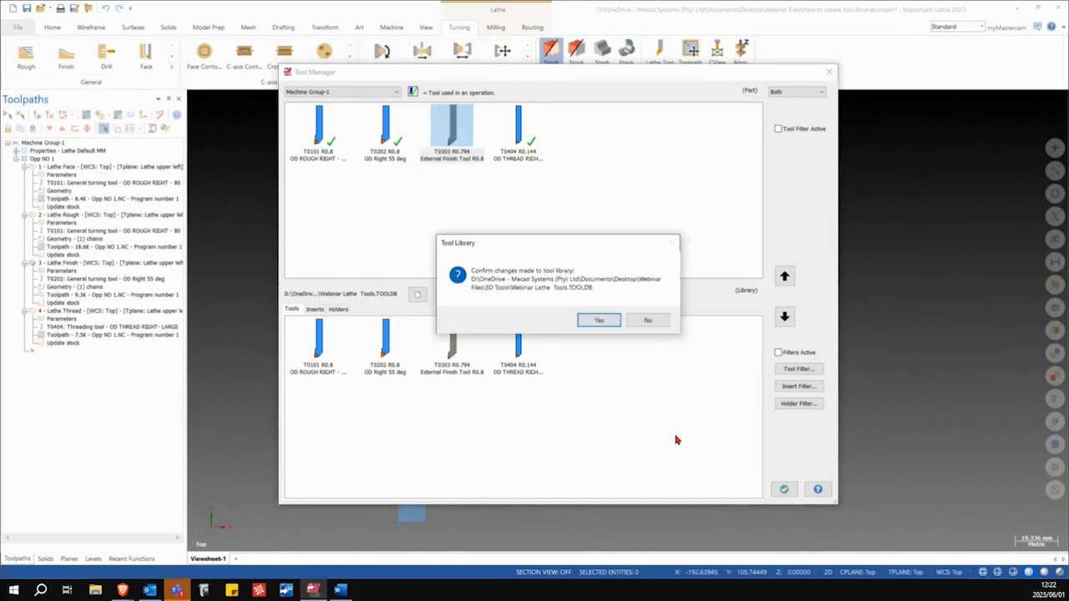
click(597, 323)
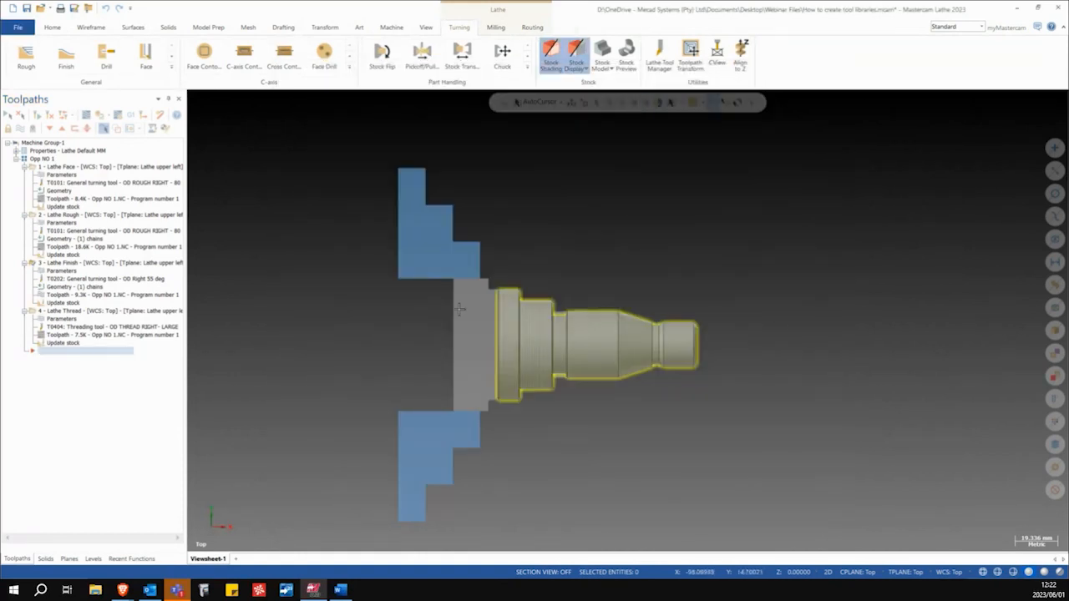
Step: Assign External Finish Tool R0.8 to the Lathe Finish operation with toolpath generation on, and check the machine group's tools in use
click(61, 272)
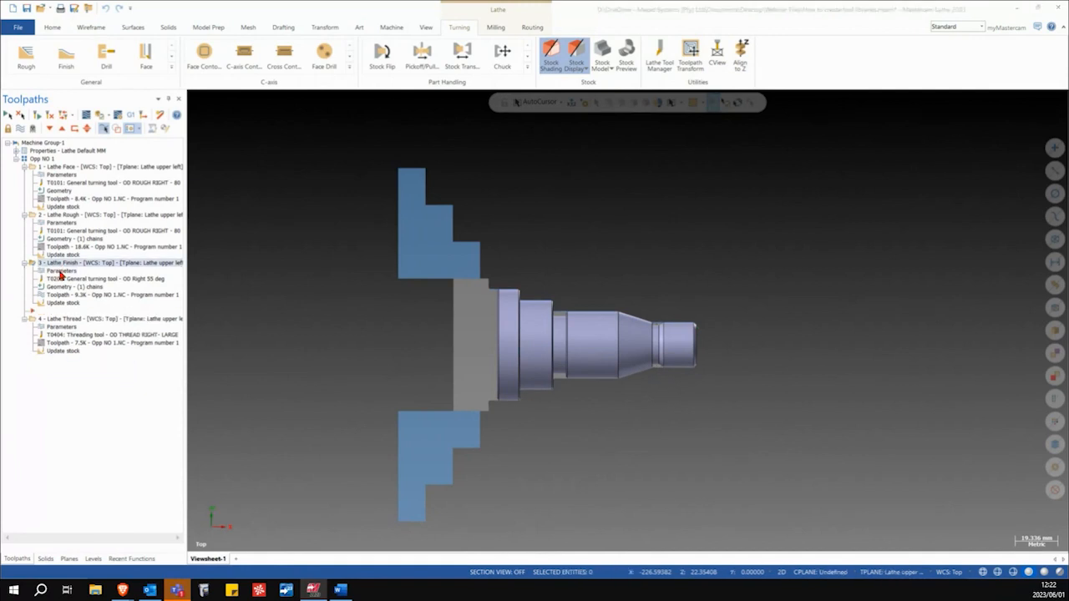
click(52, 135)
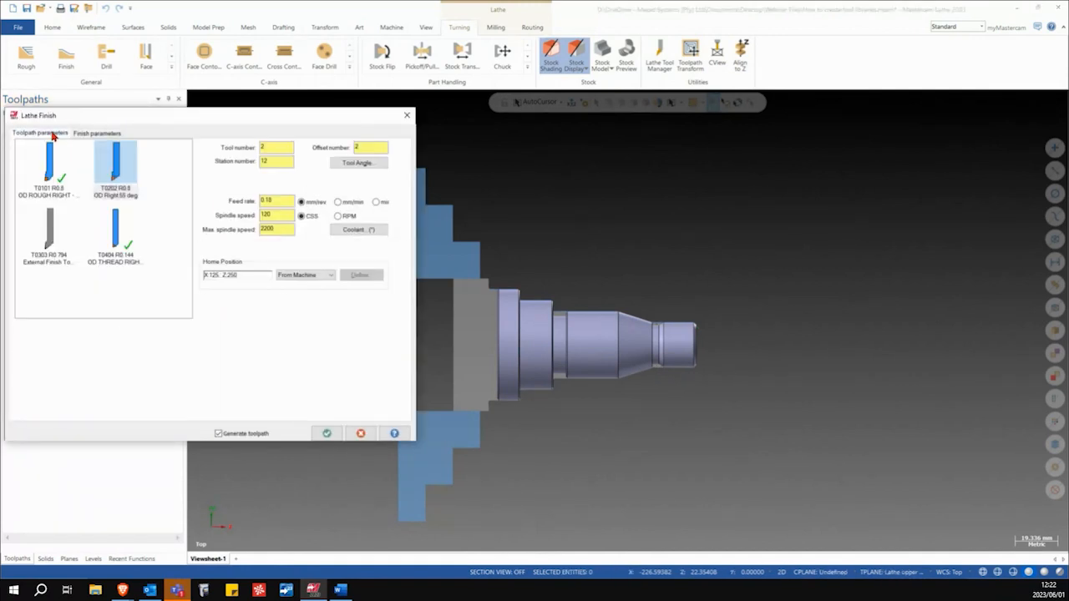
click(51, 244)
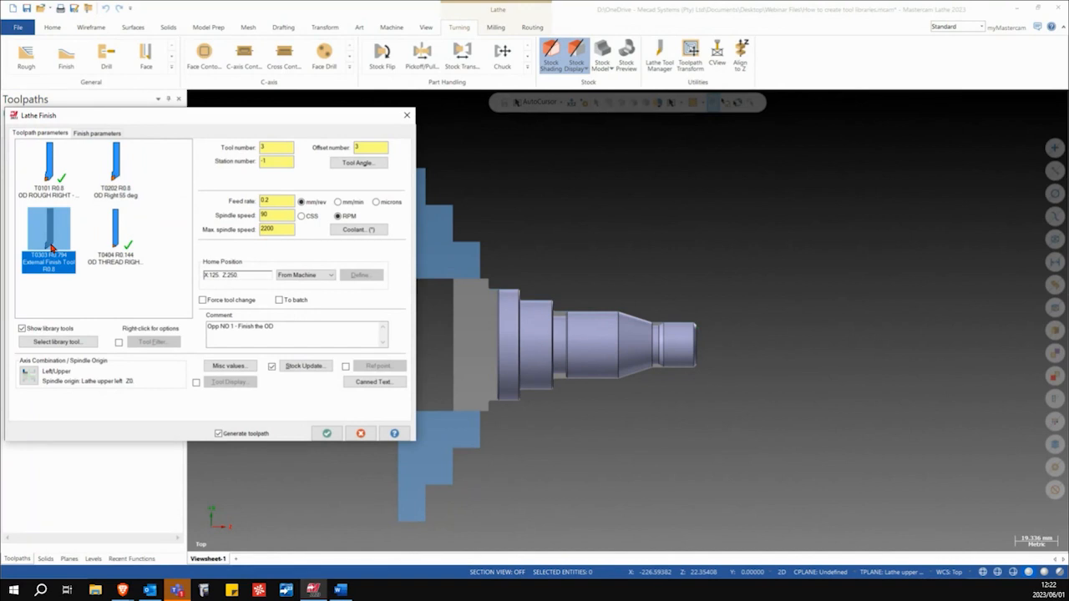
click(327, 435)
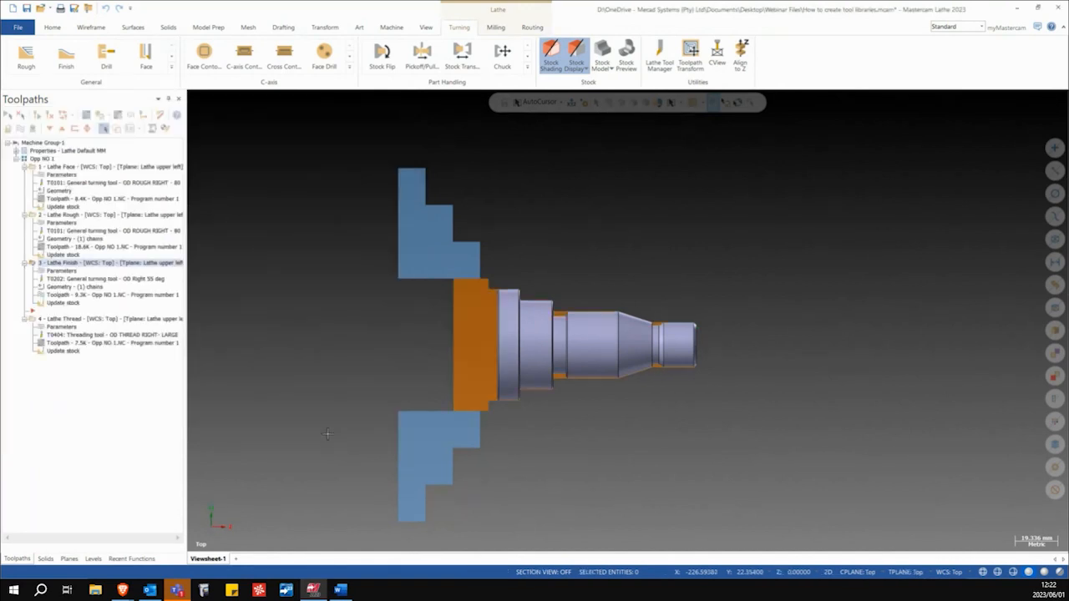
click(659, 60)
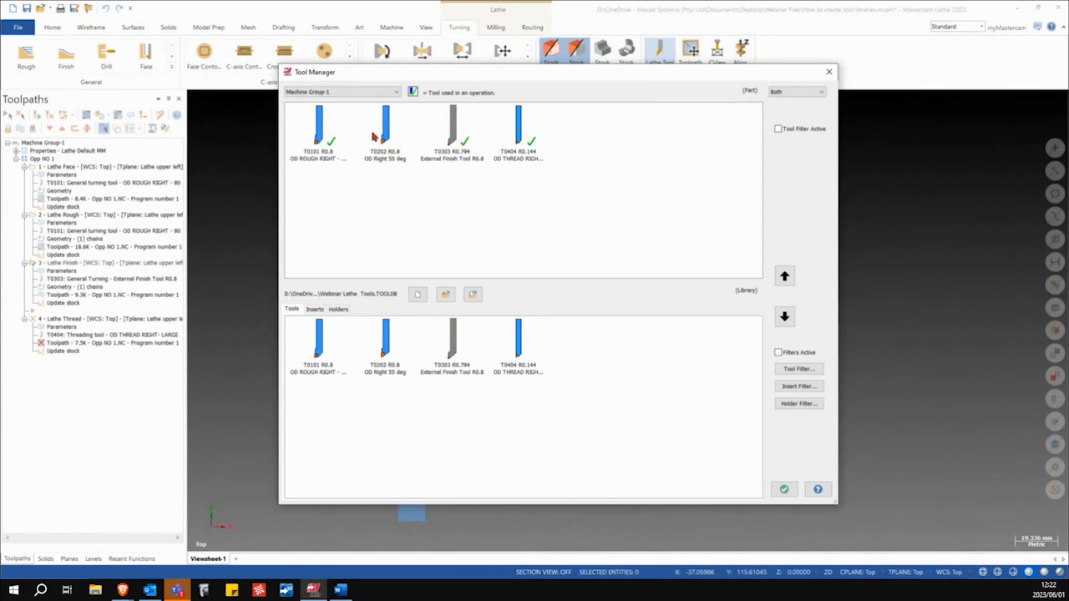
click(783, 488)
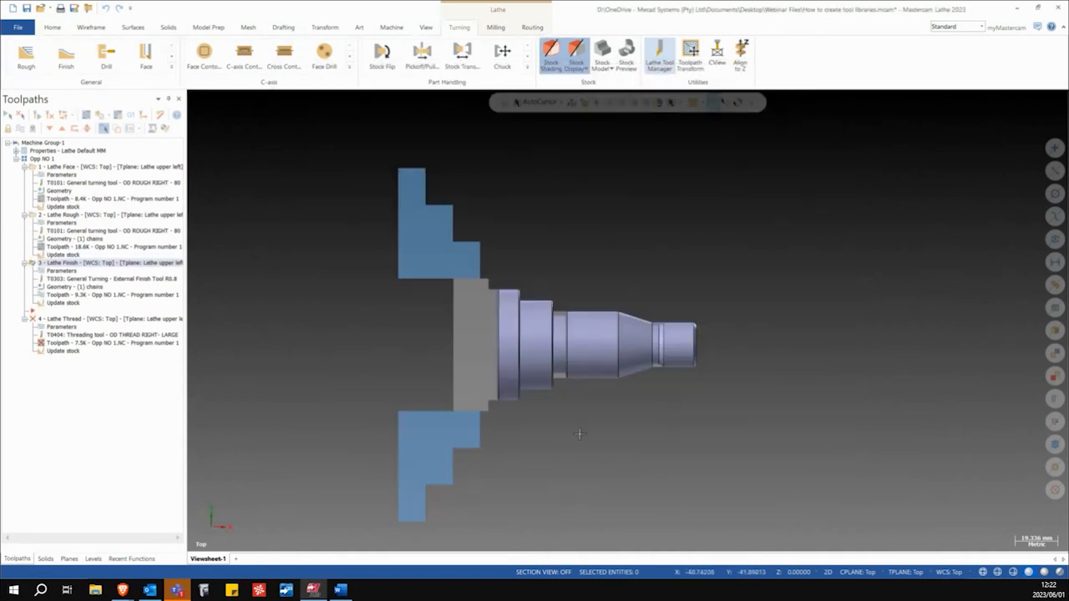
Step: Regenerate the Lathe Thread operation with the OD THREAD RIGHT LARGE tool
click(60, 332)
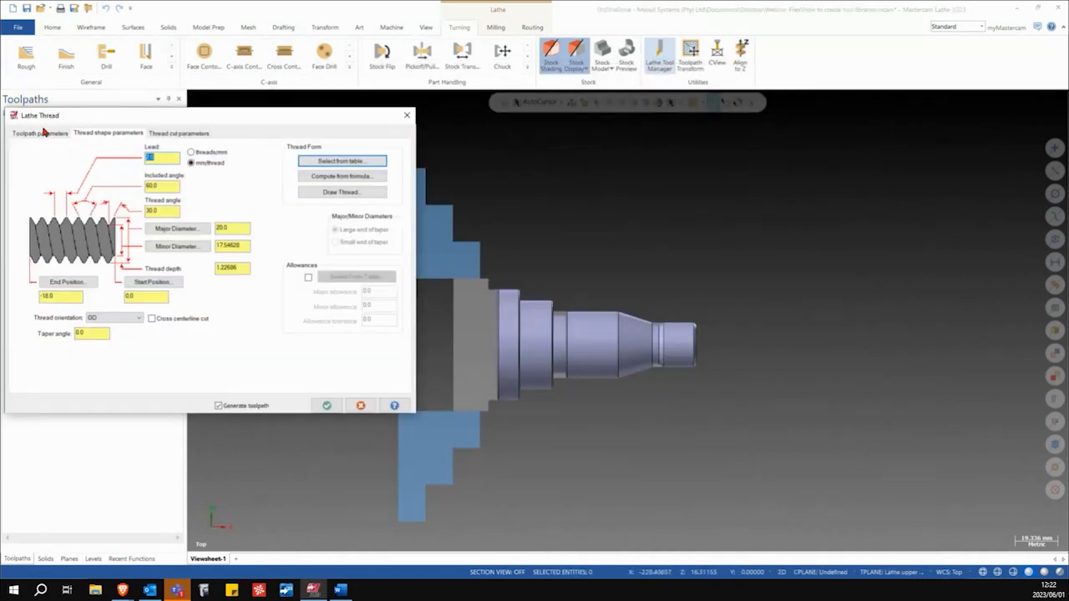
click(40, 132)
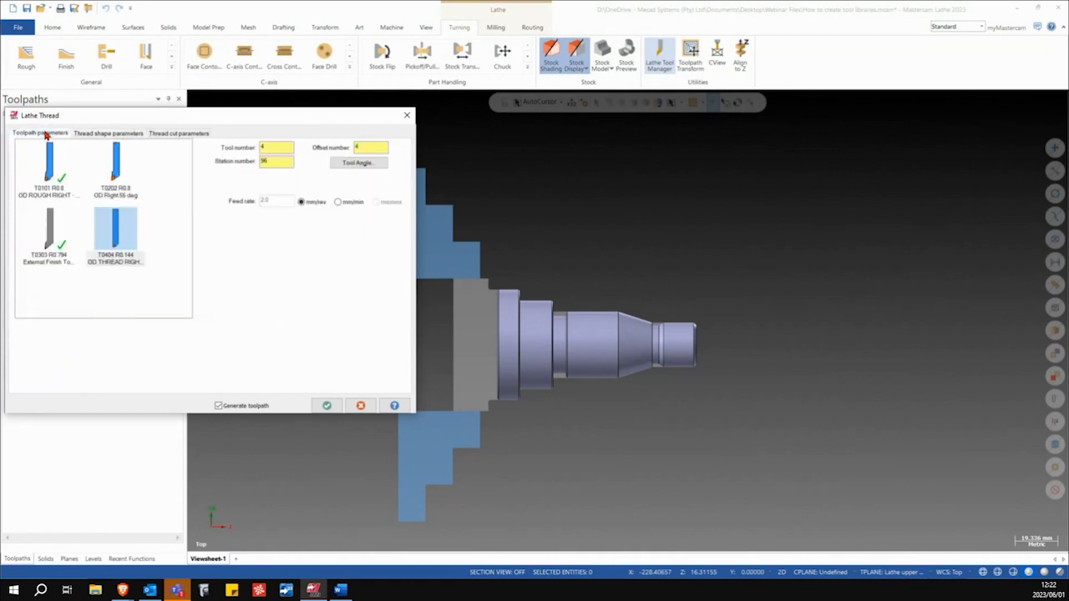
click(115, 240)
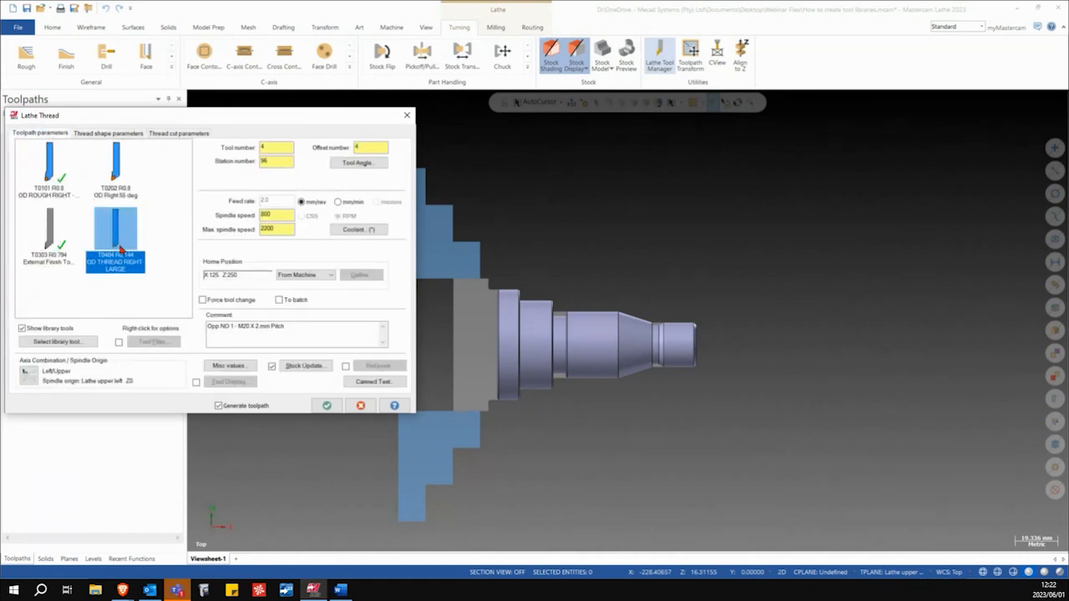
click(325, 405)
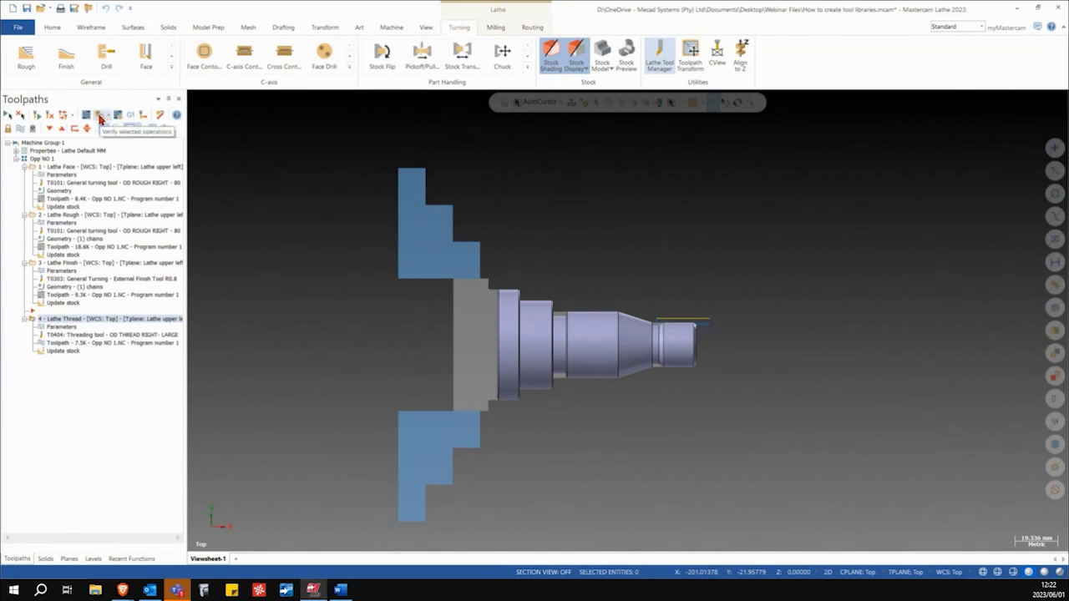
Step: Check the stop conditions, verify the Lathe Thread operation in the simulator, and close the simulation
click(99, 116)
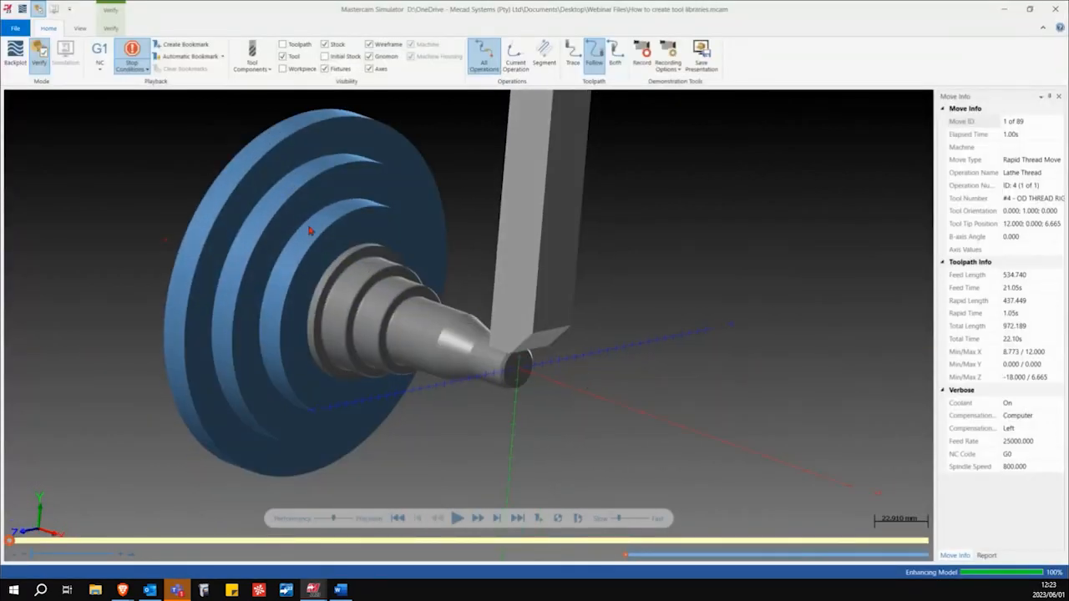
click(131, 66)
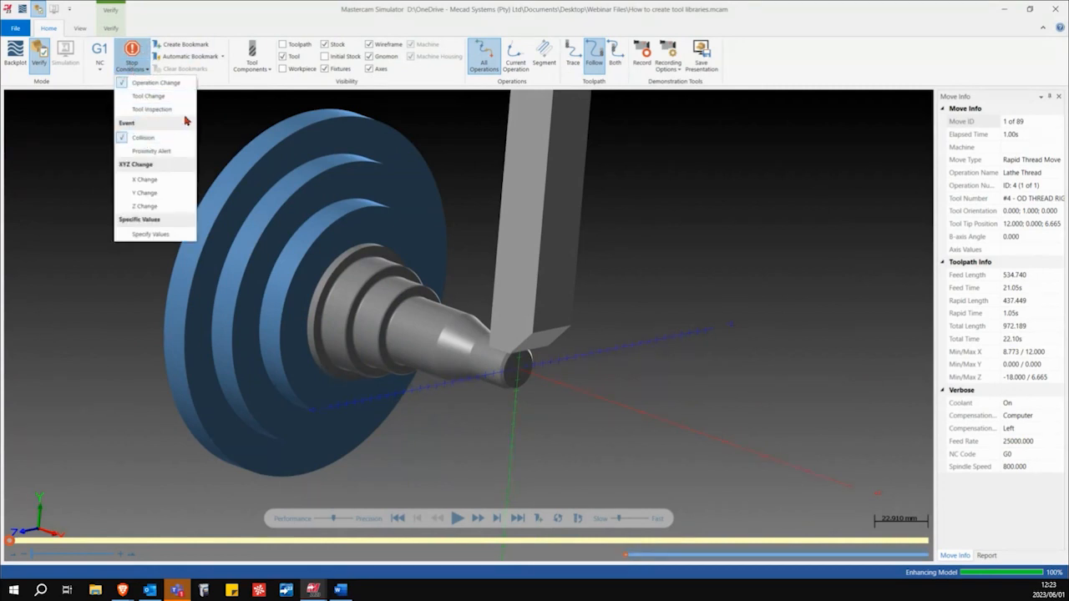
click(55, 169)
click(110, 29)
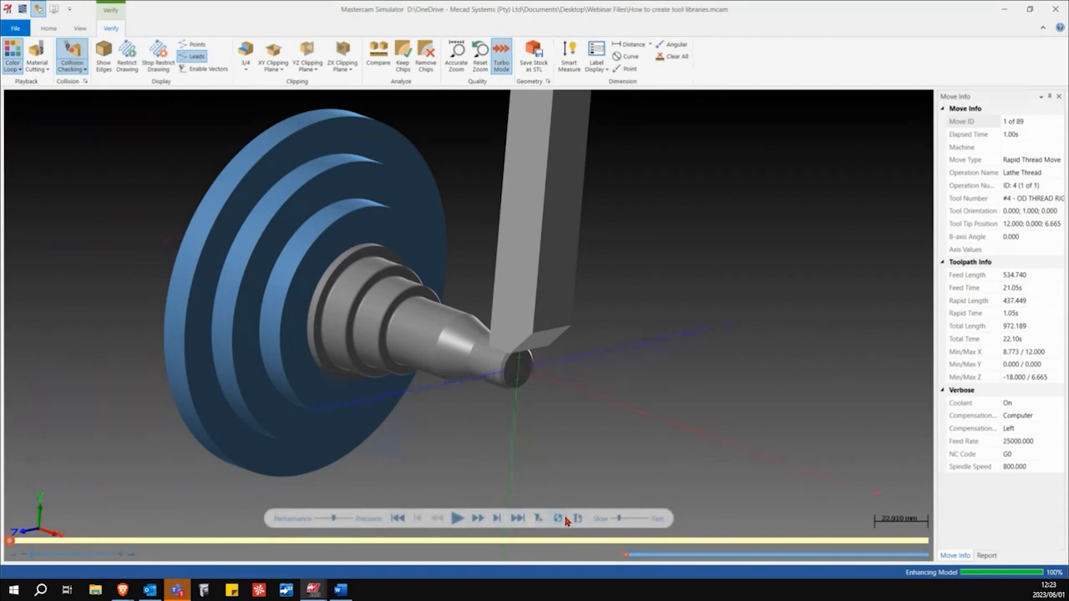
click(457, 519)
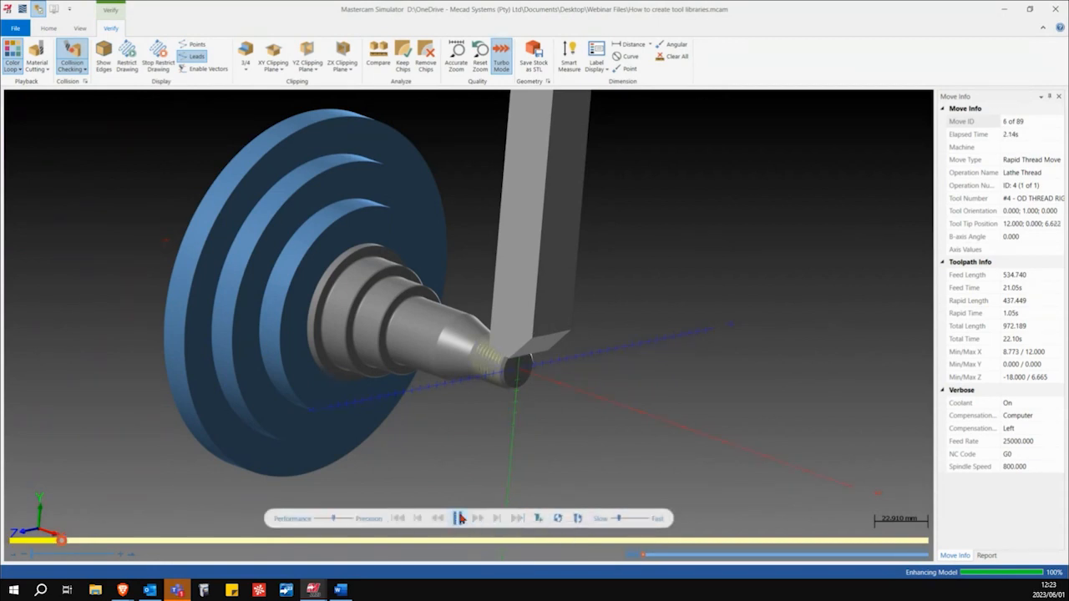
click(458, 518)
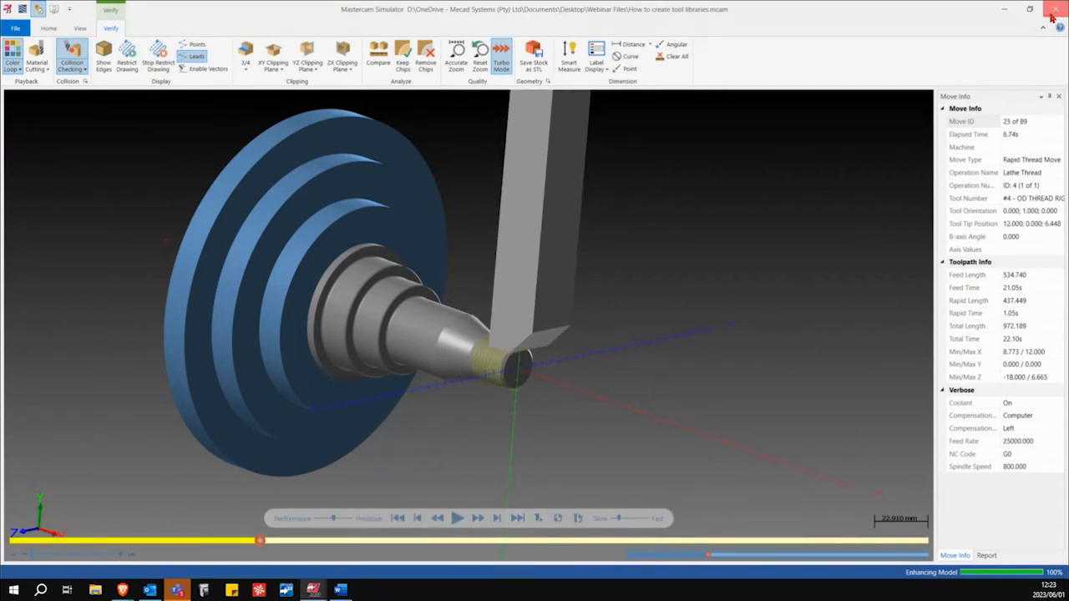
click(1054, 10)
Step: Select all operations in Machine Group-1 and run the verify simulation through facing, roughing, finishing and threading
click(47, 143)
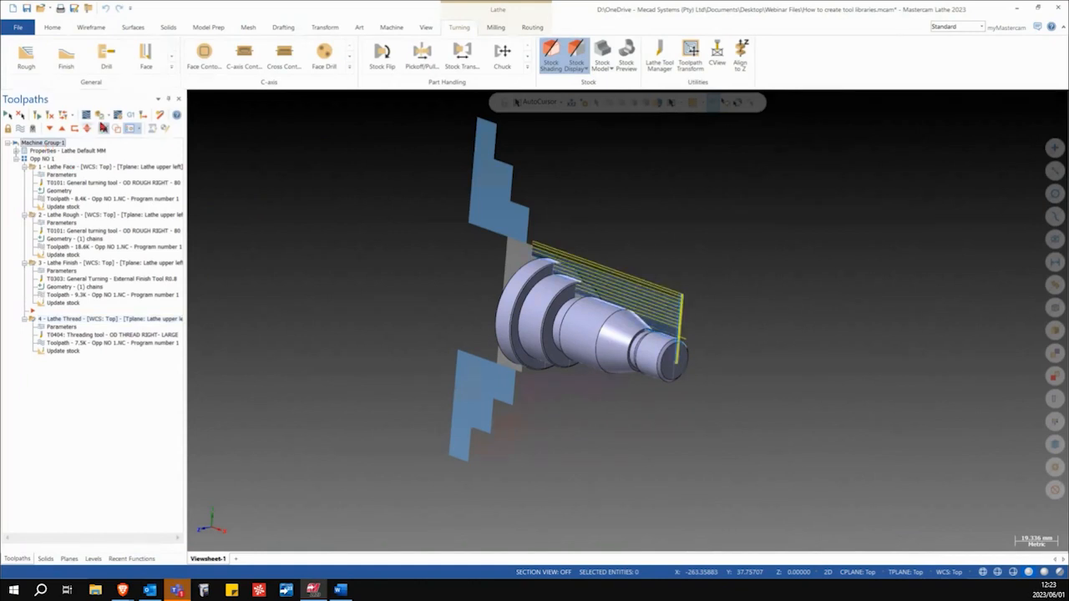
click(99, 116)
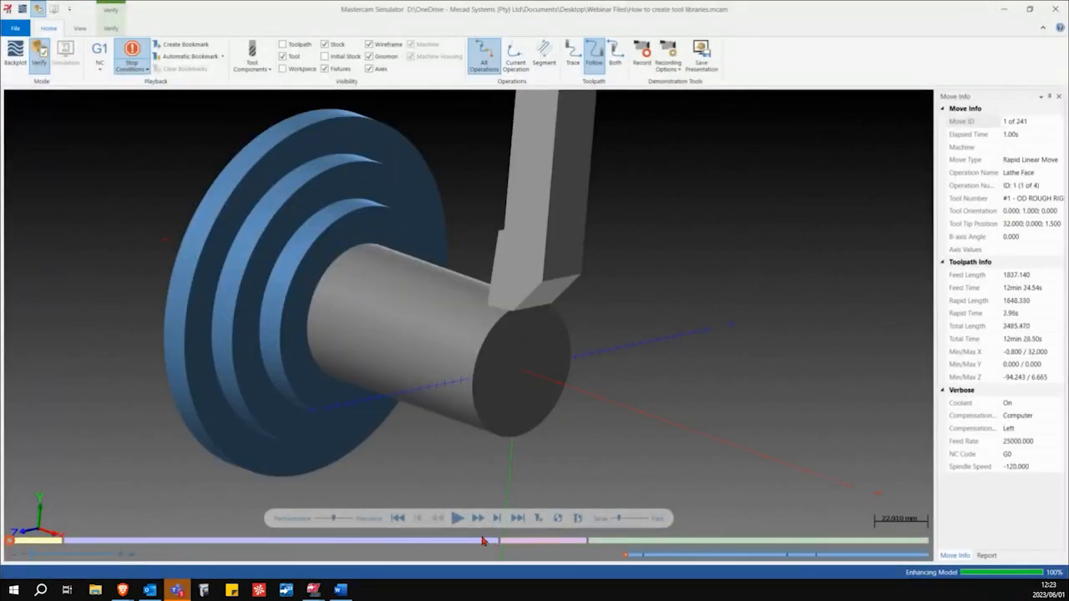
click(457, 519)
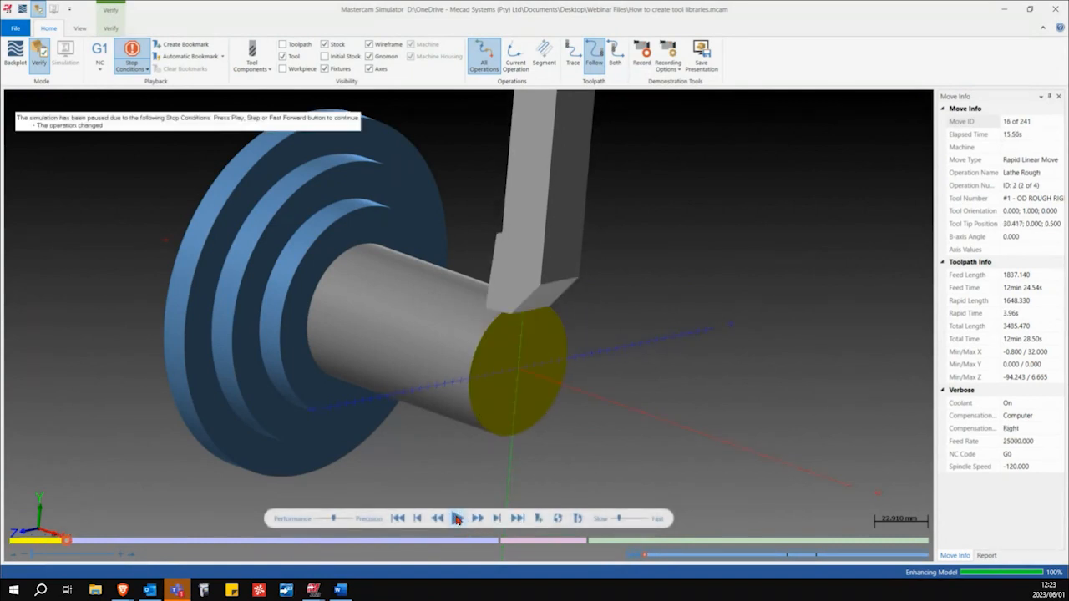
click(458, 518)
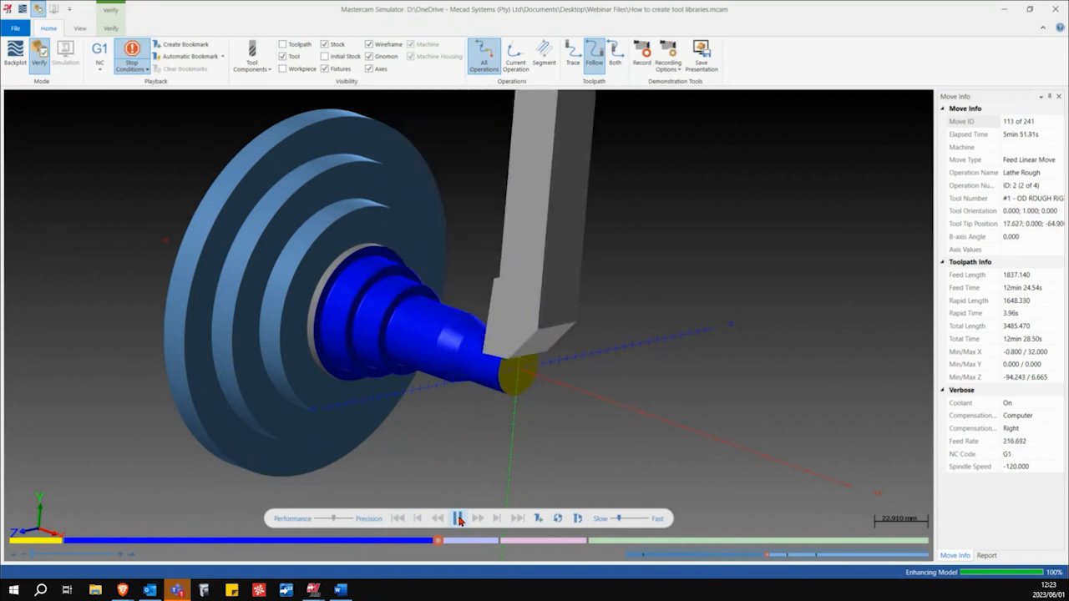
click(457, 519)
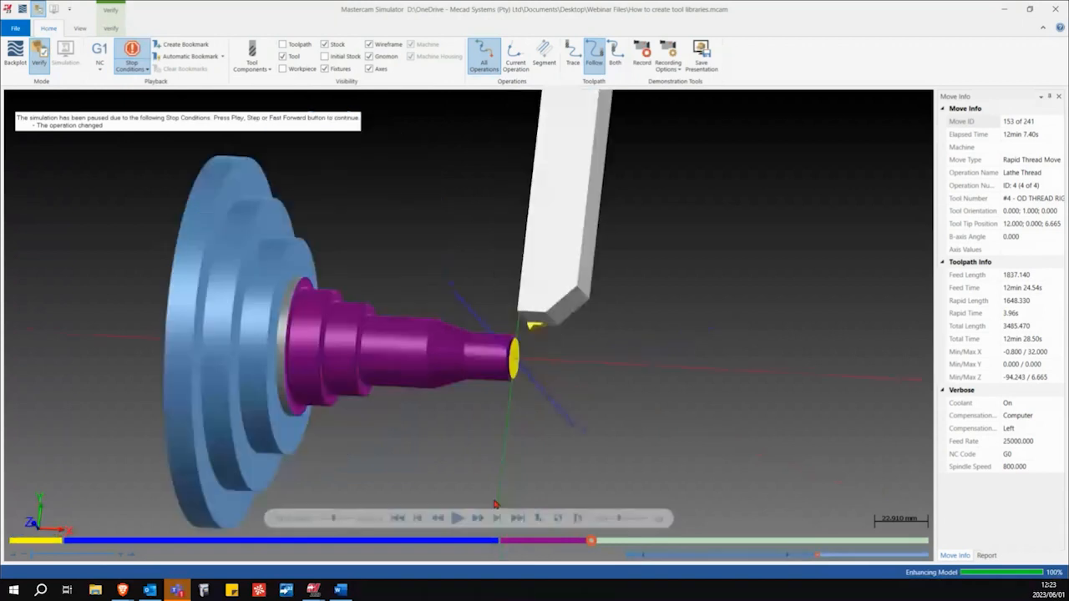
click(457, 518)
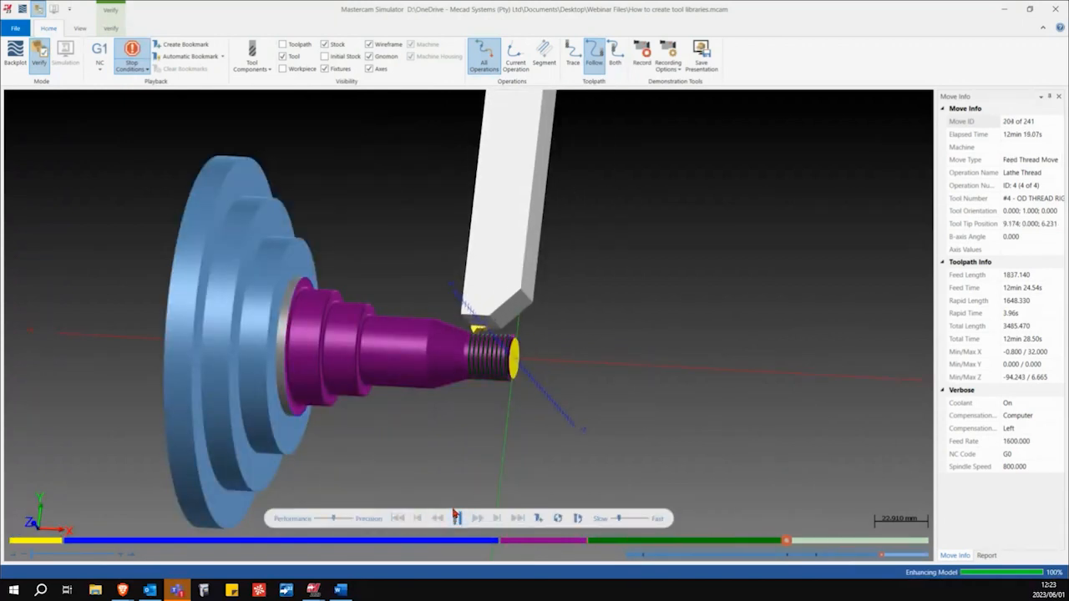
Step: Inspect the simulated thread at the end of the part and close the simulator
scroll(504, 357, up, 3)
scroll(478, 357, up, 3)
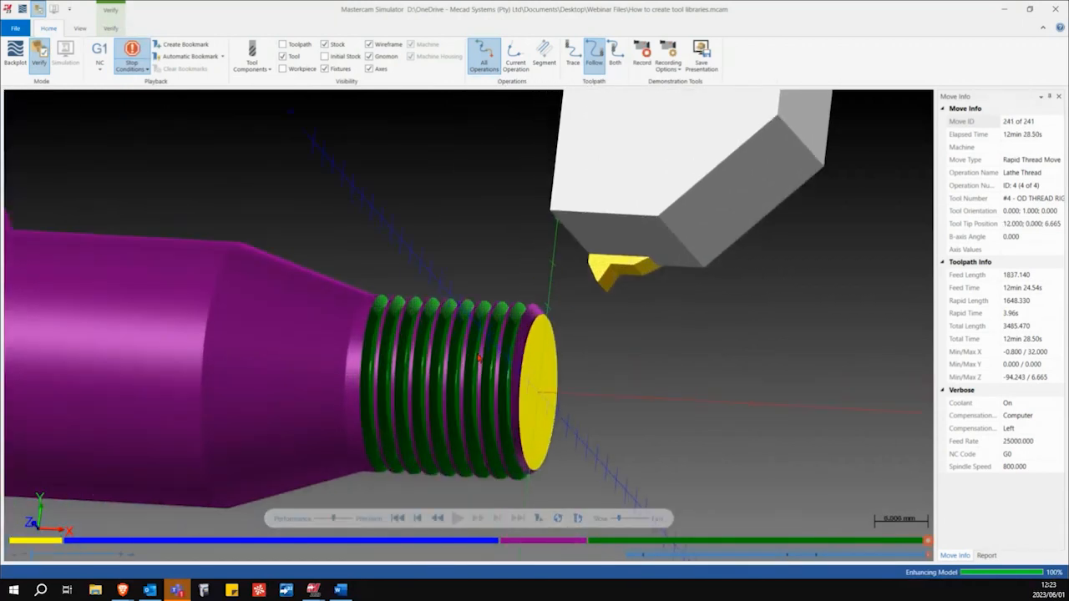
scroll(473, 357, down, 7)
middle_drag(619, 368, 596, 382)
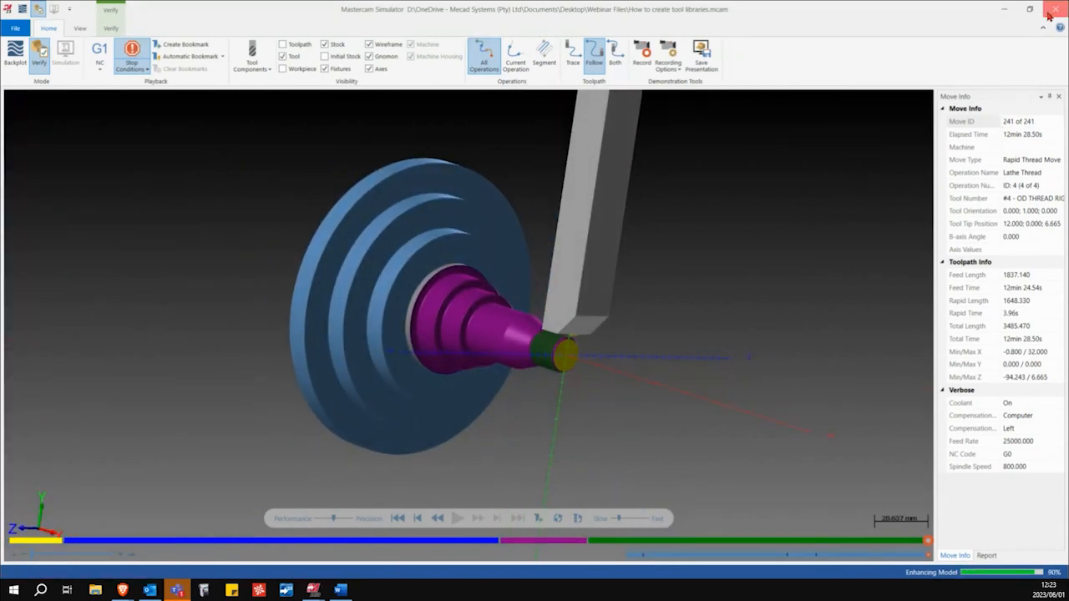
click(1055, 8)
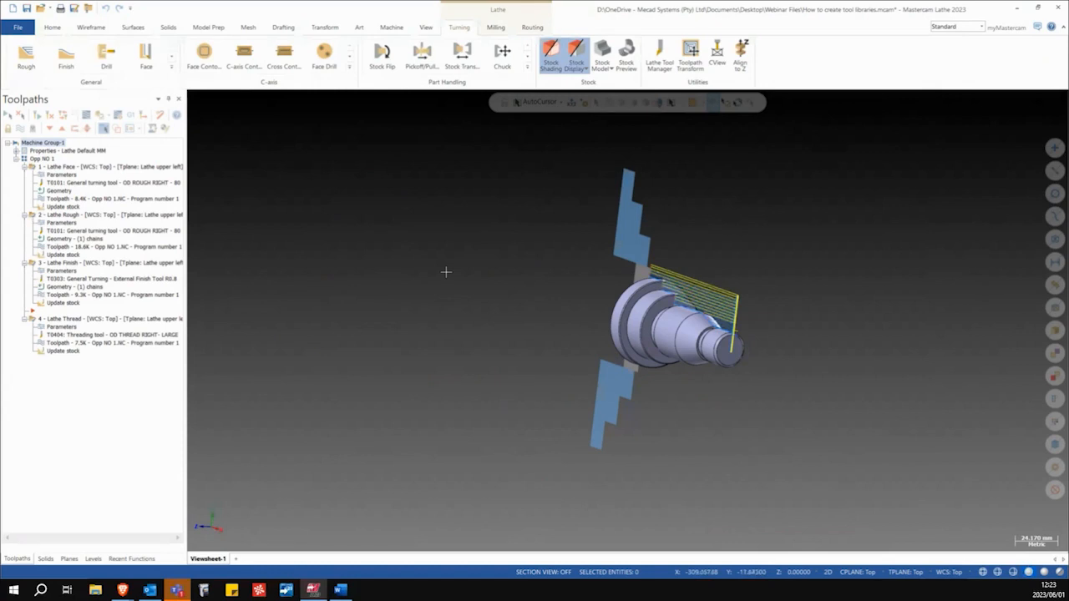
mouse_move(551, 334)
middle_down()
mouse_move(584, 334)
mouse_move(568, 346)
mouse_move(542, 334)
middle_up()
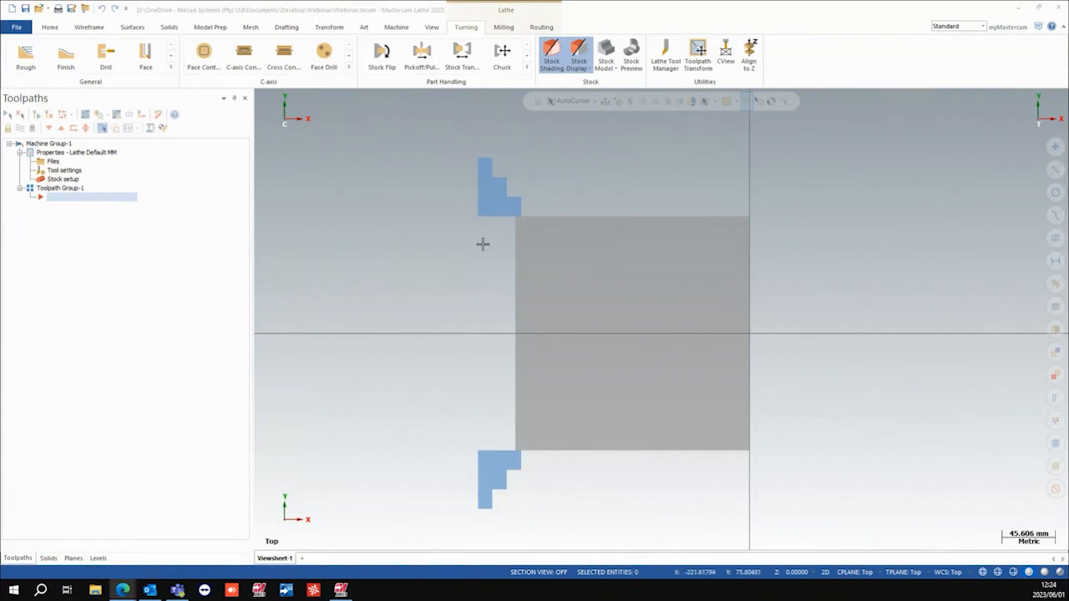
Step: Review Machine Group-1's tools and the Lathe_mm library in the lathe tool manager of the Webinar file and close it
scroll(482, 243, down, 1)
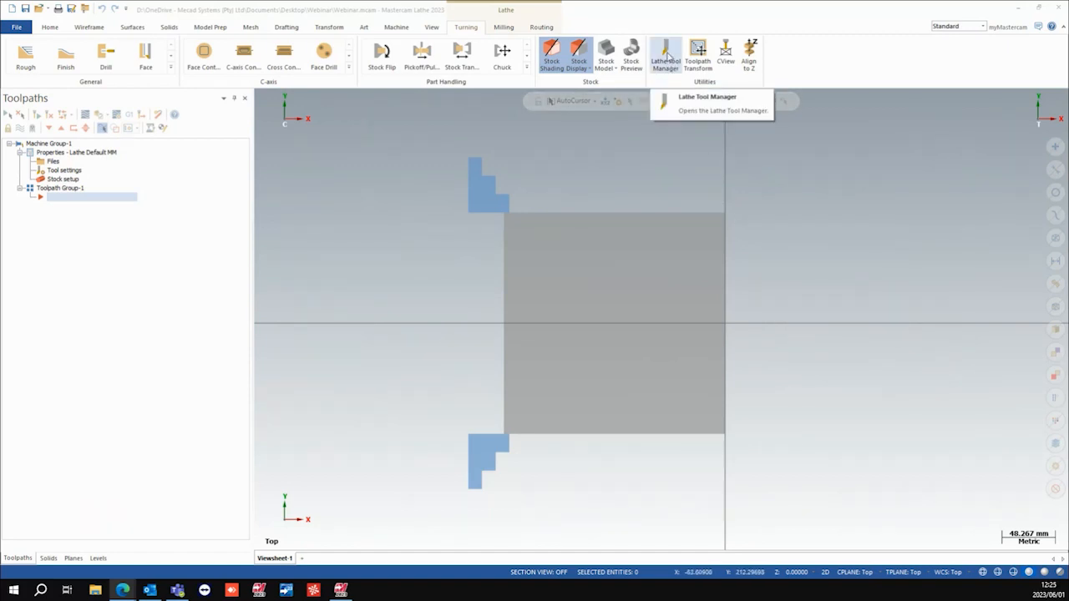
click(666, 56)
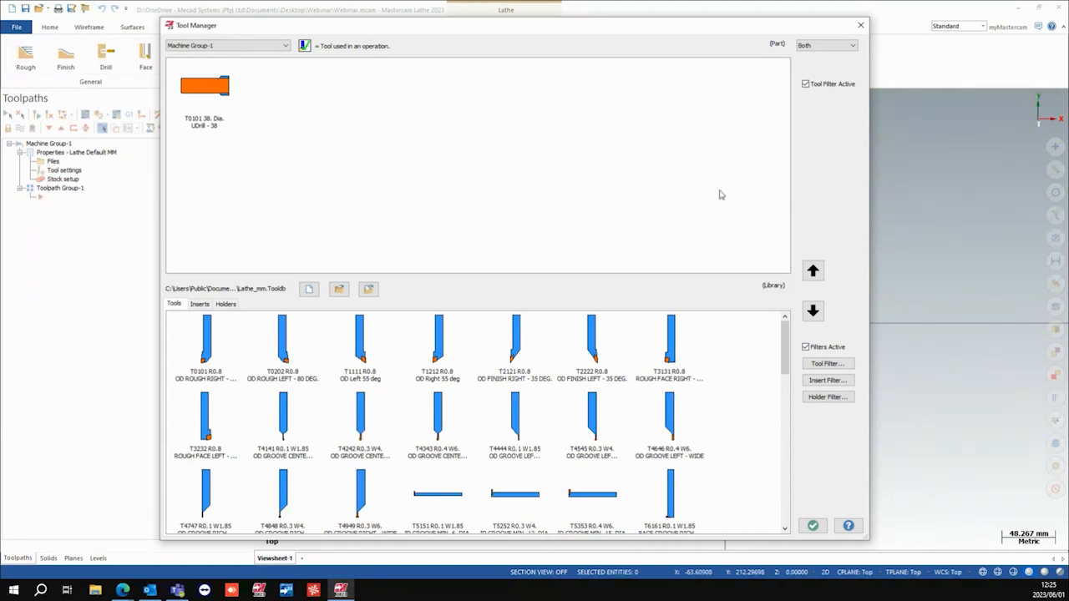
click(813, 526)
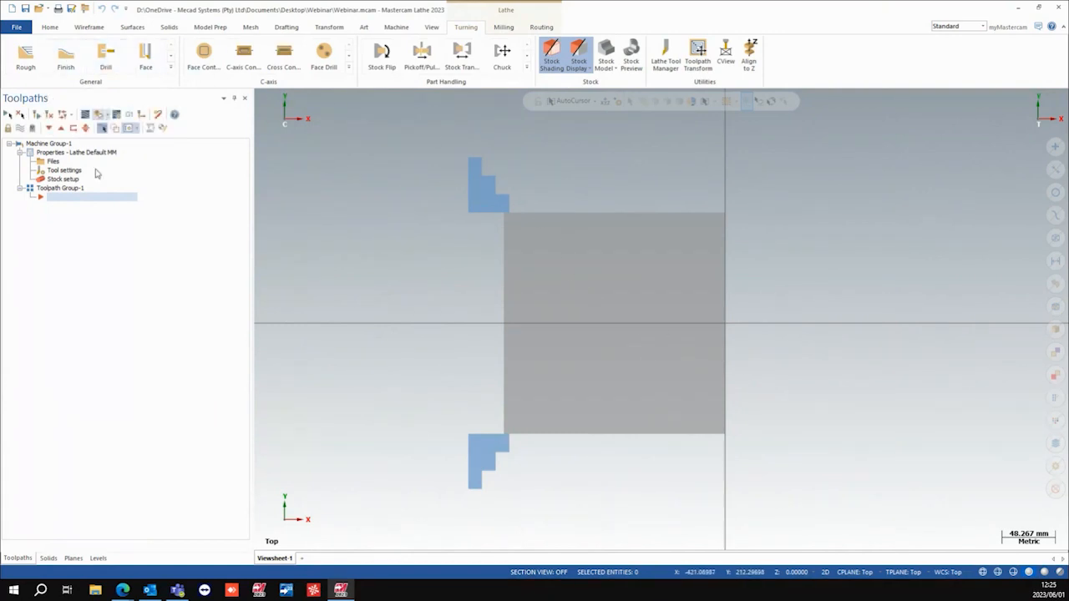
Step: Create a Lathe Drill operation with the 38 mm diameter UDrill tool and a negative incremental depth, and check the hole in the stock
click(105, 55)
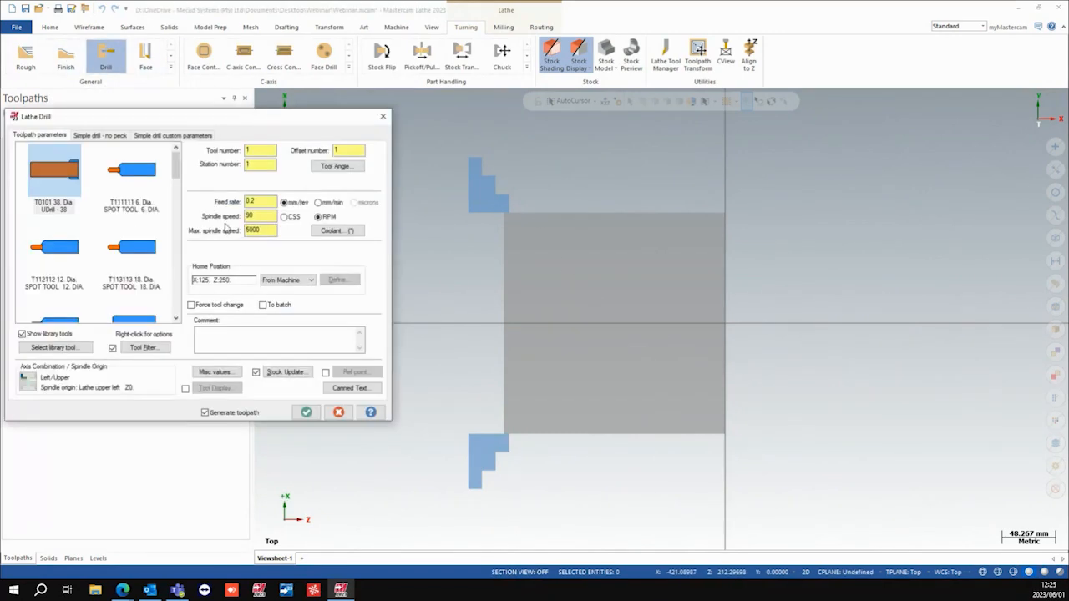
click(61, 186)
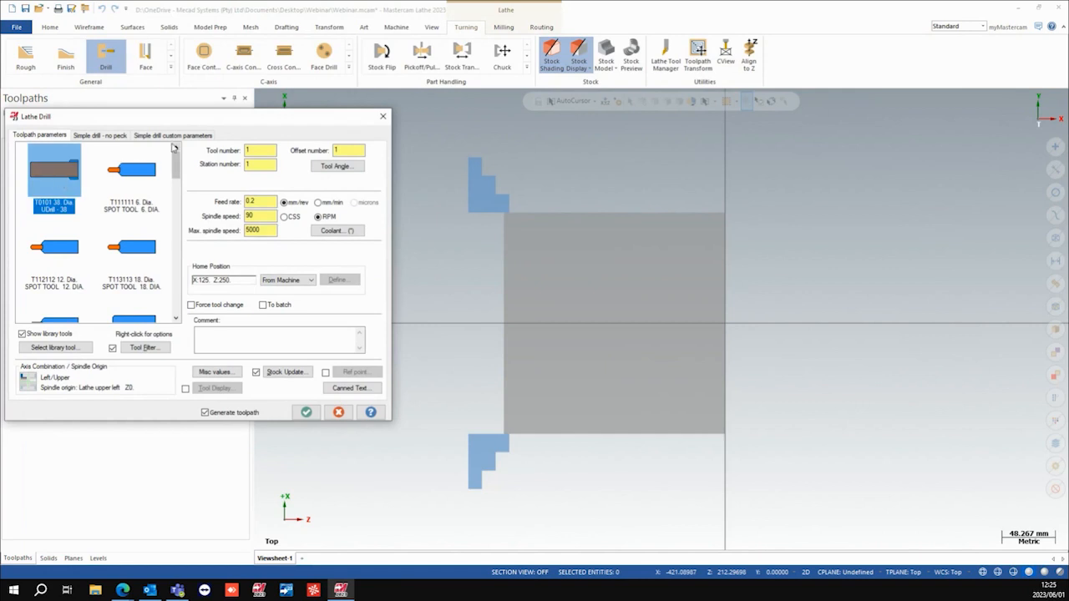
click(117, 135)
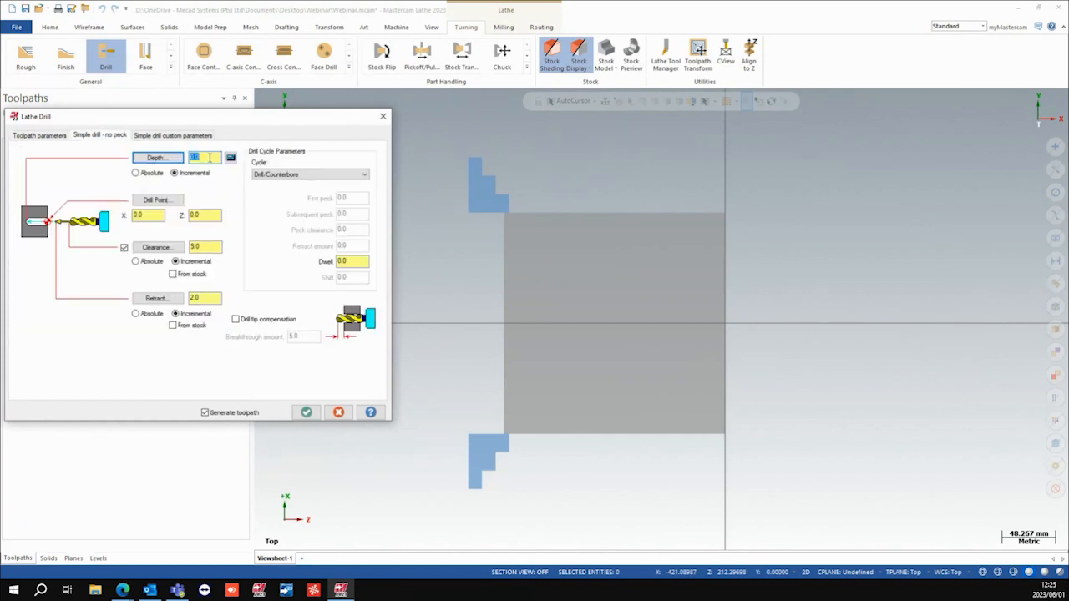
text(-2)
click(306, 412)
scroll(758, 334, up, 6)
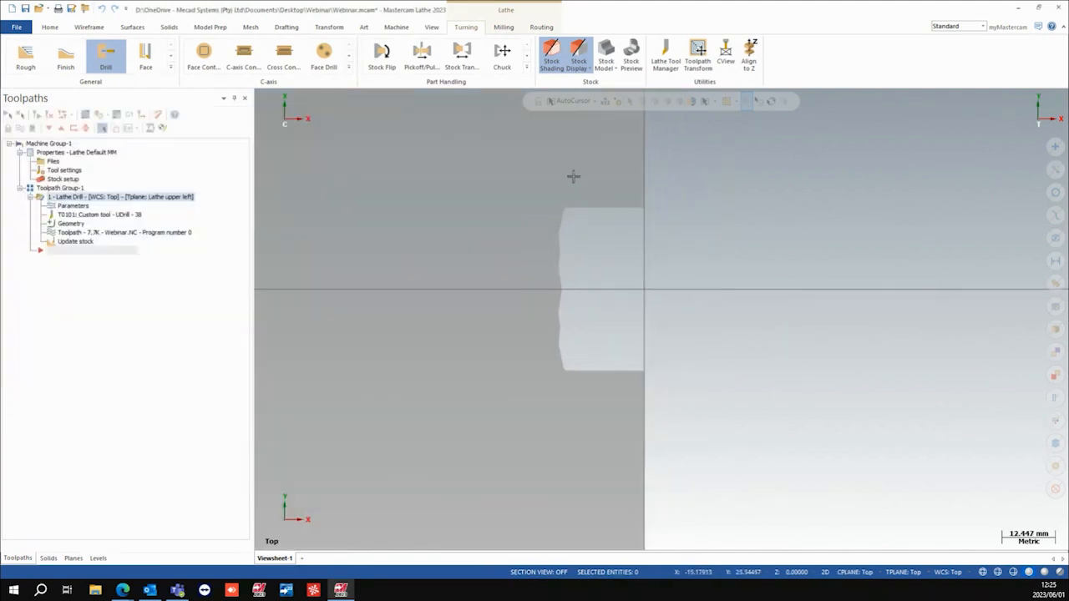
scroll(637, 396, down, 4)
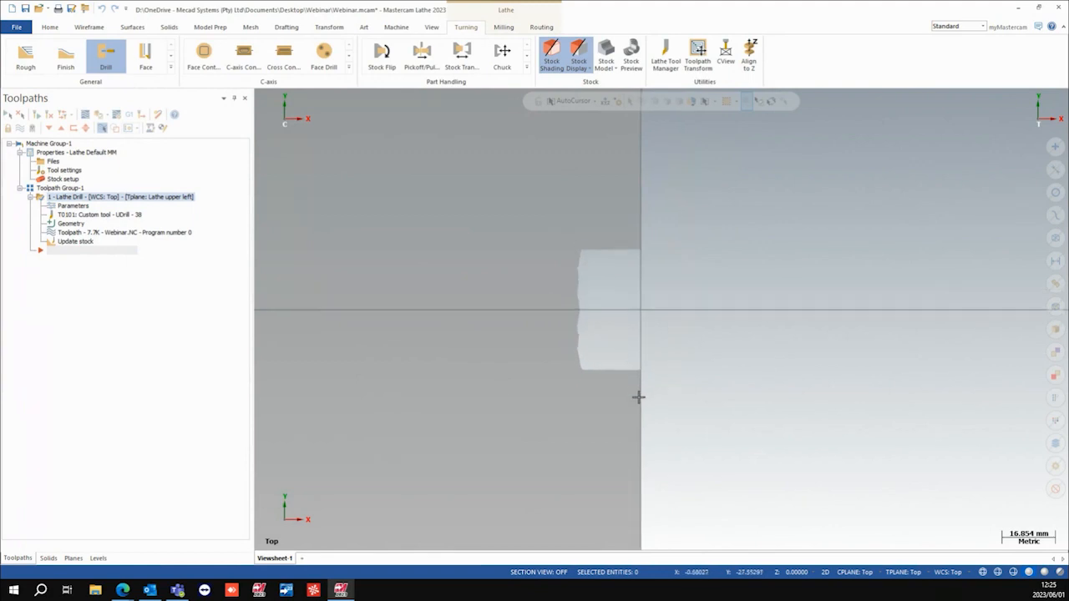
scroll(723, 353, down, 3)
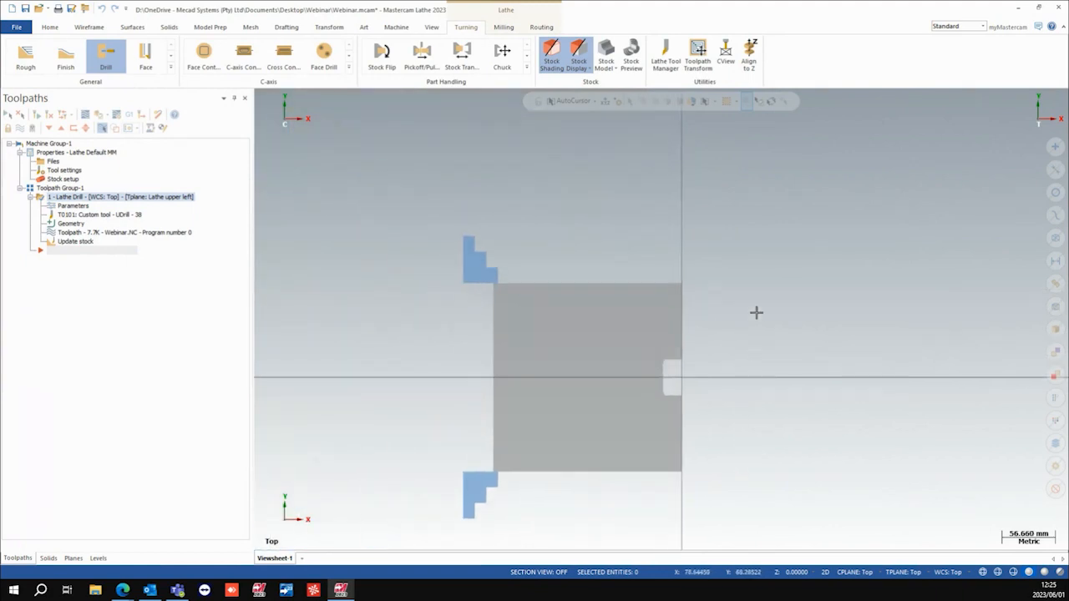
scroll(749, 455, up, 1)
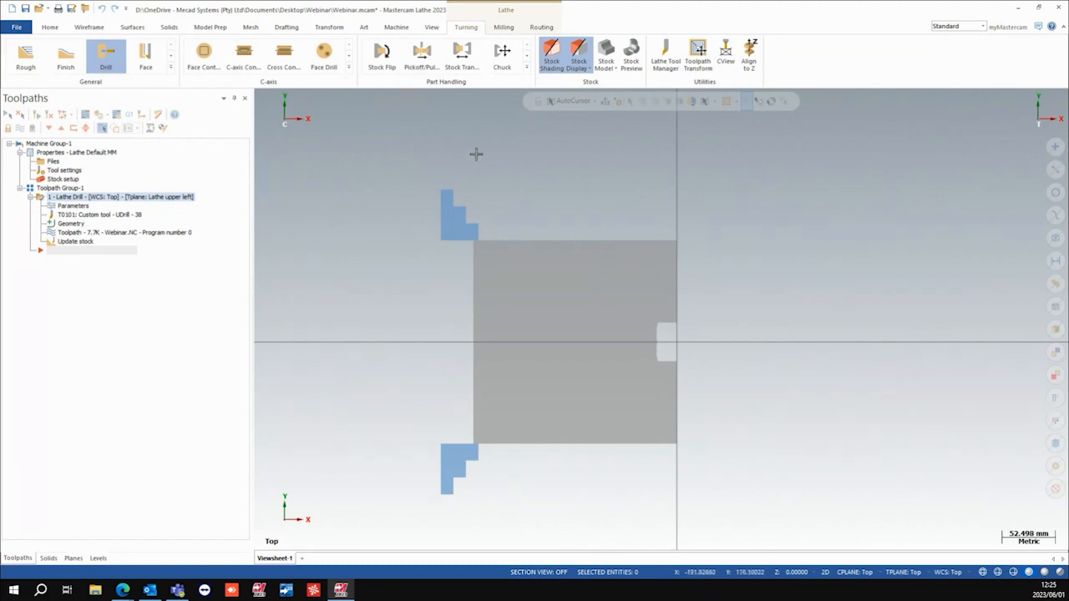
Step: Add a default metric mill as a second machine group and expand its properties
click(398, 28)
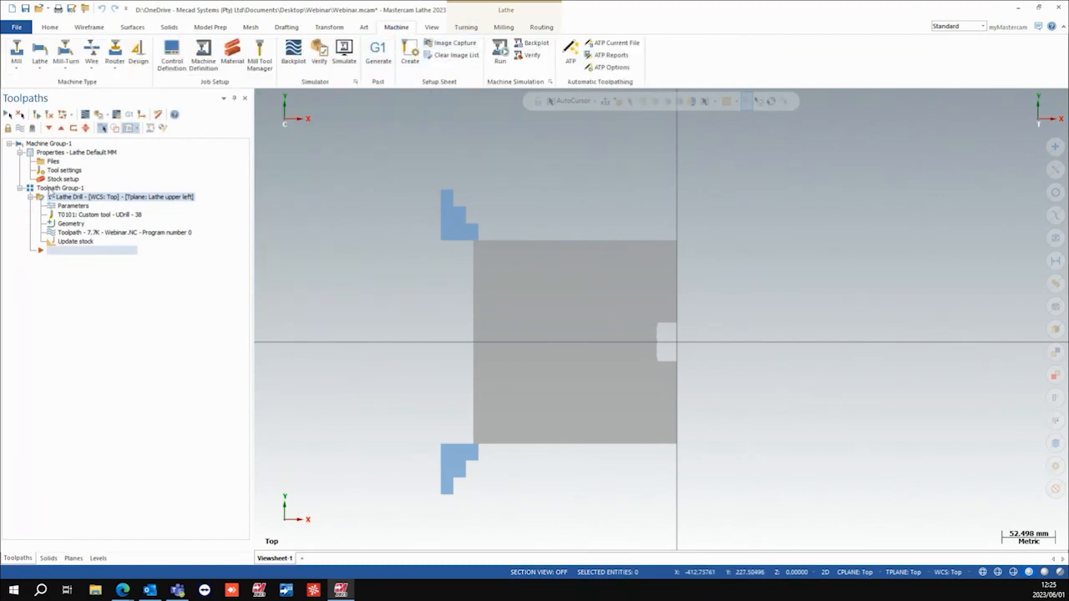
click(49, 144)
click(61, 197)
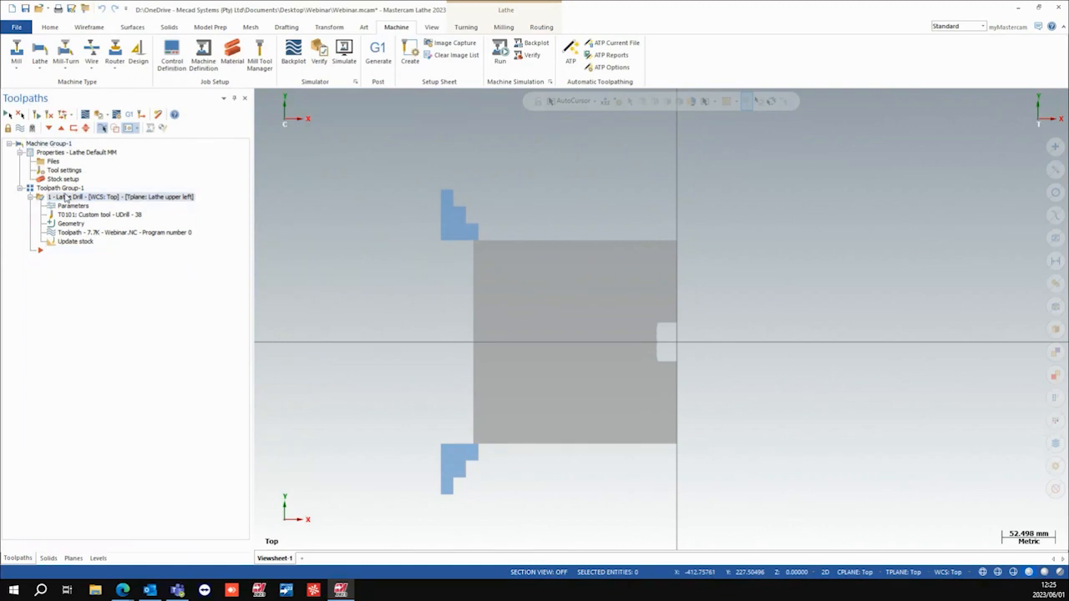
click(465, 26)
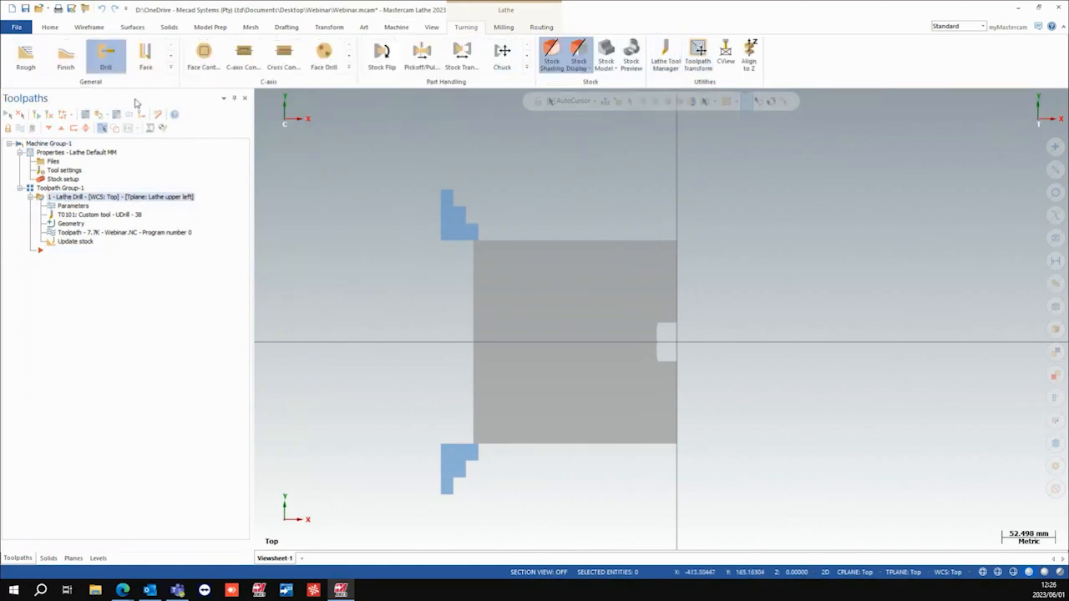
click(398, 28)
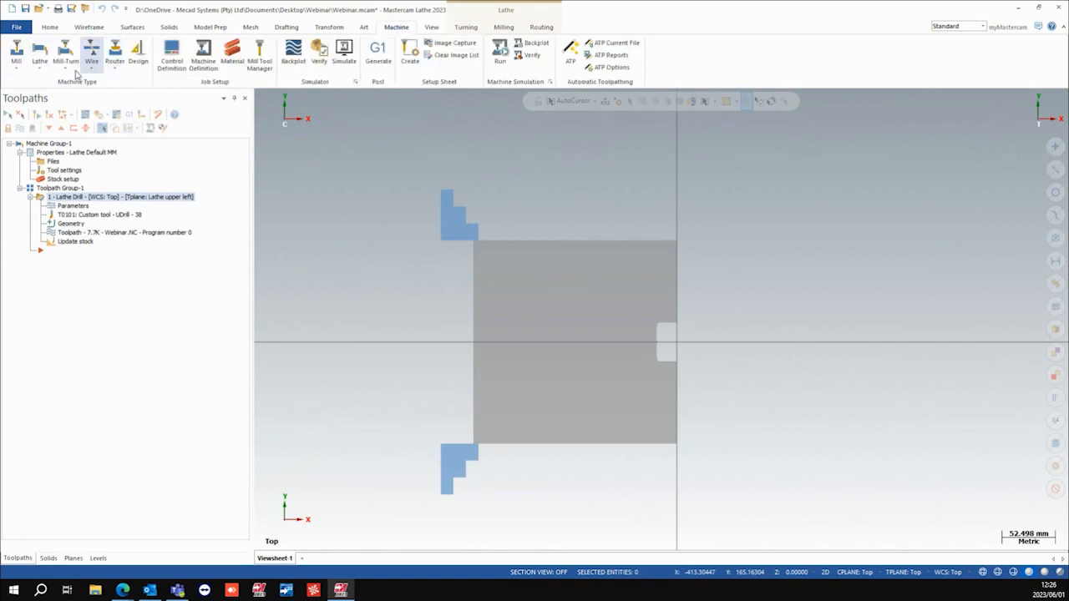
click(17, 60)
click(34, 86)
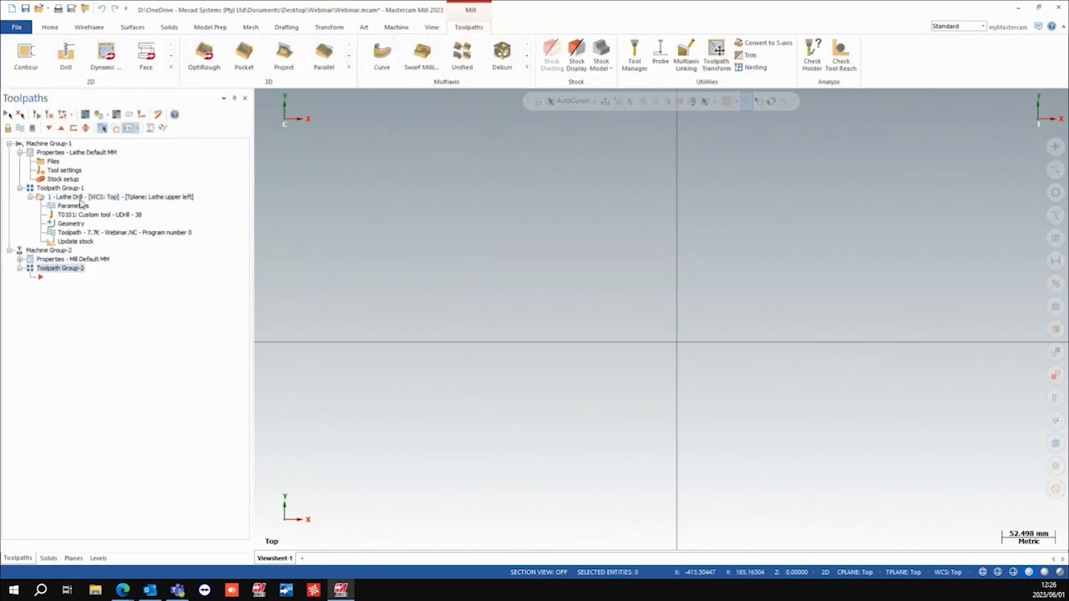
click(19, 259)
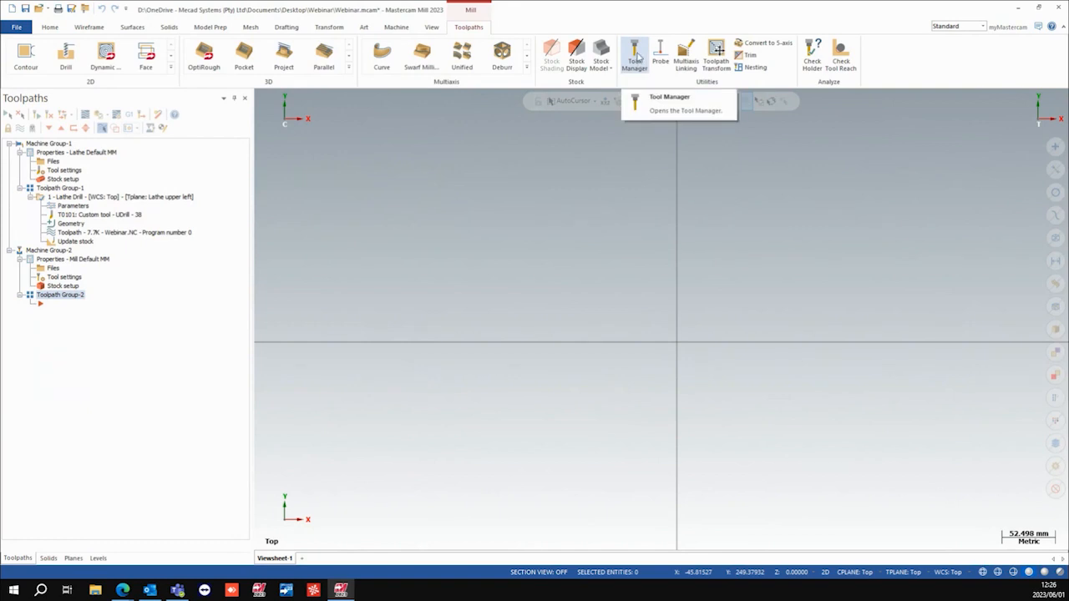
Step: Examine the assemblies, tools and holders of the Mill_mm library in the Tool Manager for Machine Group-2
click(636, 58)
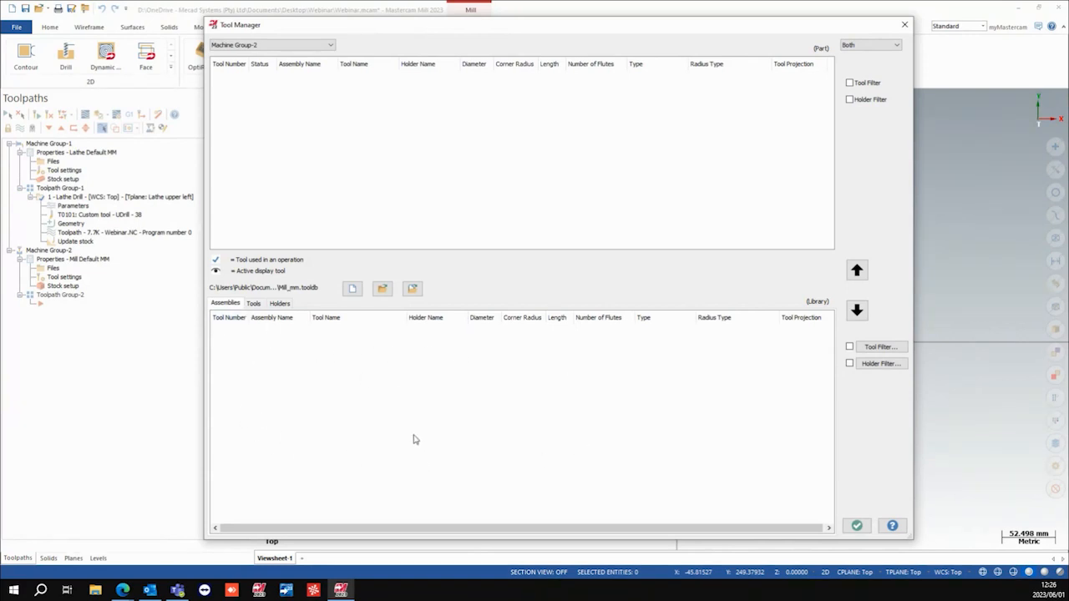
click(256, 304)
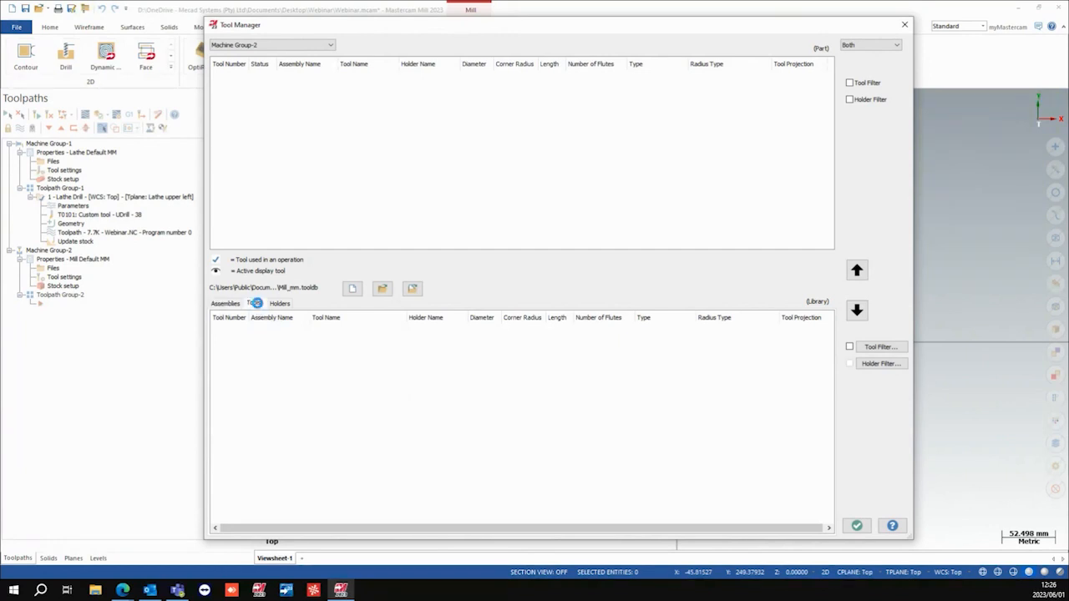
scroll(393, 377, down, 18)
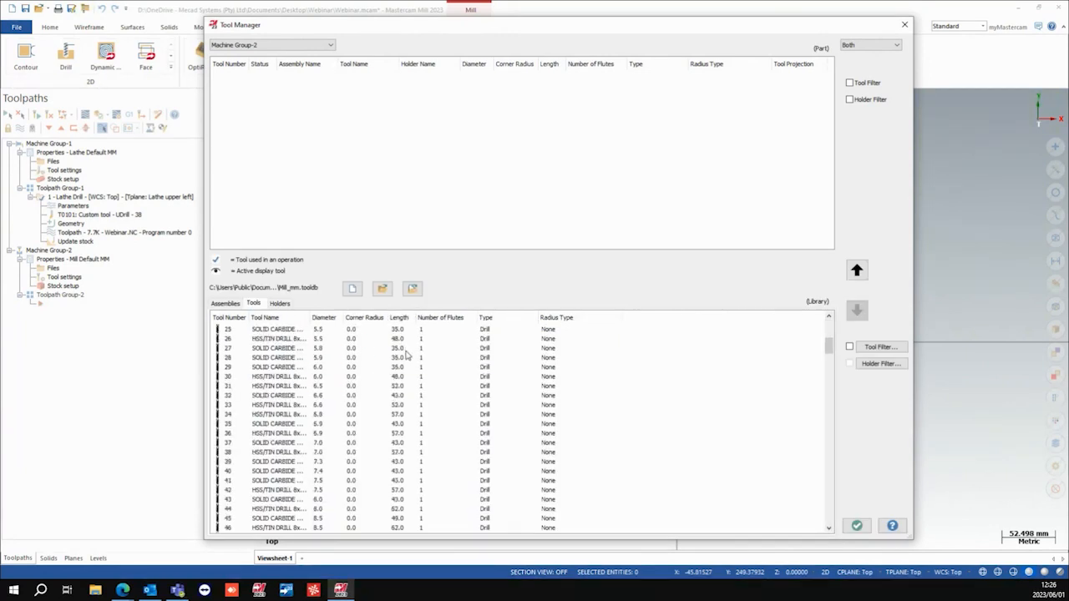
scroll(404, 377, down, 16)
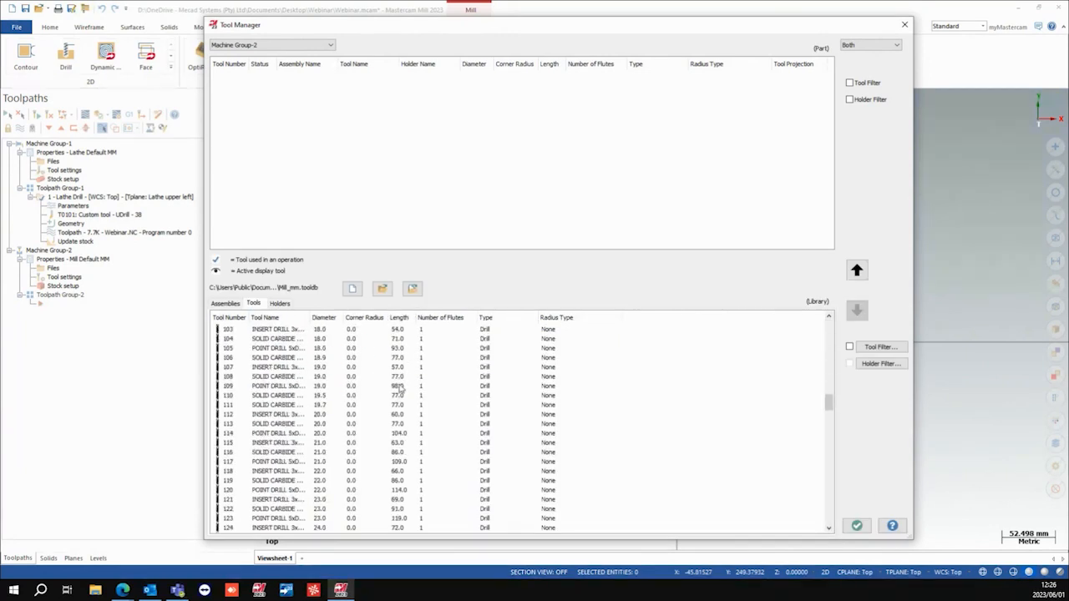
click(280, 303)
scroll(384, 364, down, 15)
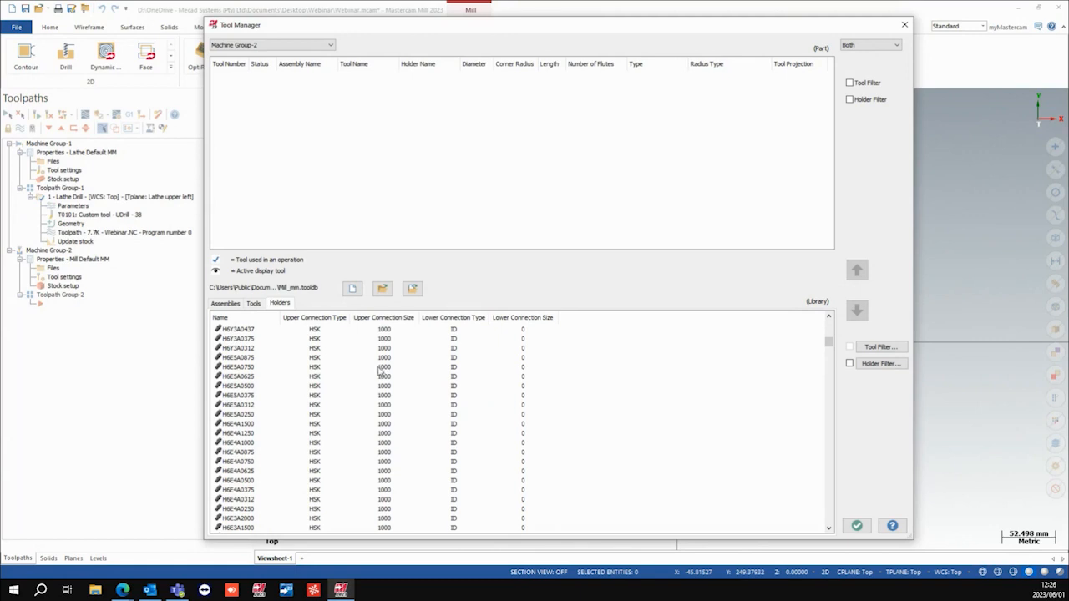
scroll(382, 373, up, 15)
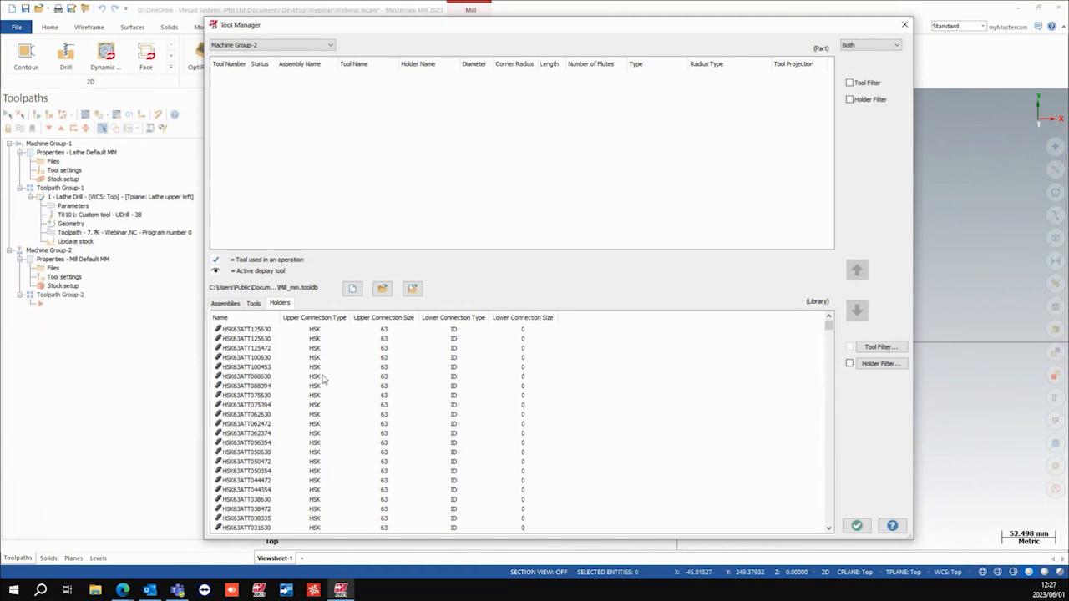
click(224, 303)
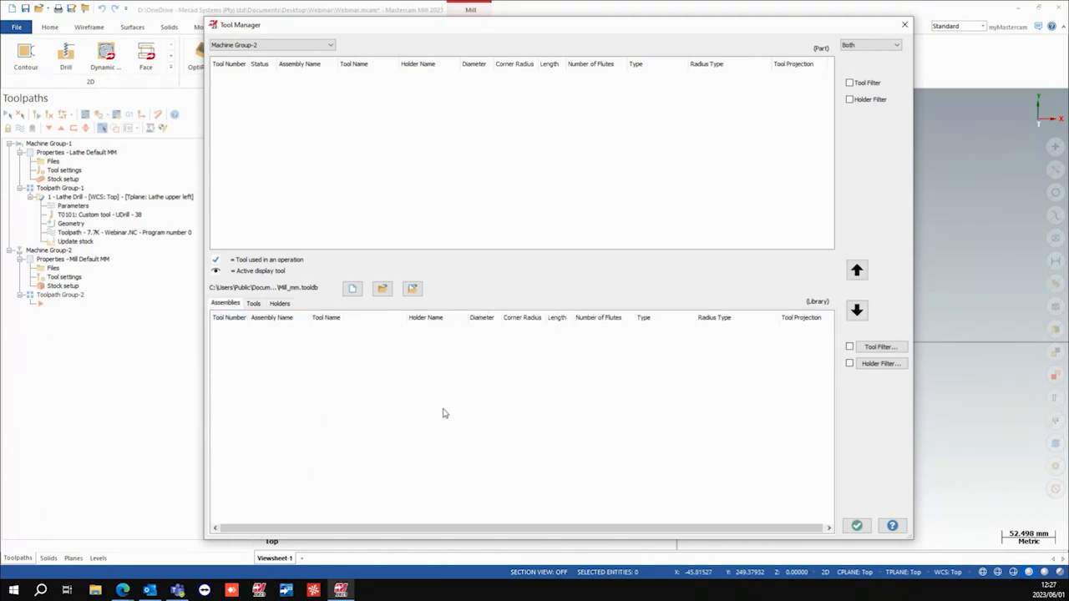
click(254, 303)
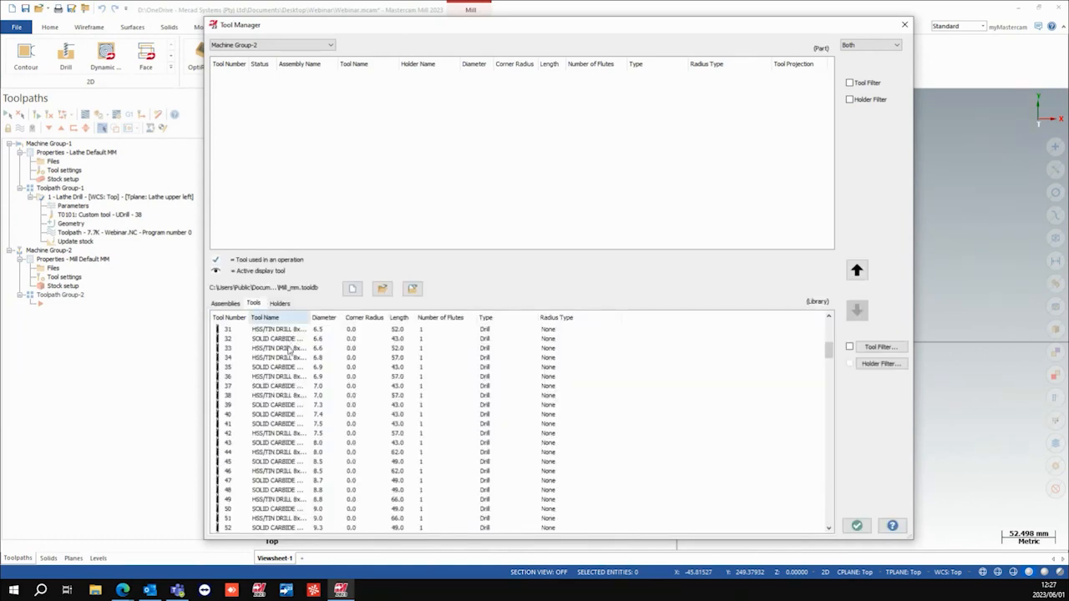
click(279, 303)
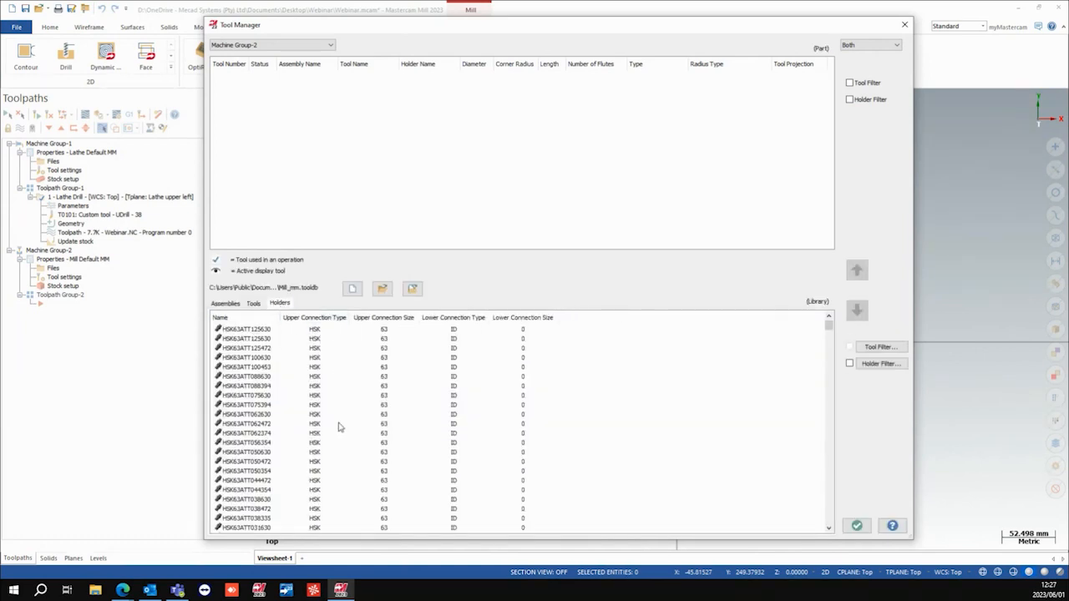
Step: Start a new tool assembly named Assembly 1 in the Mill_mm library
click(224, 303)
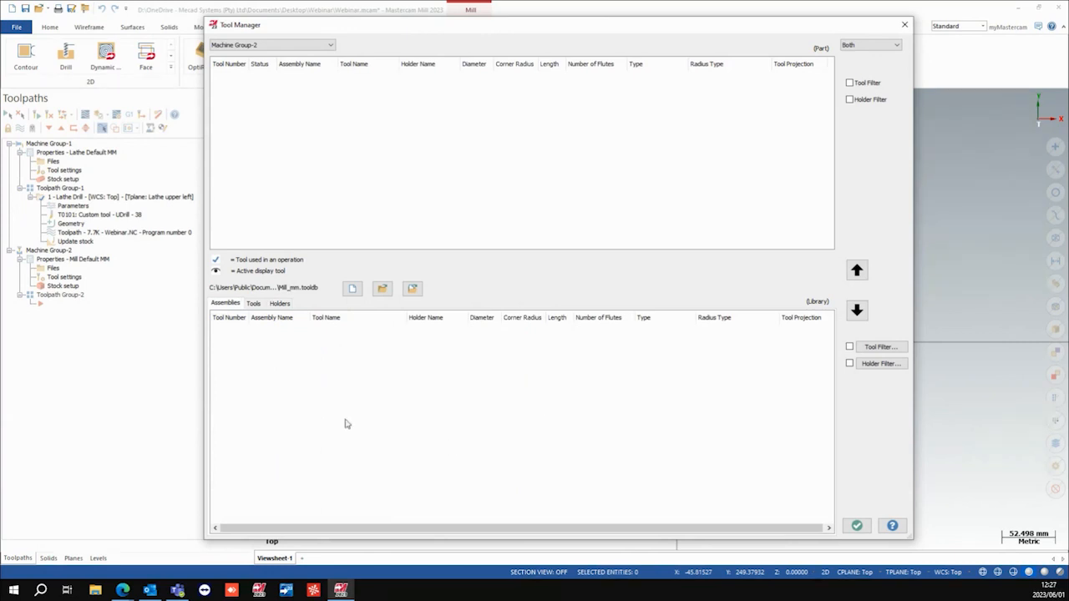
right_click(465, 396)
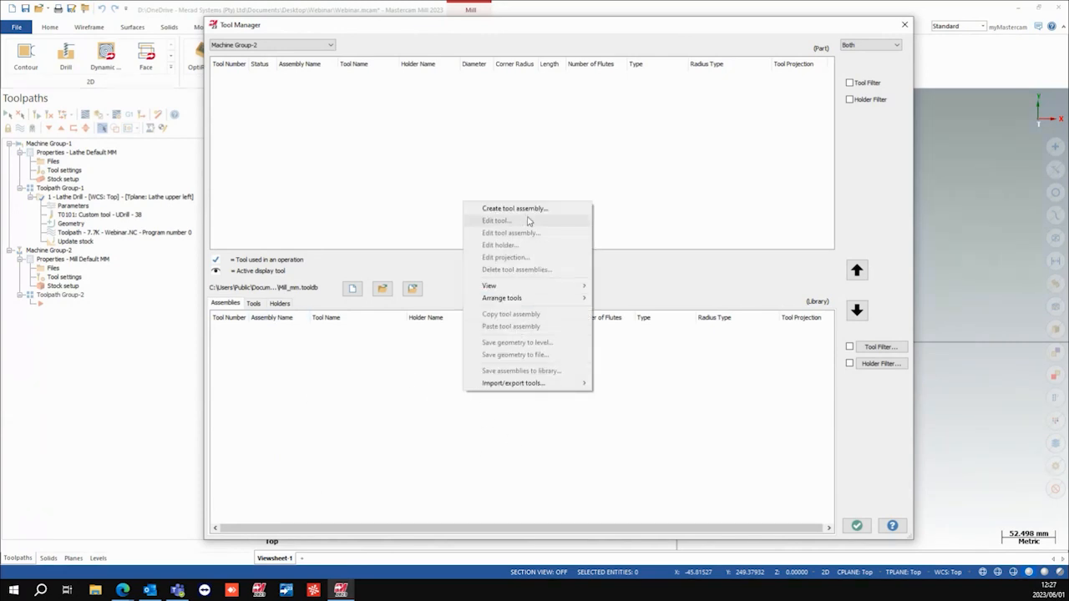
click(527, 210)
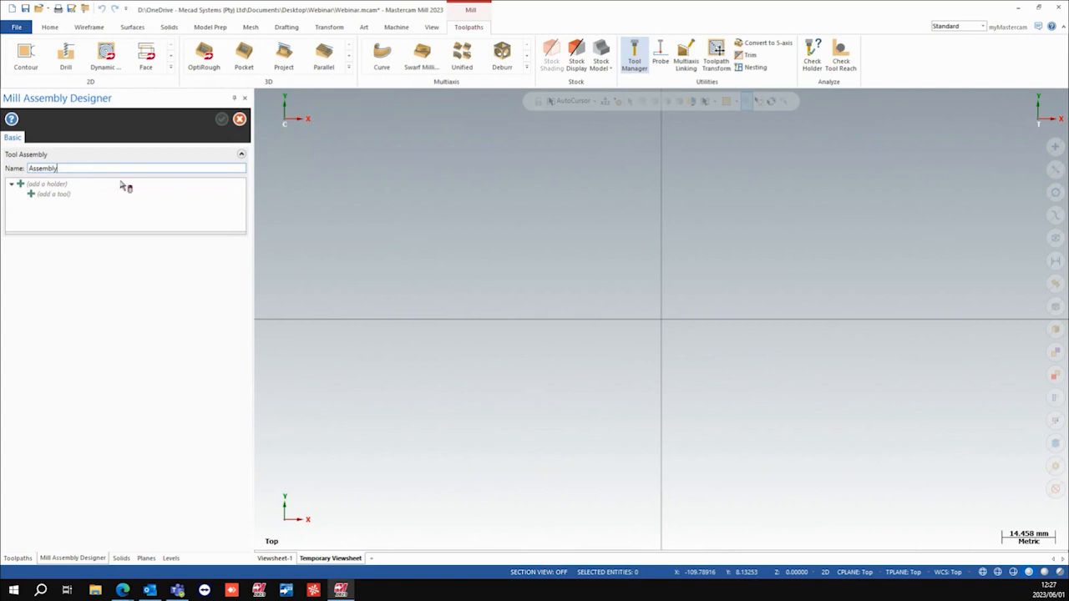
text(1)
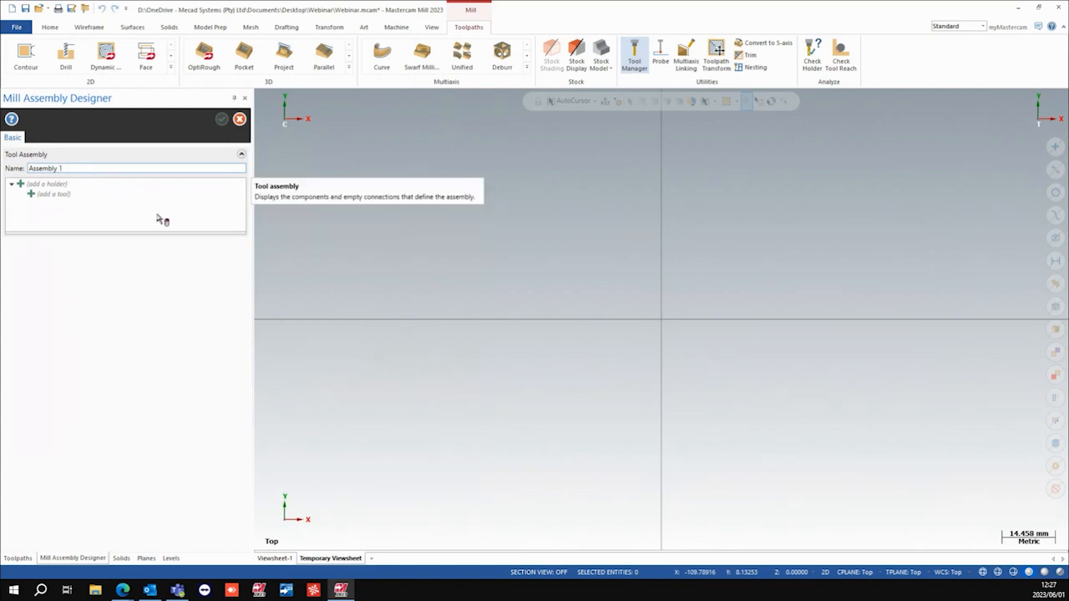
Step: Import the second B2C3-0020 holder from the Mill_mm library into Assembly 1
right_click(60, 189)
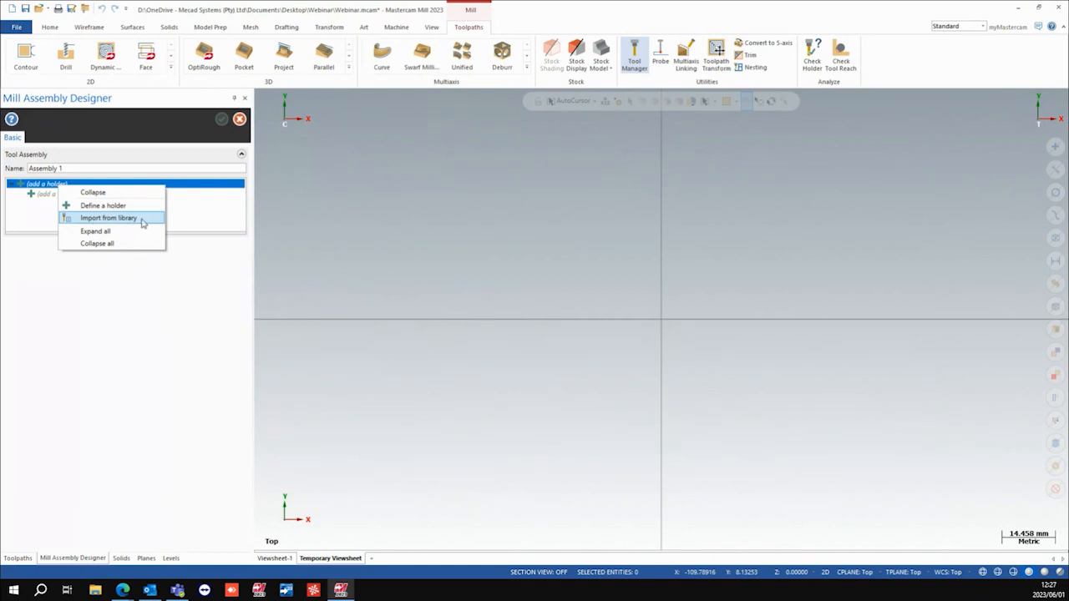
click(143, 223)
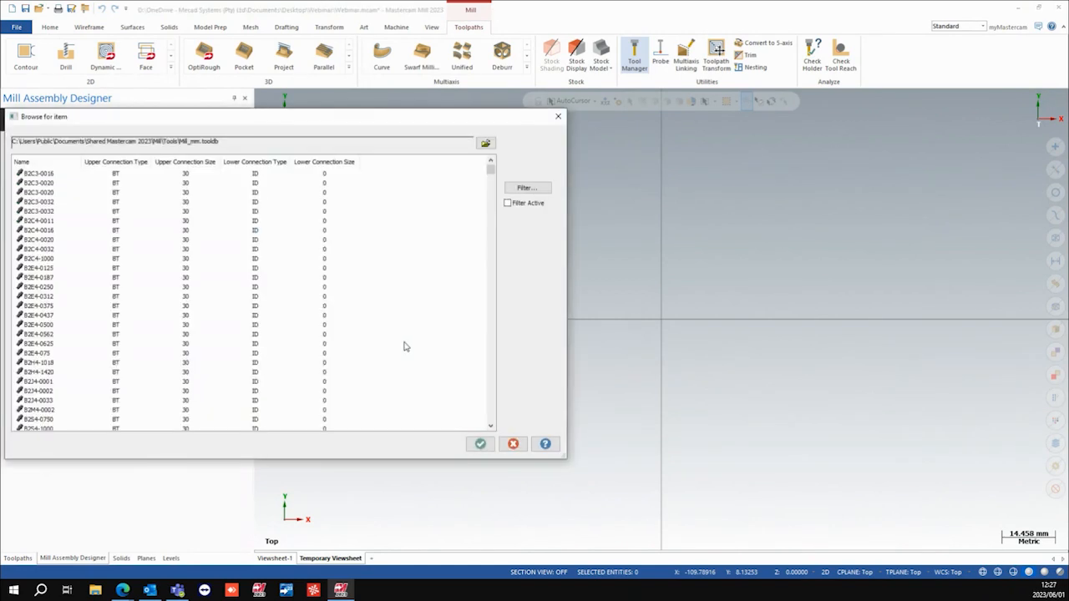
drag(326, 117, 448, 119)
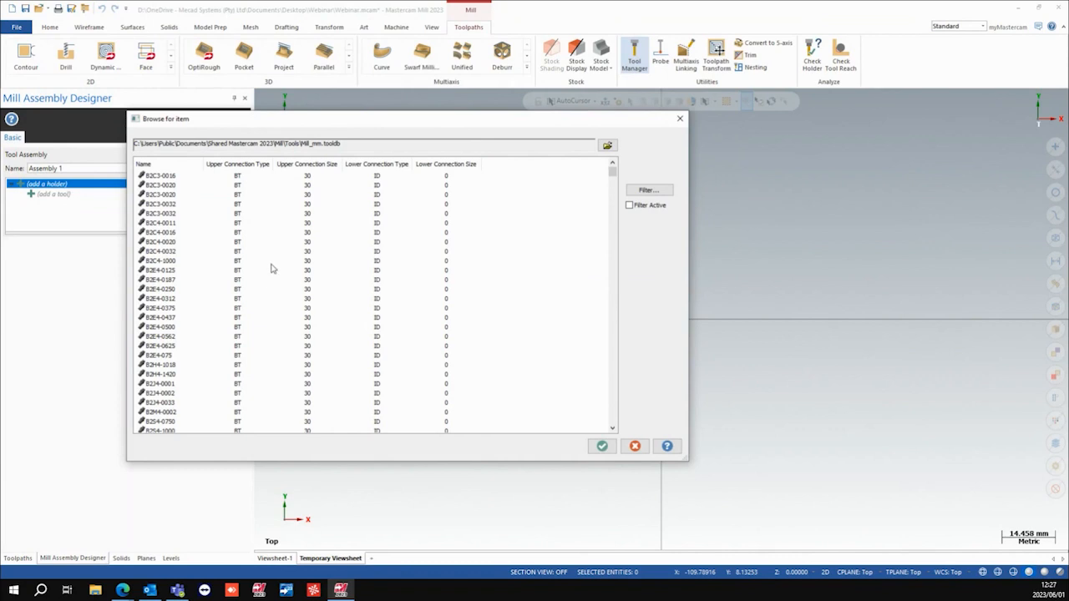
click(177, 194)
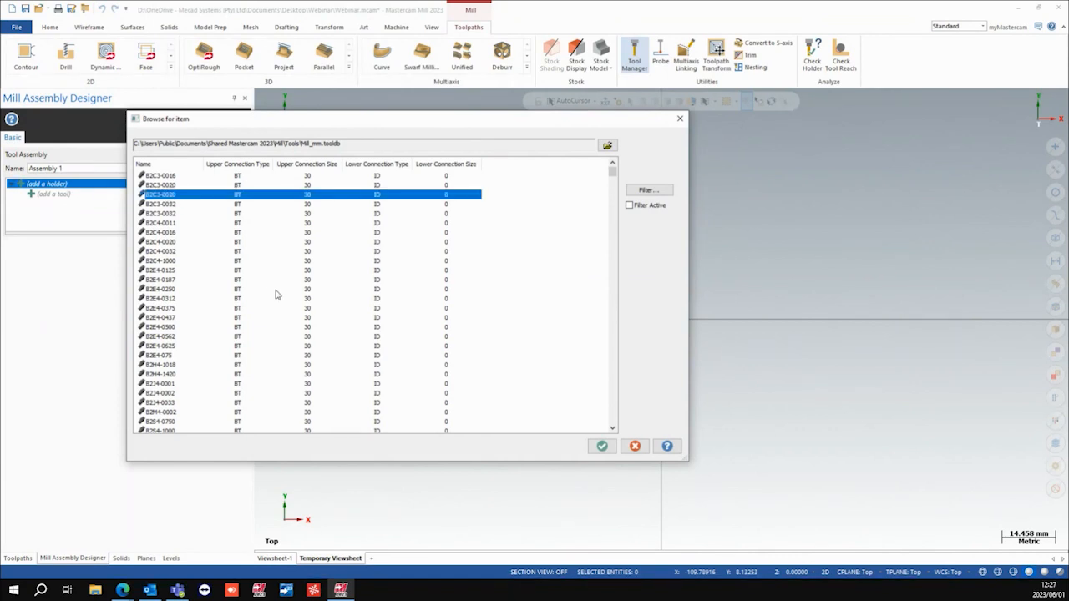
click(601, 446)
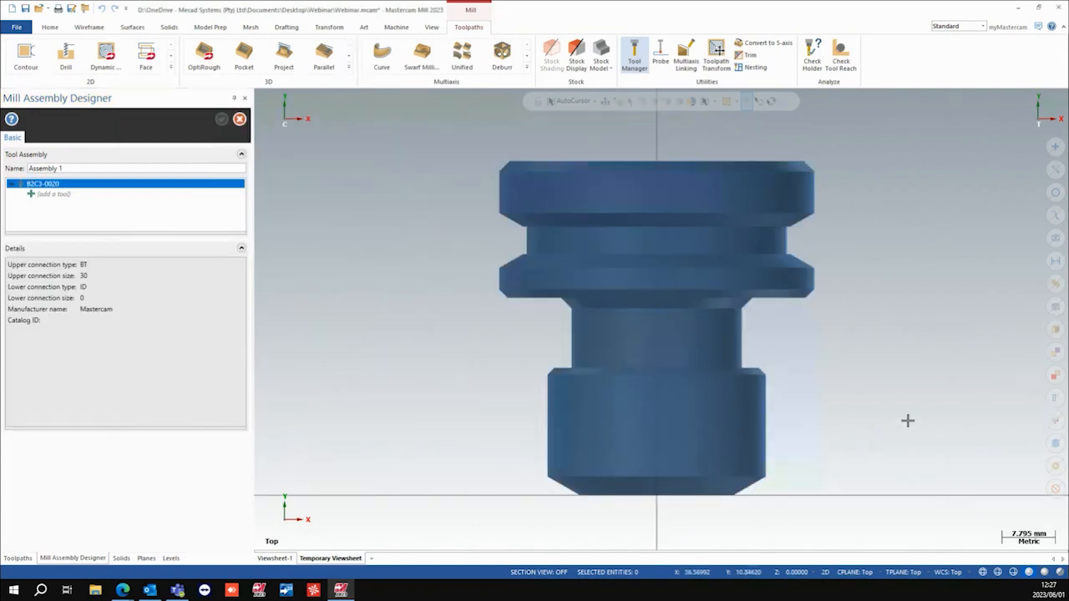
Step: Add tool 57, the 10 mm solid carbide drill, from the library and seat it in the holder at about 86.5 mm projection
click(73, 194)
right_click(72, 194)
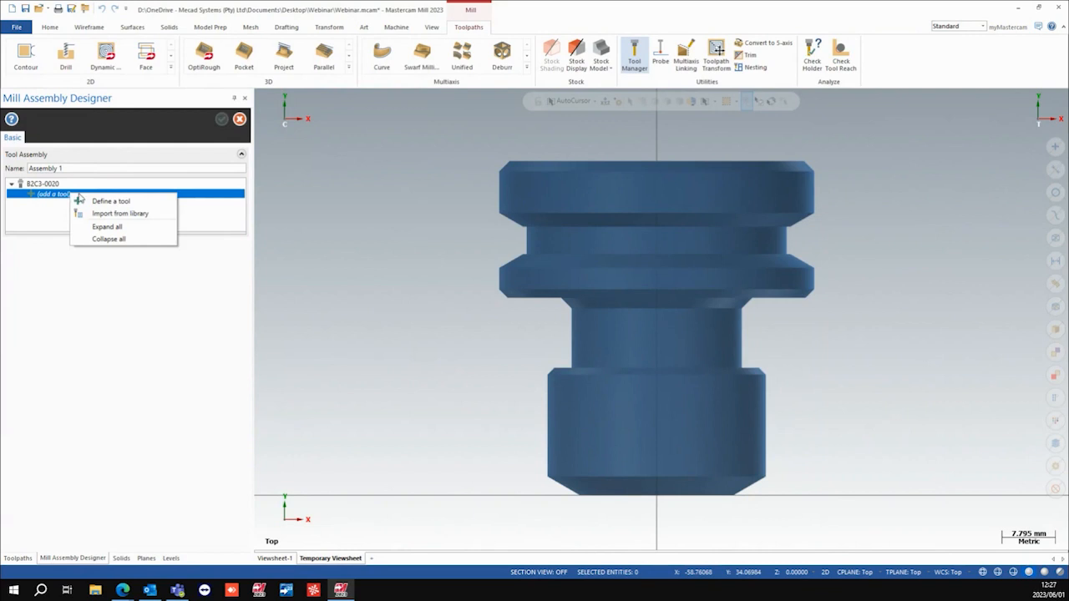
click(146, 214)
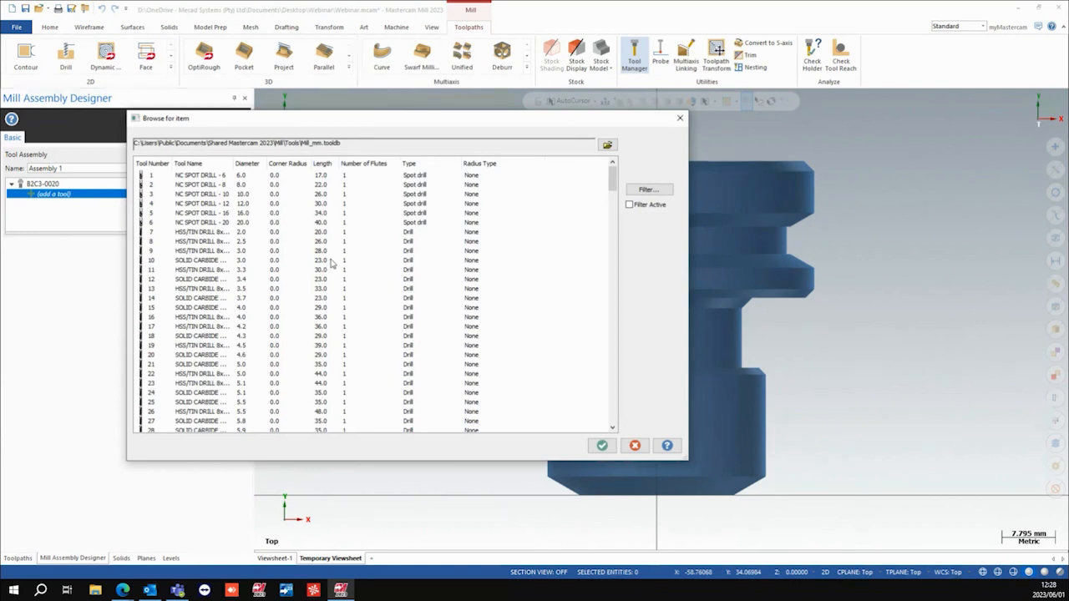
scroll(332, 263, down, 14)
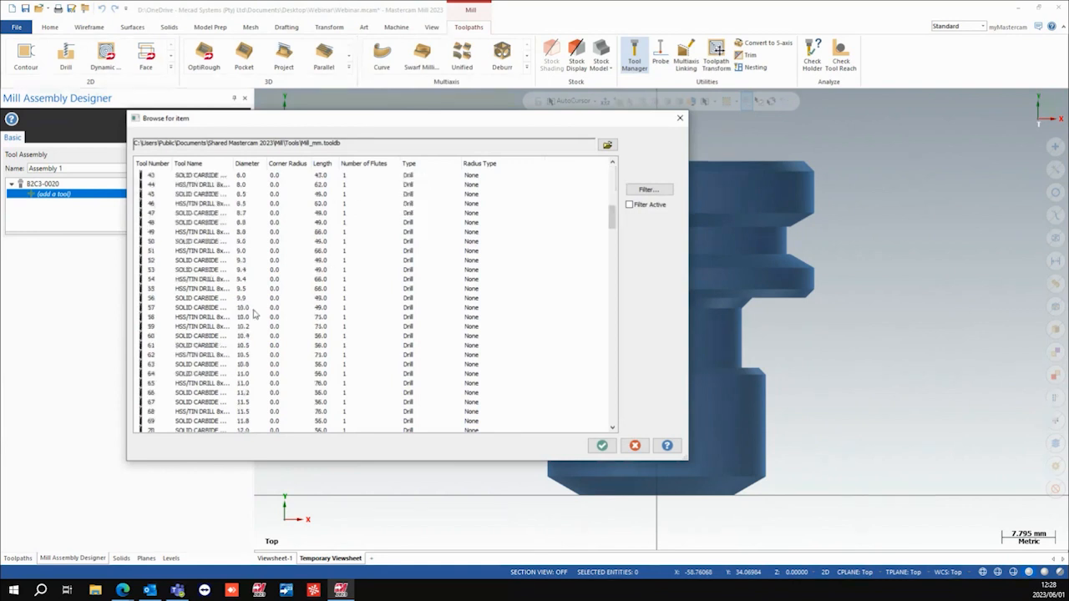
click(247, 309)
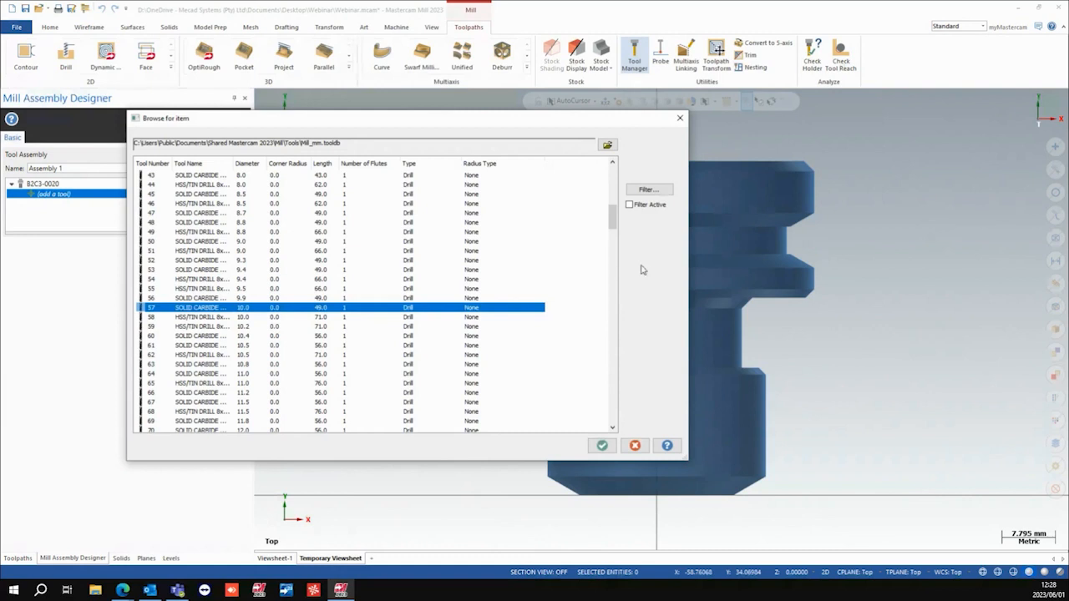
key(Return)
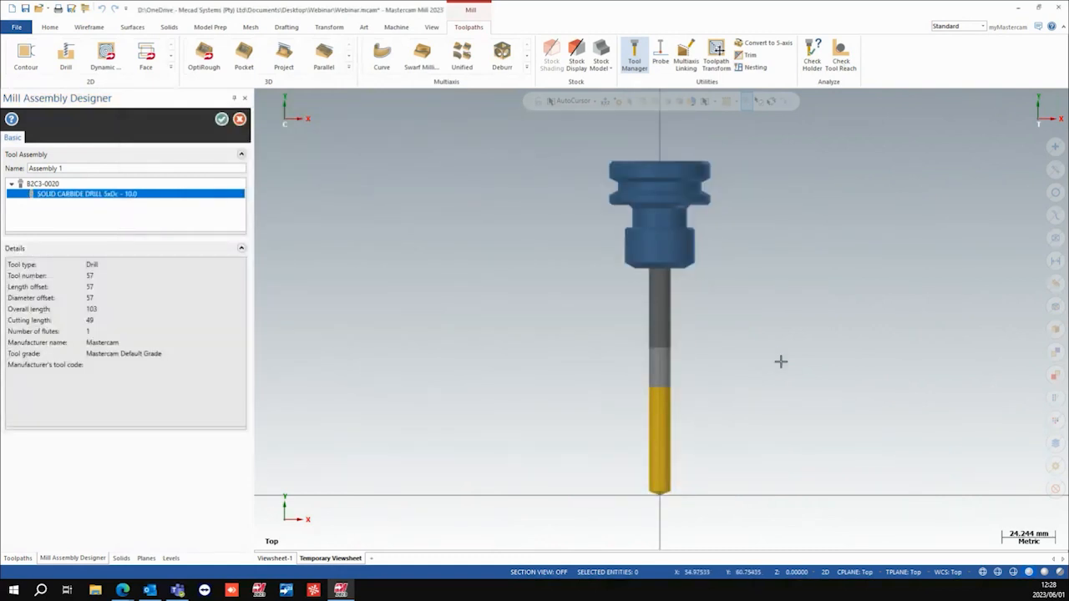
drag(643, 242, 652, 294)
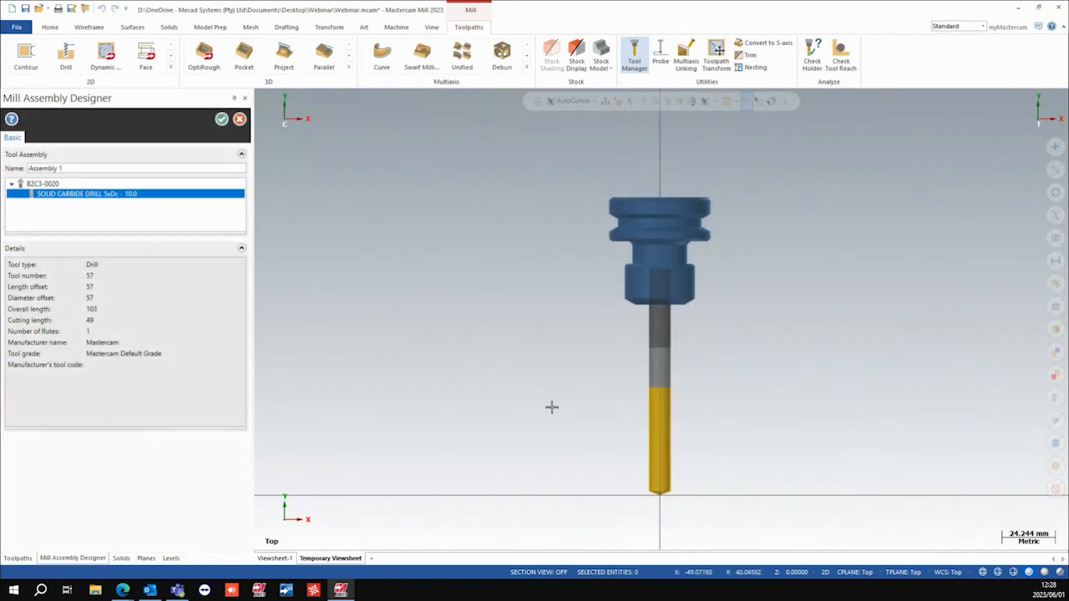
click(222, 119)
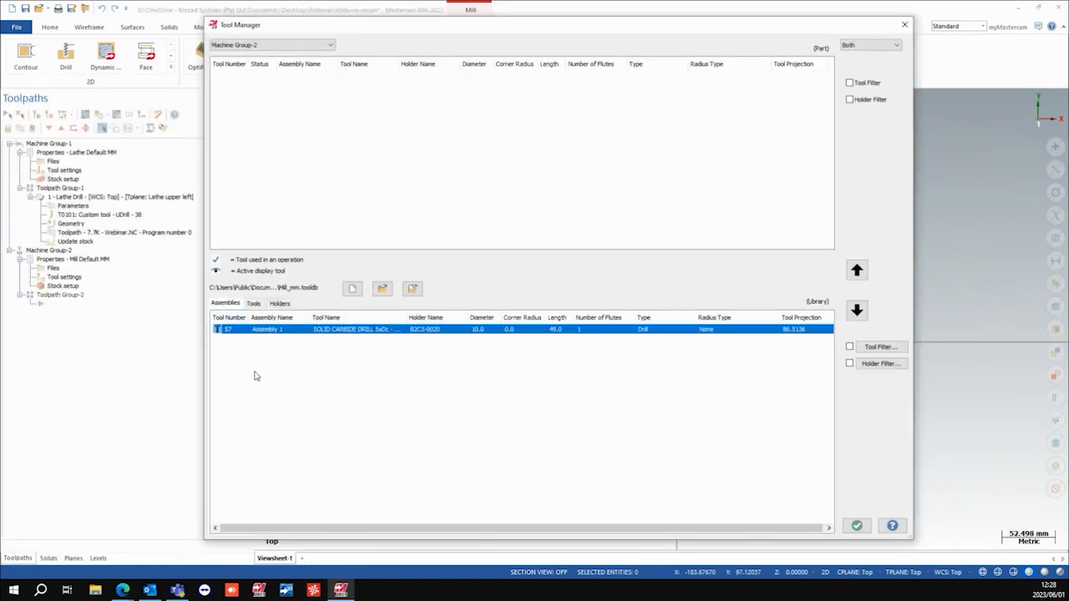
Step: Start a second library tool assembly named Assembly 2 and open a new holder definition for it
right_click(385, 399)
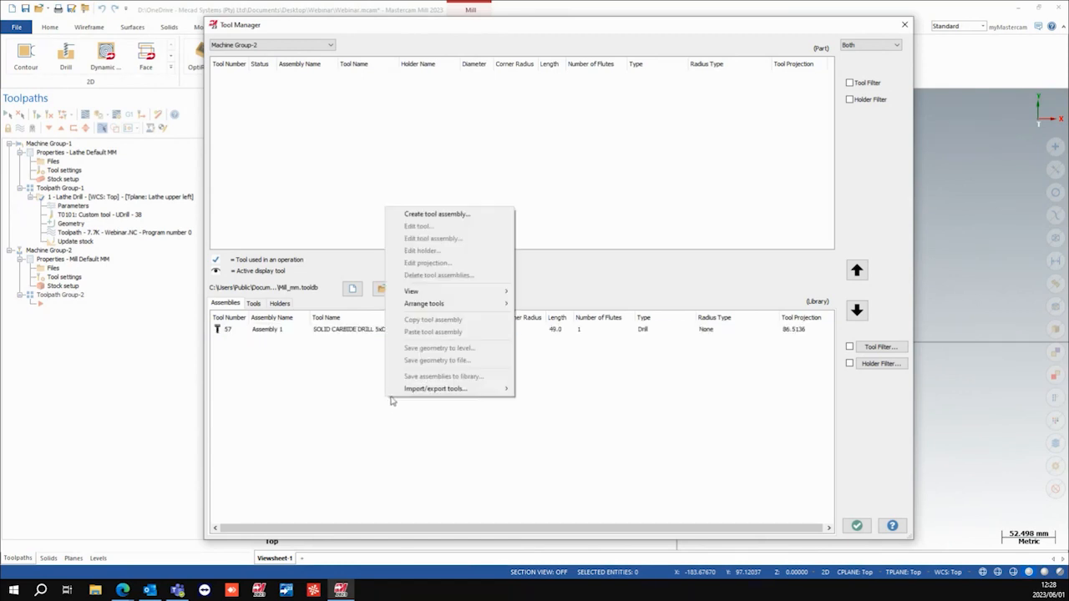
click(445, 215)
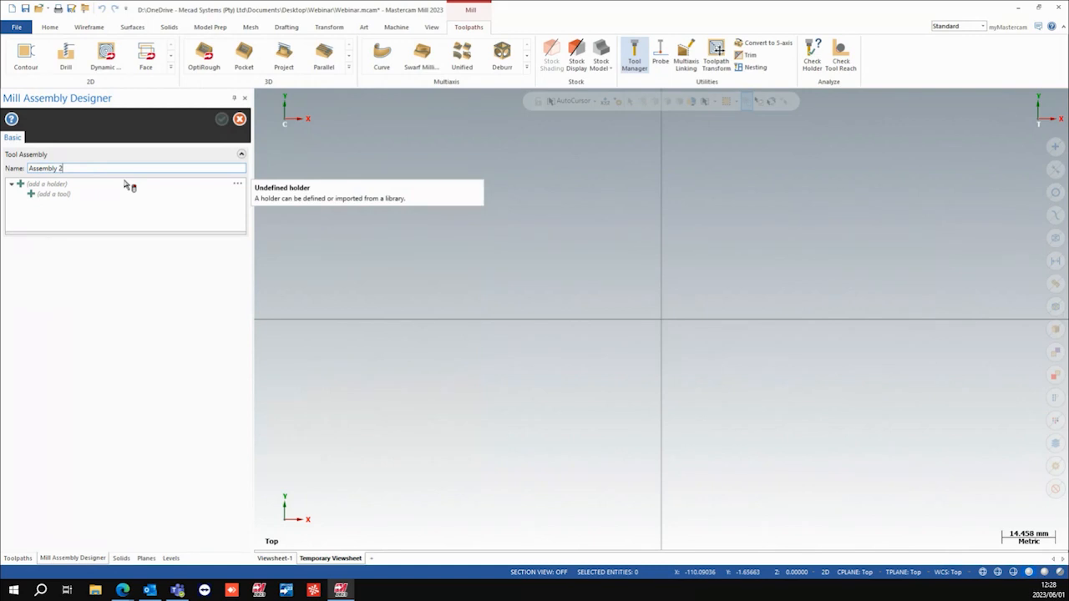
click(63, 187)
right_click(64, 188)
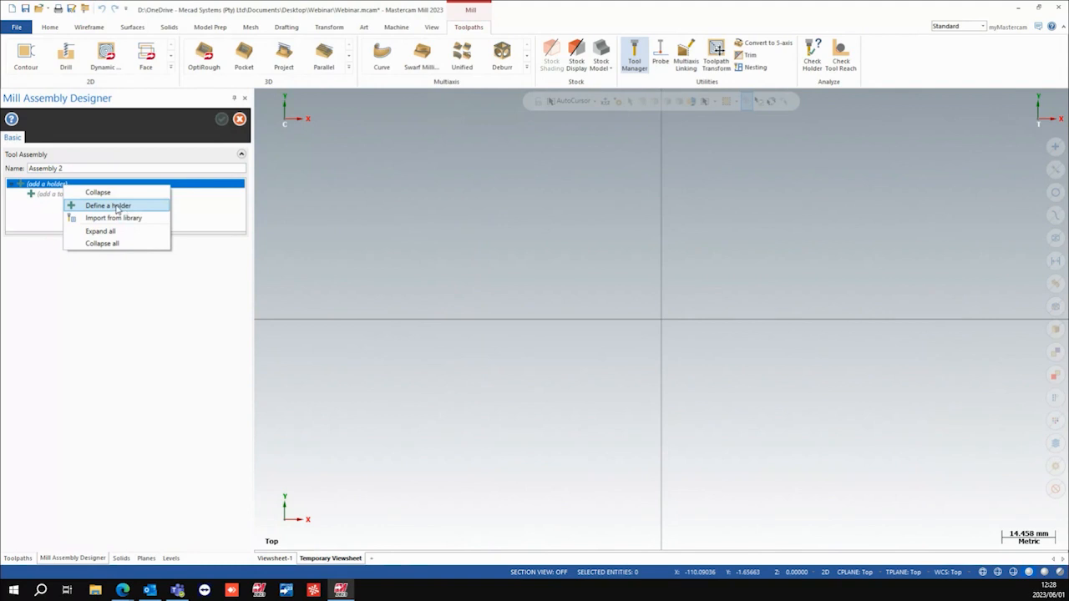
click(118, 206)
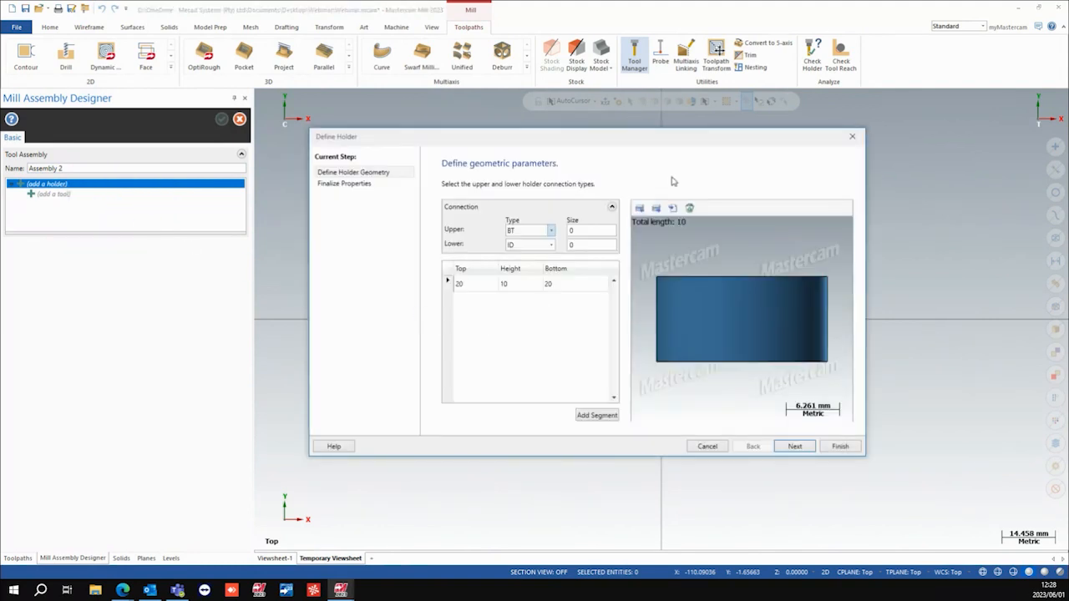
drag(679, 143, 659, 148)
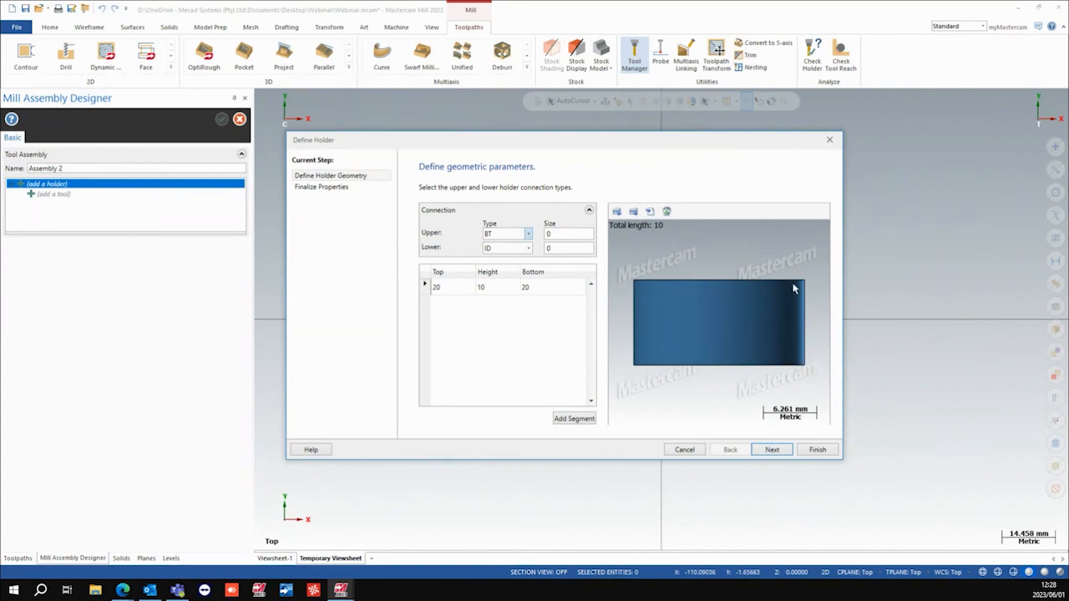
Step: Add a second holder segment with a bottom diameter of 10 mm and finish the holder with its default properties
click(577, 418)
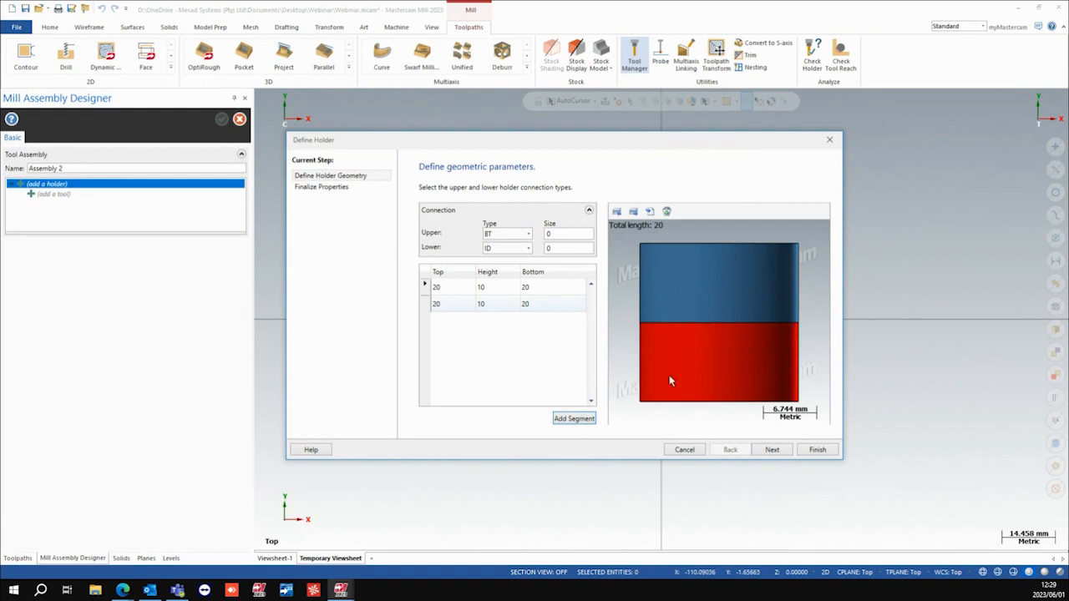
click(507, 304)
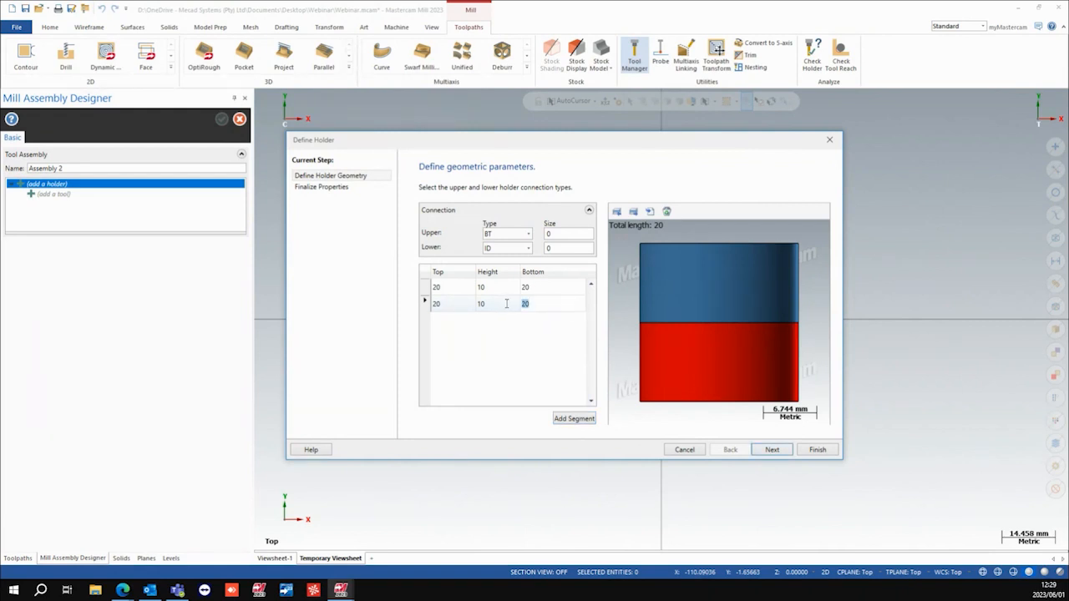
text(10)
key(Return)
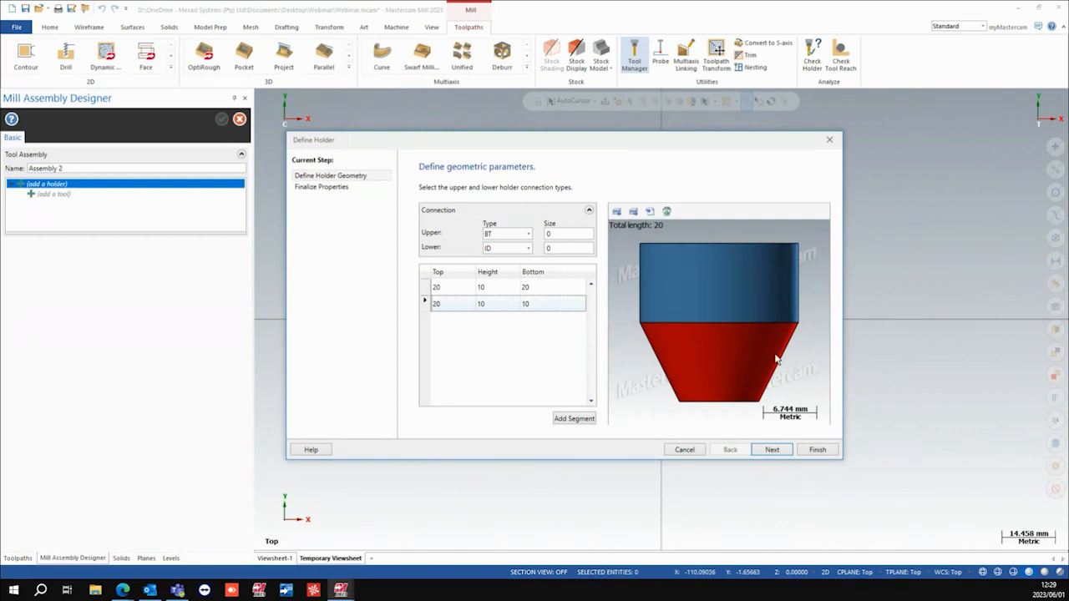
click(771, 450)
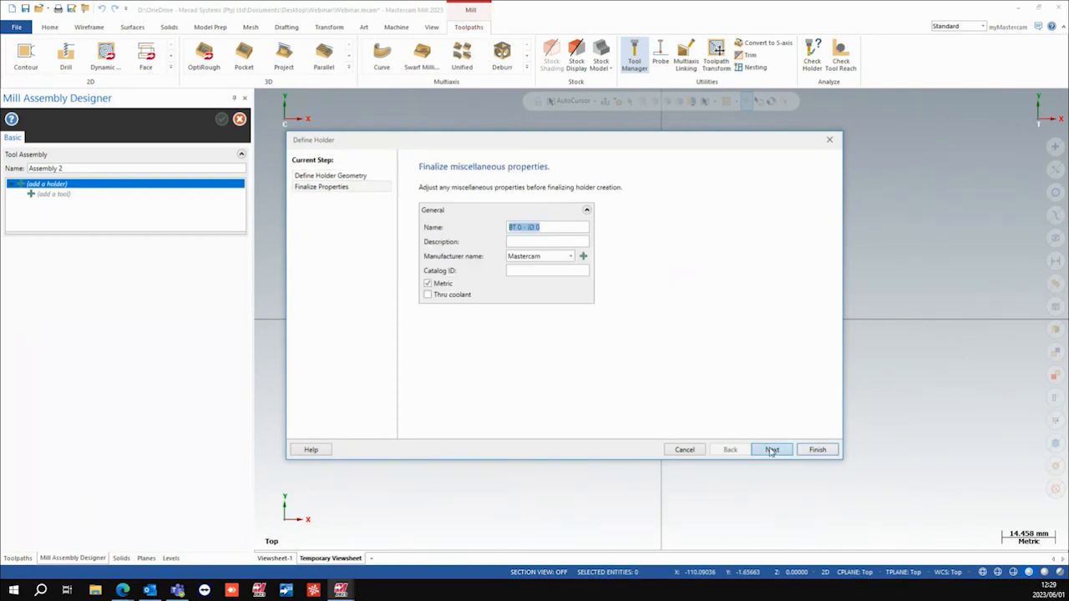
click(815, 451)
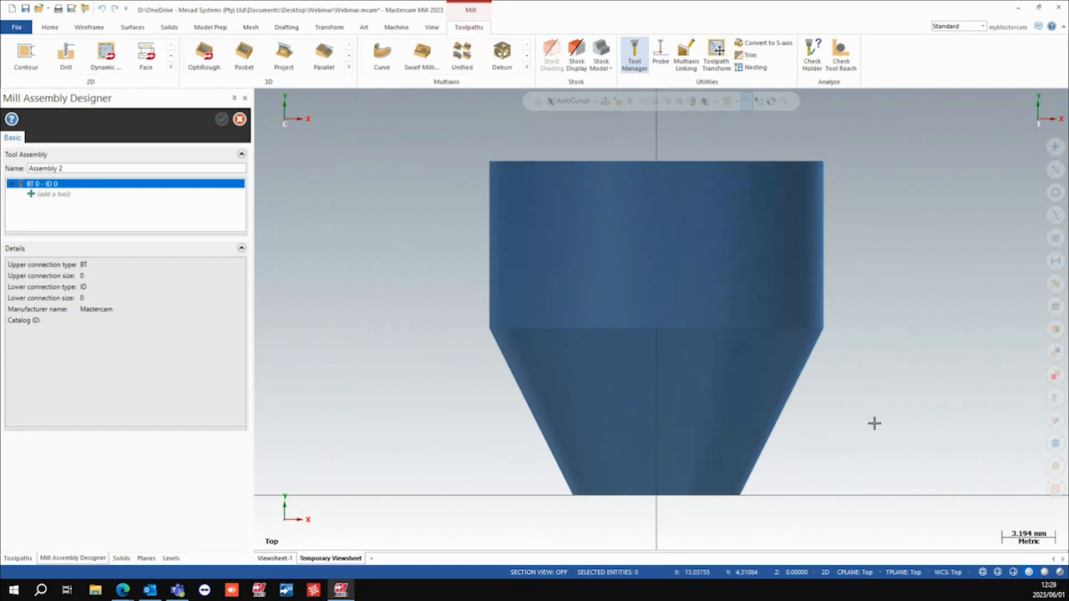
Step: Begin defining a new tool for Assembly 2, reviewing the available tool types and choosing Flat endmill
right_click(71, 197)
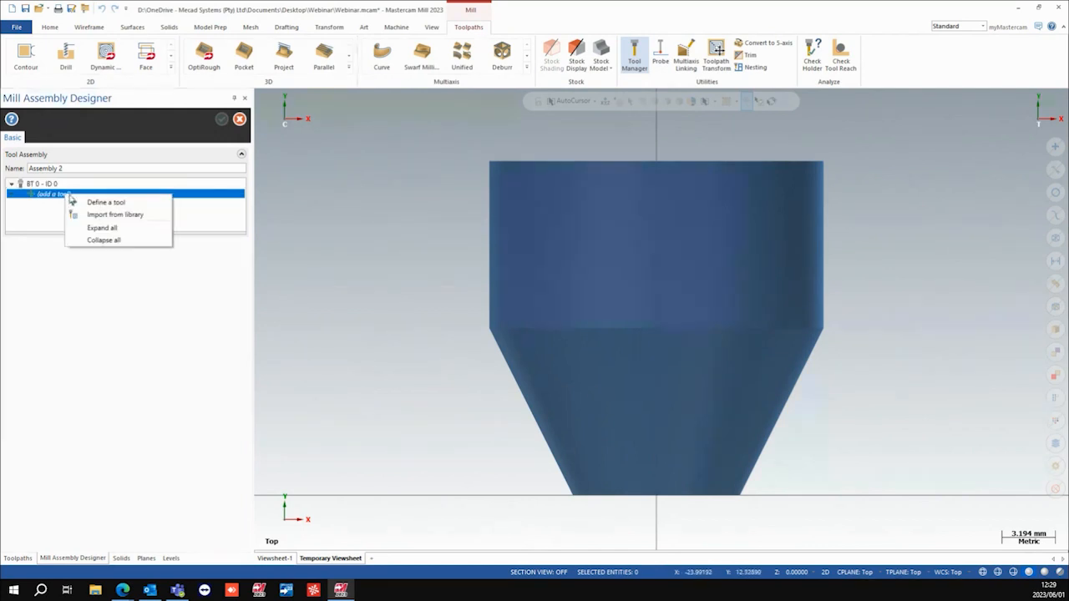
click(106, 202)
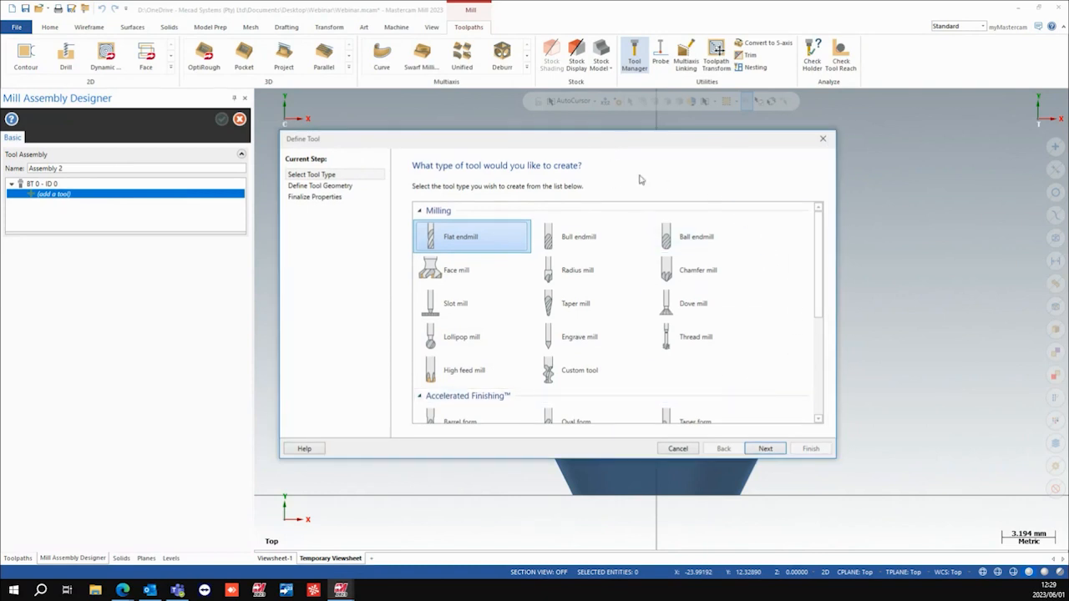
scroll(735, 339, down, 4)
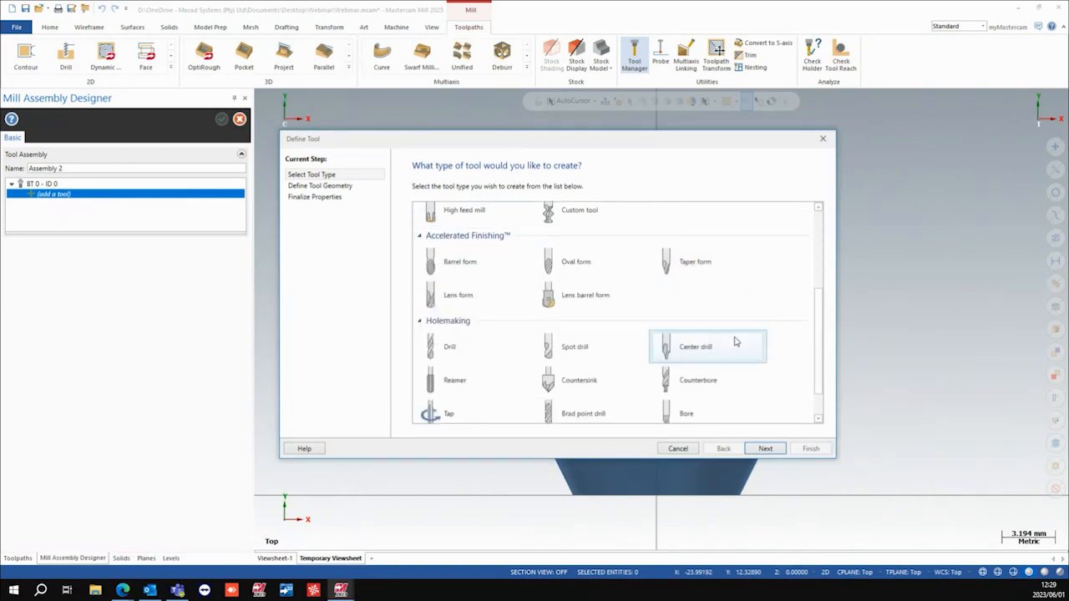
scroll(464, 297, up, 2)
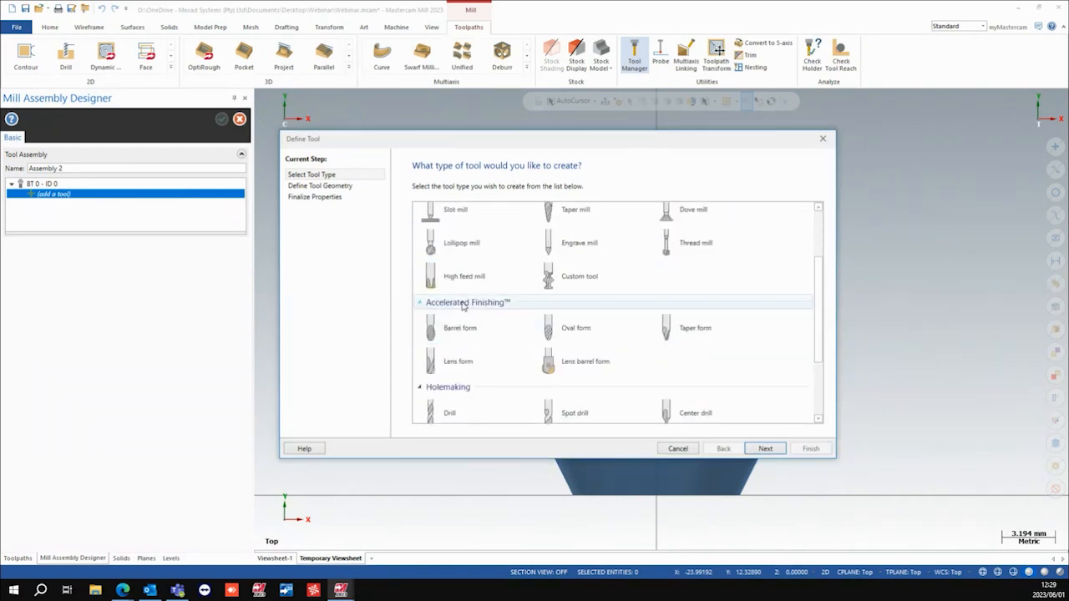
scroll(464, 317, up, 3)
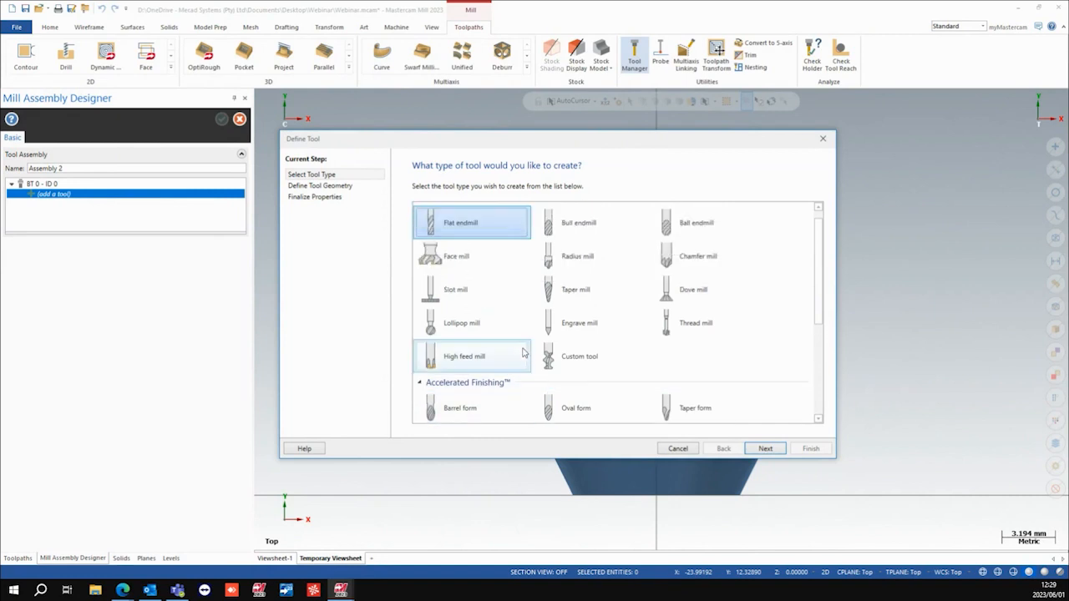
click(460, 228)
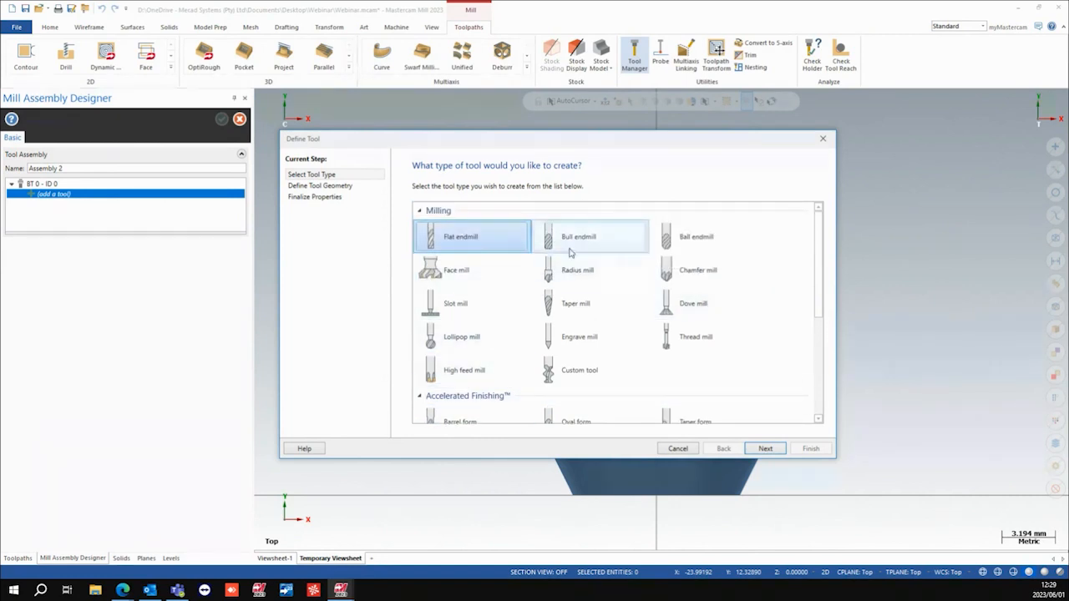
click(765, 448)
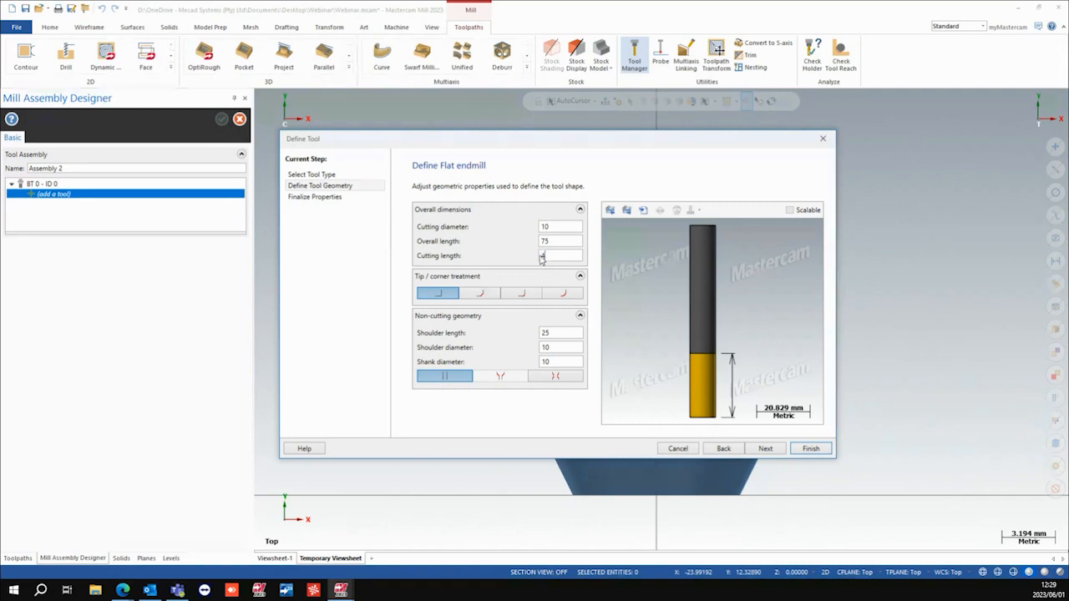
Step: Set the flat endmill's cutting length to 40 mm and finish the tool with its default properties
click(540, 254)
text(40)
key(Tab)
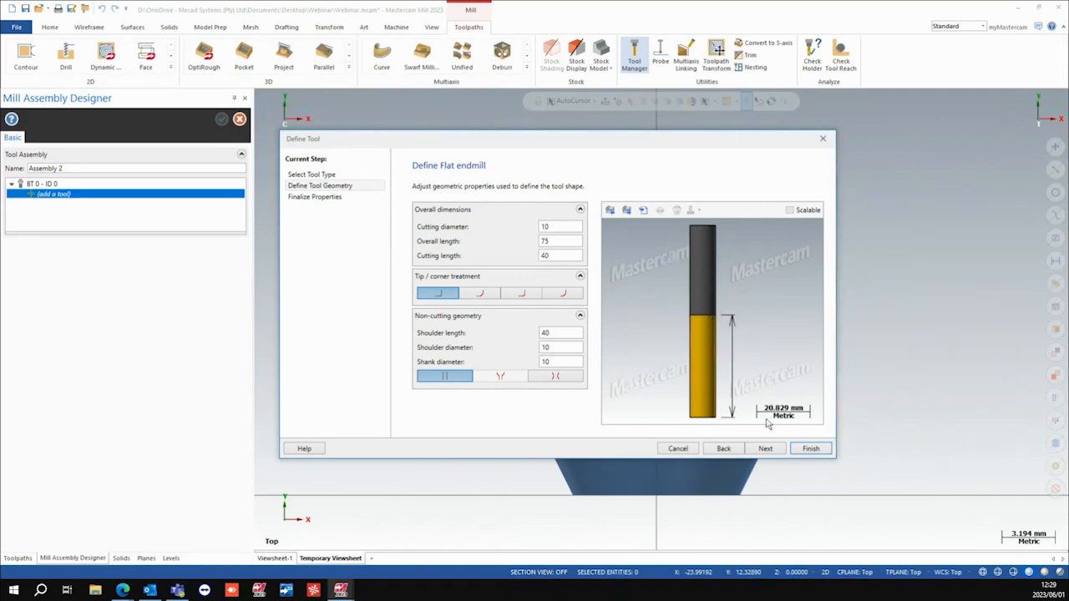
click(765, 448)
click(810, 449)
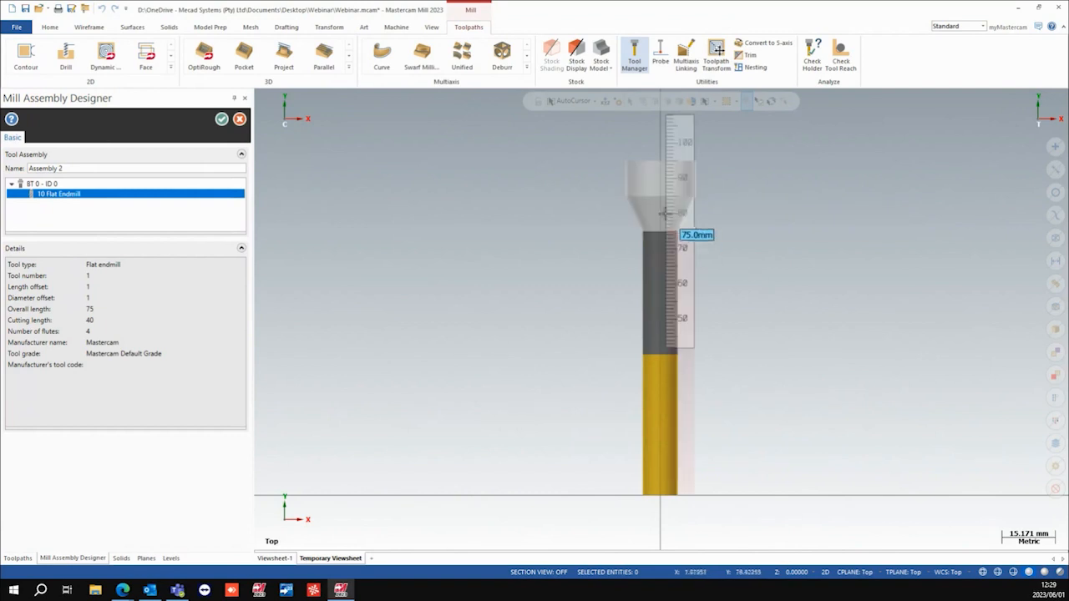
Step: Slide Assembly 2's holder down over the endmill shank to a tool projection of about 66 mm and save the assembly
drag(660, 232, 660, 264)
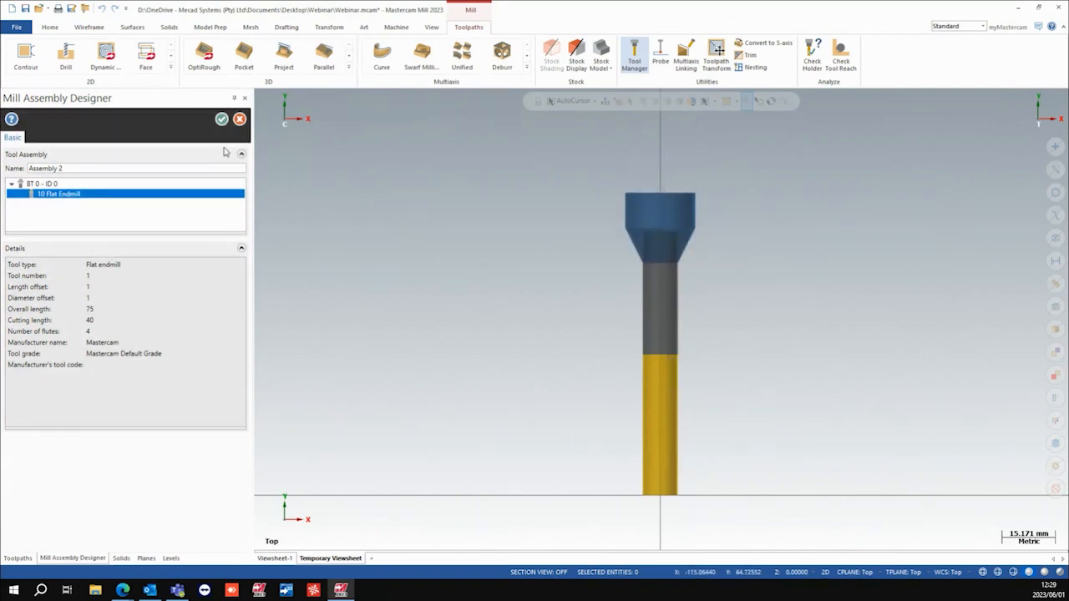
click(221, 119)
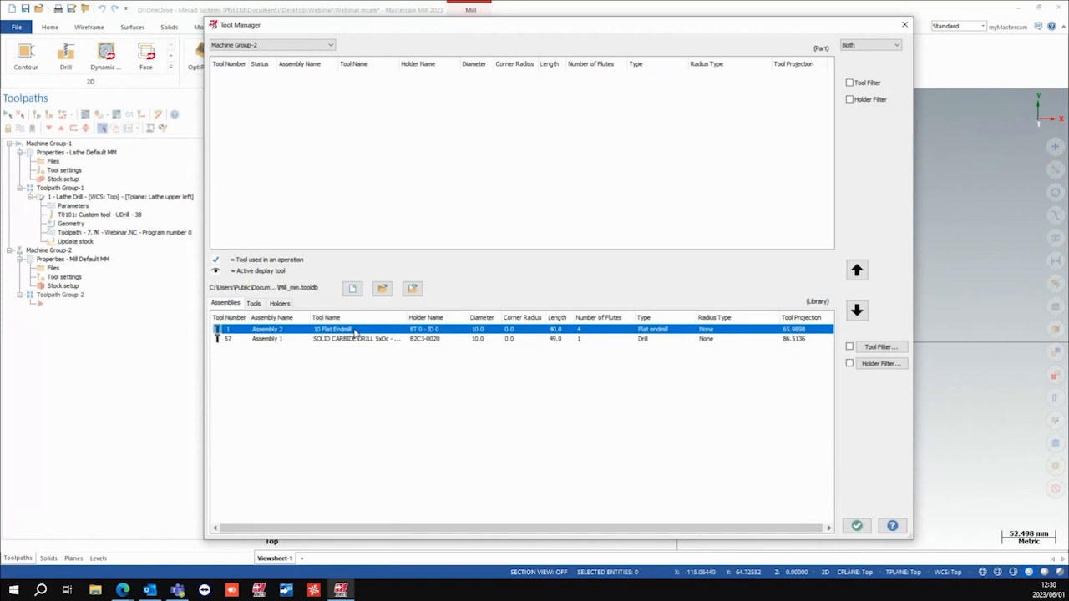
click(381, 398)
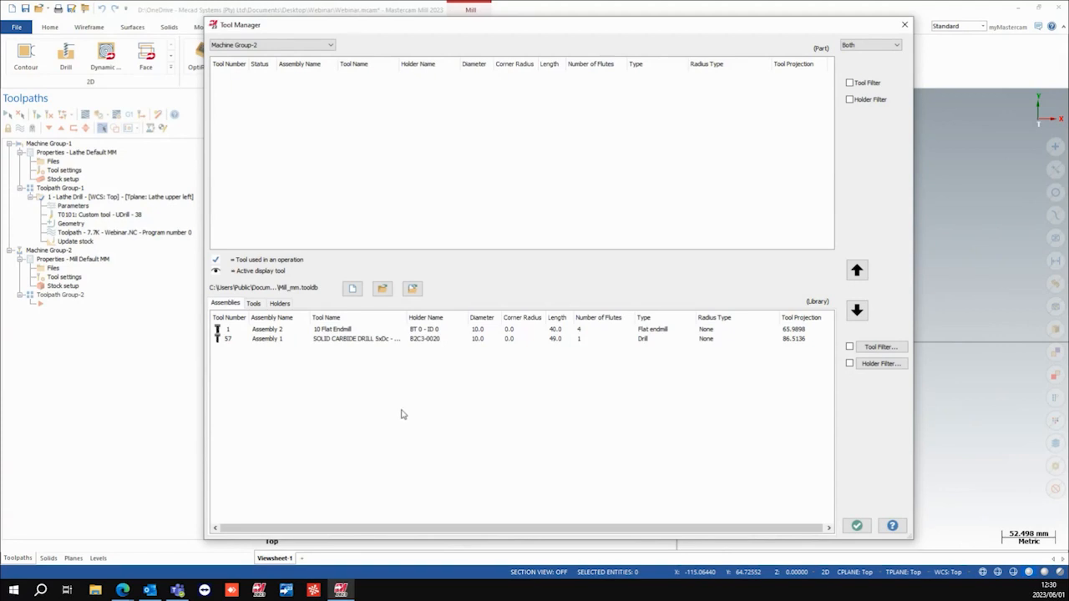
Step: Start a third tool assembly in the library and open a new holder definition for it
right_click(473, 408)
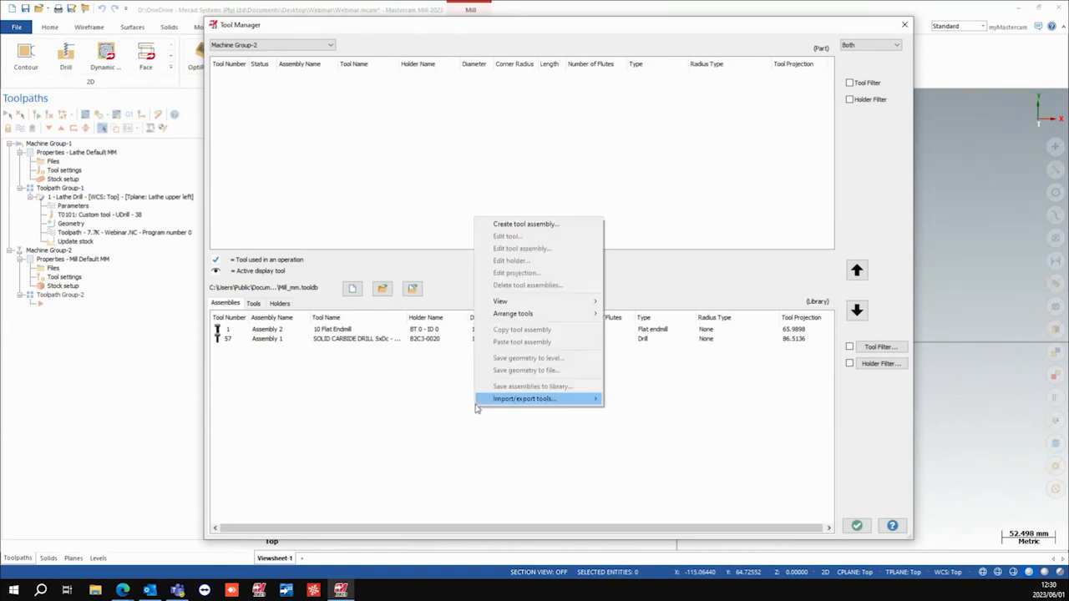
click(527, 224)
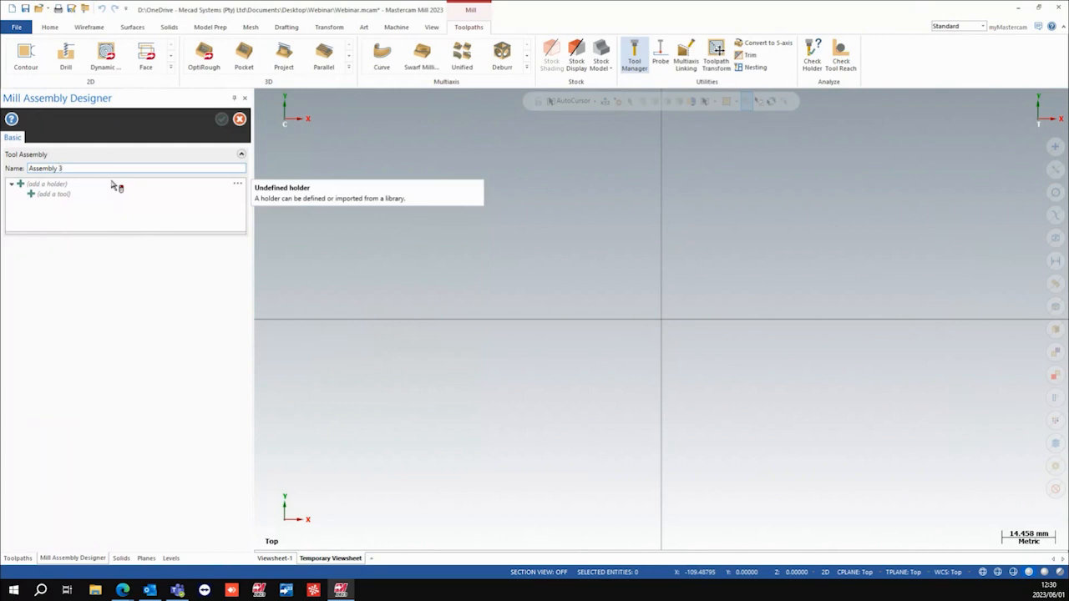
right_click(58, 186)
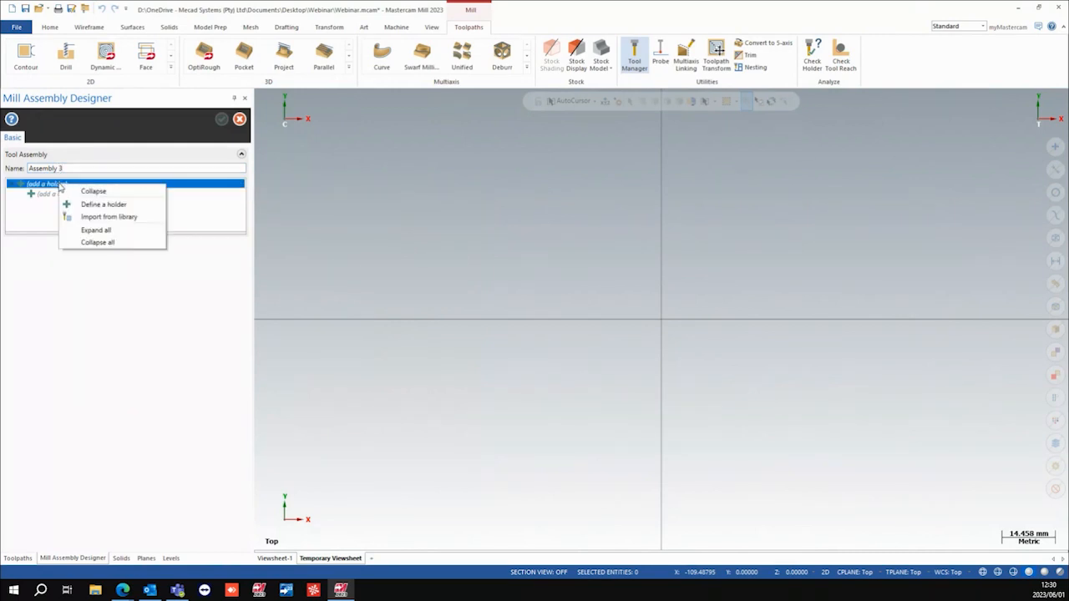
click(113, 203)
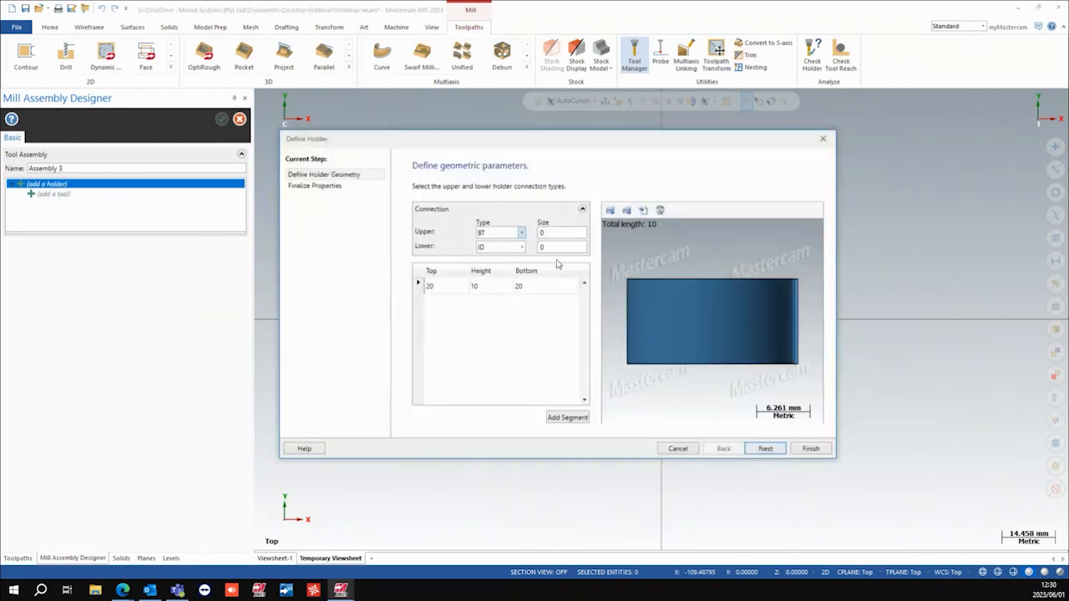
Step: Add two more holder segments, set the lowest one's bottom diameter to 5 mm, and finish the holder with its default properties
click(567, 417)
click(567, 417)
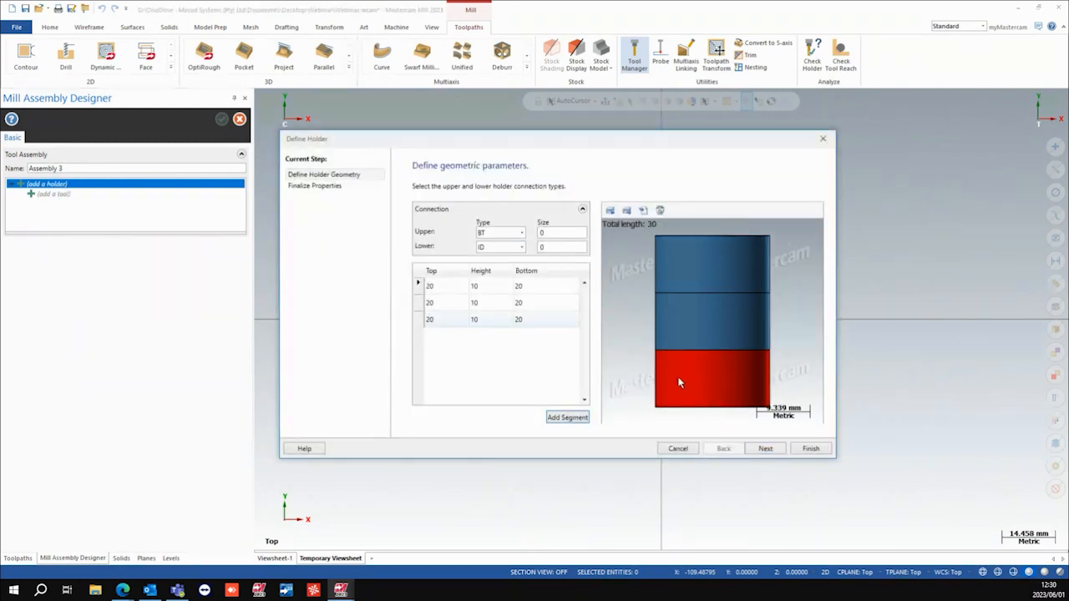
click(513, 325)
text(5)
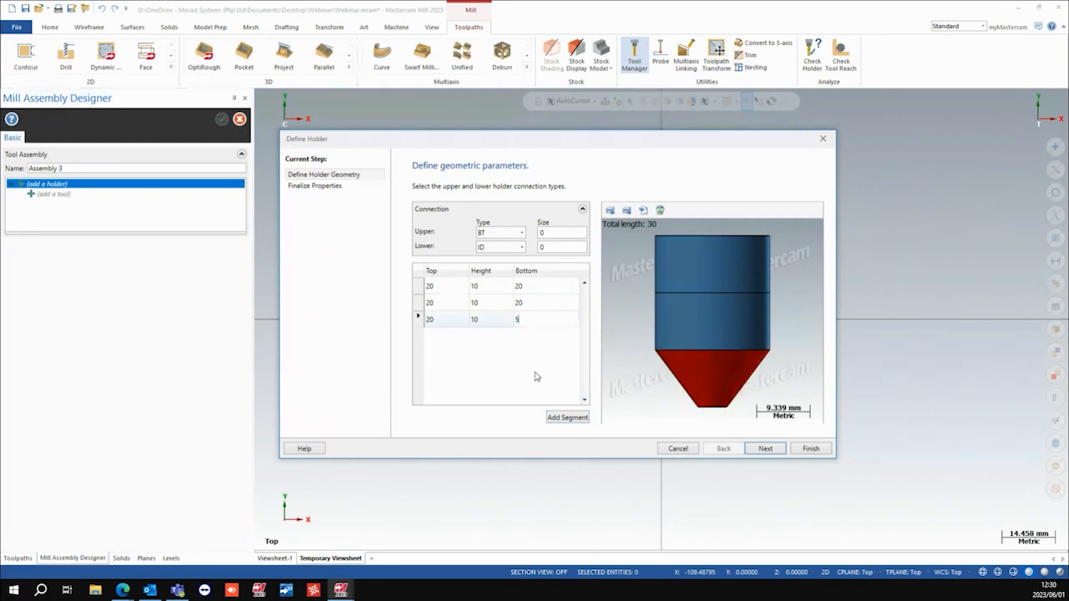
click(765, 448)
click(809, 448)
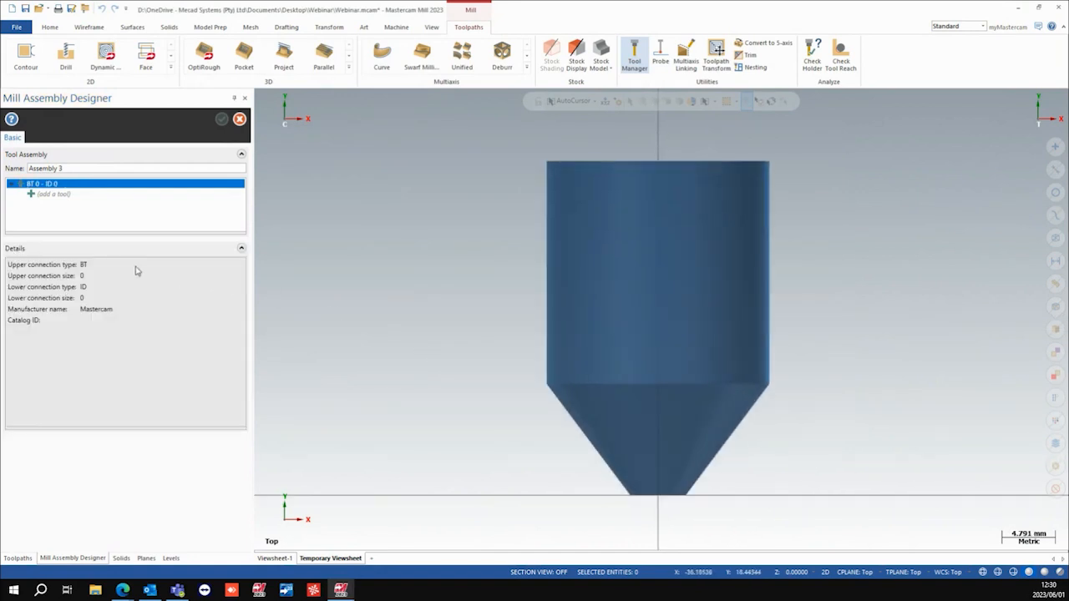
Step: Begin defining a new tool for Assembly 3 and choose Bull endmill as the tool type
right_click(66, 199)
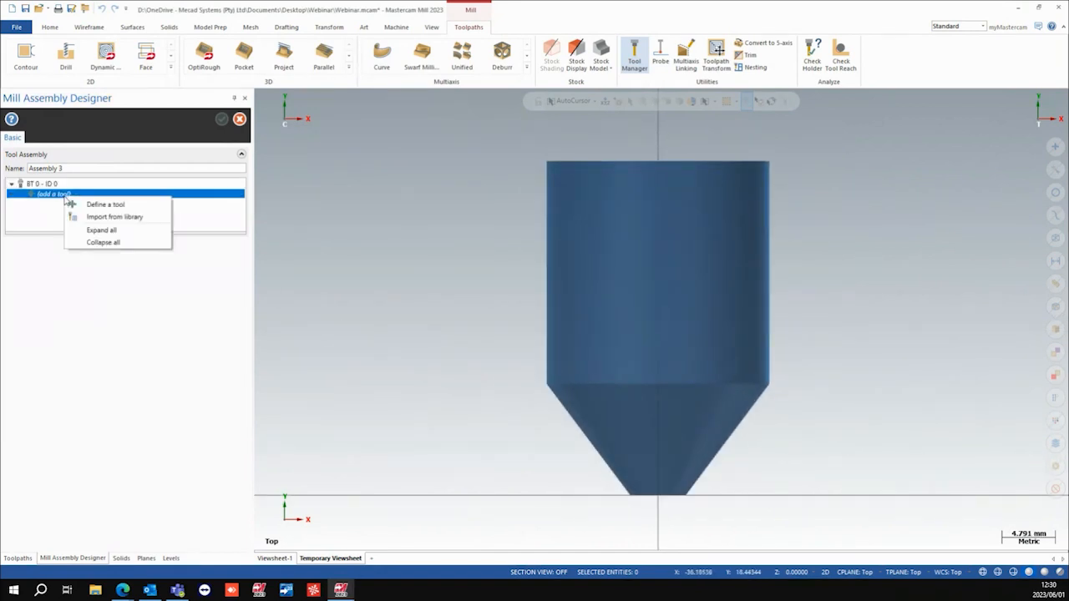
click(106, 205)
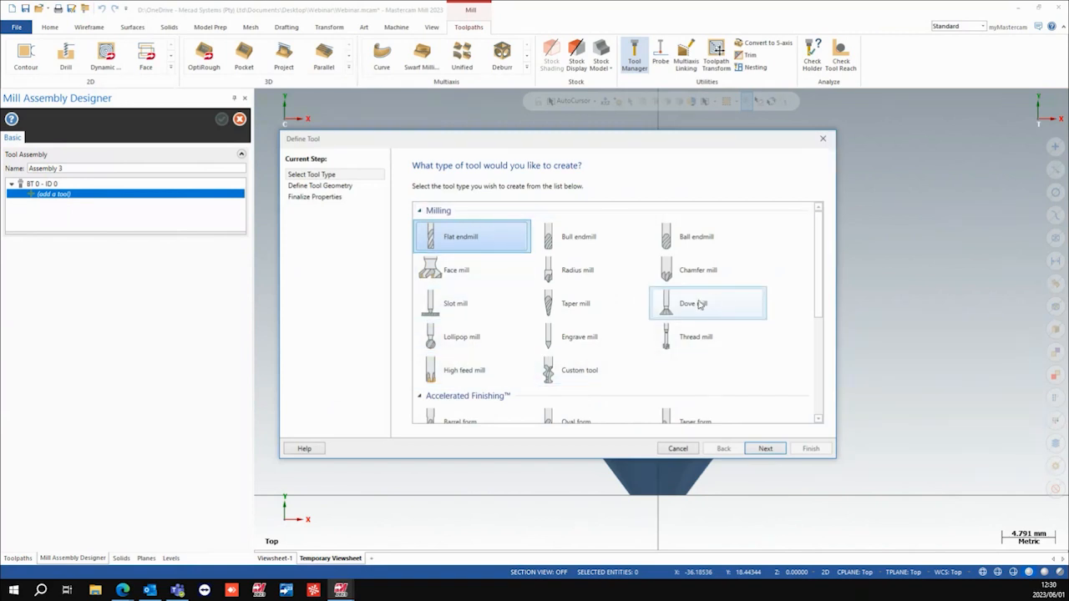
click(468, 237)
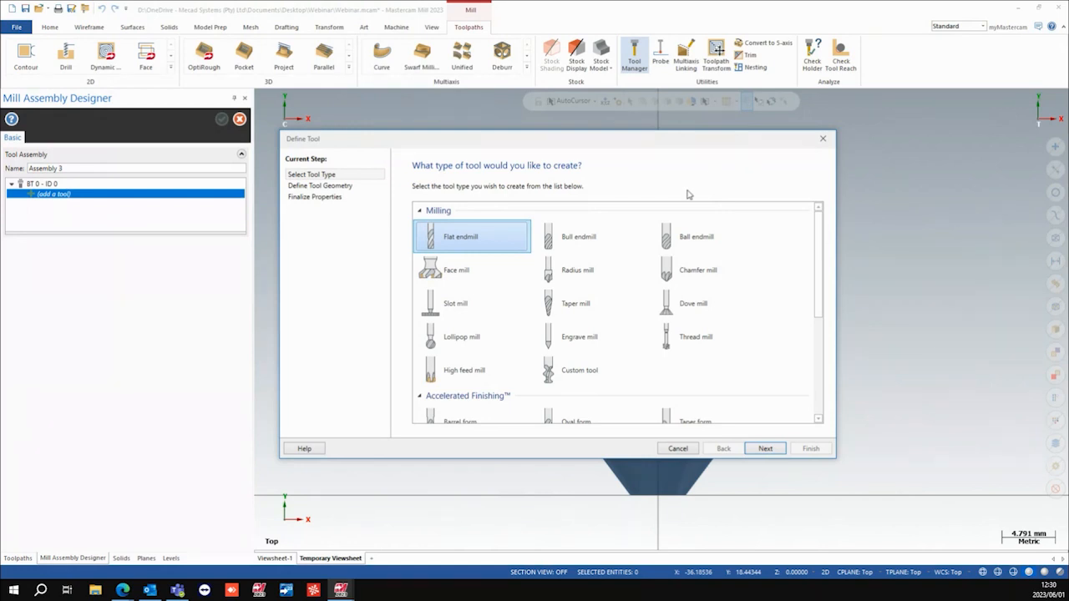
click(589, 240)
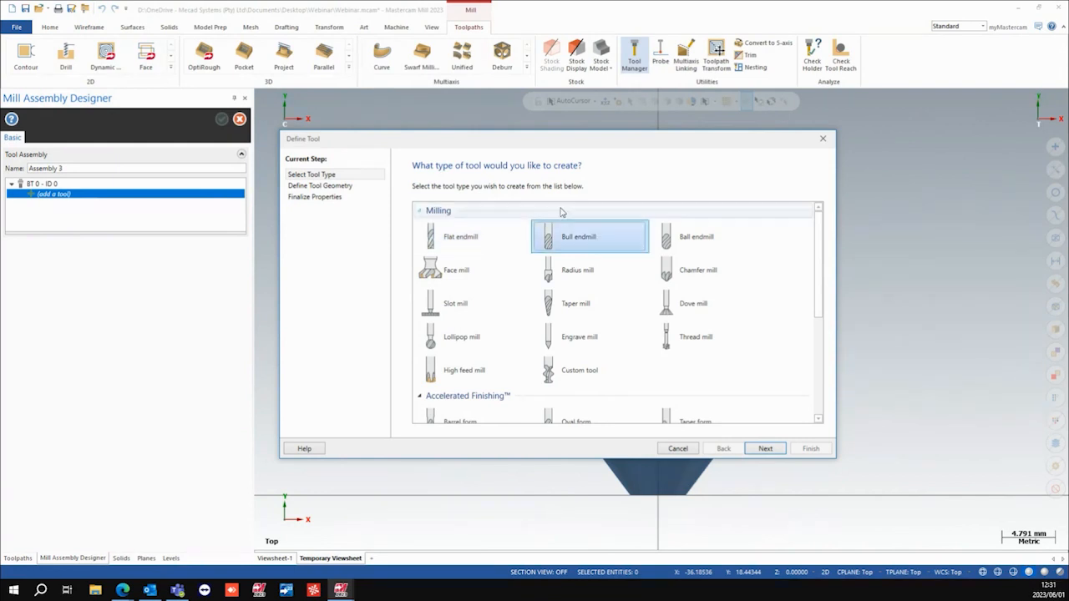
click(764, 449)
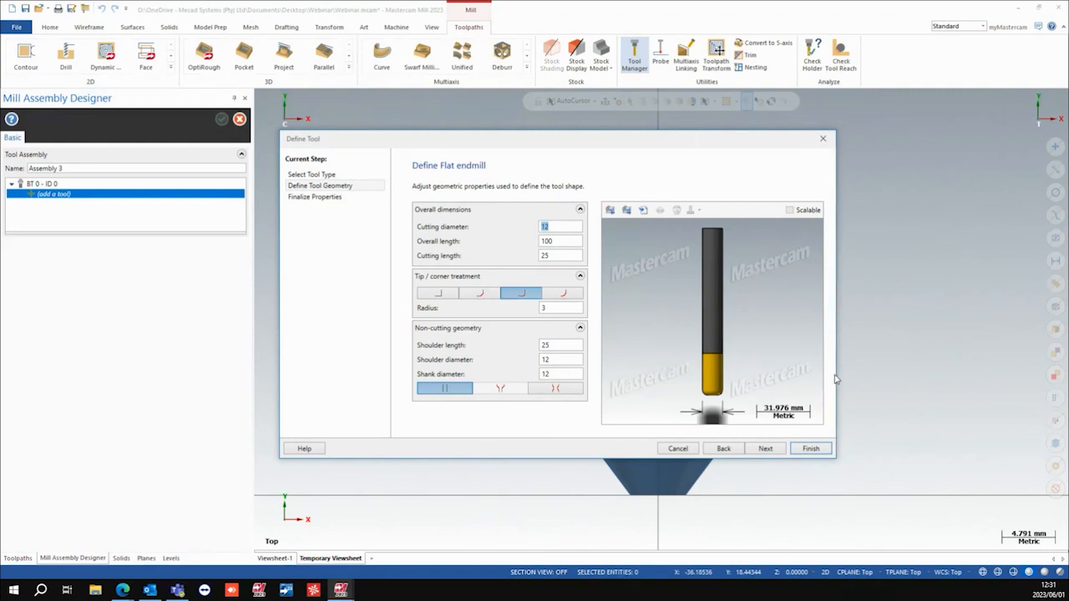
Step: Import the tool geometry from the file 3340324-E90SO D16-4-C16-04-C - Basic-mm.stp in the Webinar folder
click(644, 213)
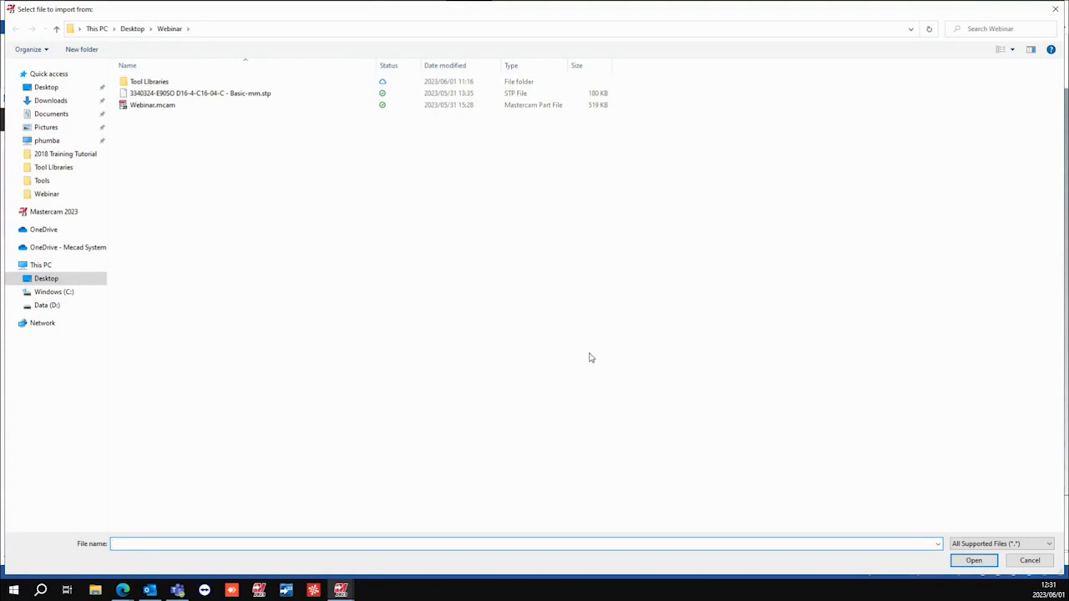
click(267, 95)
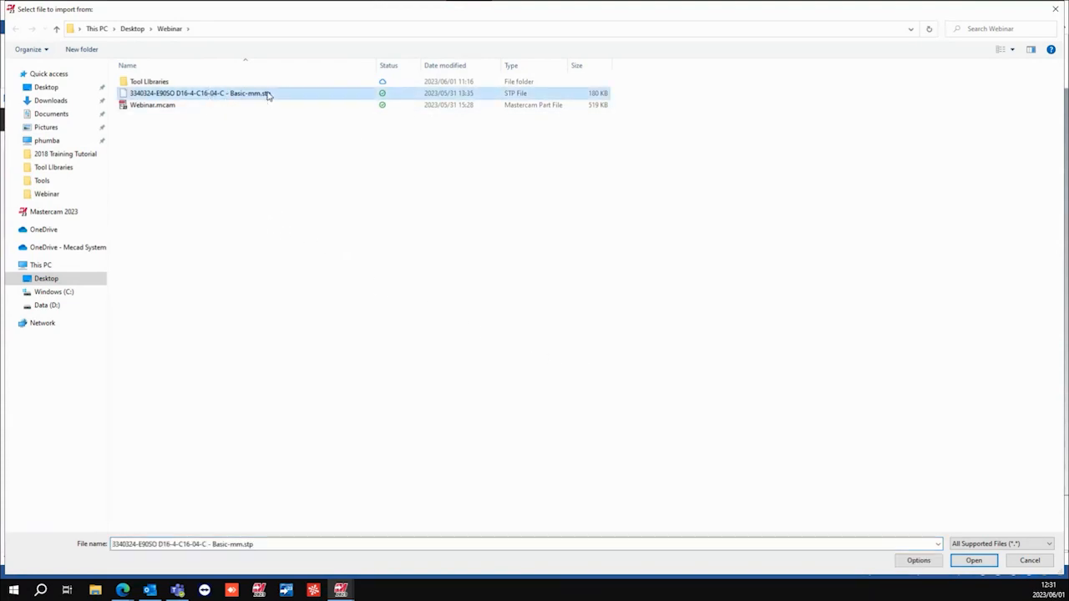
click(981, 563)
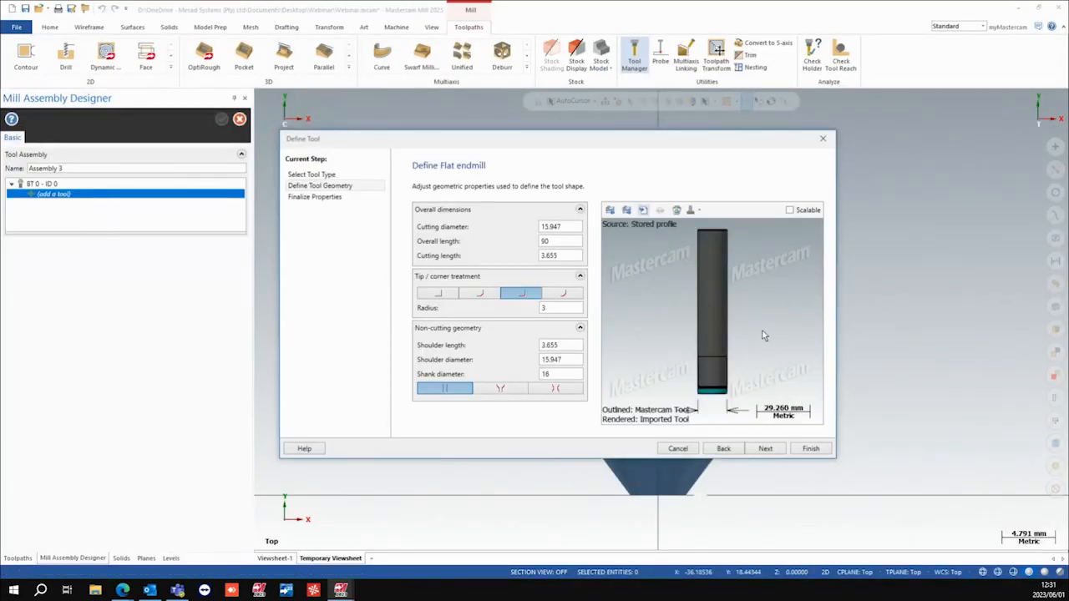
Step: Inspect the imported tool's cutting tip and set its corner radius to 0.4 mm
scroll(724, 242, down, 2)
scroll(720, 368, up, 2)
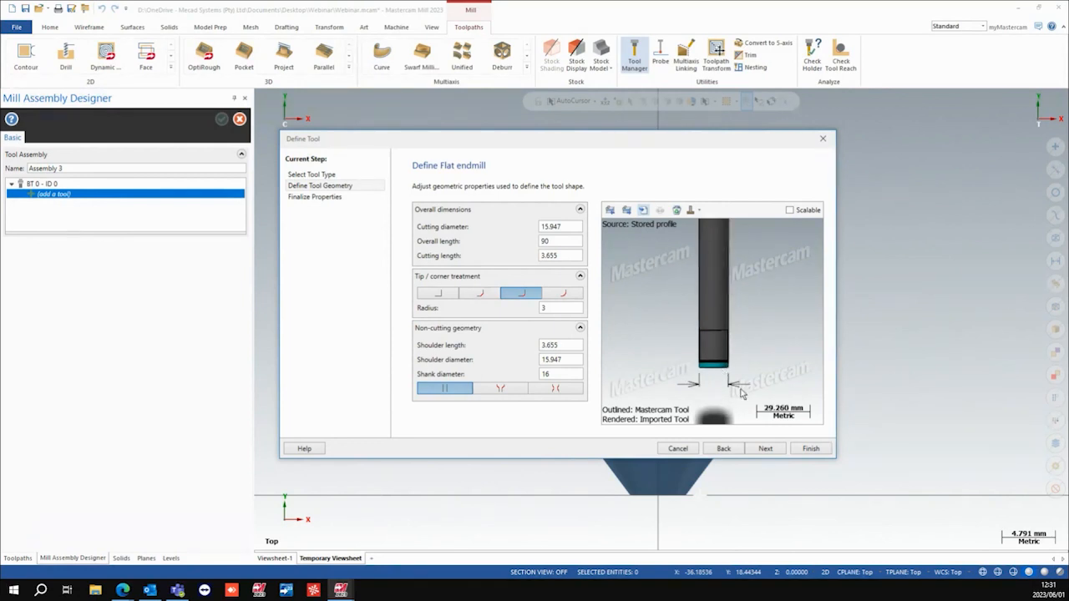
scroll(728, 367, up, 2)
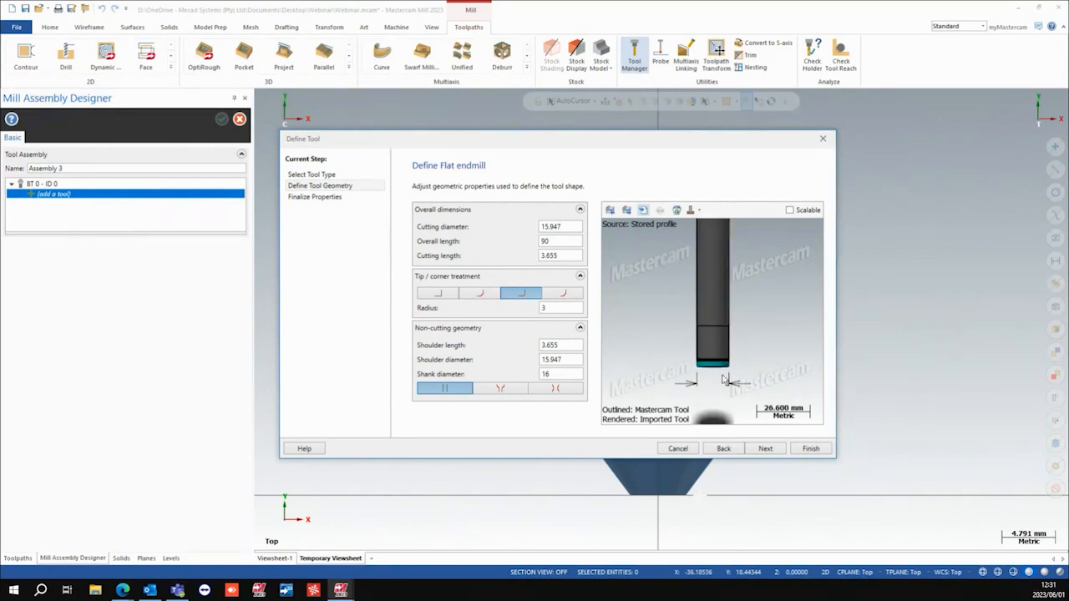
scroll(738, 360, up, 3)
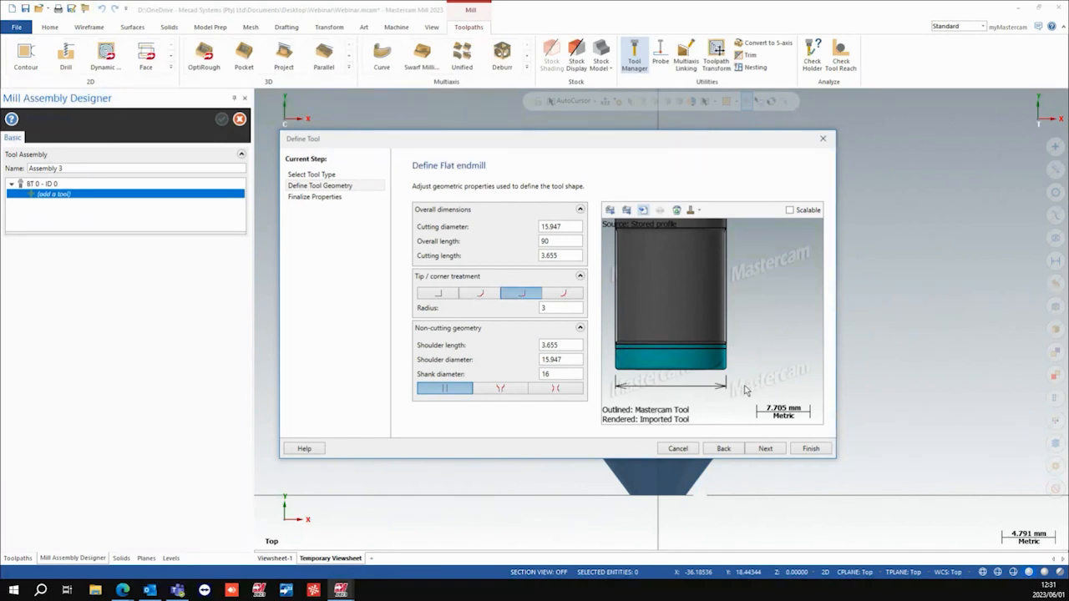
scroll(731, 388, up, 4)
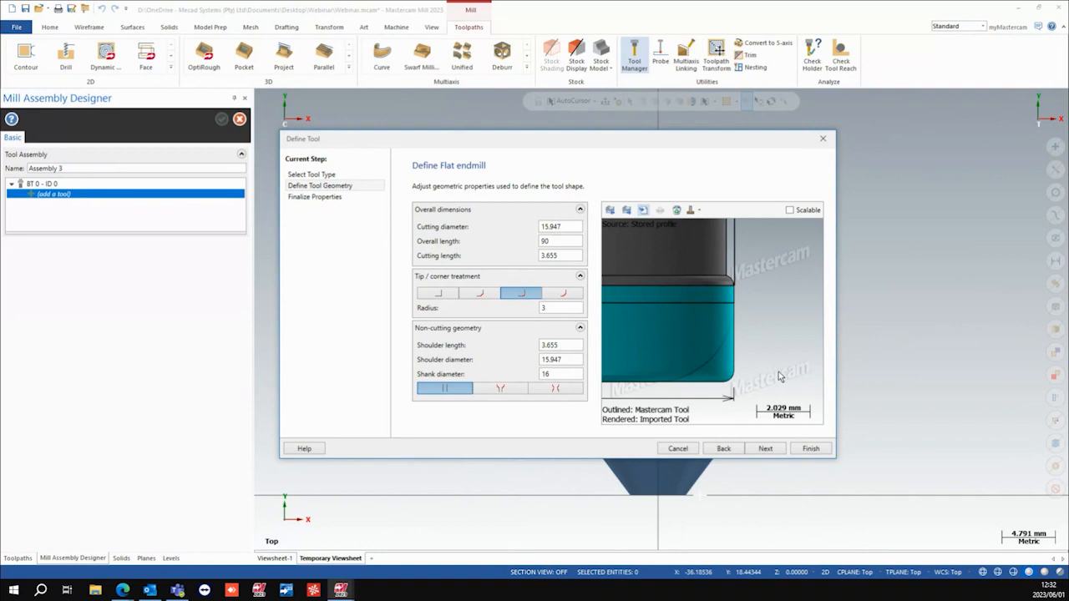
double_click(562, 308)
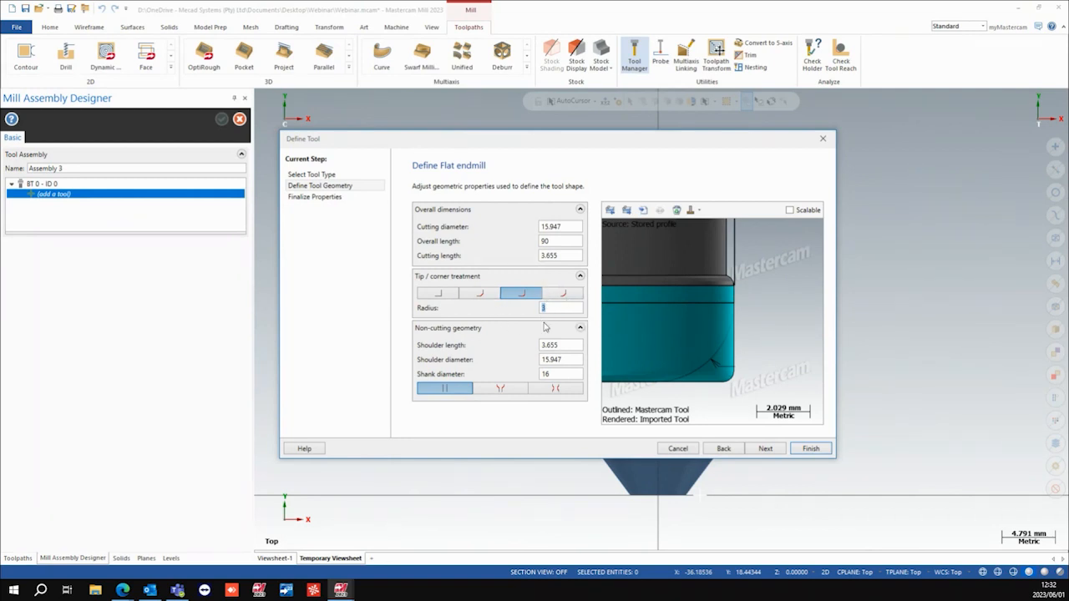
text(0.4)
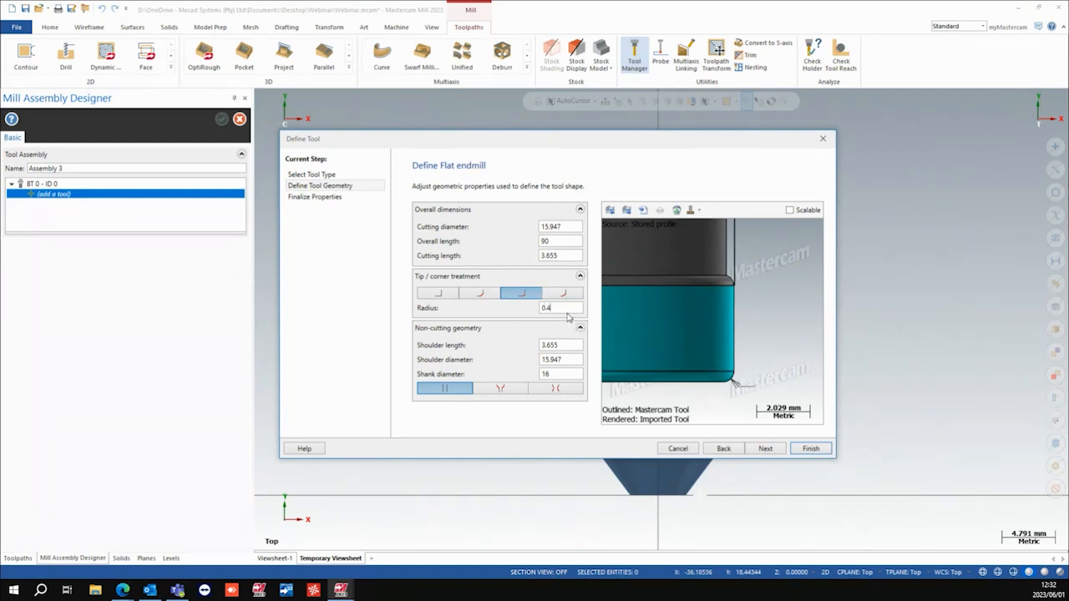
Step: Compare the corner outline with the imported tool's profile and finish the bull endmill with its default properties
scroll(731, 384, up, 3)
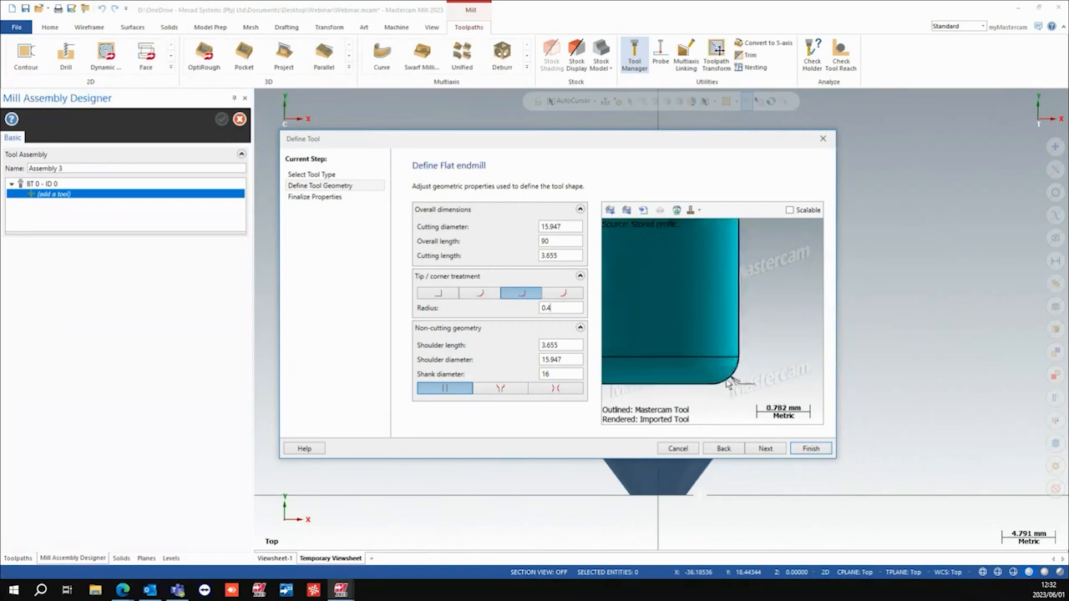
scroll(730, 384, up, 3)
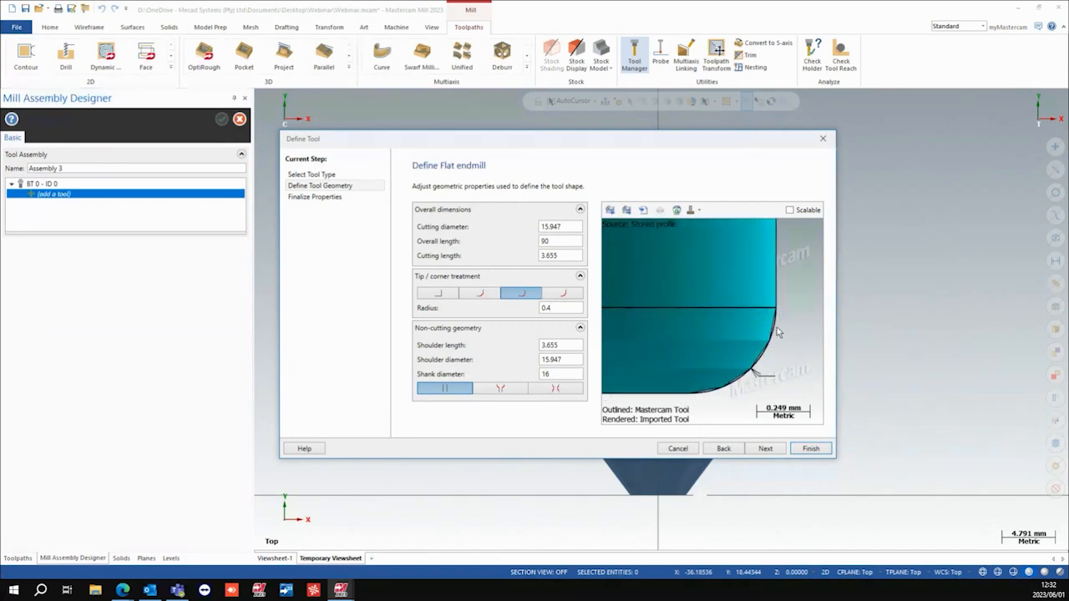
scroll(709, 395, up, 1)
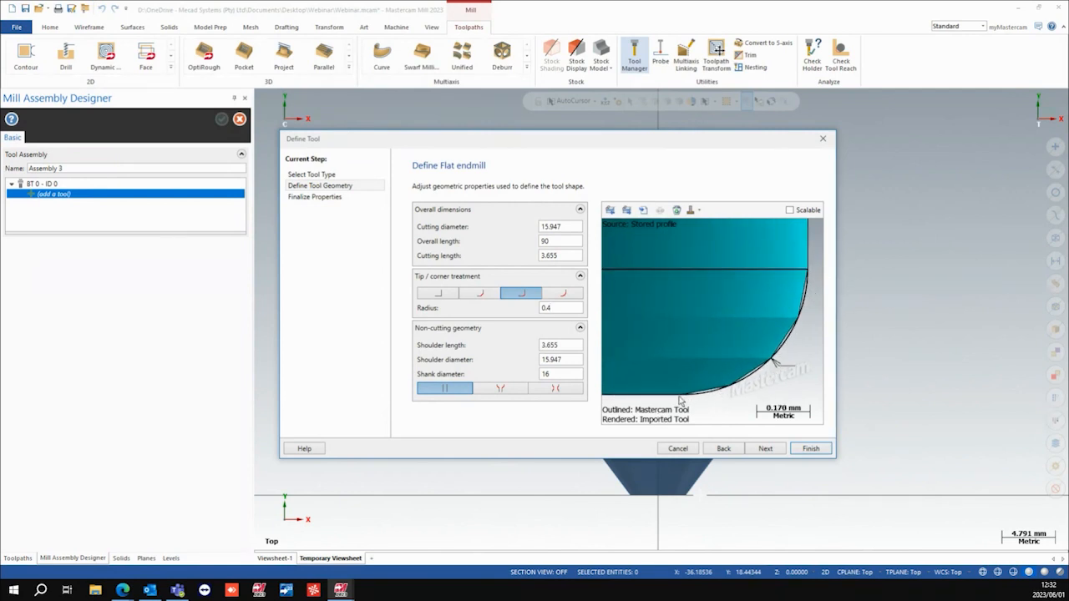
scroll(736, 346, down, 1)
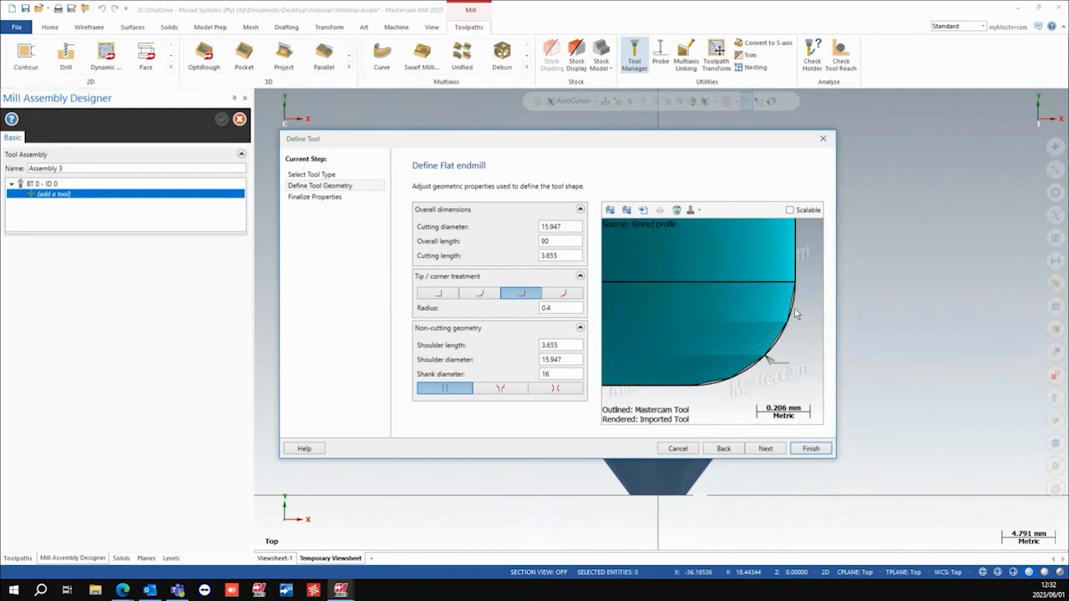
scroll(796, 314, down, 3)
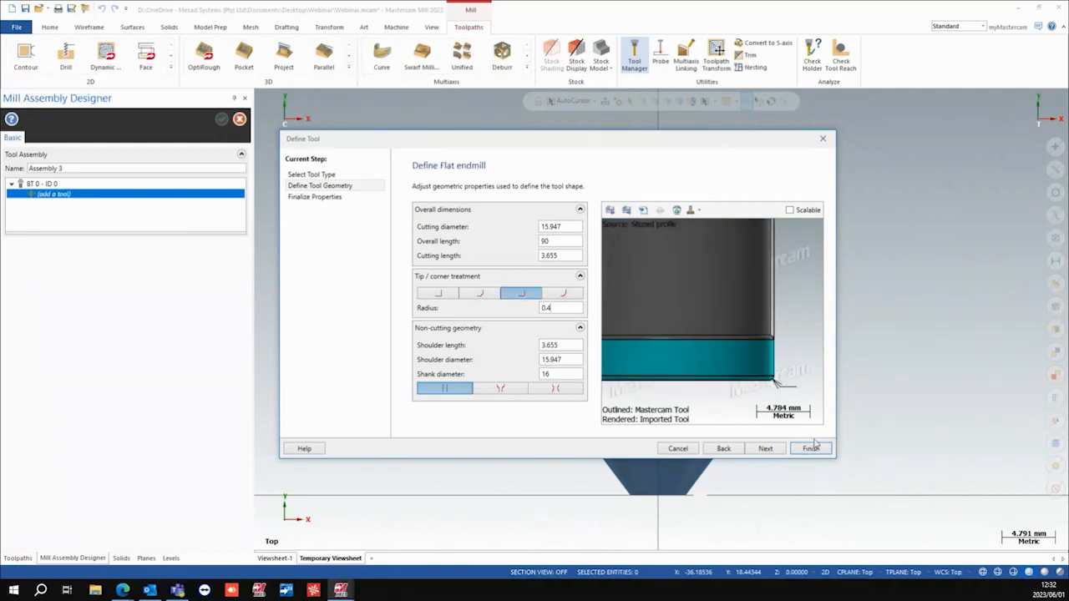
click(810, 448)
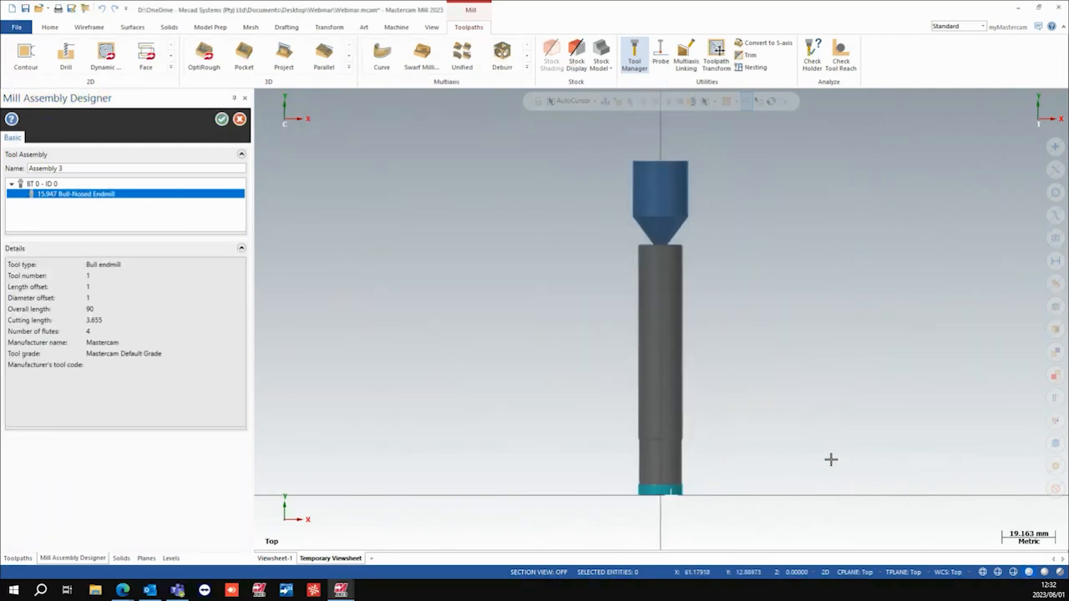
Step: Slide Assembly 3's holder down over the tool shank to a projection of about 77.4 mm and save the assembly
drag(689, 226, 659, 278)
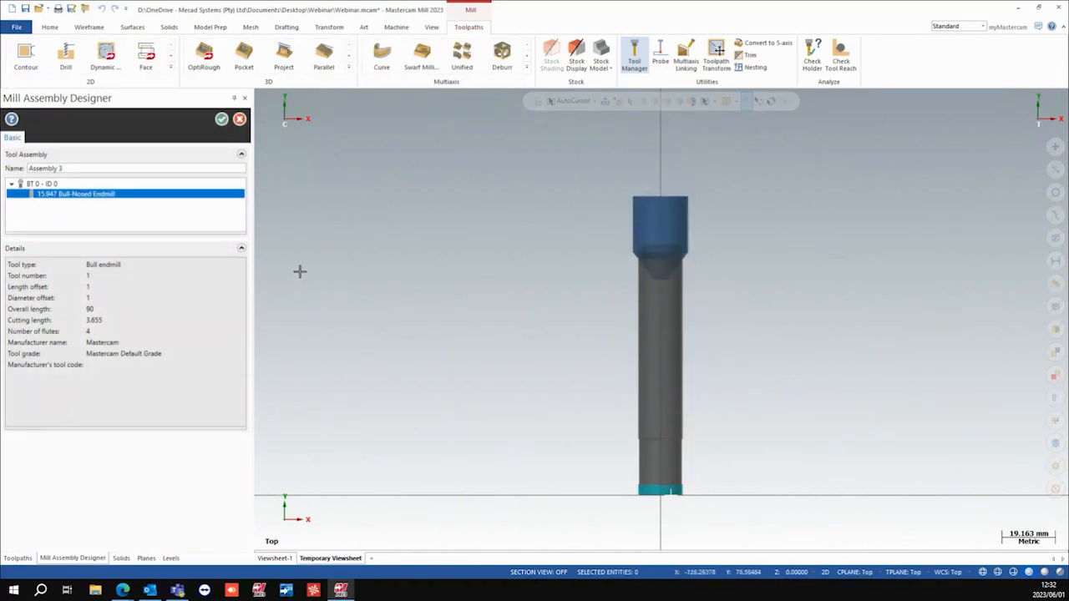
click(221, 119)
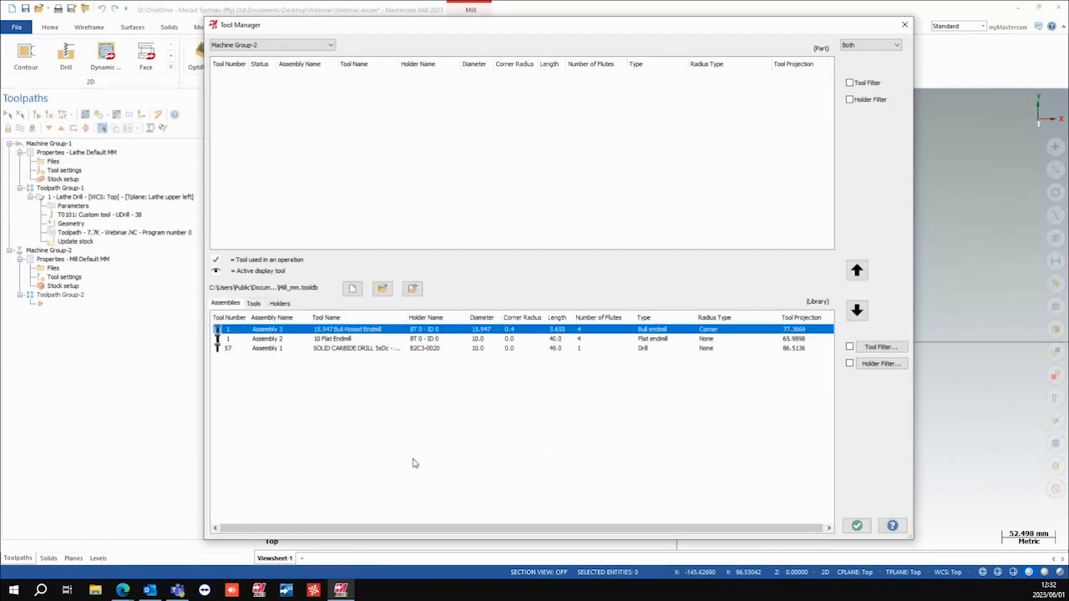
click(392, 410)
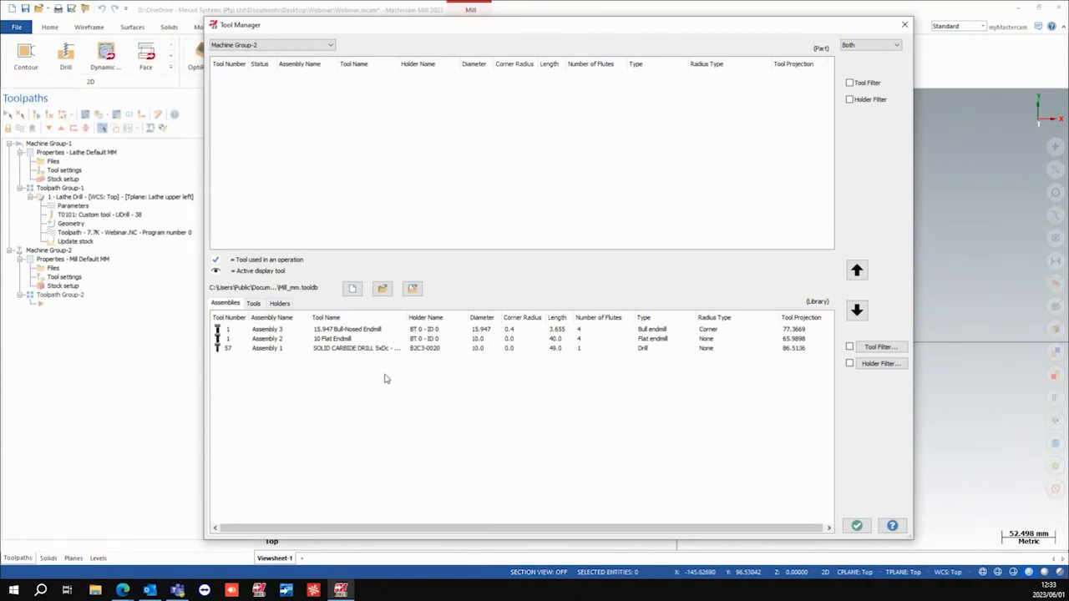
Step: Copy all three library assemblies into the part's tool list for Machine Group-2
drag(399, 403, 365, 334)
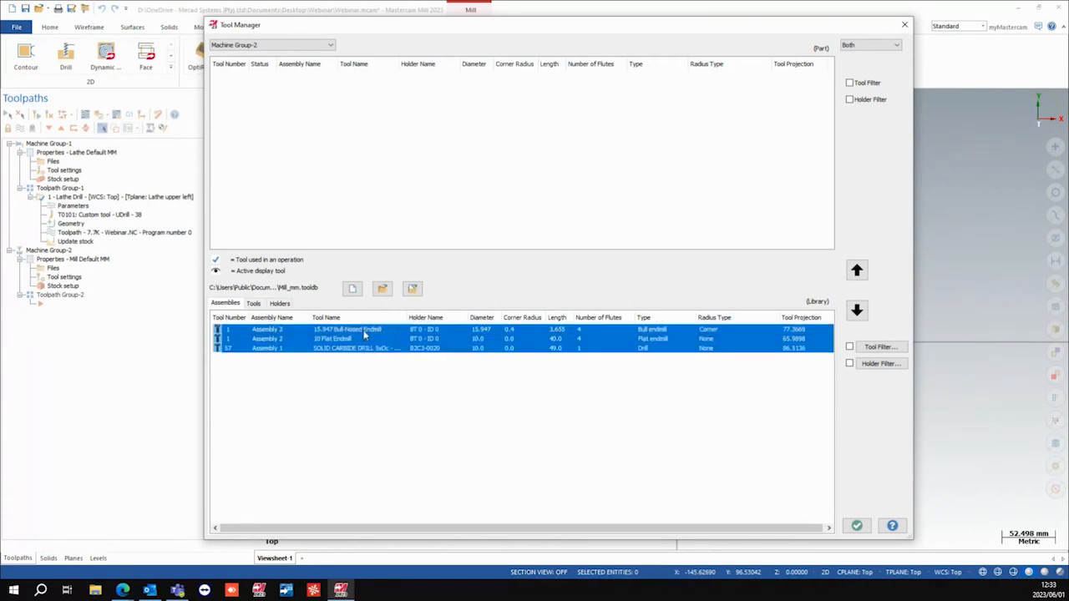
drag(447, 348, 457, 176)
click(481, 461)
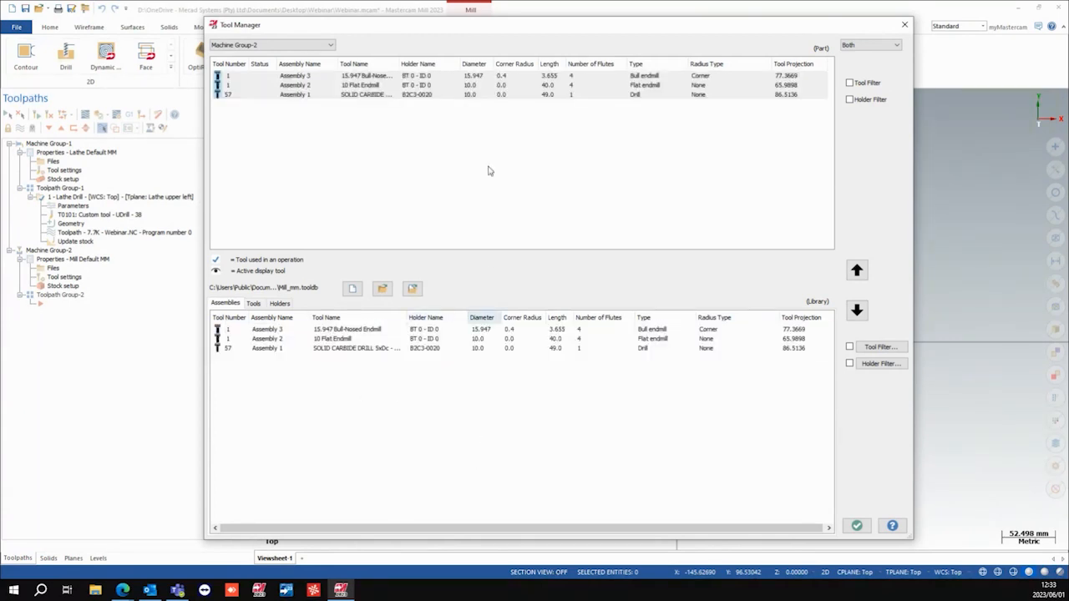
Step: Delete all three assemblies from the Mill_mm tool library
drag(479, 411, 464, 334)
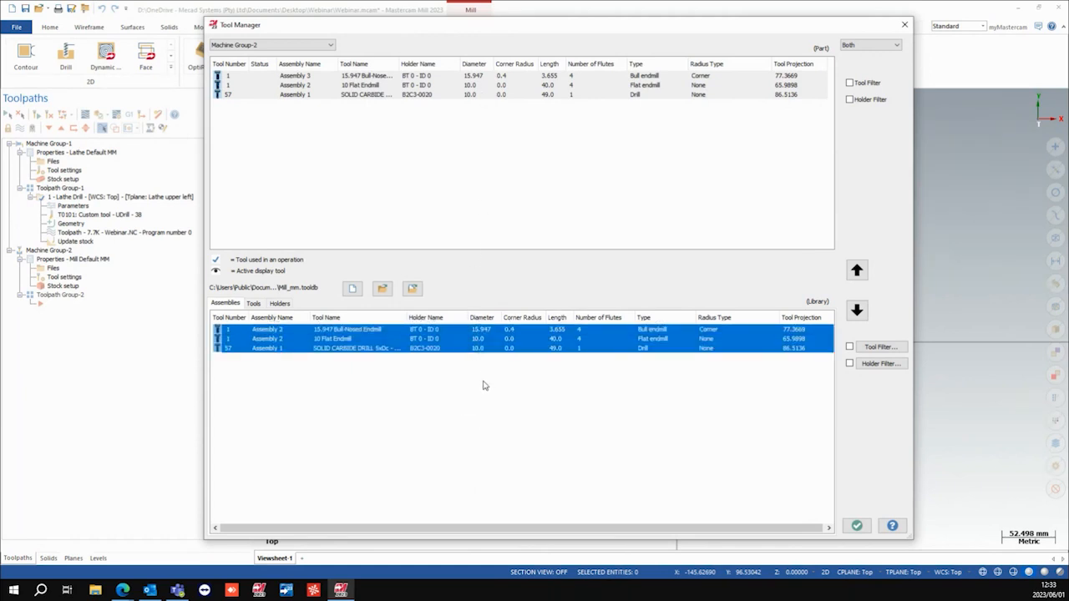
key(Delete)
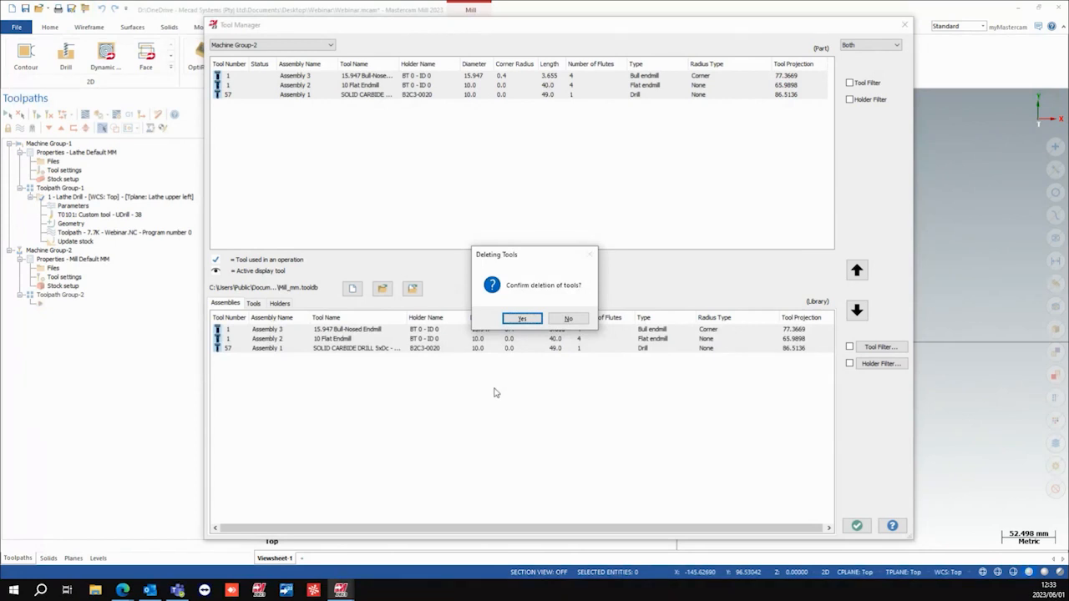
click(524, 319)
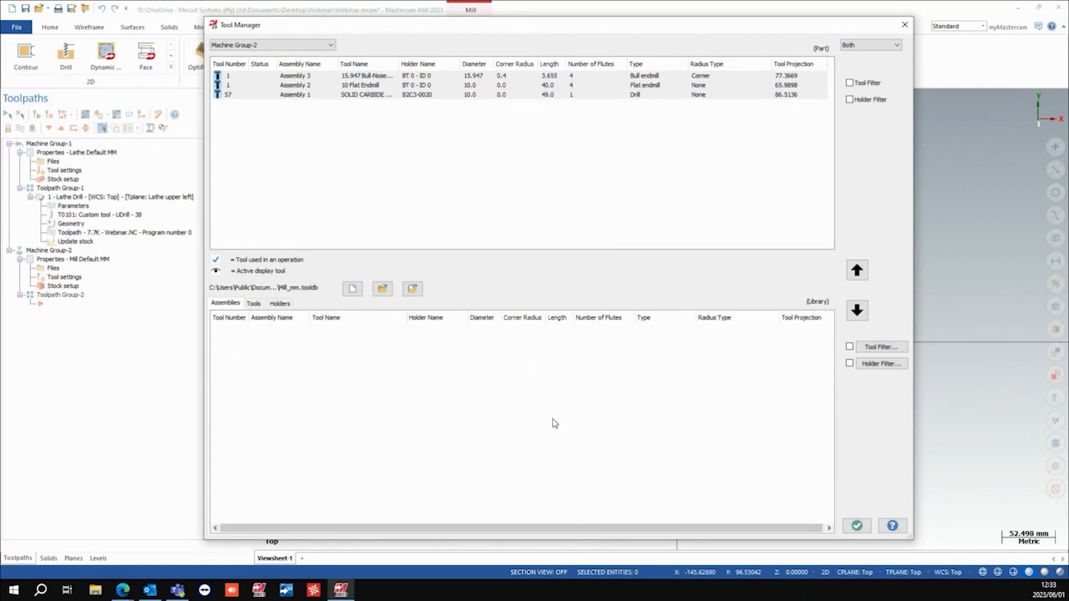
Step: Create a tool library named Webinar Mill Tools in Desktop > Webinar > Tool Libraries, saving the changes to the current library
click(354, 289)
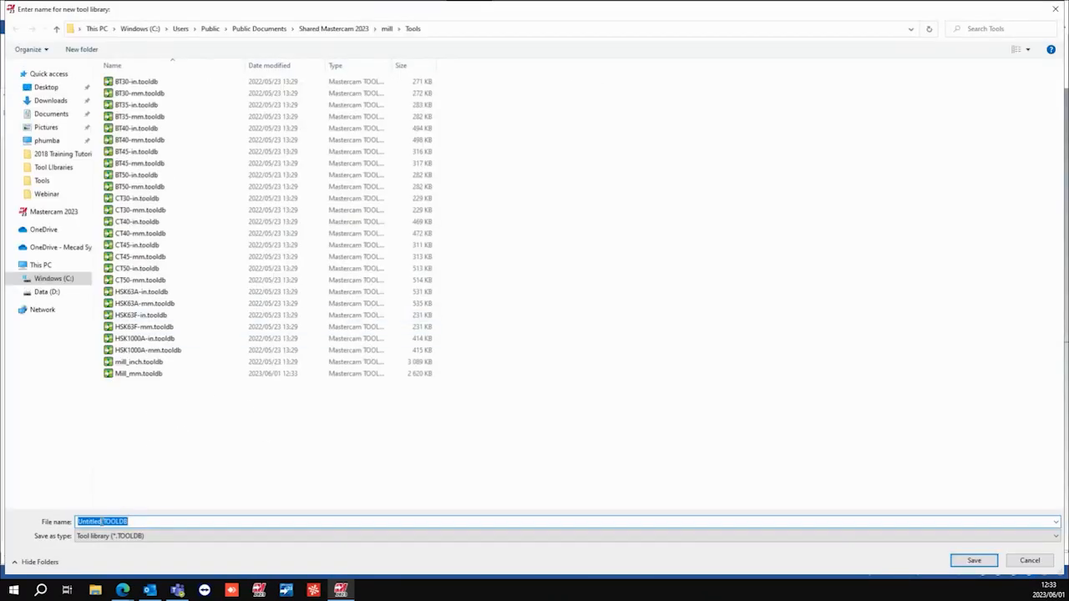
drag(101, 521, 77, 523)
text(Webinar Mill Tool)
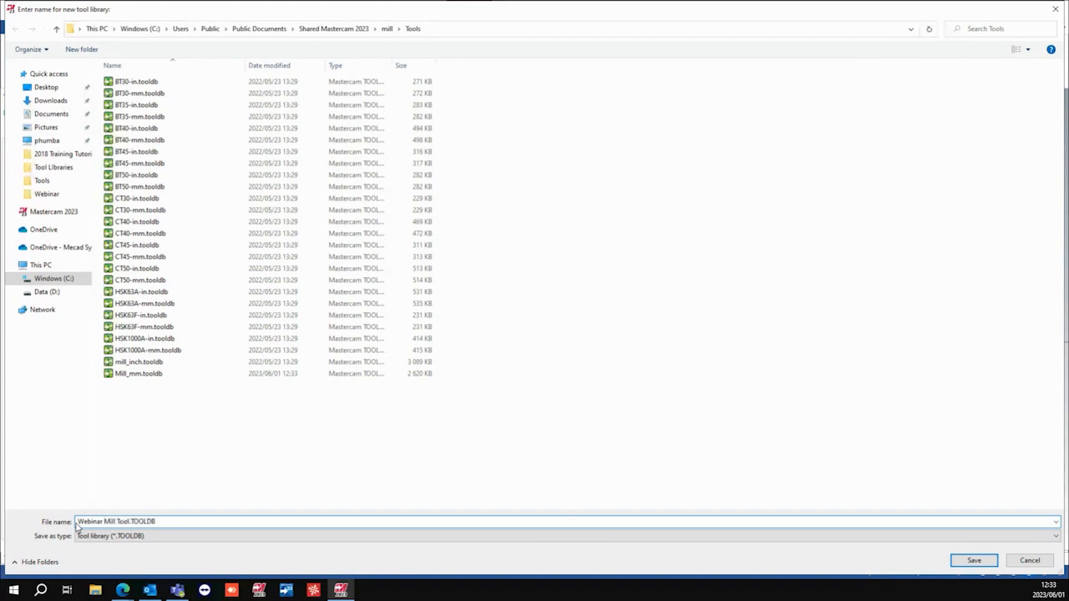
text(s)
click(52, 90)
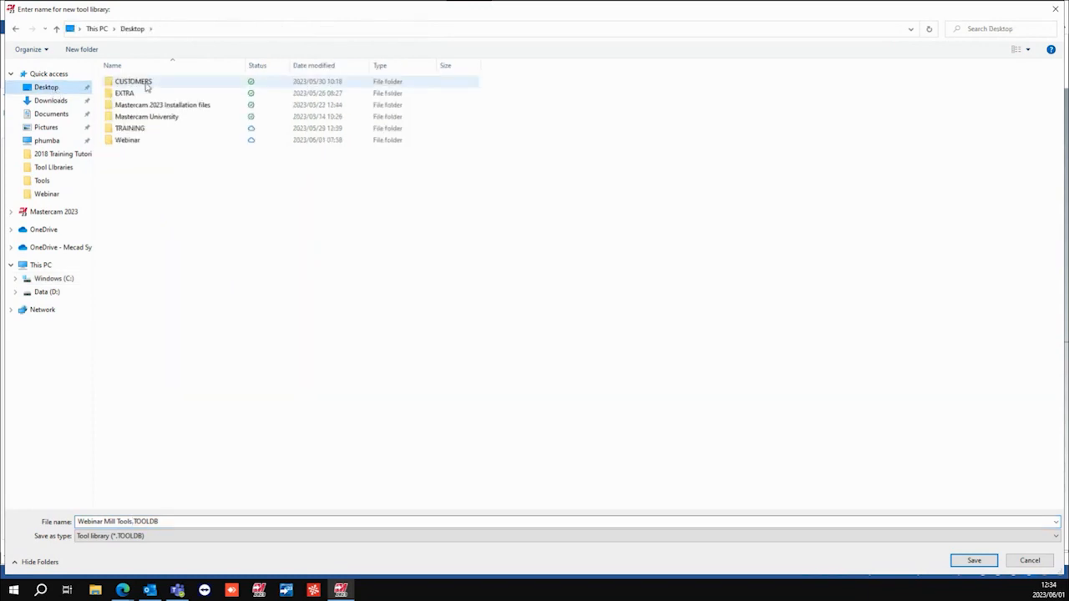
double_click(153, 142)
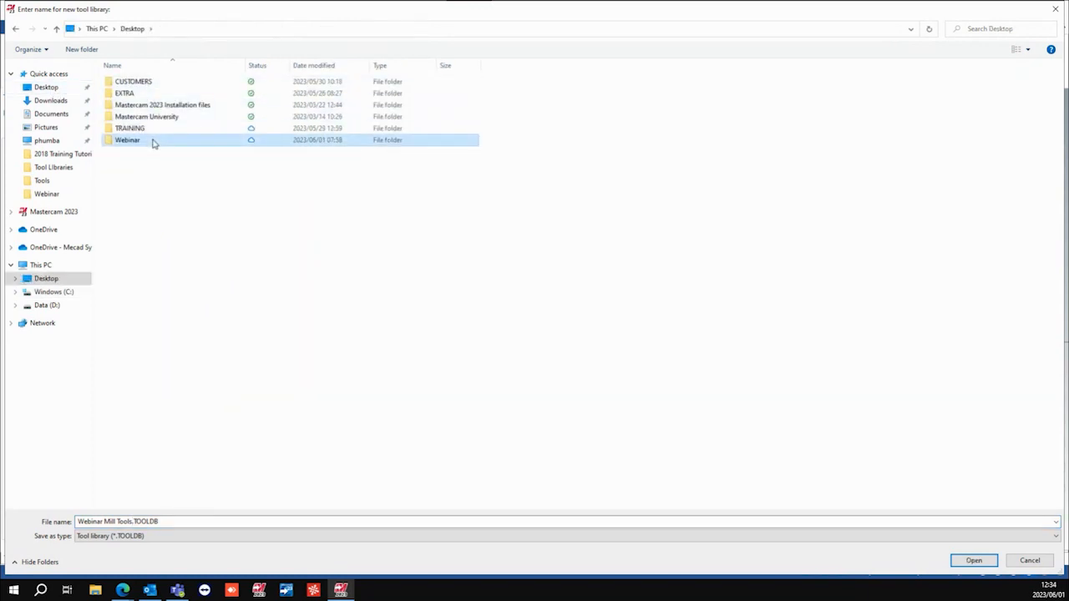
double_click(151, 82)
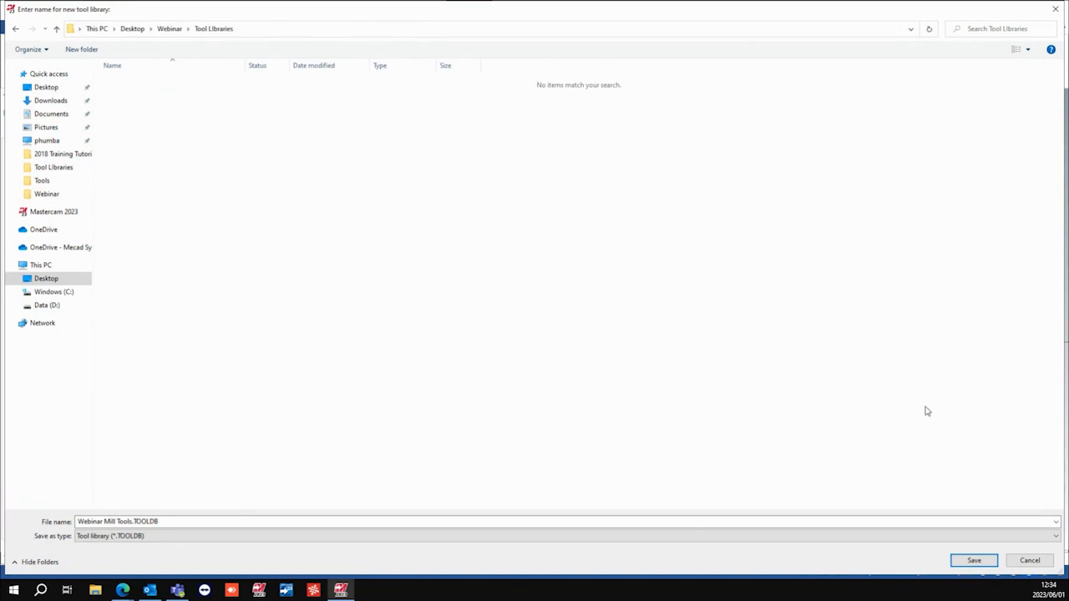
click(974, 560)
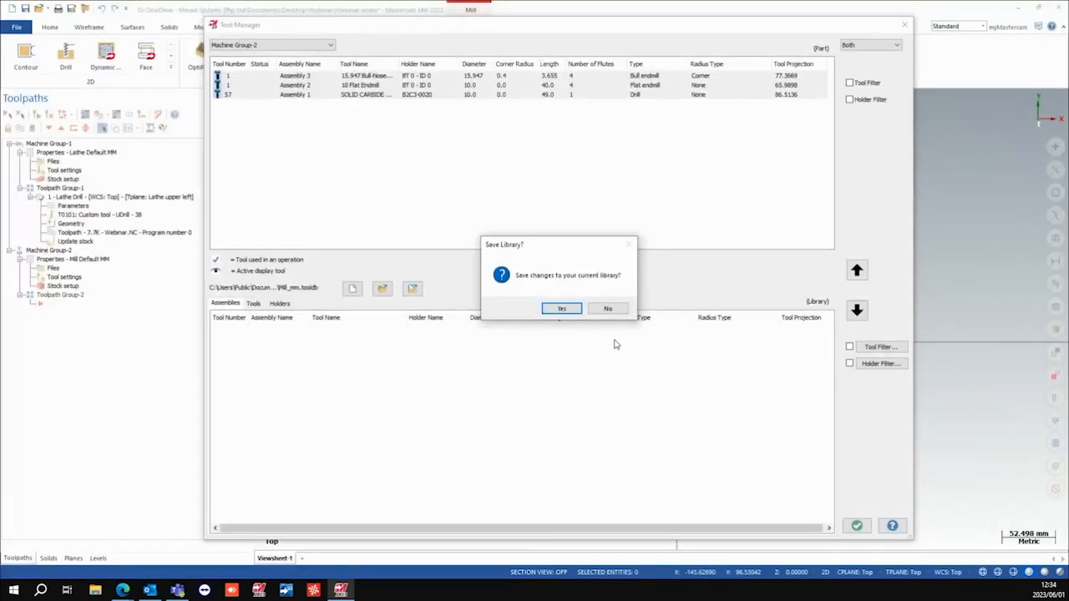
click(566, 309)
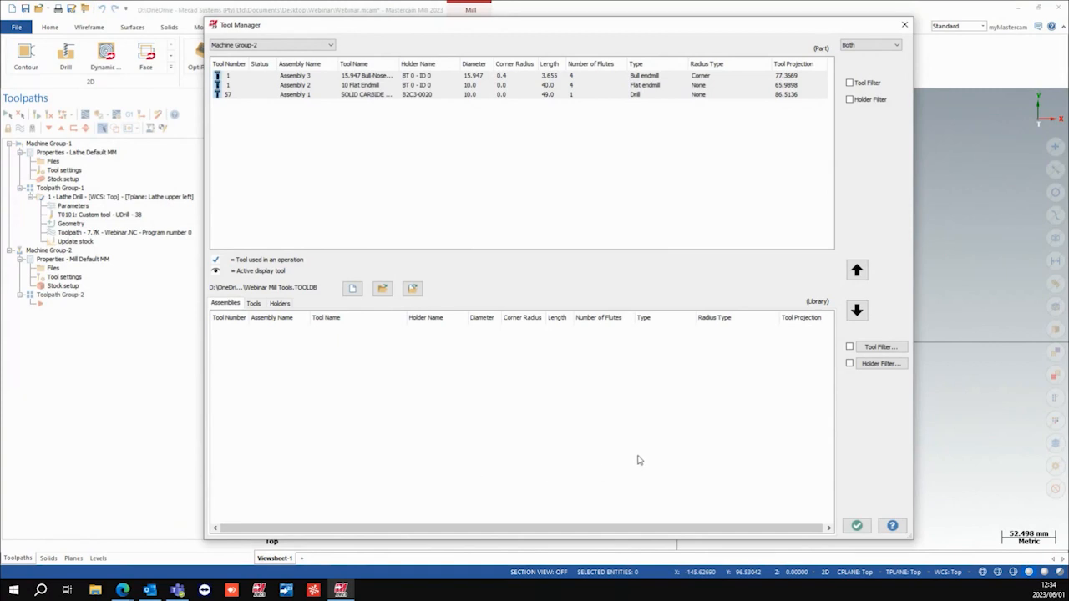
Step: Move the three part assemblies into the Webinar Mill Tools library, save it and check its contents
drag(455, 153, 468, 389)
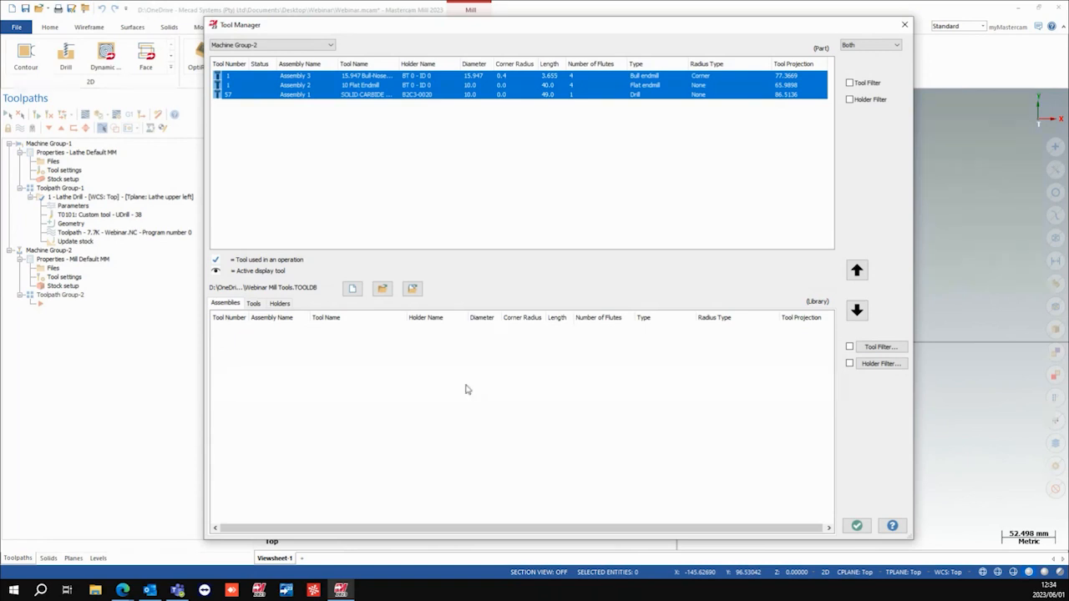
key(Delete)
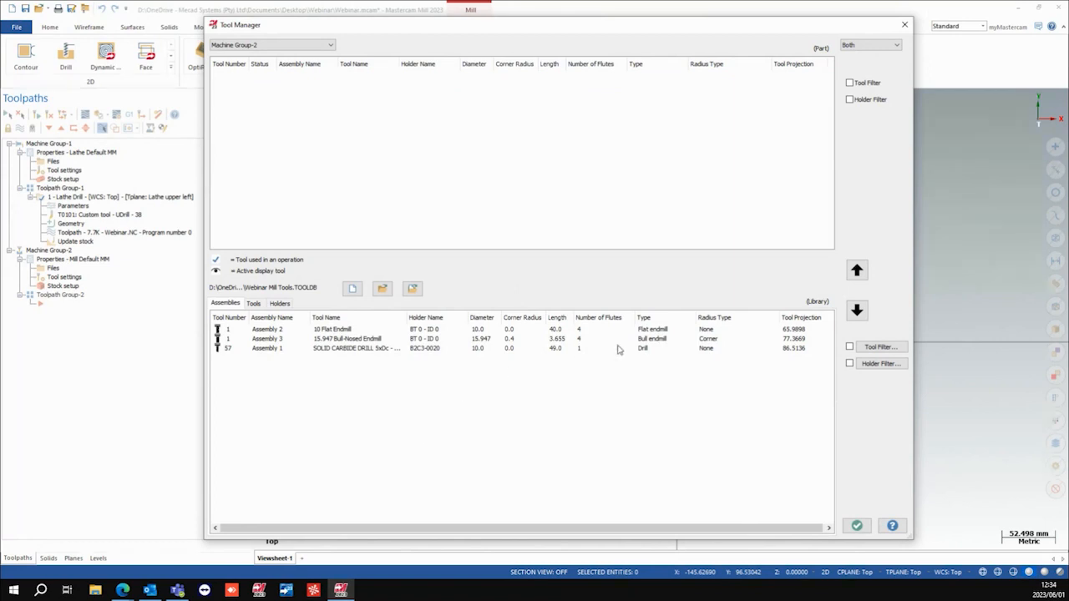
click(856, 525)
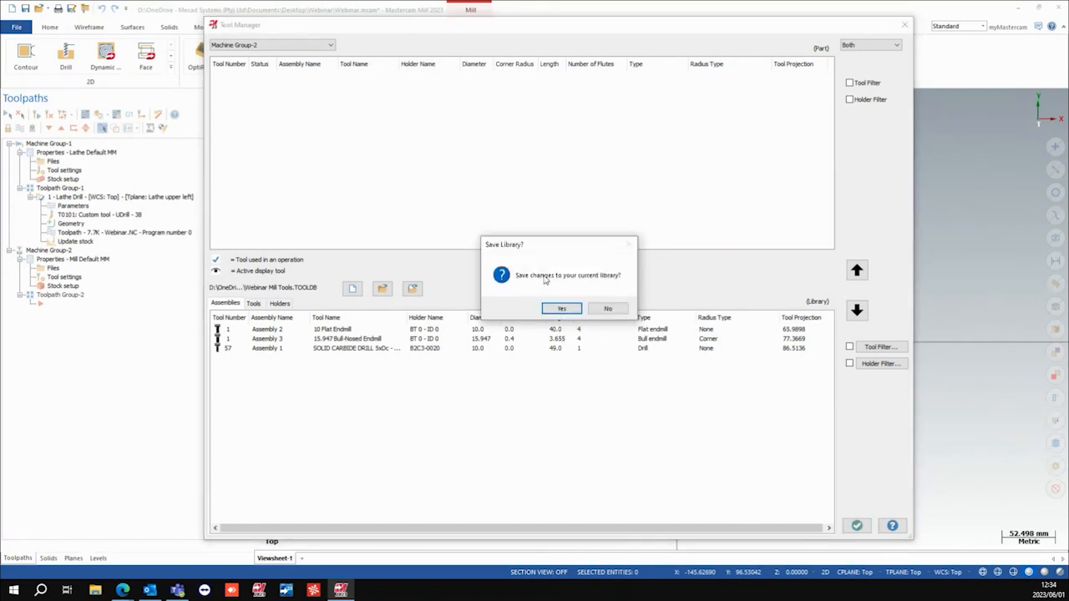
click(562, 309)
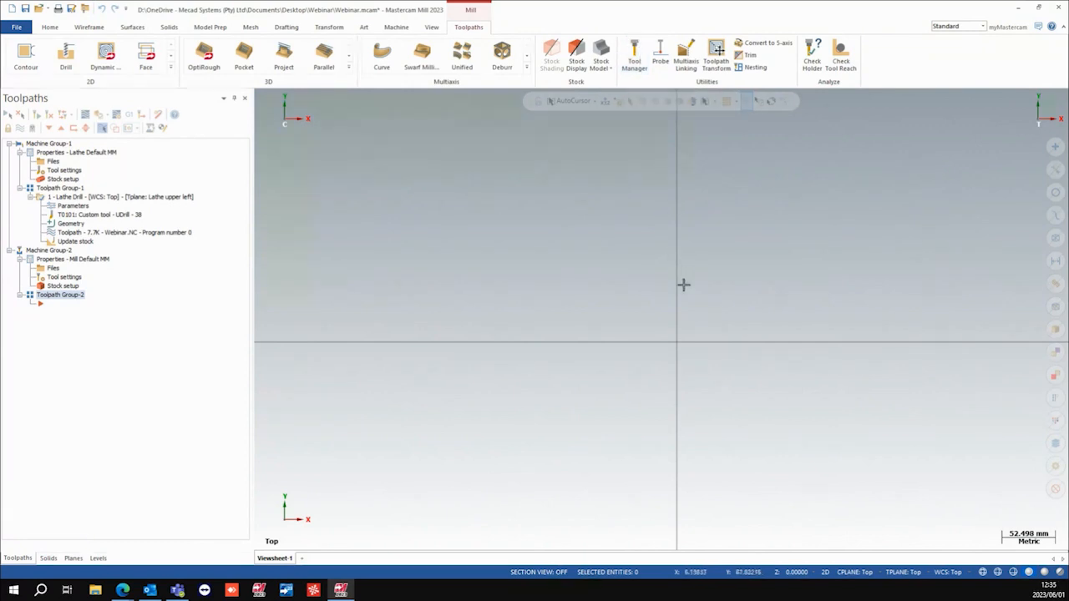
click(636, 56)
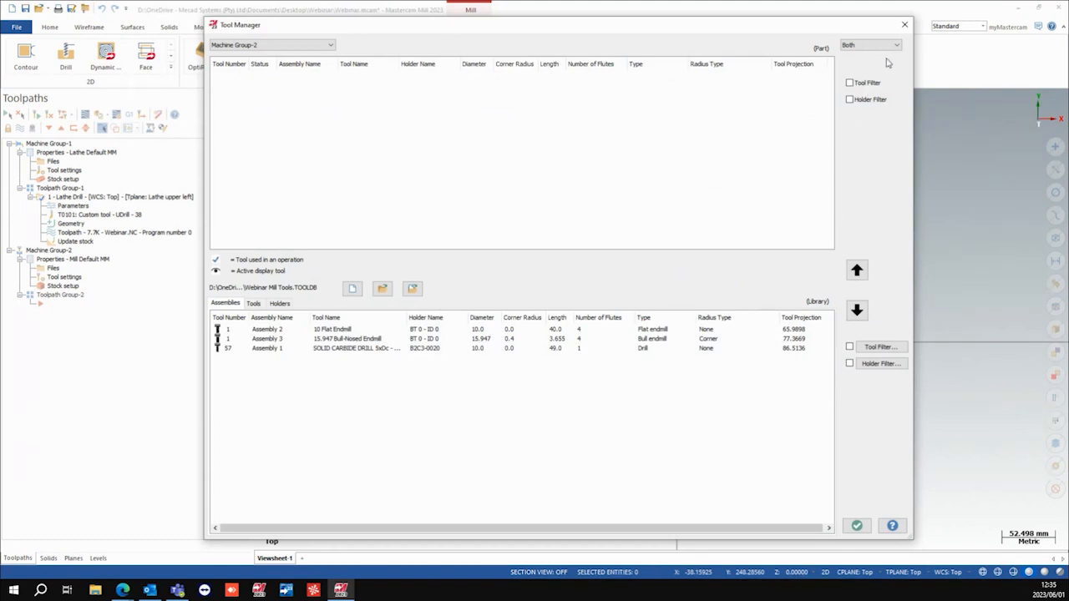
click(903, 24)
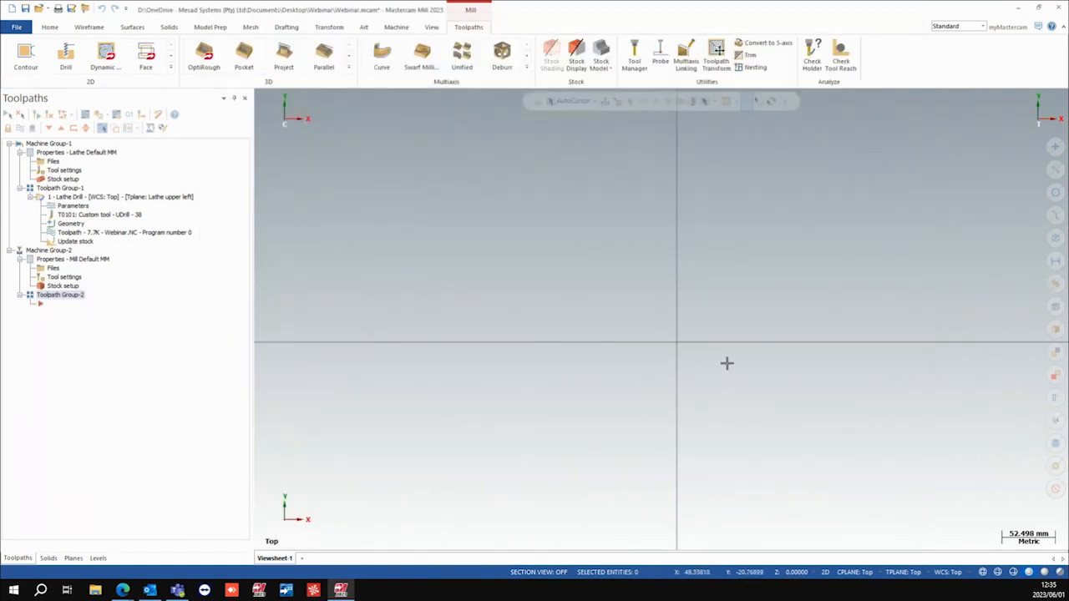
Step: Close Mastercam and launch the standalone Mastercam 2023 Tool Manager application
click(1060, 8)
click(567, 316)
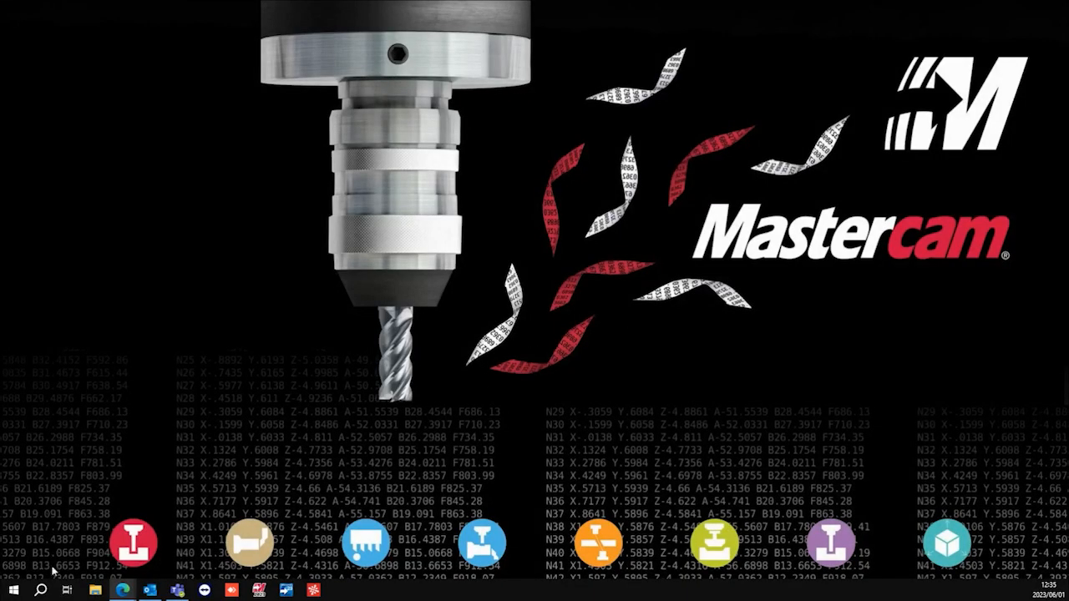
click(40, 591)
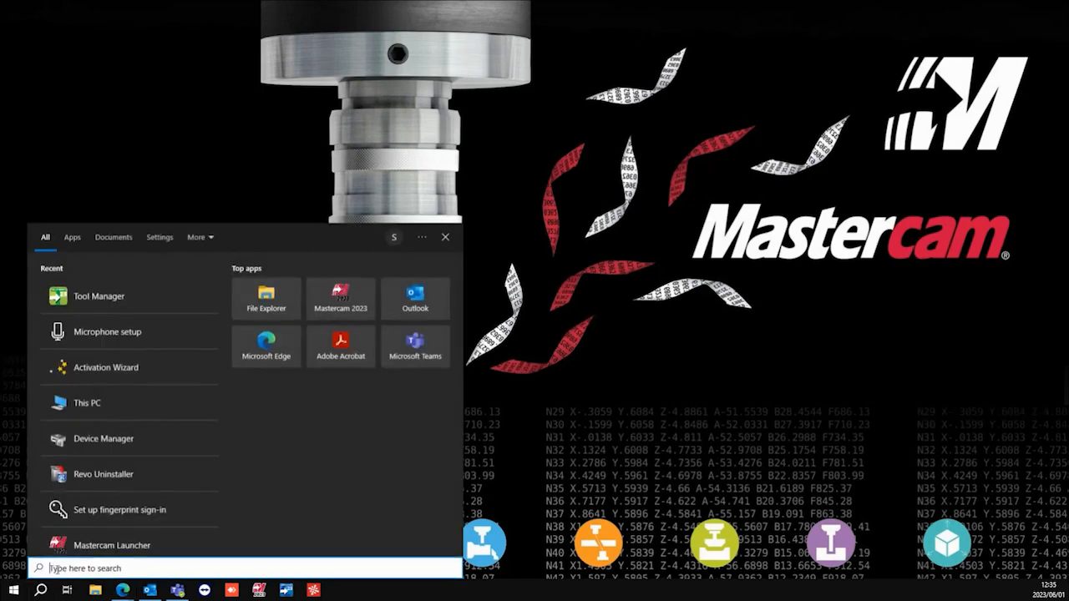
text(tool manager)
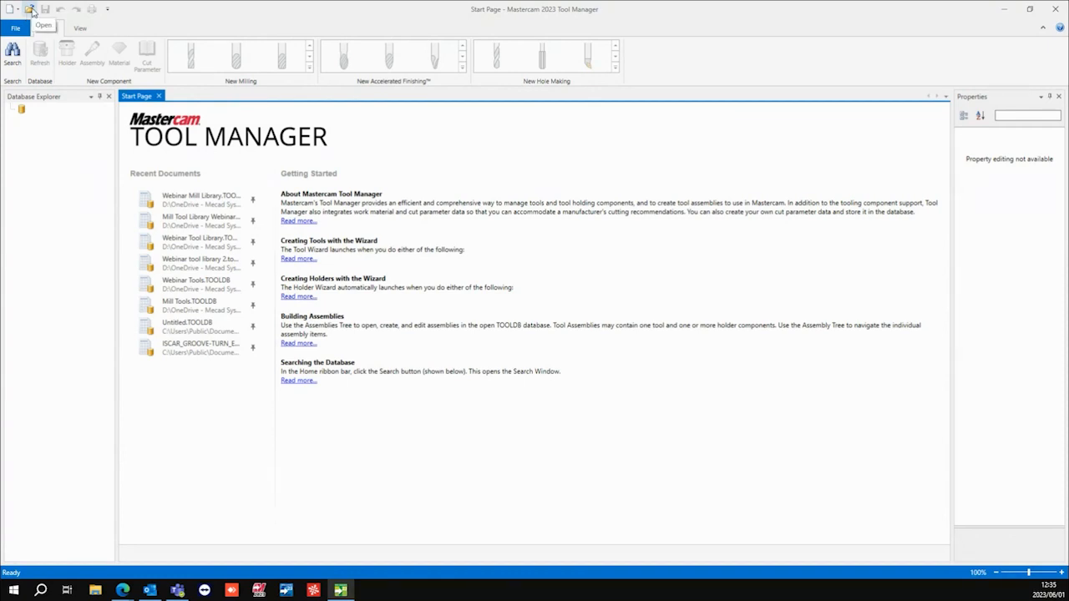
Step: Open the Webinar Mill Tools.TOOLDB database from the Tool Libraries folder
click(29, 9)
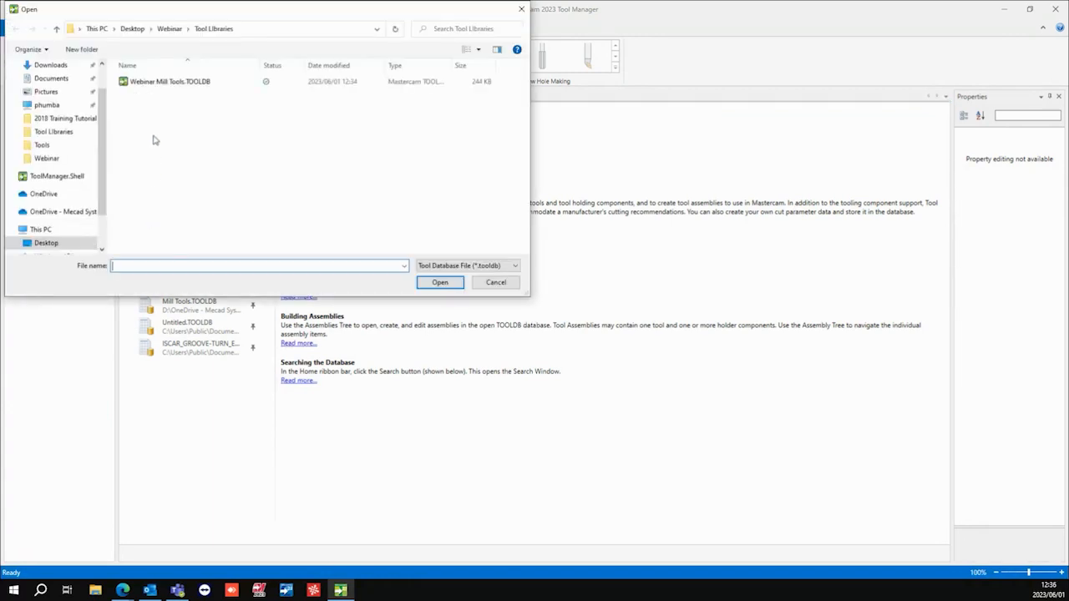
click(175, 87)
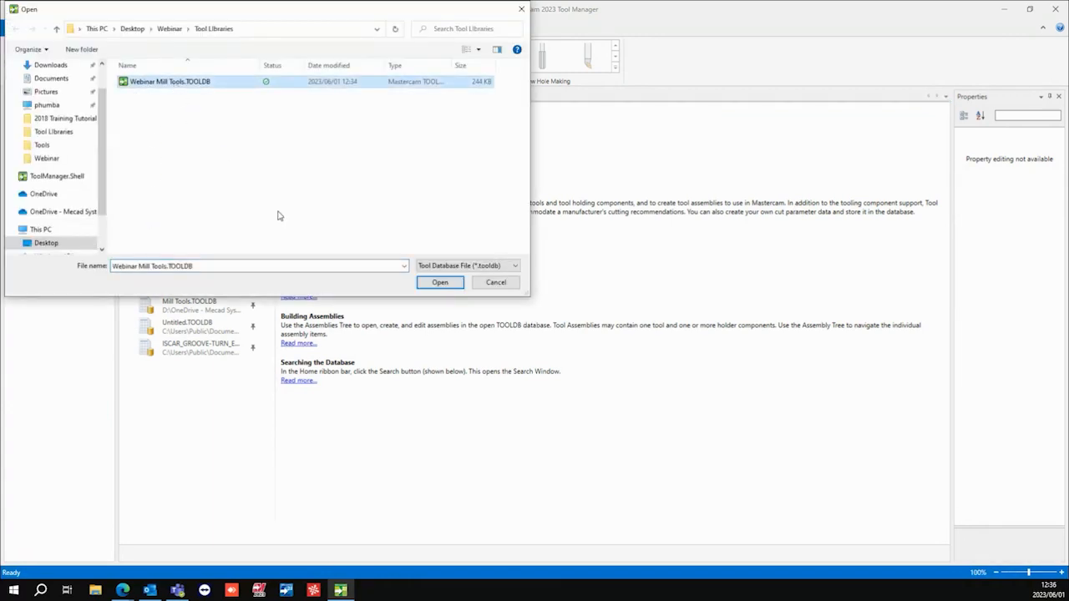
click(443, 285)
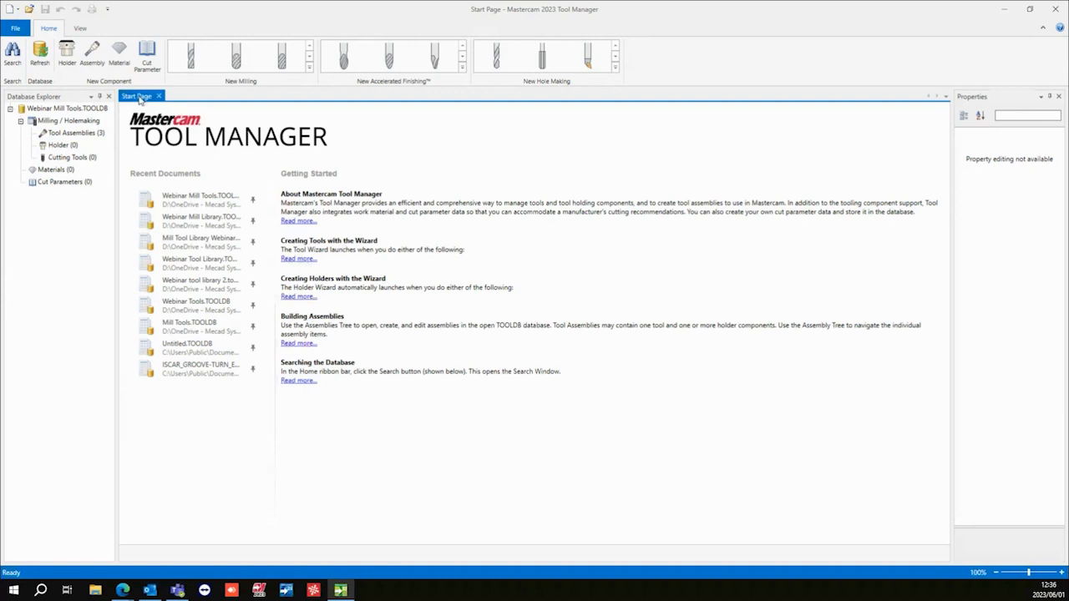
Step: Open the database's lists of tool assemblies, holders and cutting tools
click(75, 132)
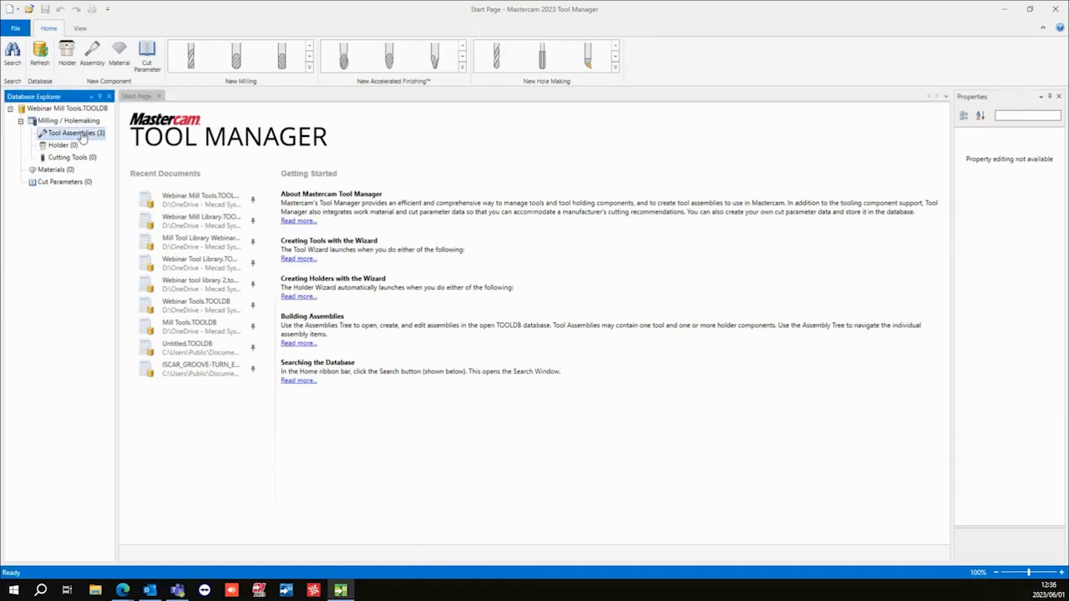
double_click(82, 136)
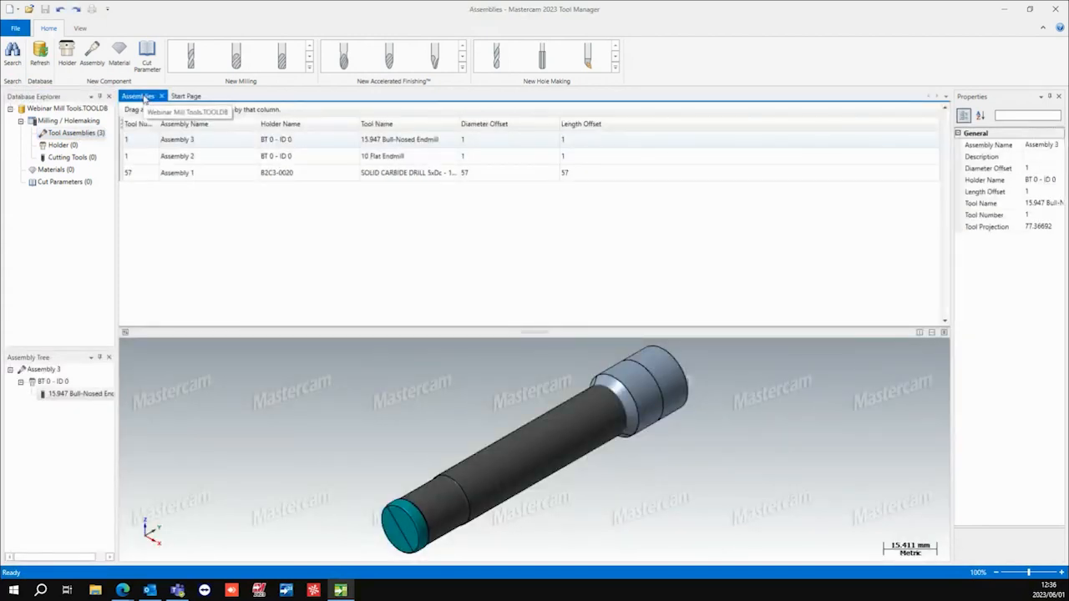
double_click(64, 146)
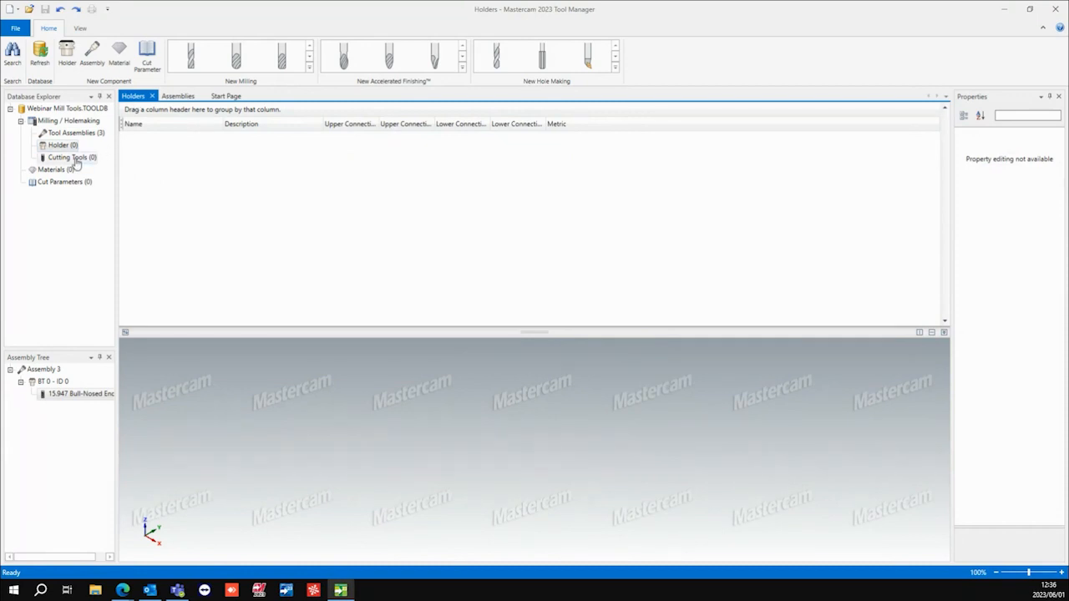
double_click(74, 158)
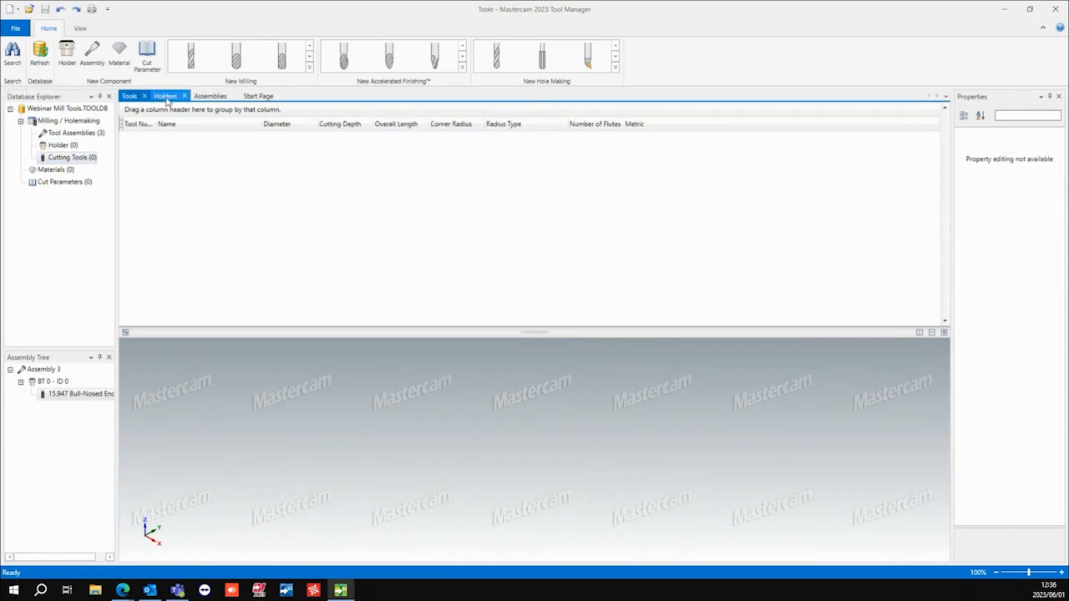
Step: Compare the tools, holders and assemblies lists and preview each of the three stored assemblies
click(210, 96)
click(165, 96)
click(129, 96)
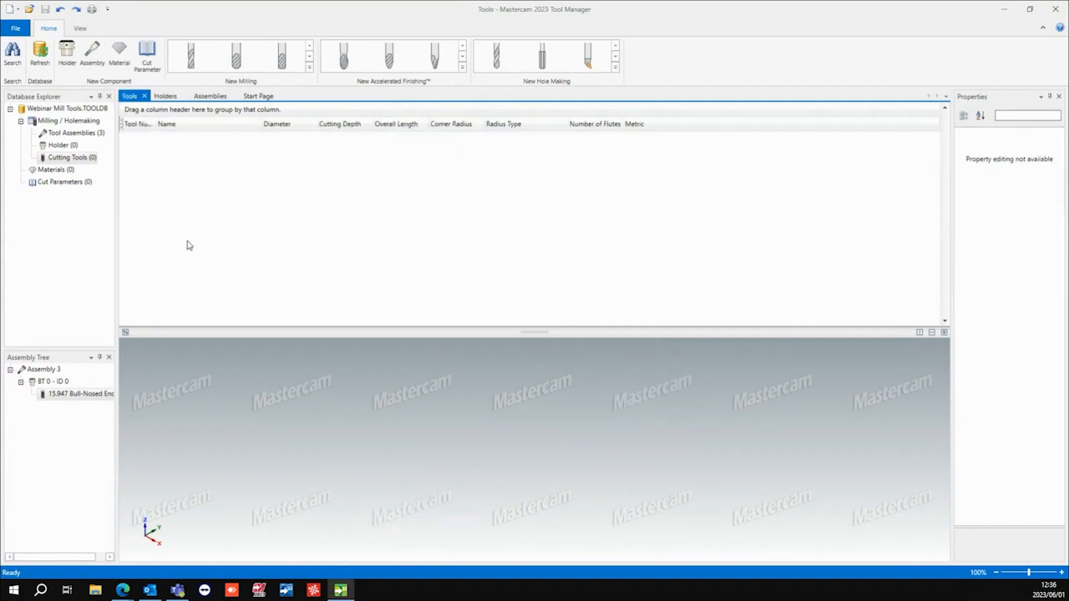
click(165, 96)
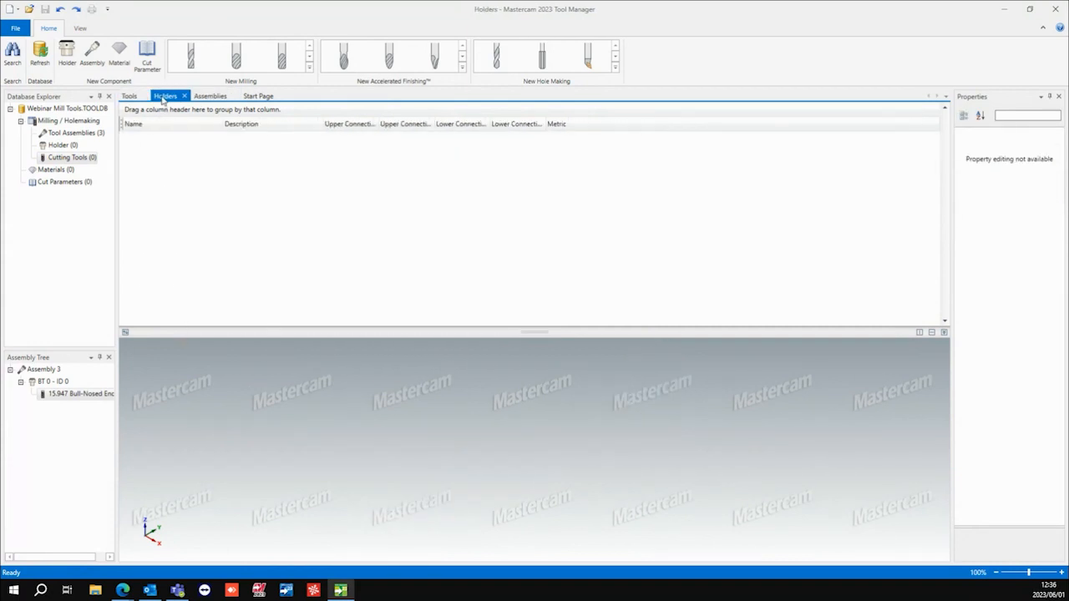
click(209, 96)
click(225, 156)
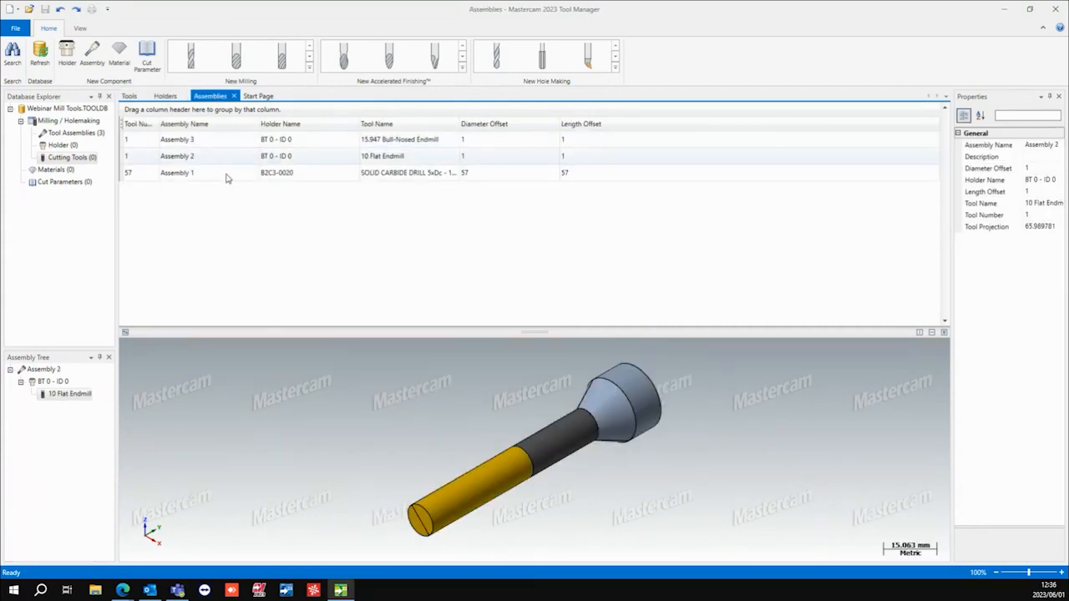
click(225, 175)
click(224, 154)
key(Up)
key(Down)
click(233, 175)
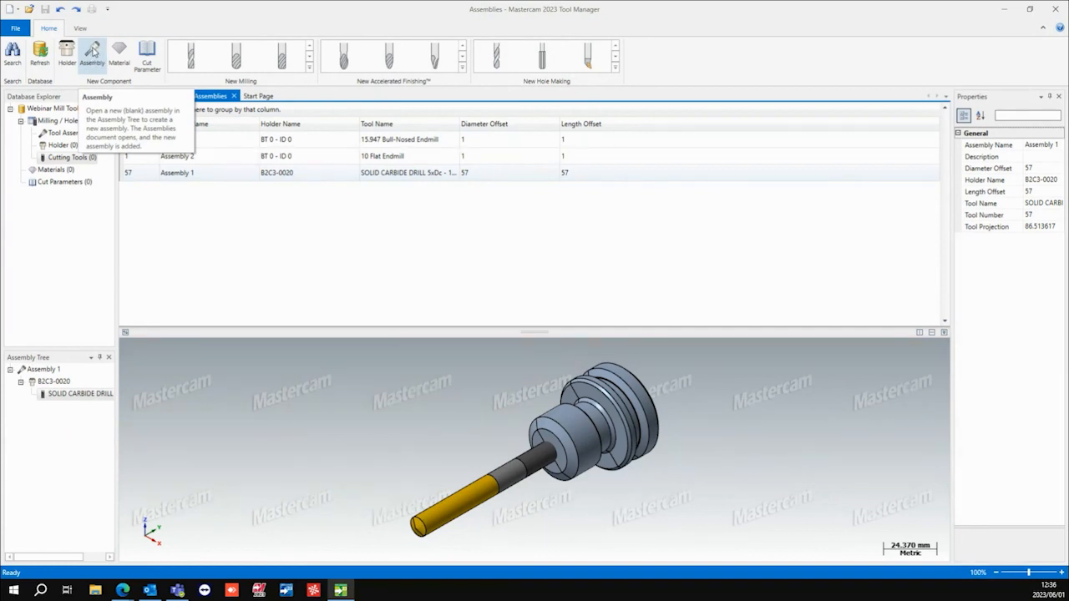
Step: Add a blank tool assembly and define a ball-nosed endmill with a cutting diameter of 8 mm
click(92, 56)
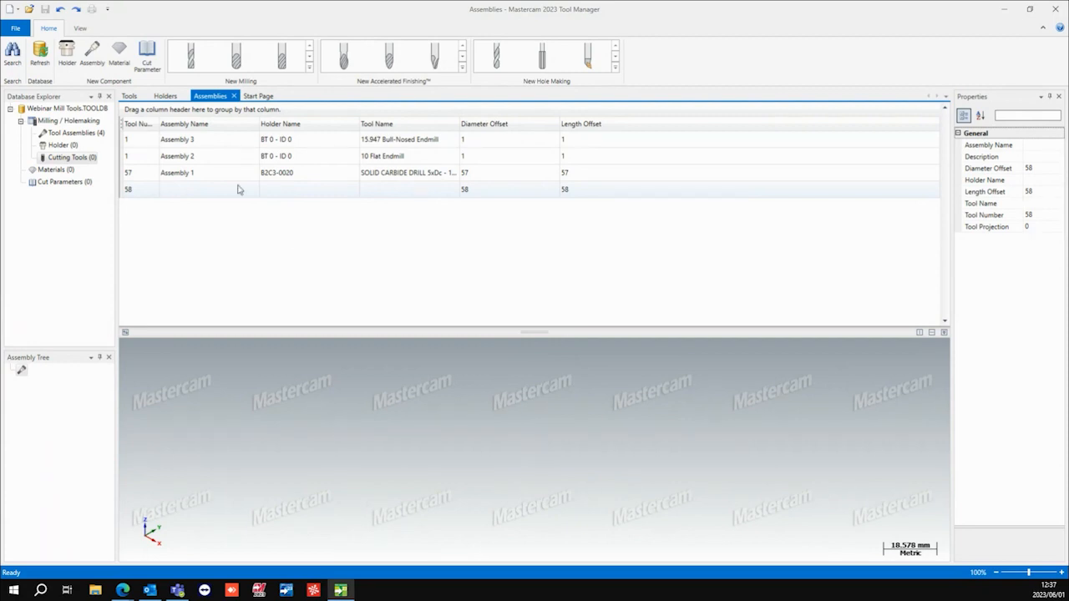
click(130, 97)
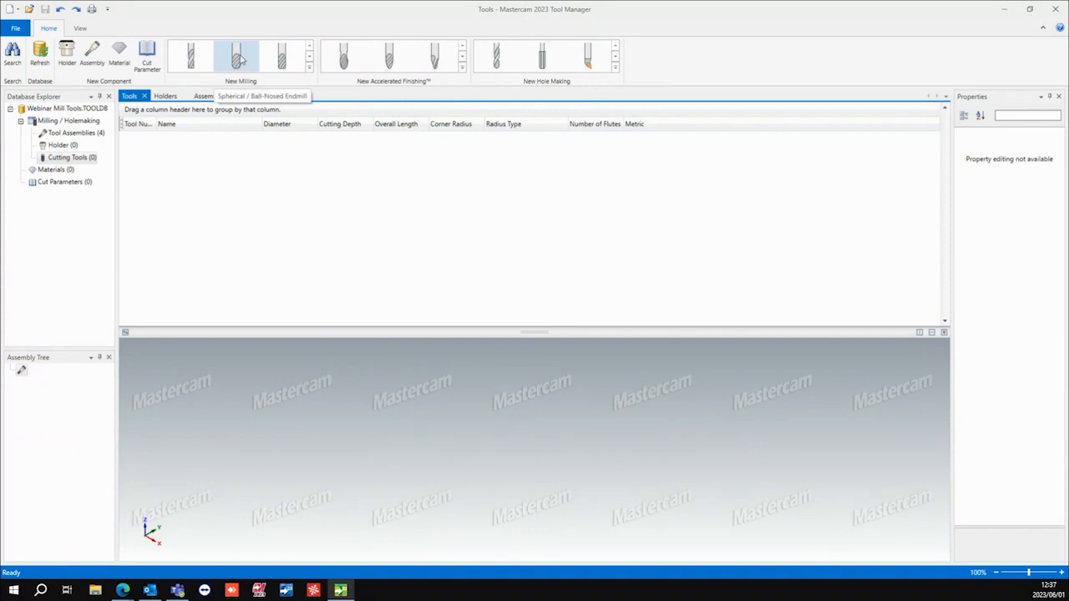
click(237, 57)
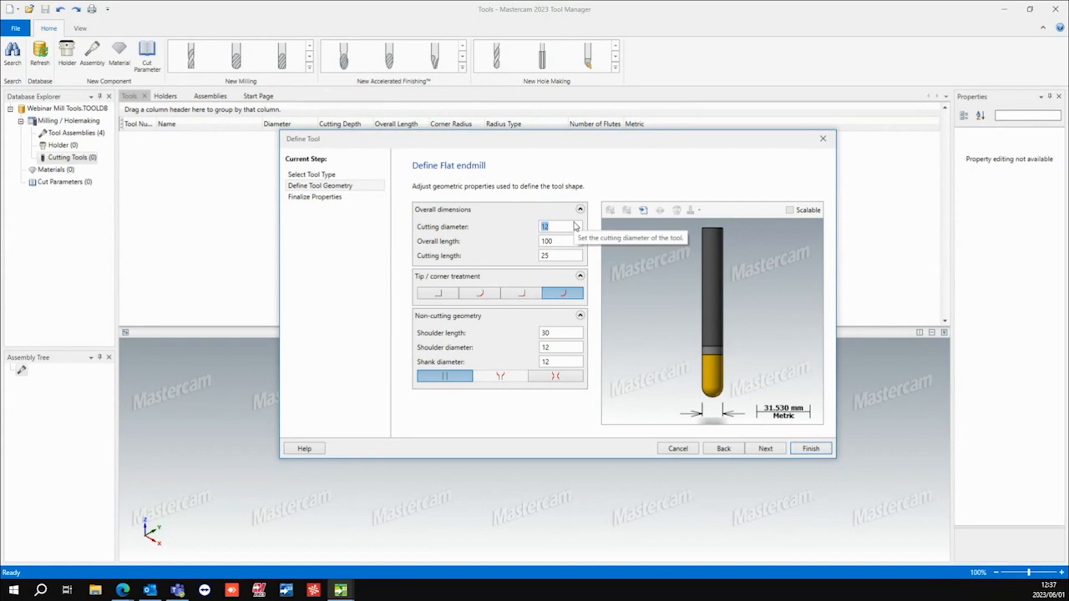
text(8)
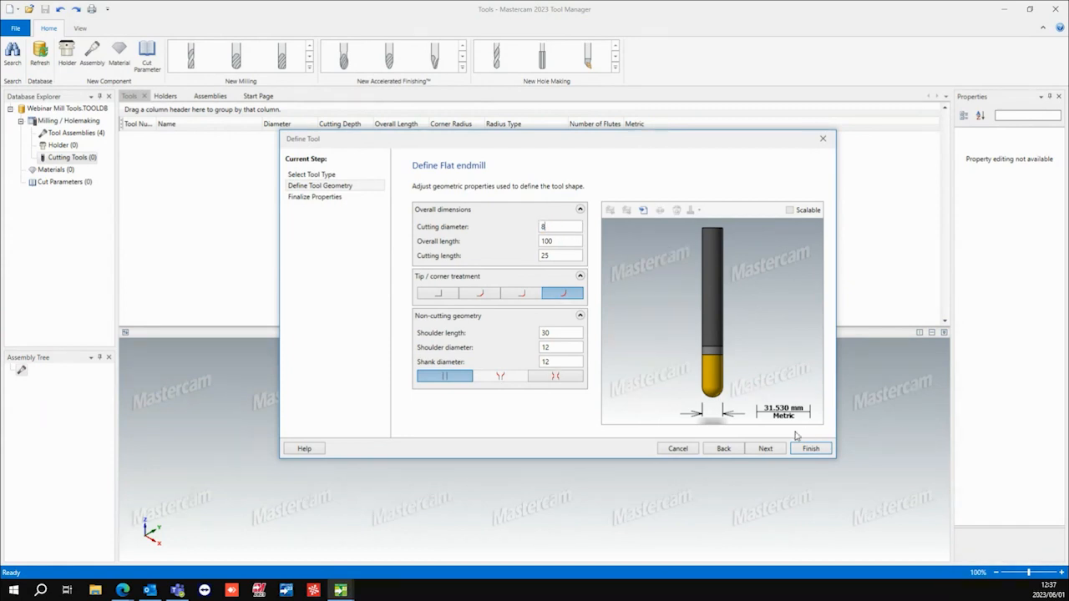
click(765, 448)
click(810, 449)
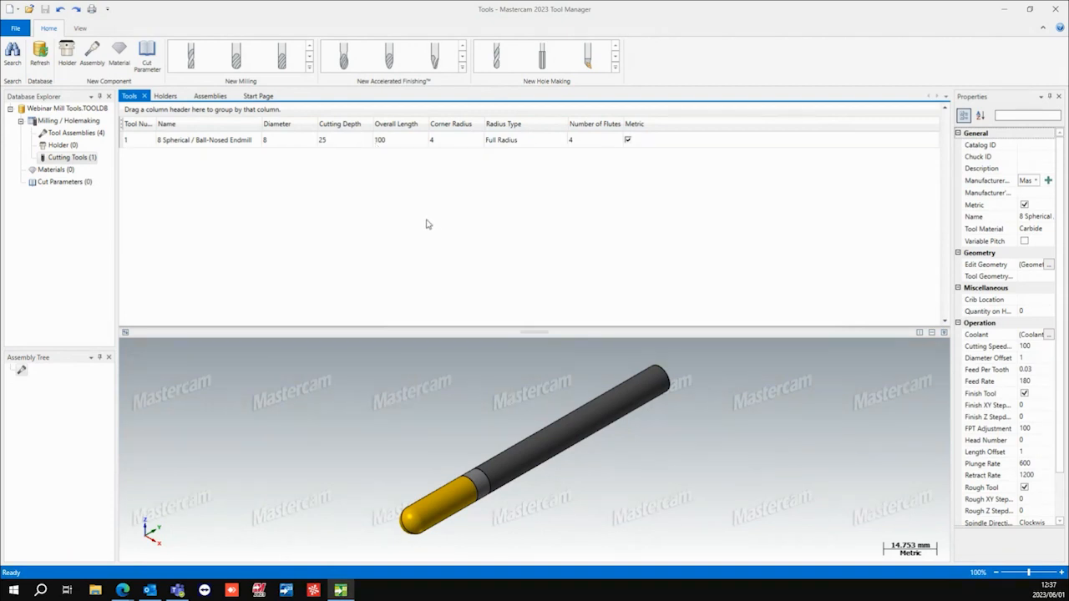
Step: Start a new holder with a BT upper and ID lower connection and add three extra segments
click(162, 96)
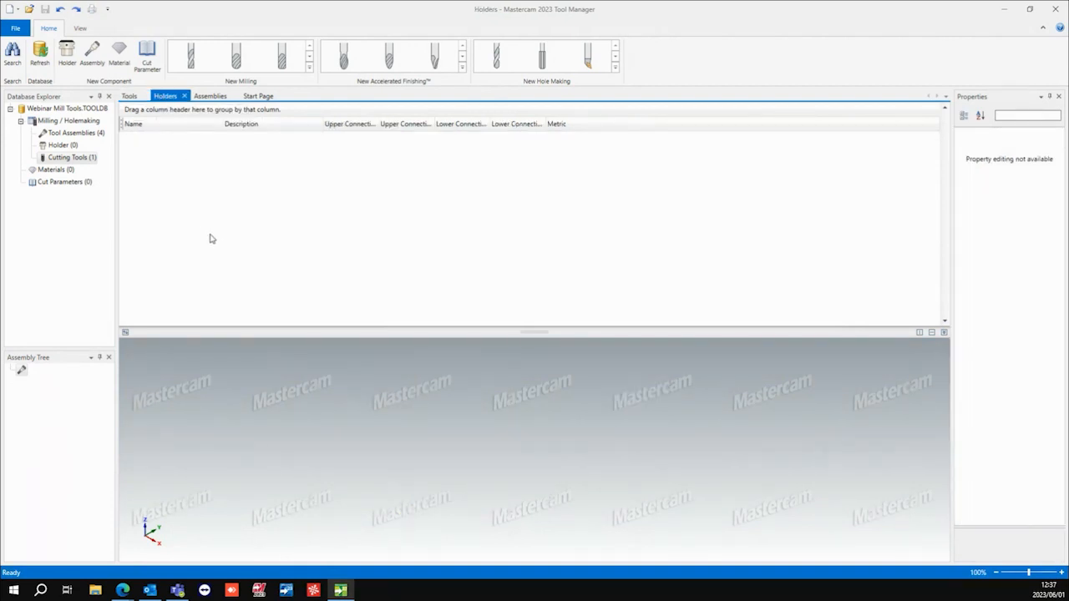
click(66, 60)
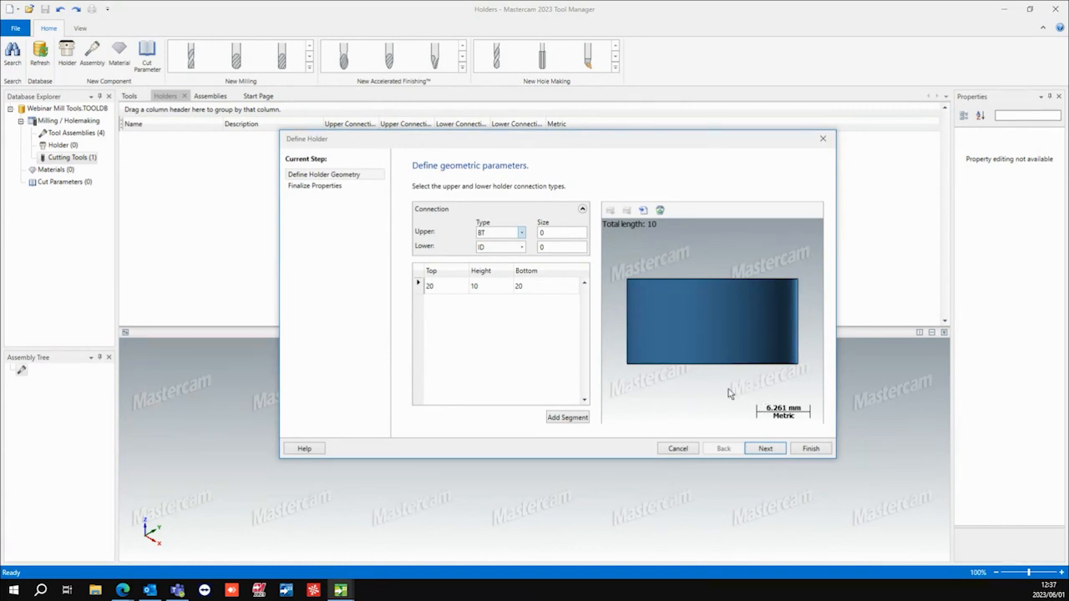
click(568, 416)
click(568, 416)
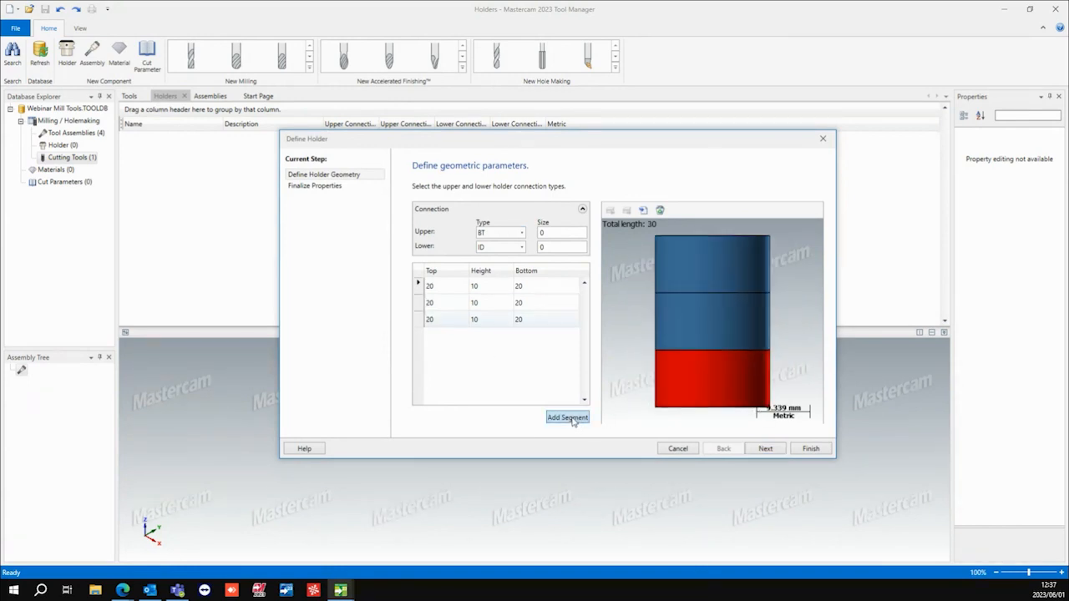
click(568, 417)
Step: Set the bottom diameters of the holder's third segment to 10 and second segment to 15, and finish creating the holder
click(527, 320)
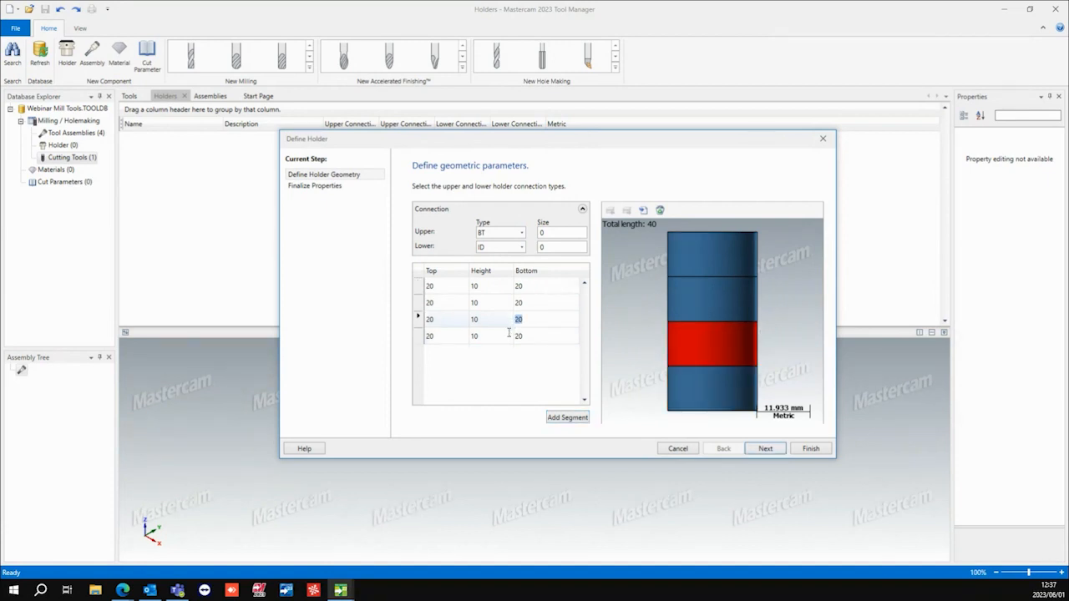
text(10)
click(518, 303)
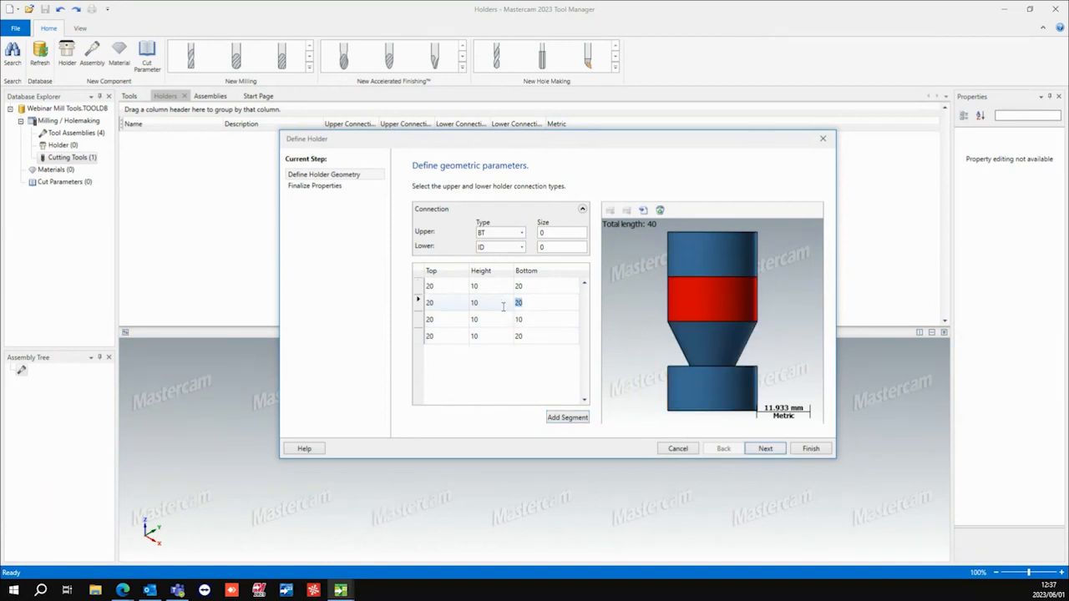
text(15)
click(513, 336)
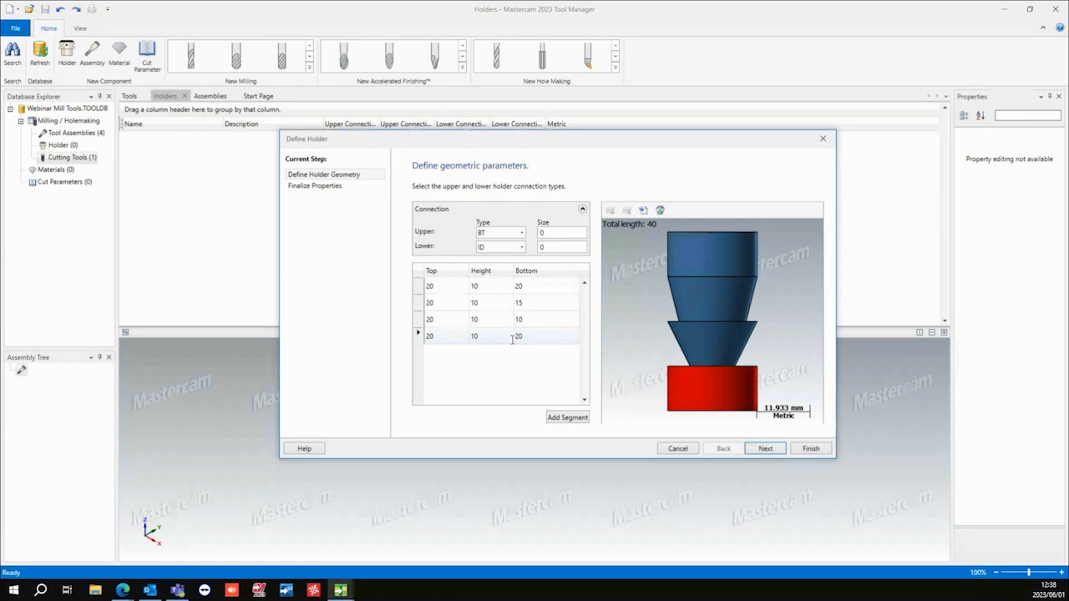
click(763, 449)
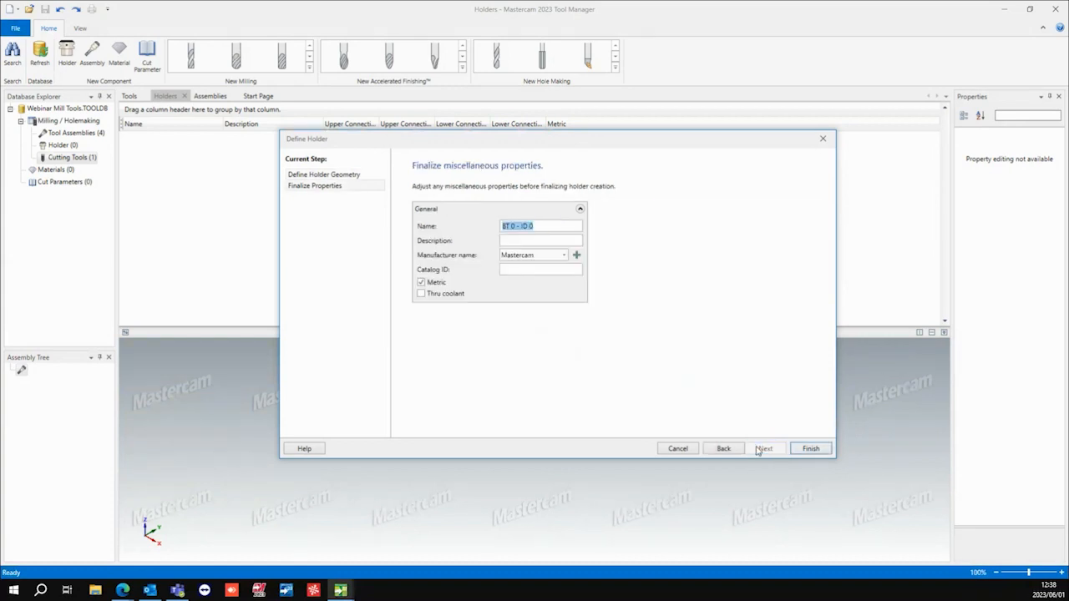
click(810, 449)
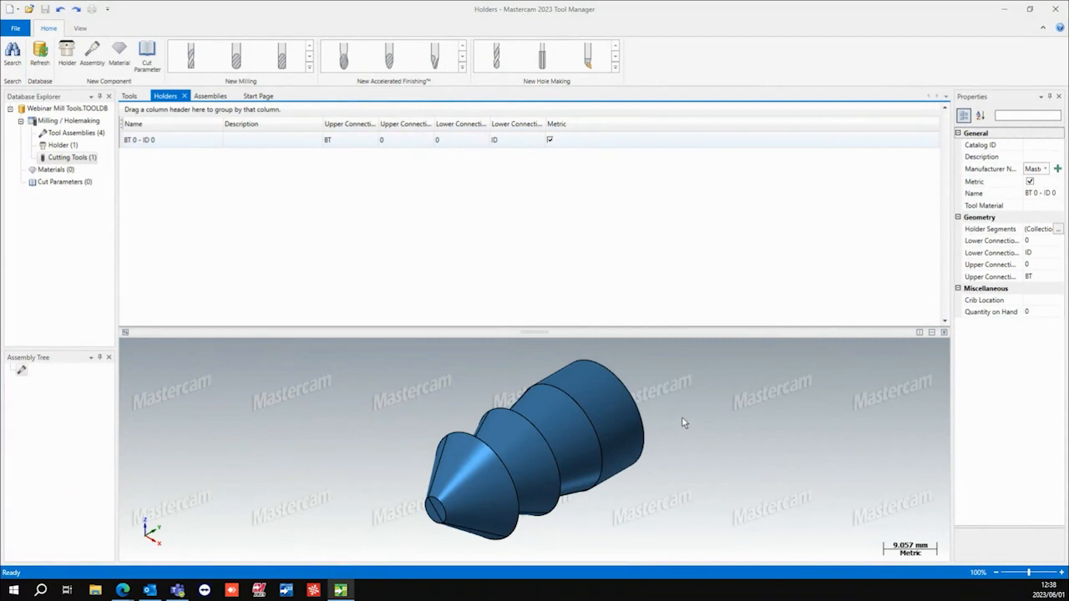
Step: Build an assembly in the assembly tree from the BT 0 - ID 0 holder and the 8 Spherical / Ball-Nosed Endmill
click(132, 98)
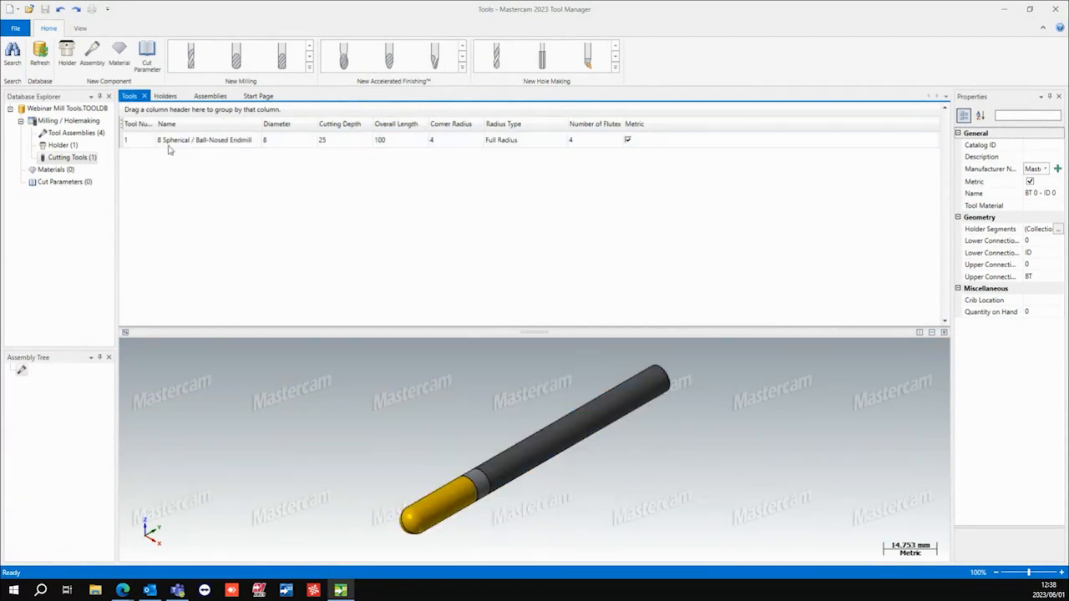
click(165, 96)
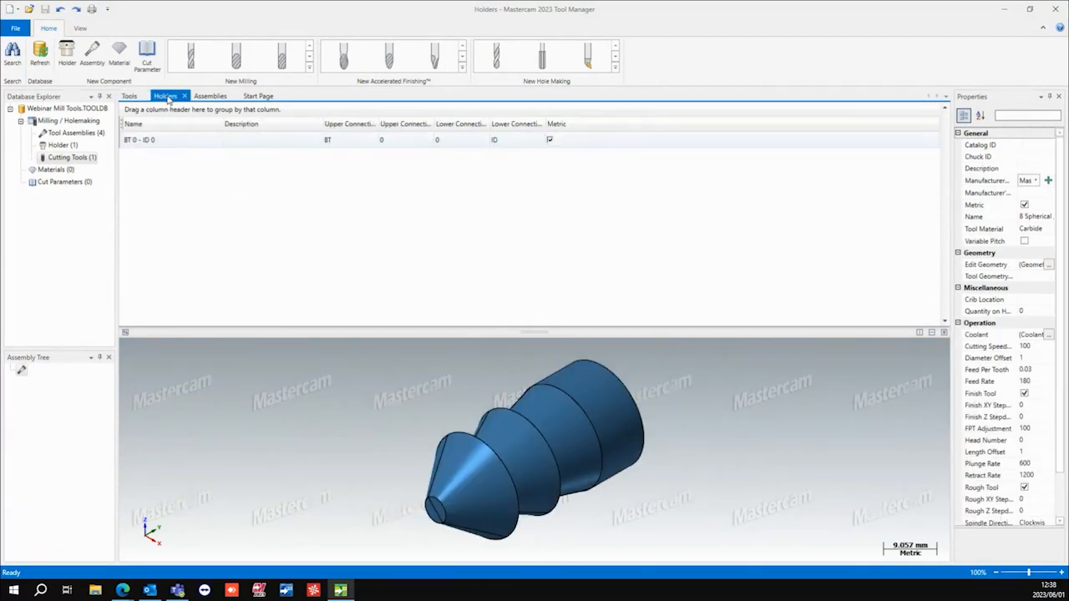
click(210, 96)
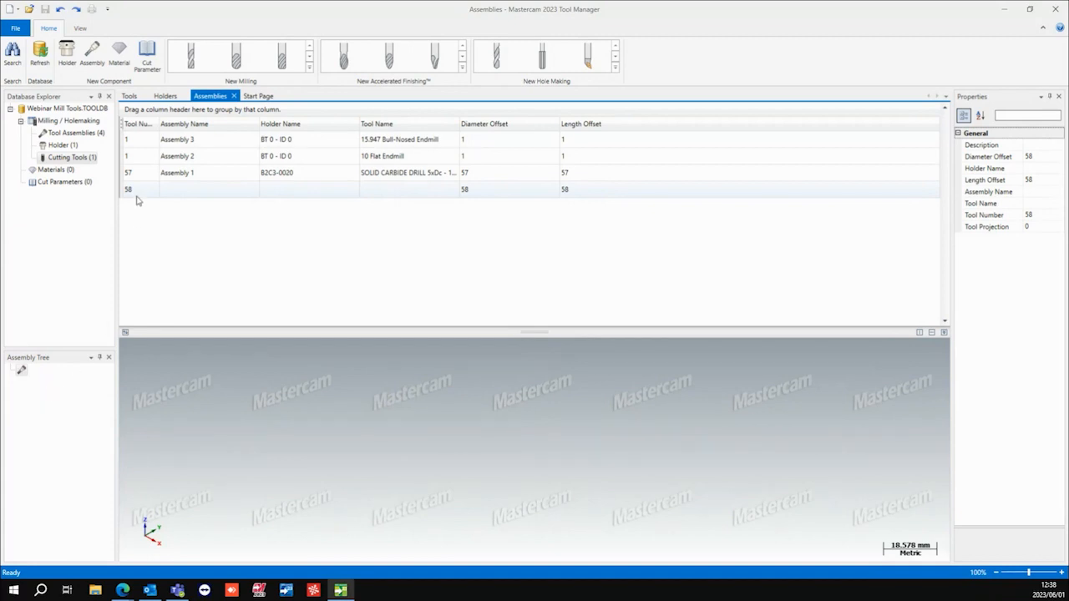
click(165, 96)
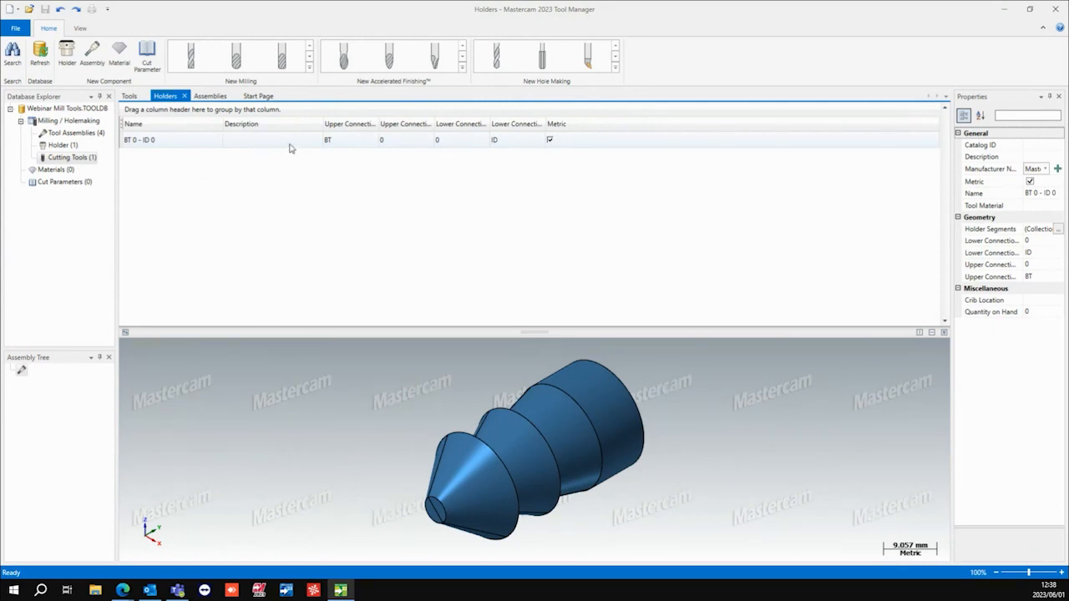
drag(279, 145, 58, 408)
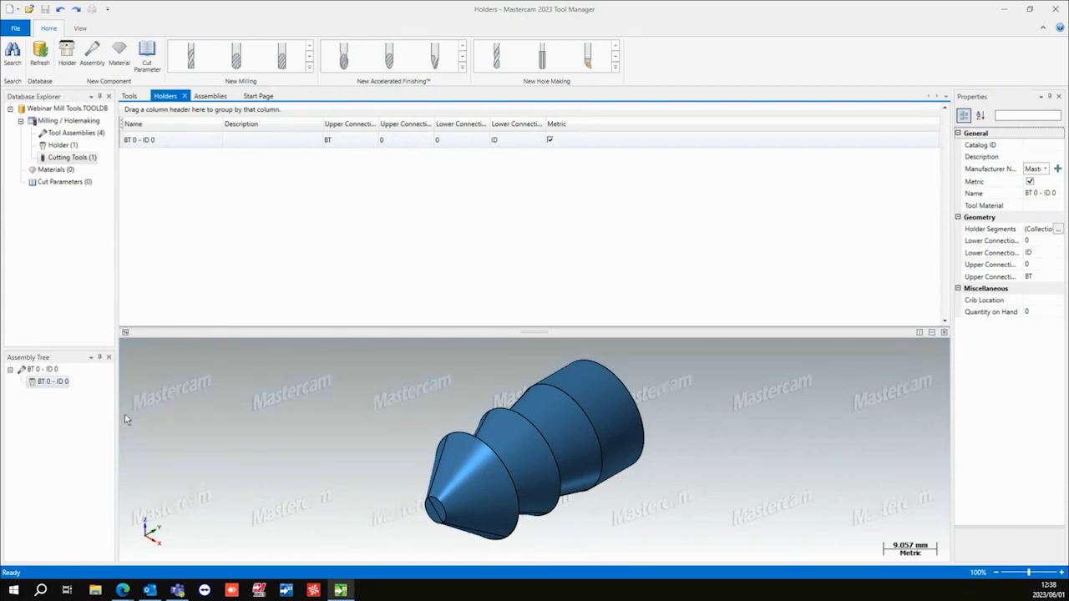
click(129, 95)
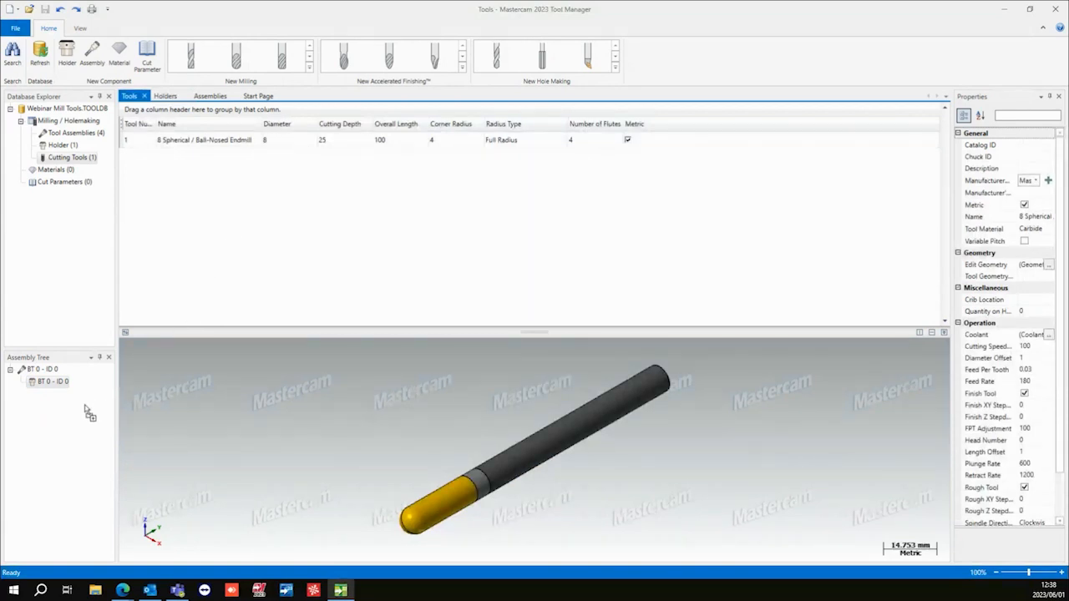
drag(86, 409, 72, 407)
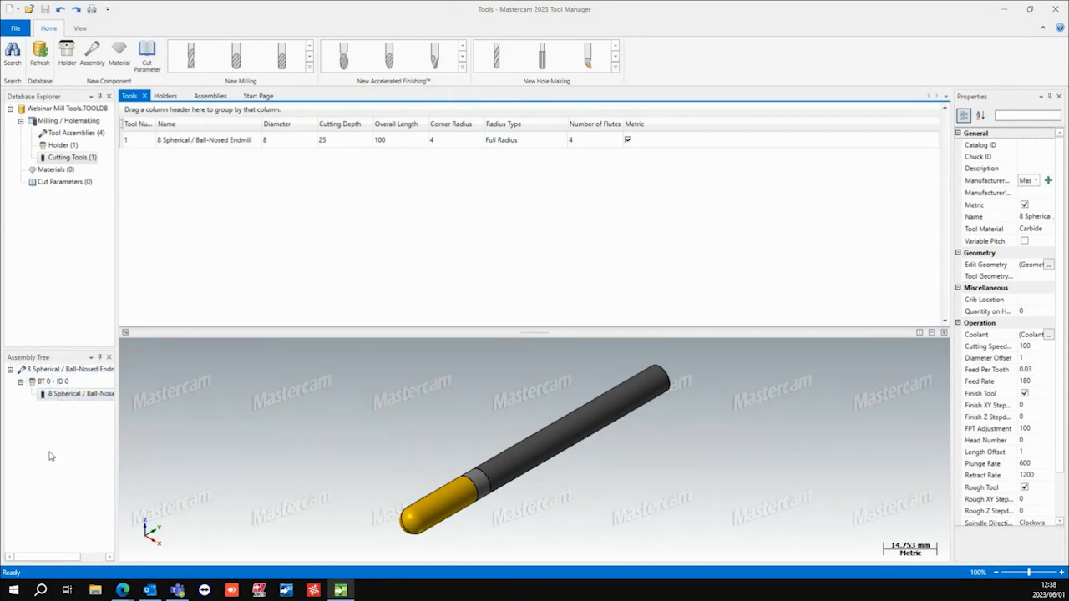
click(210, 96)
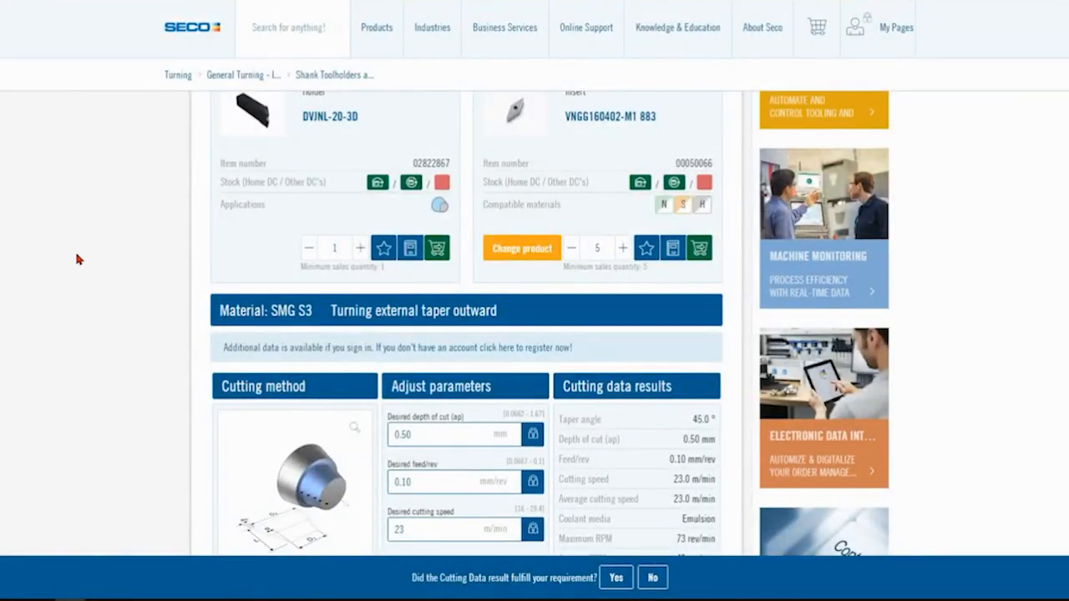
Step: On the Seco website, view the full specification of the DVJNL-20-3D toolholder and its basic 3D model download, cancelling the save
scroll(76, 259, up, 4)
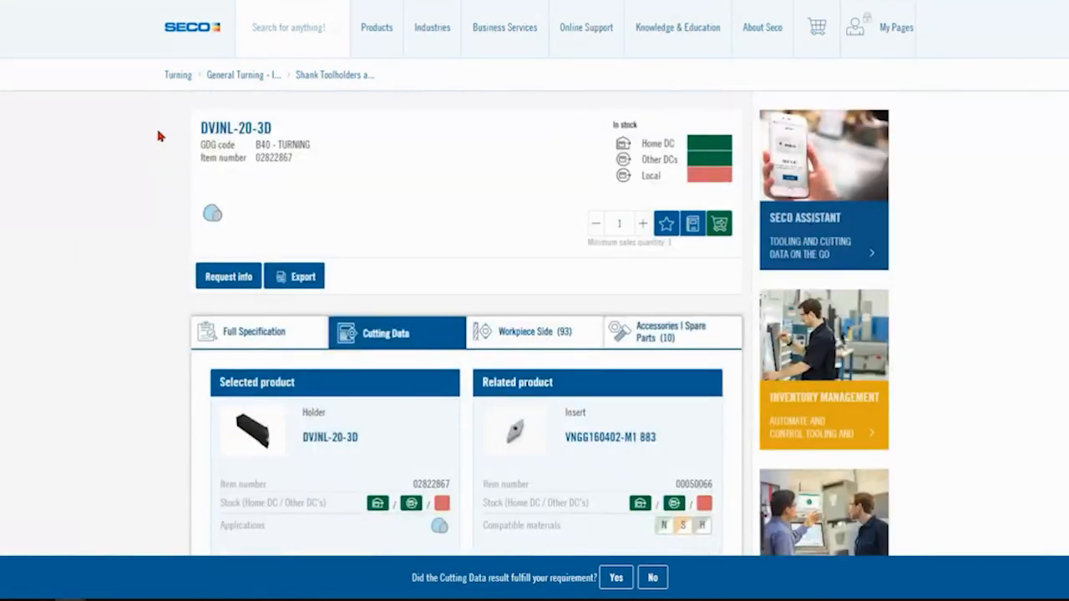
mouse_move(180, 78)
mouse_move(241, 77)
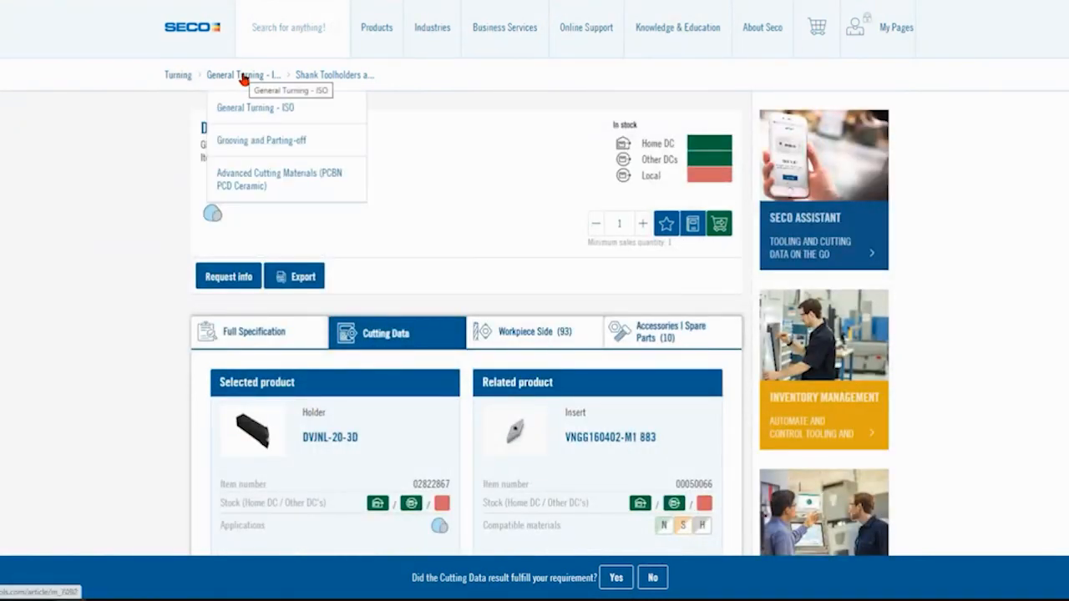
mouse_move(327, 75)
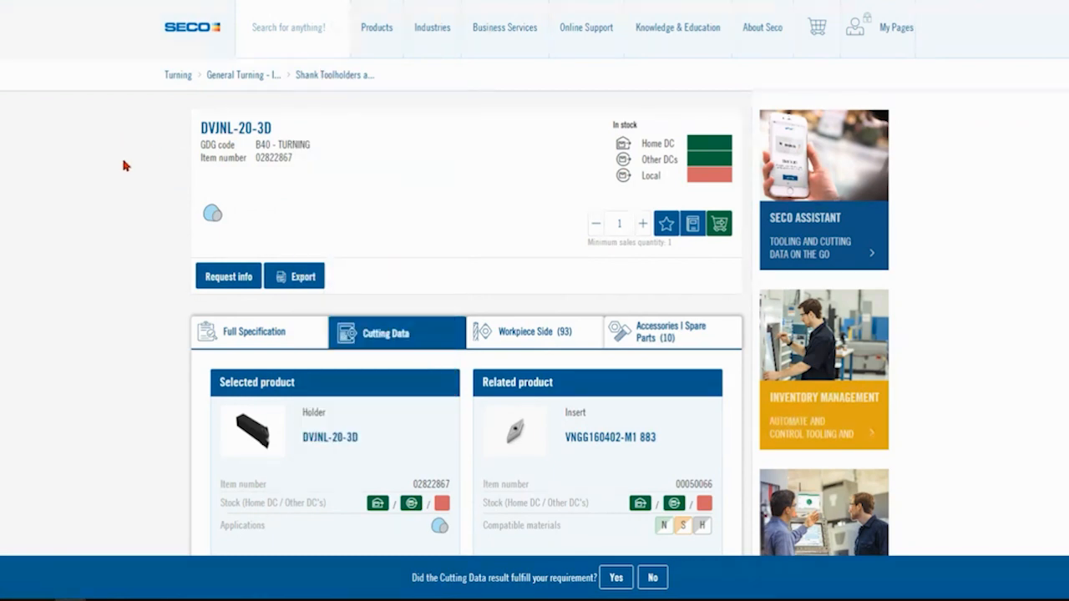
scroll(125, 167, down, 2)
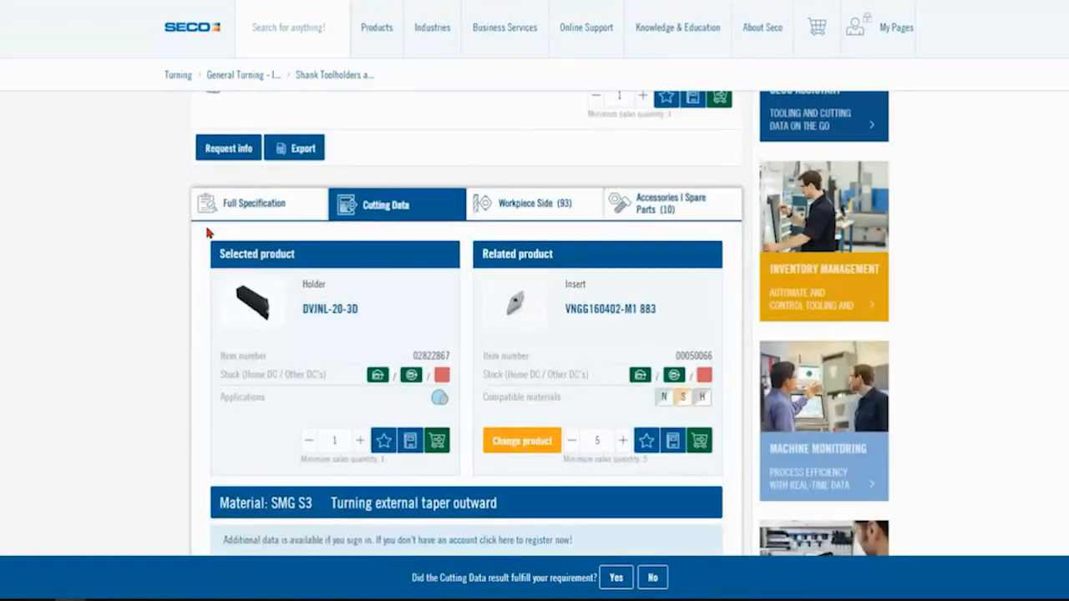
click(219, 207)
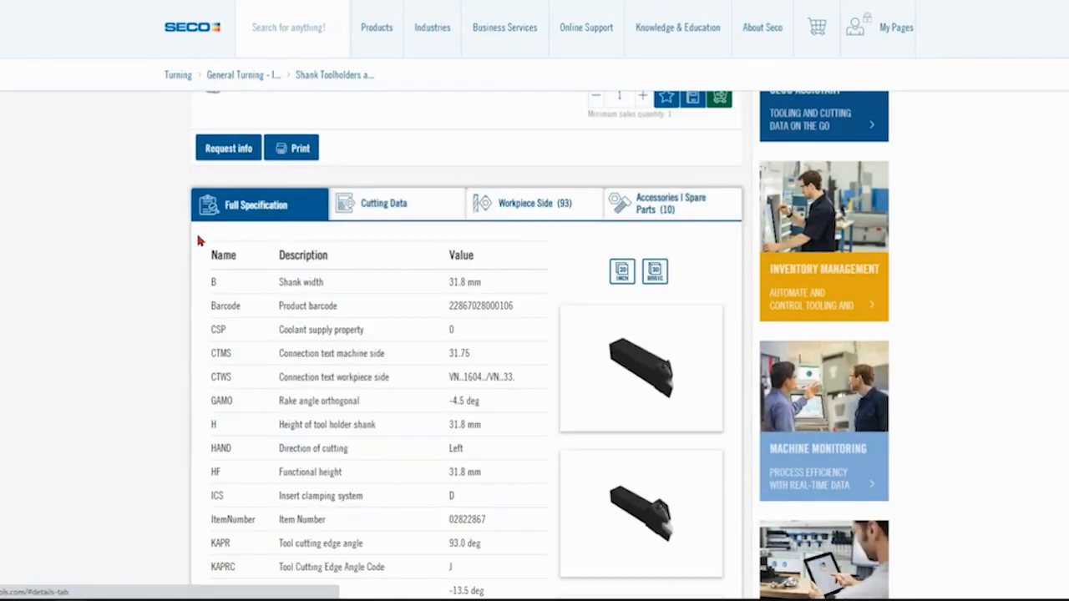
scroll(631, 242, down, 1)
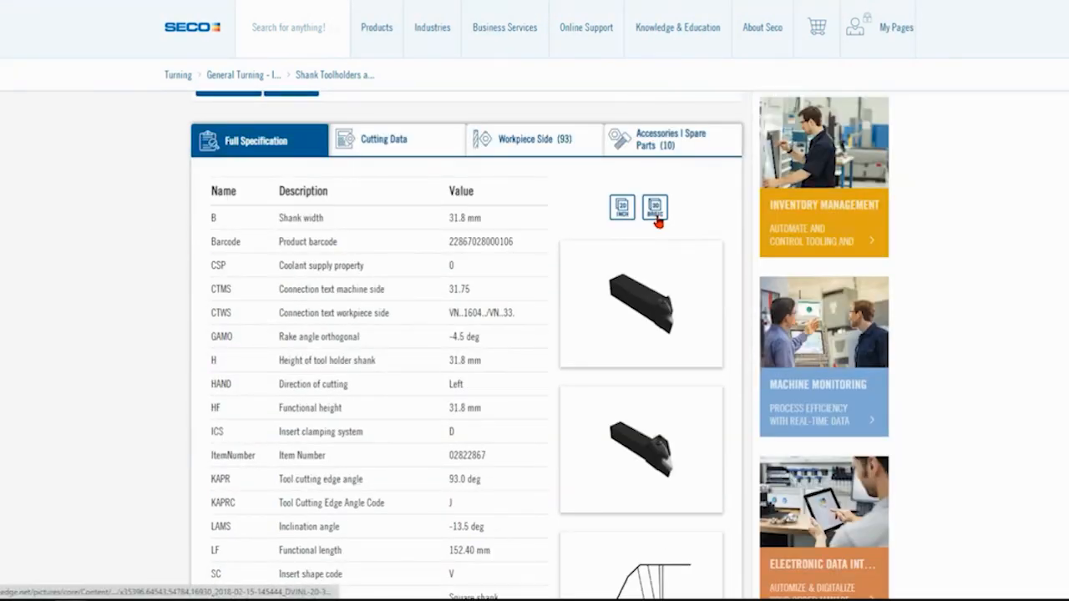
click(657, 219)
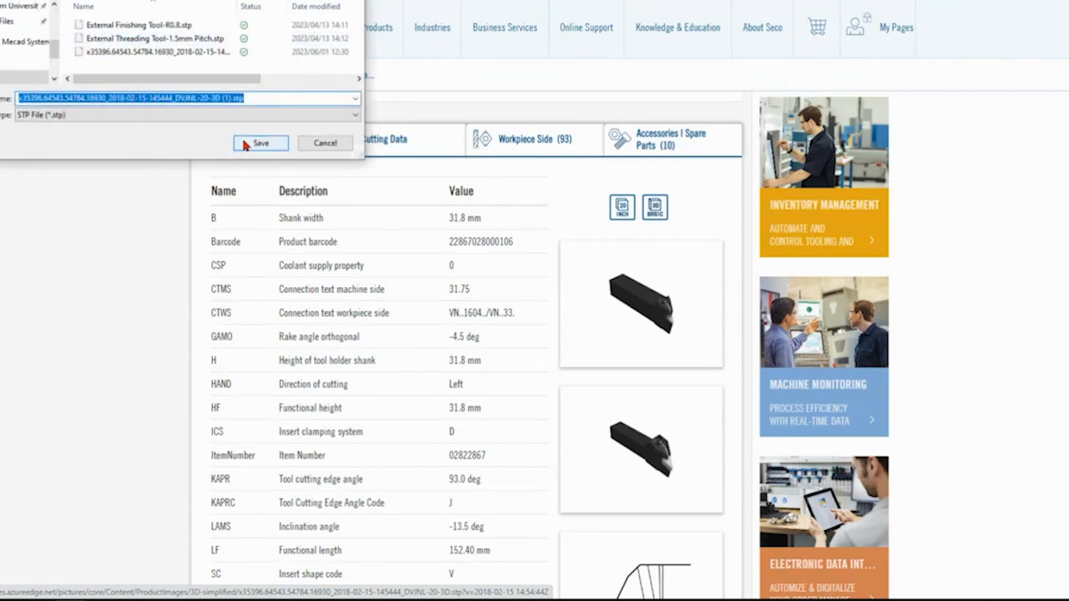
click(326, 143)
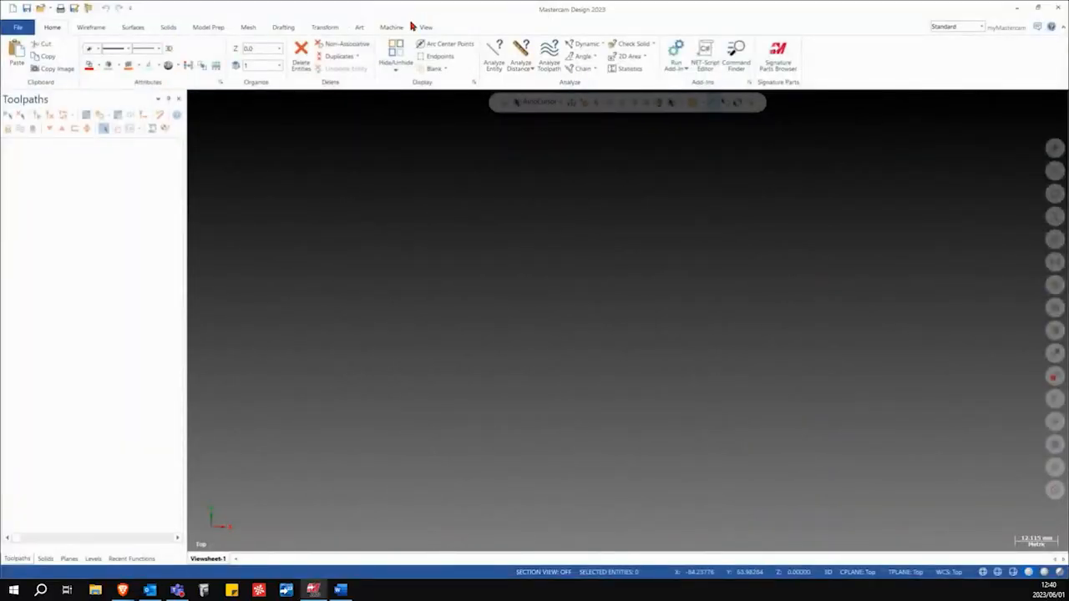
Step: Switch to Mastercam, add a default lathe machine group, and open the Lathe Tool Manager without saving the part
click(392, 27)
click(38, 69)
click(48, 83)
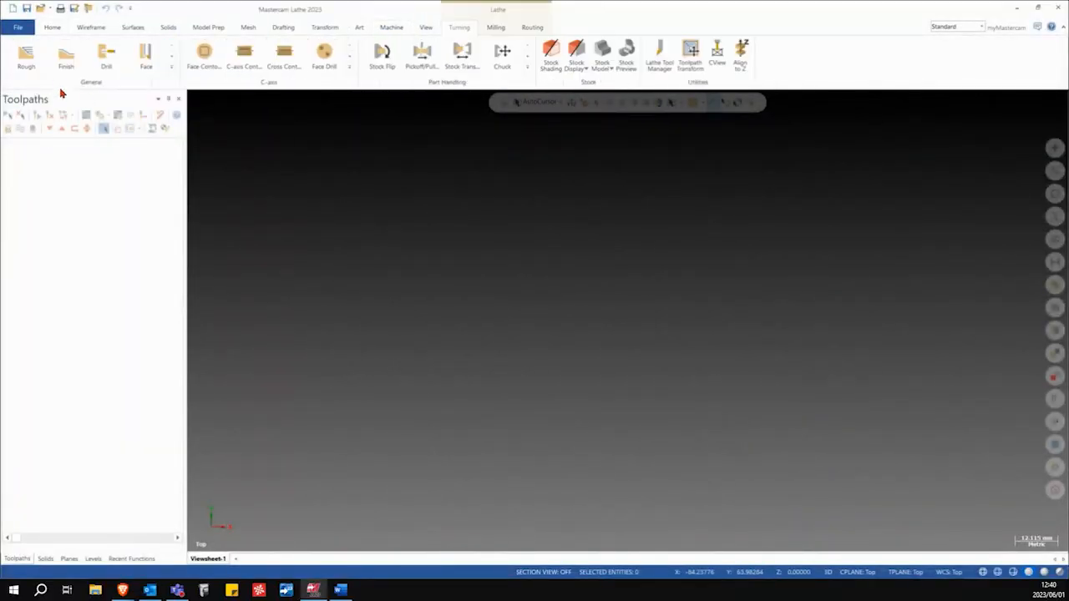
click(661, 61)
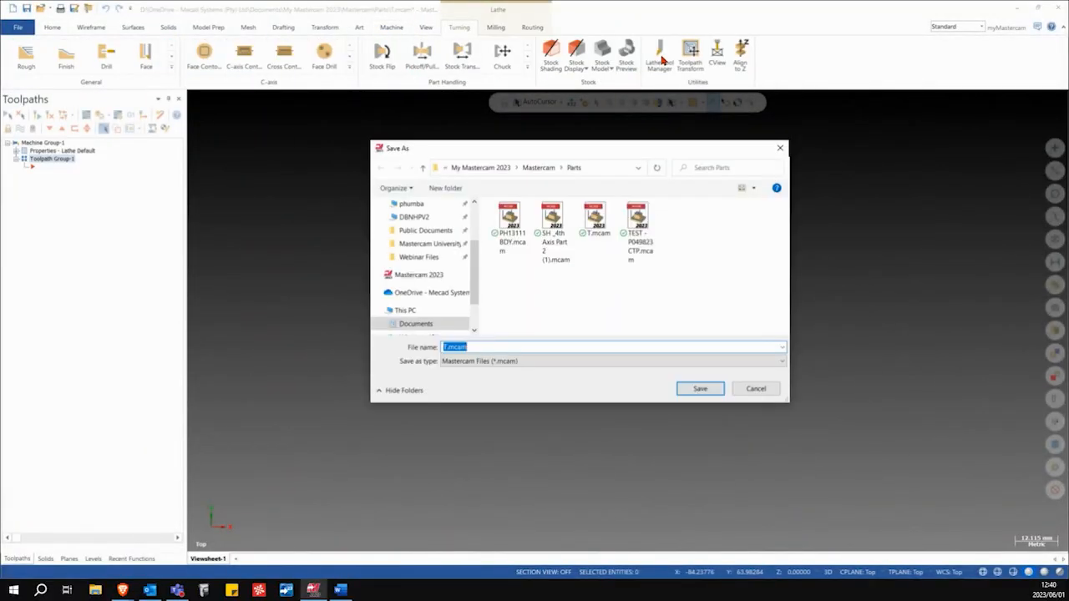
click(756, 388)
click(659, 57)
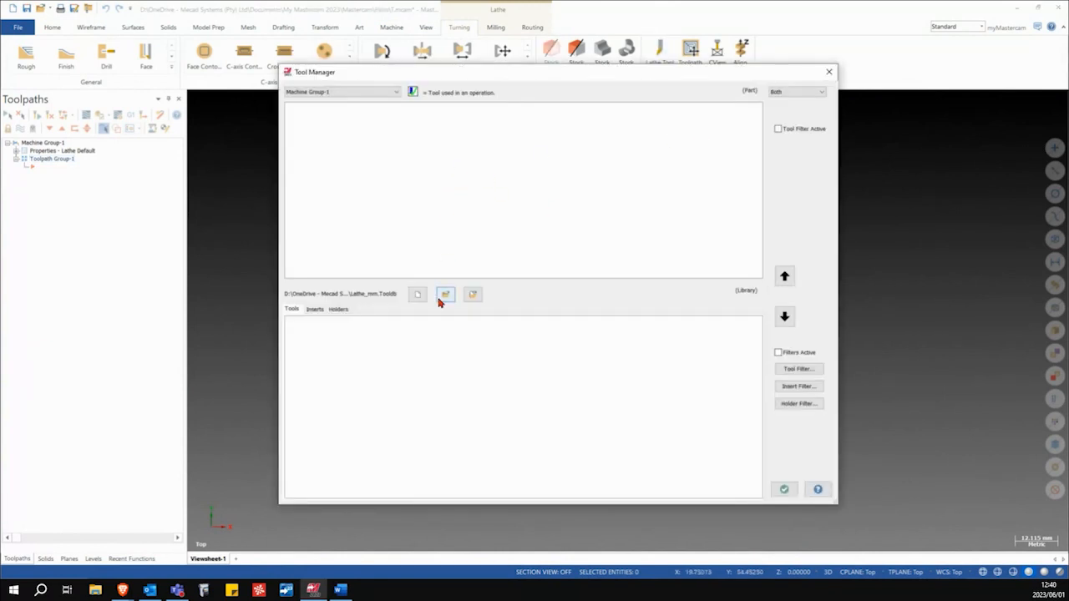
Step: Create a metric 3D general turning tool in the lathe library and proceed to its tool assembly
right_click(428, 352)
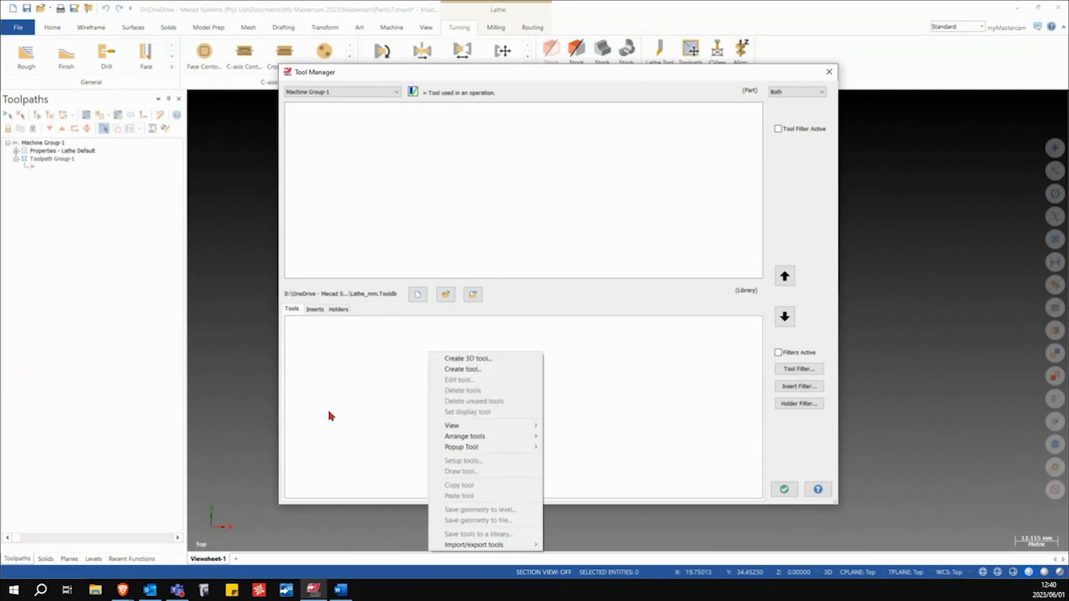
click(464, 362)
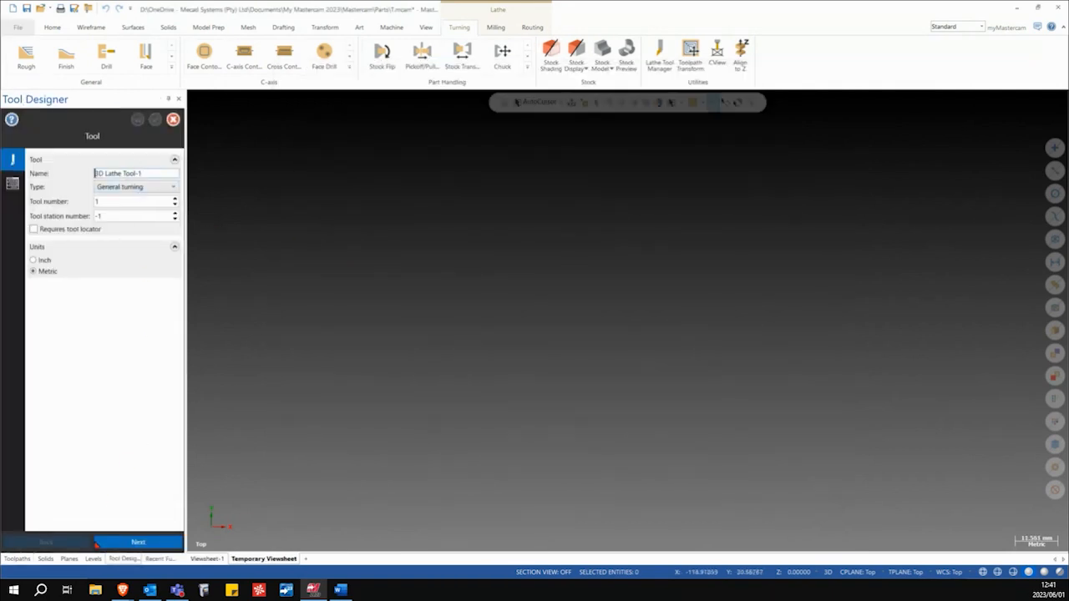
click(139, 542)
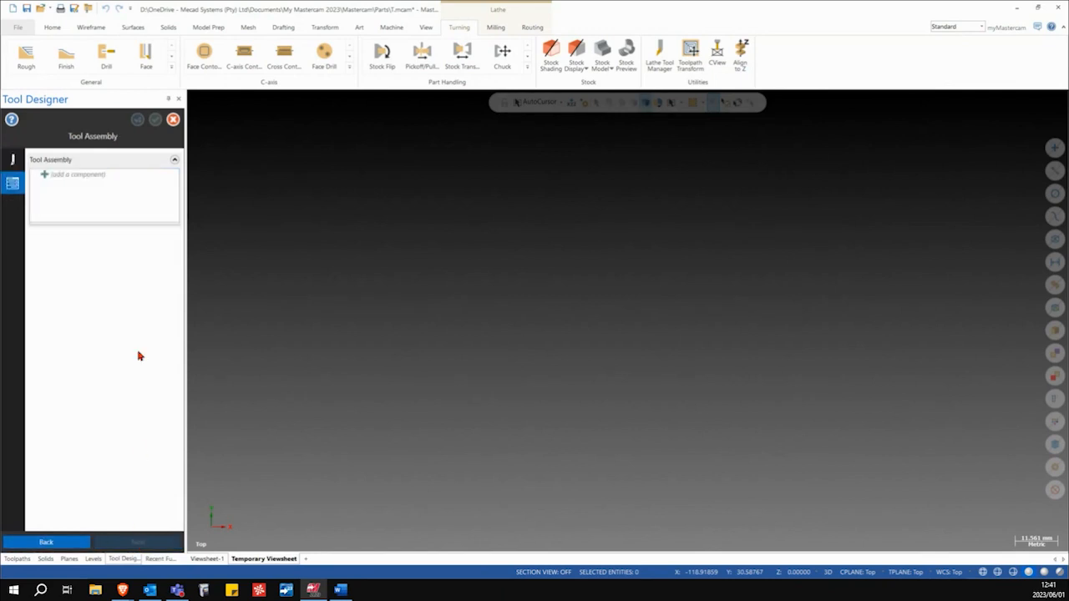
Step: Define a holder component in the tool assembly and import the downloaded DVJNL-20-3D STEP model from the 3D Tools folder
right_click(174, 177)
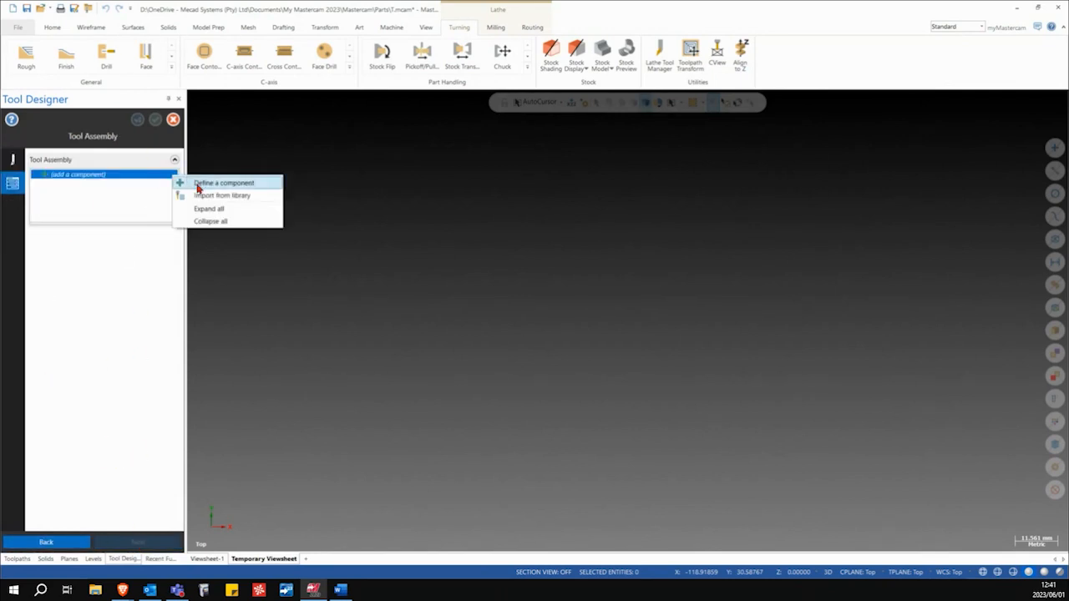
click(207, 188)
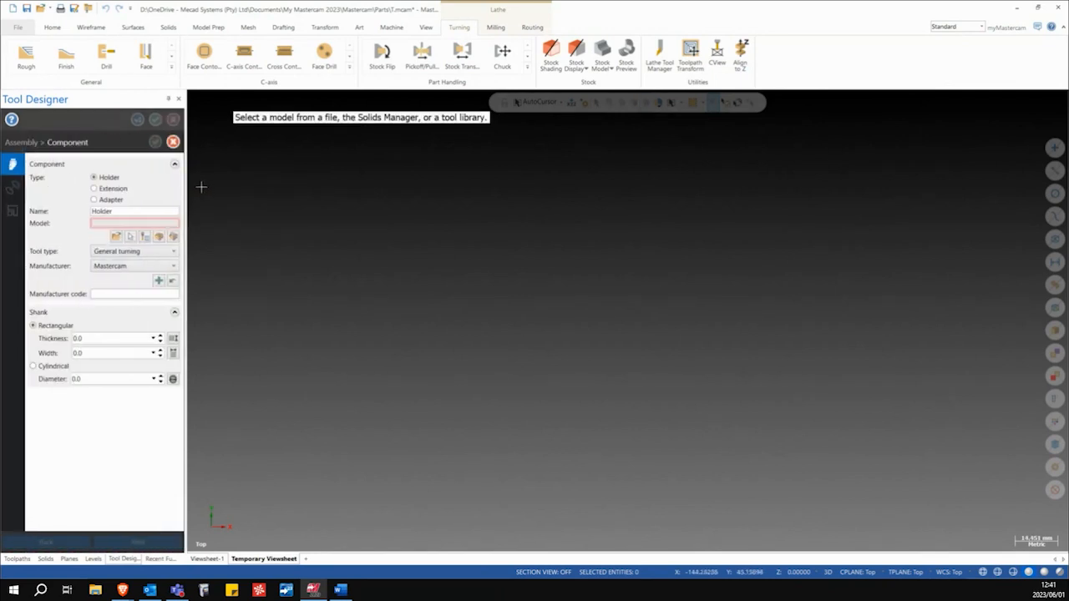
click(115, 238)
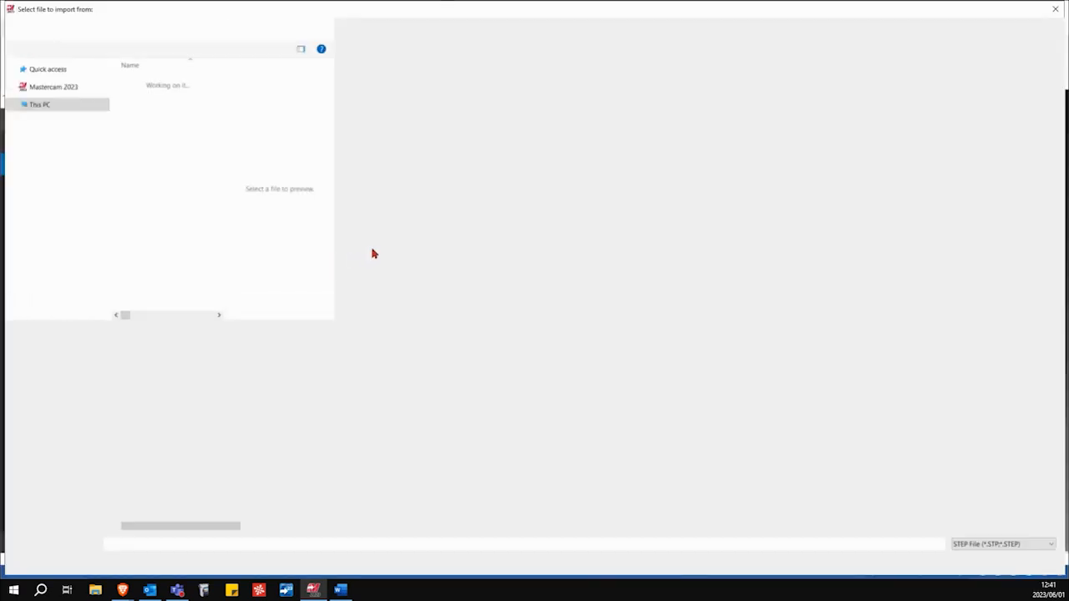
click(202, 109)
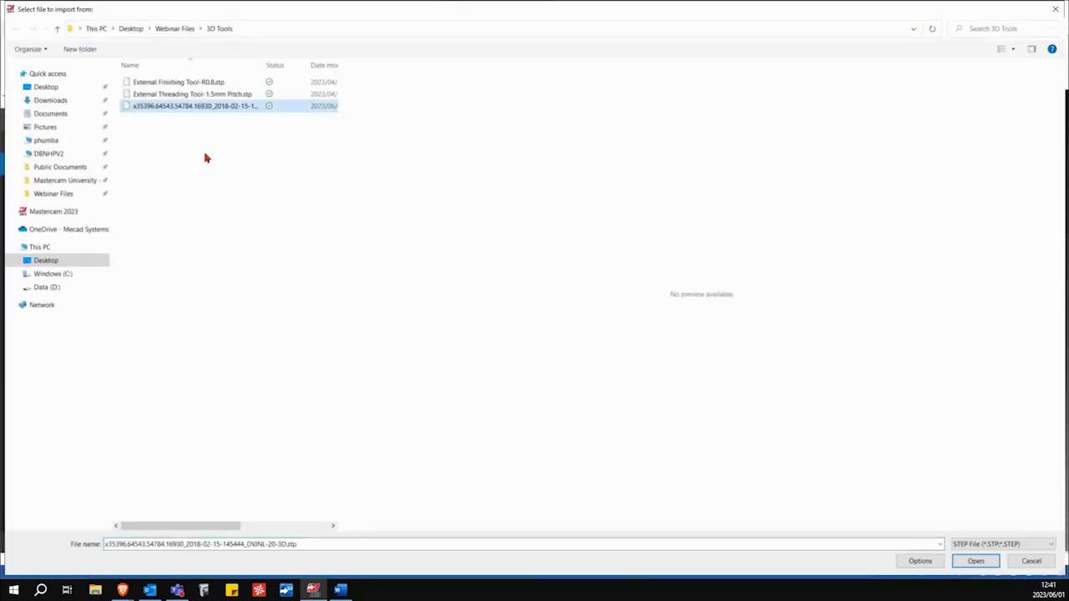
click(975, 562)
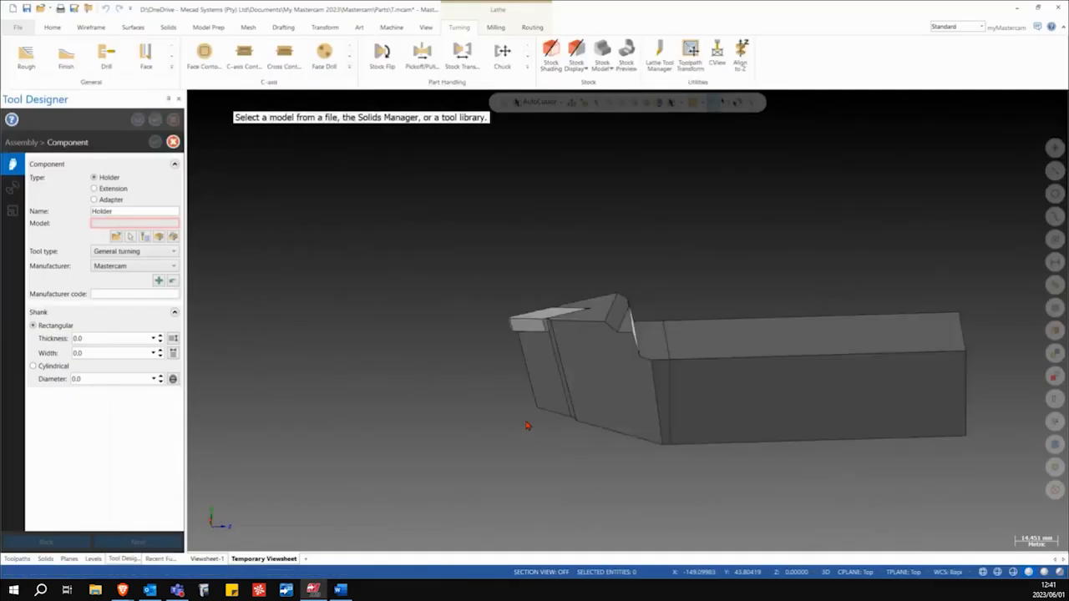